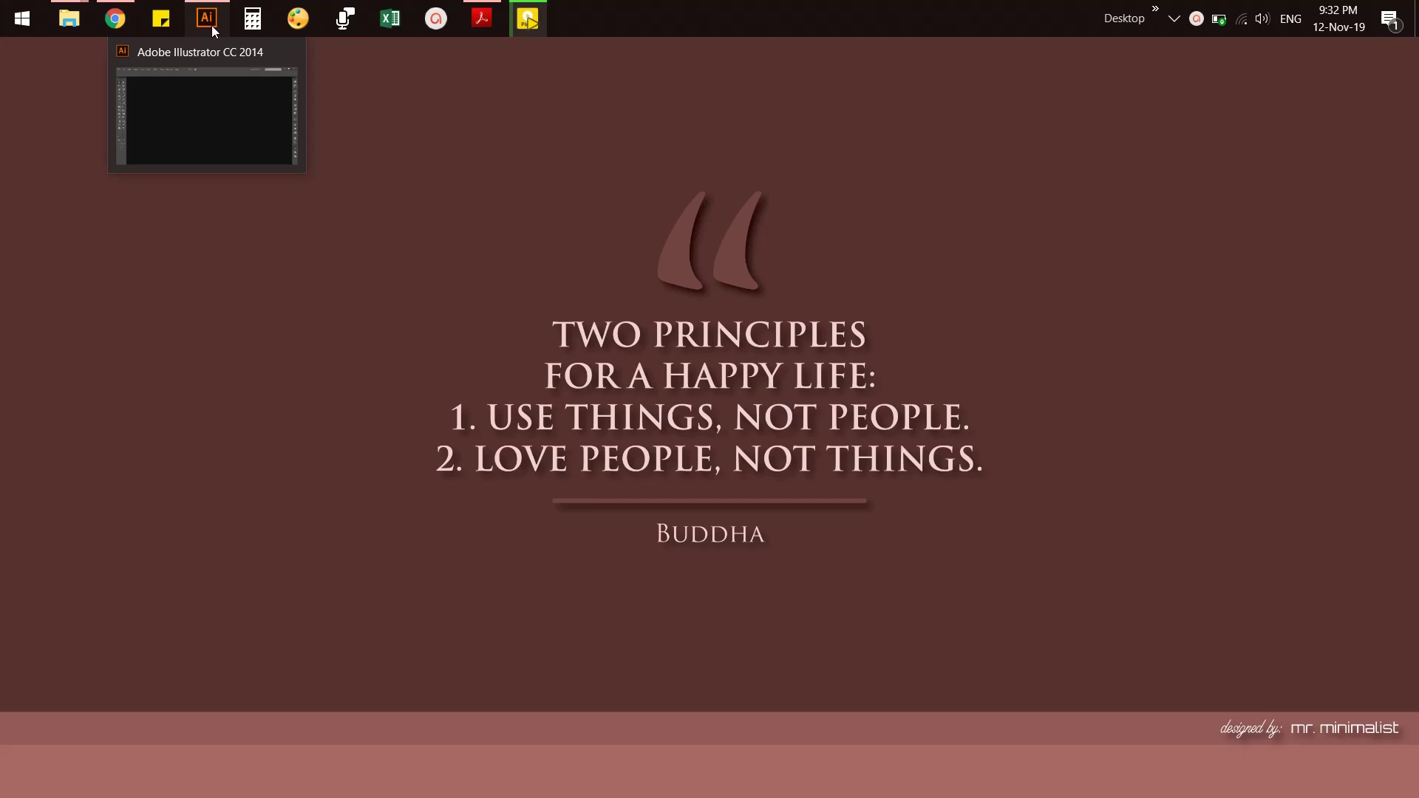
Create a new 500 × 500 px CMYK document titled 'Pepsi Logo Design'
left_click(211, 25)
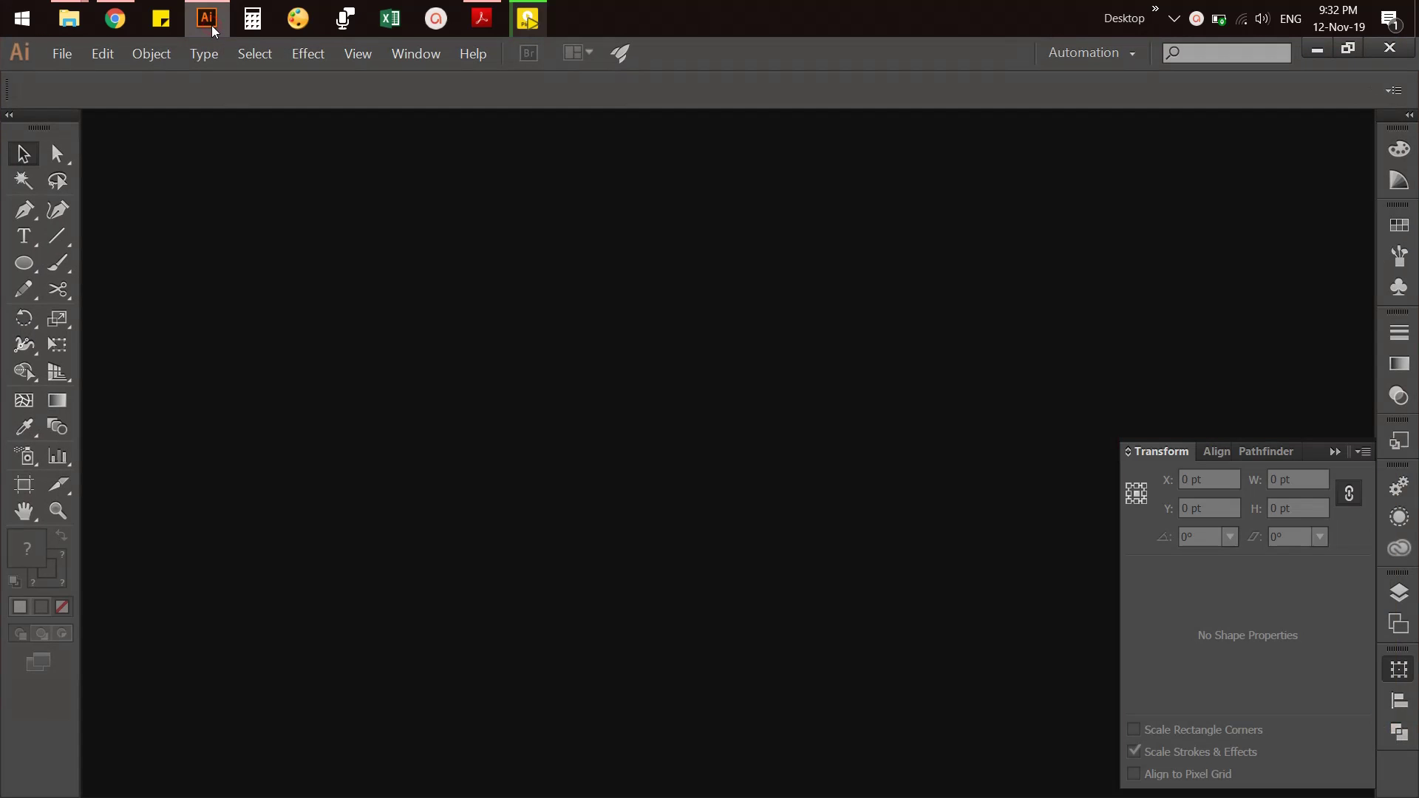
left_click(64, 54)
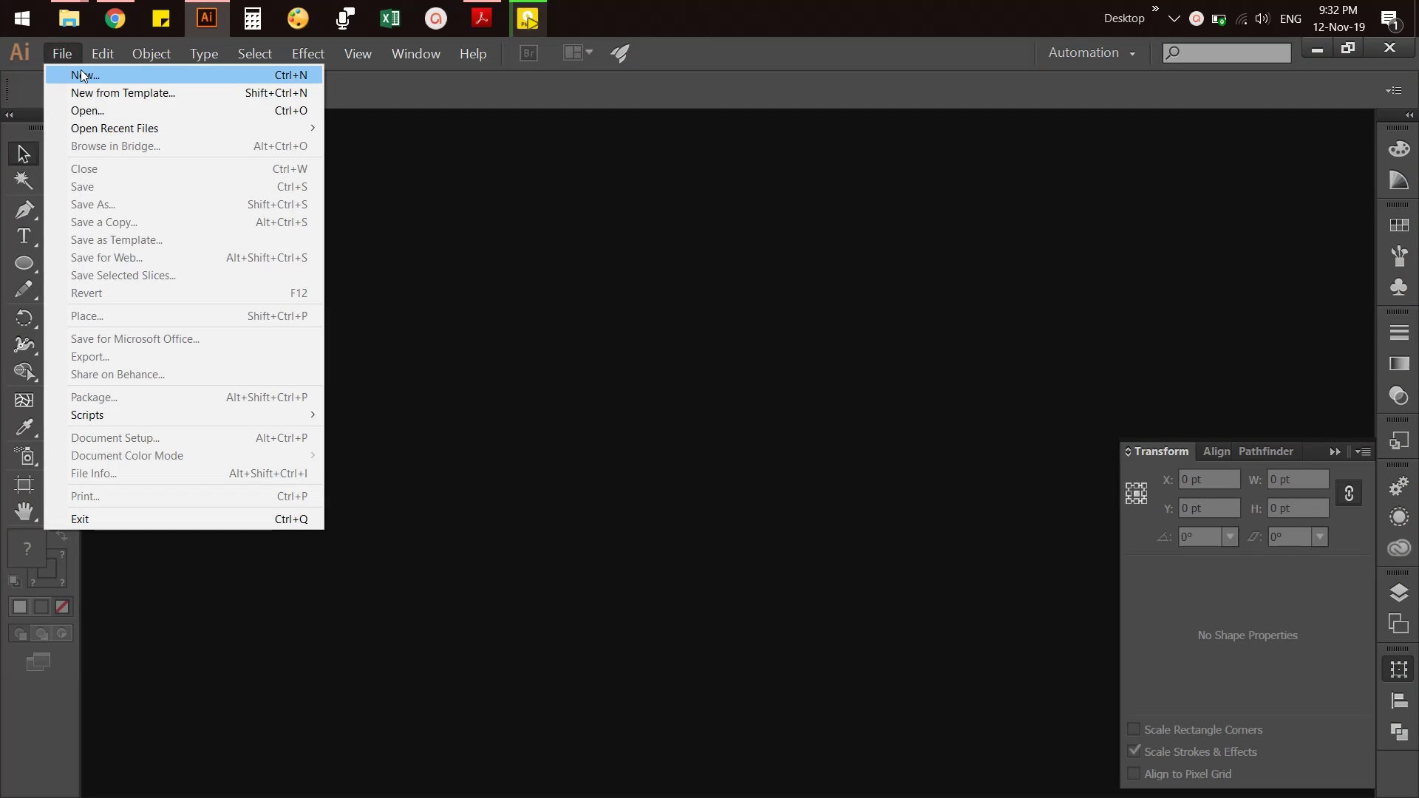
left_click(83, 74)
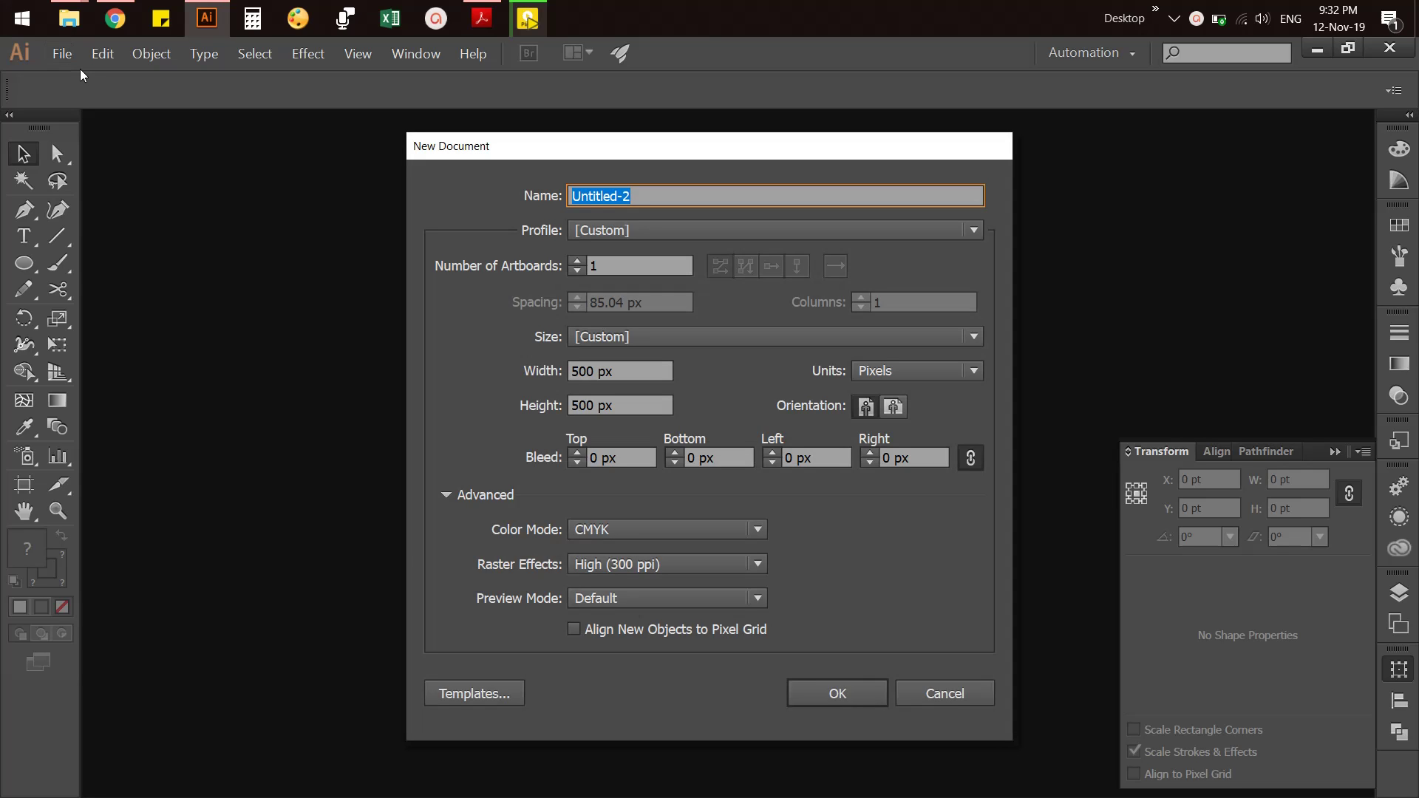
type("Pepsi Logo Design")
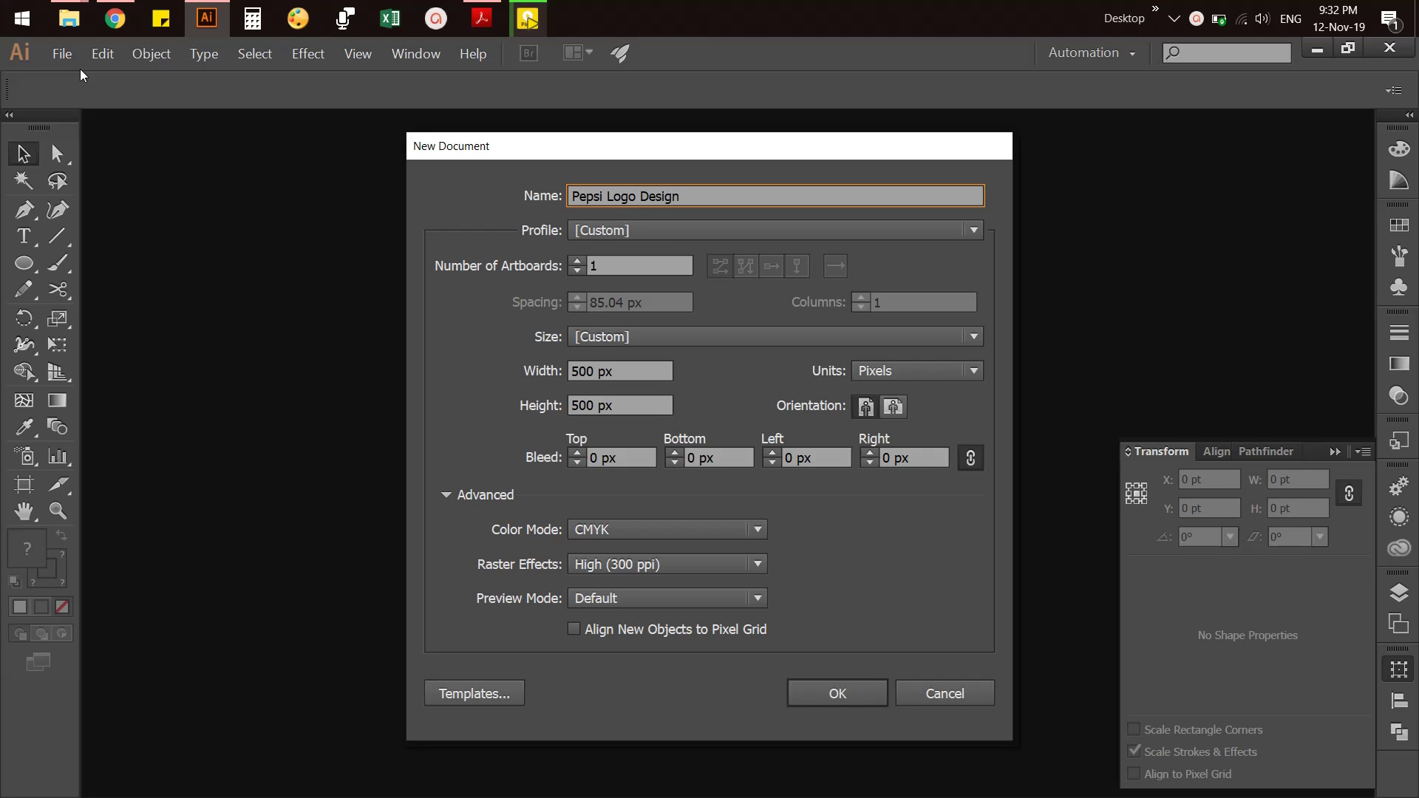
left_click(851, 689)
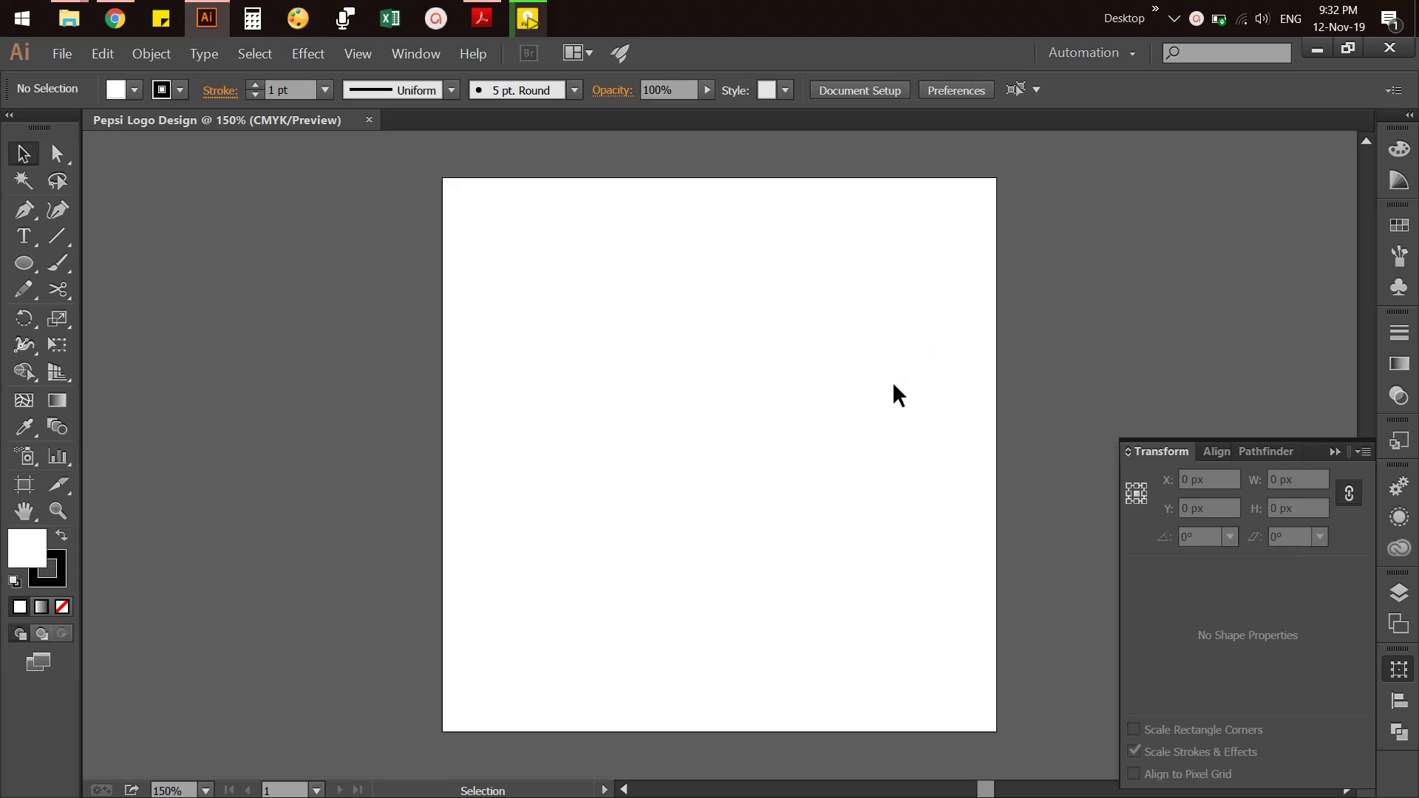
Draw a circle near the artboard centre with the Ellipse tool and enlarge it slightly
left_click(1411, 669)
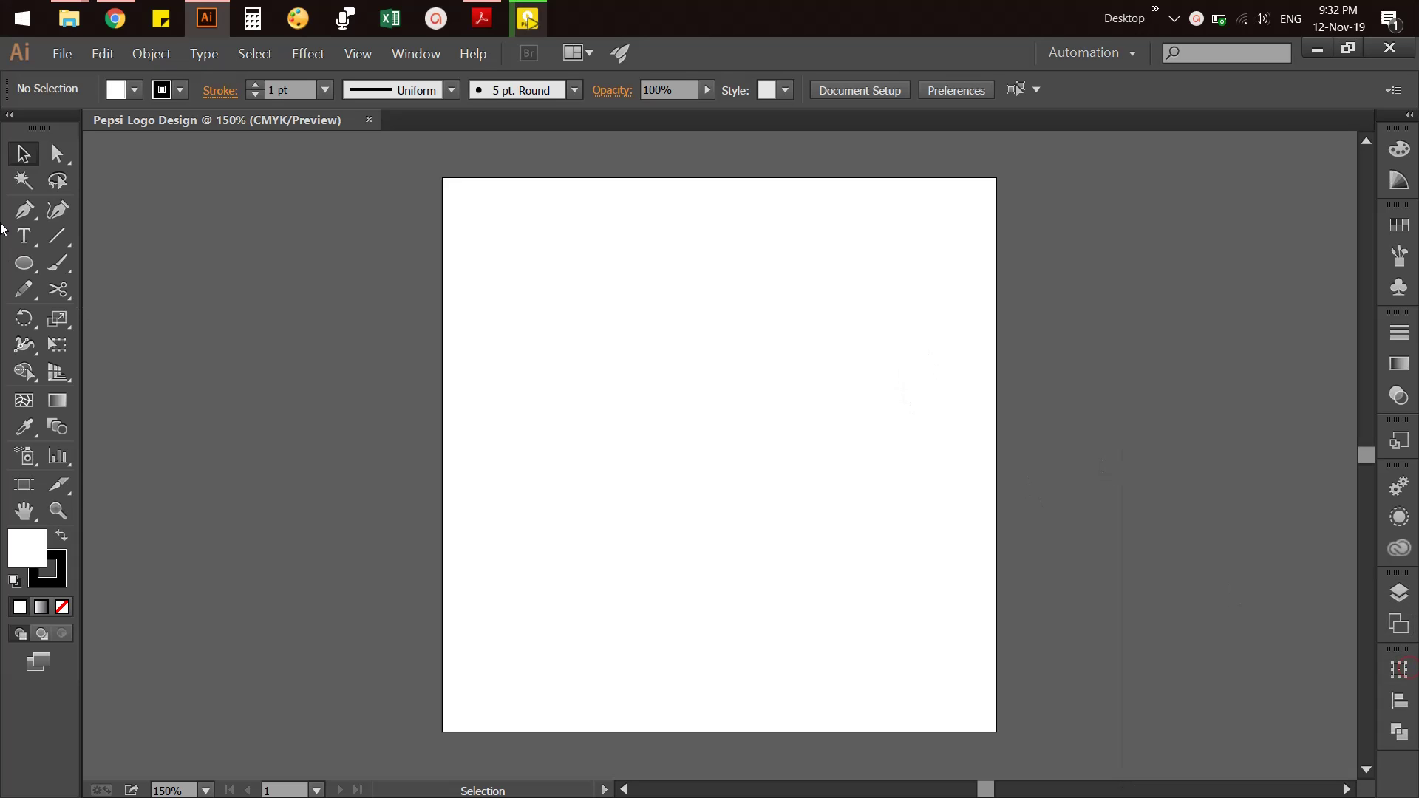
left_click(24, 263)
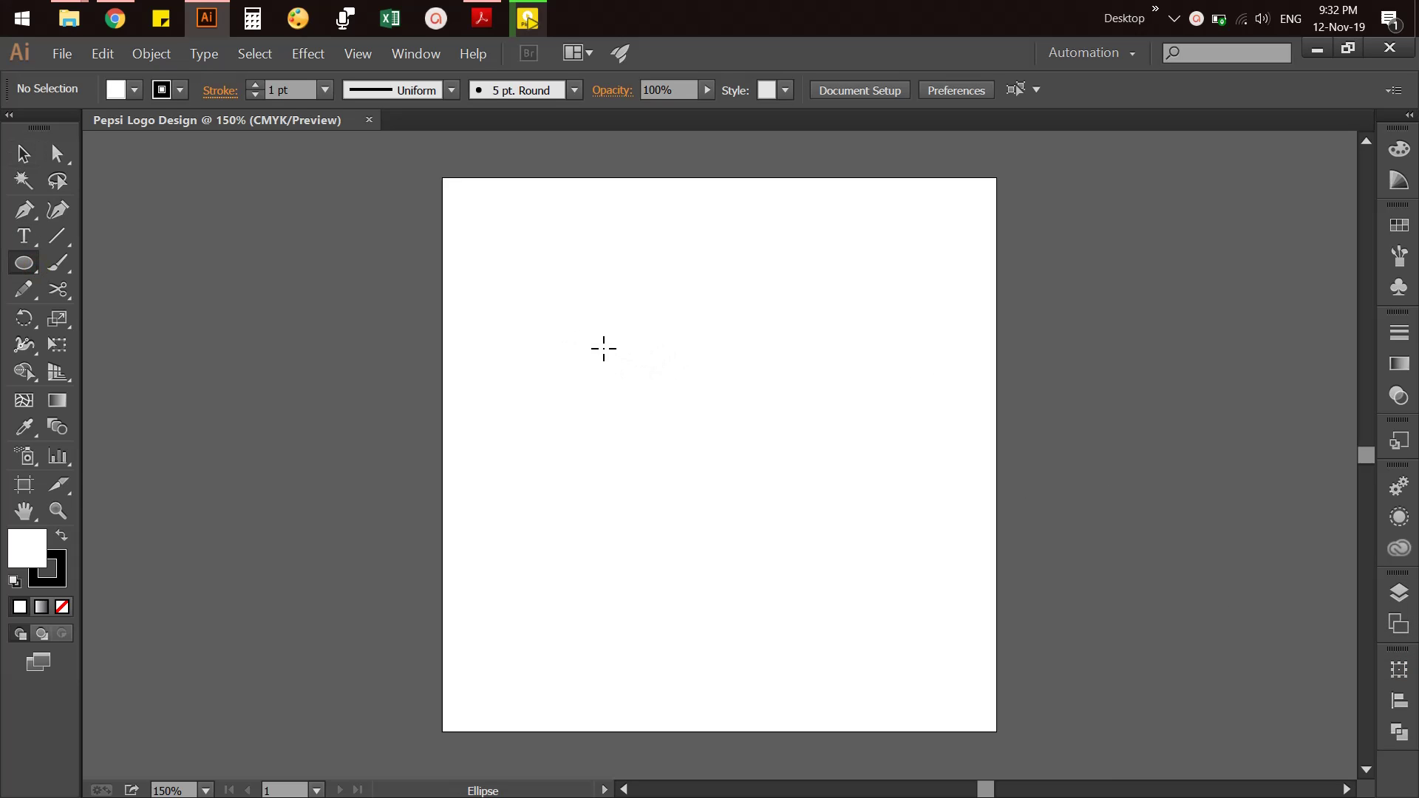
left_click_drag(591, 345, 820, 503)
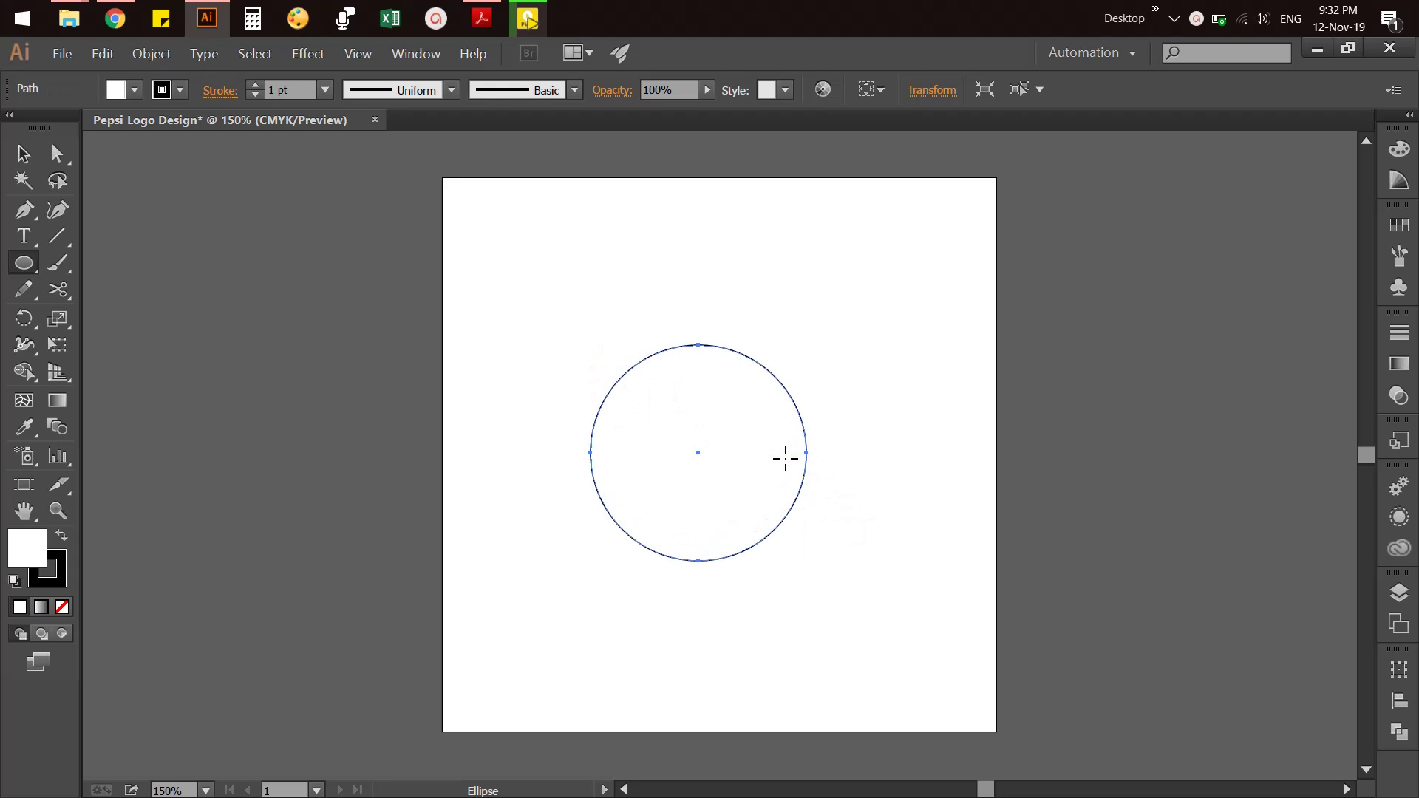
key("v")
left_click(830, 434)
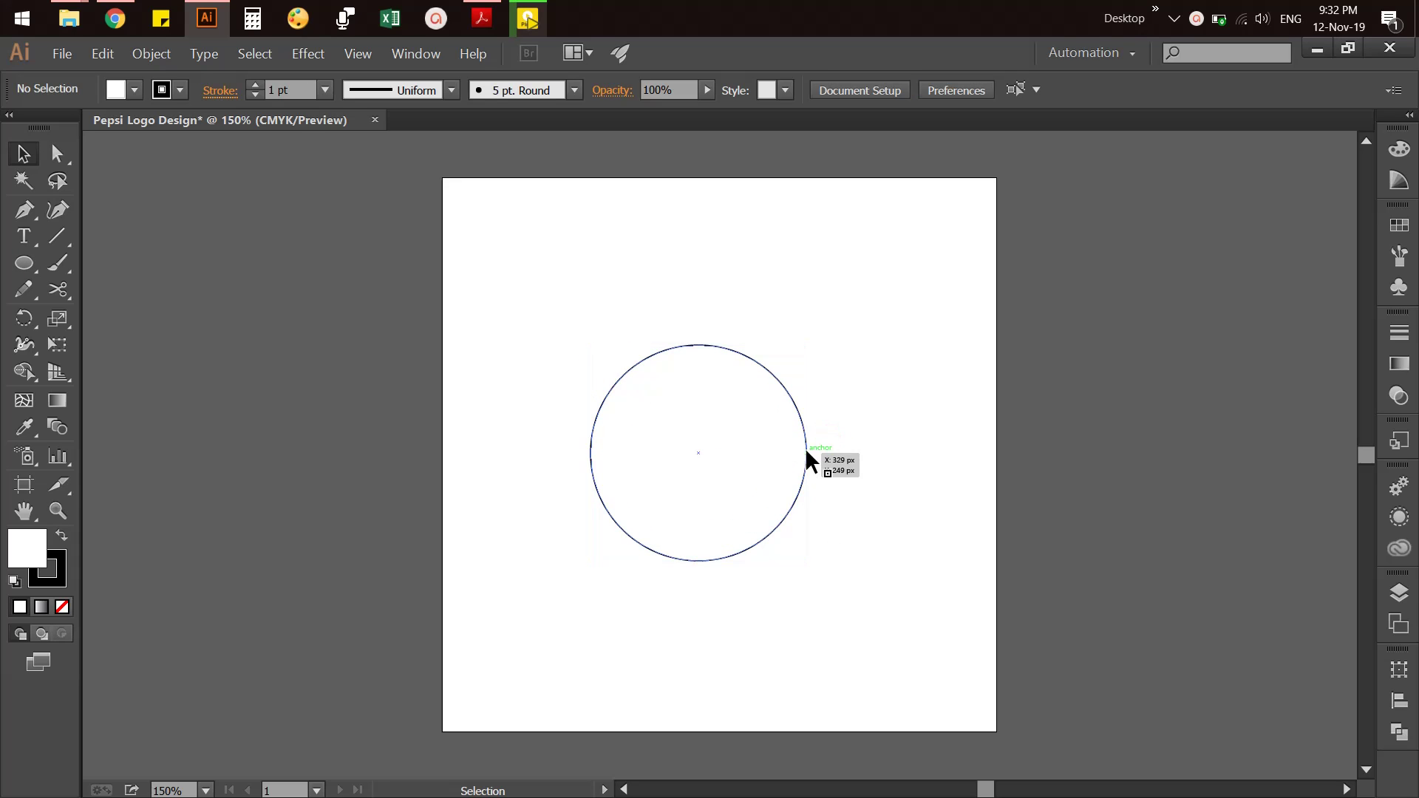
left_click(806, 449)
left_click(805, 405)
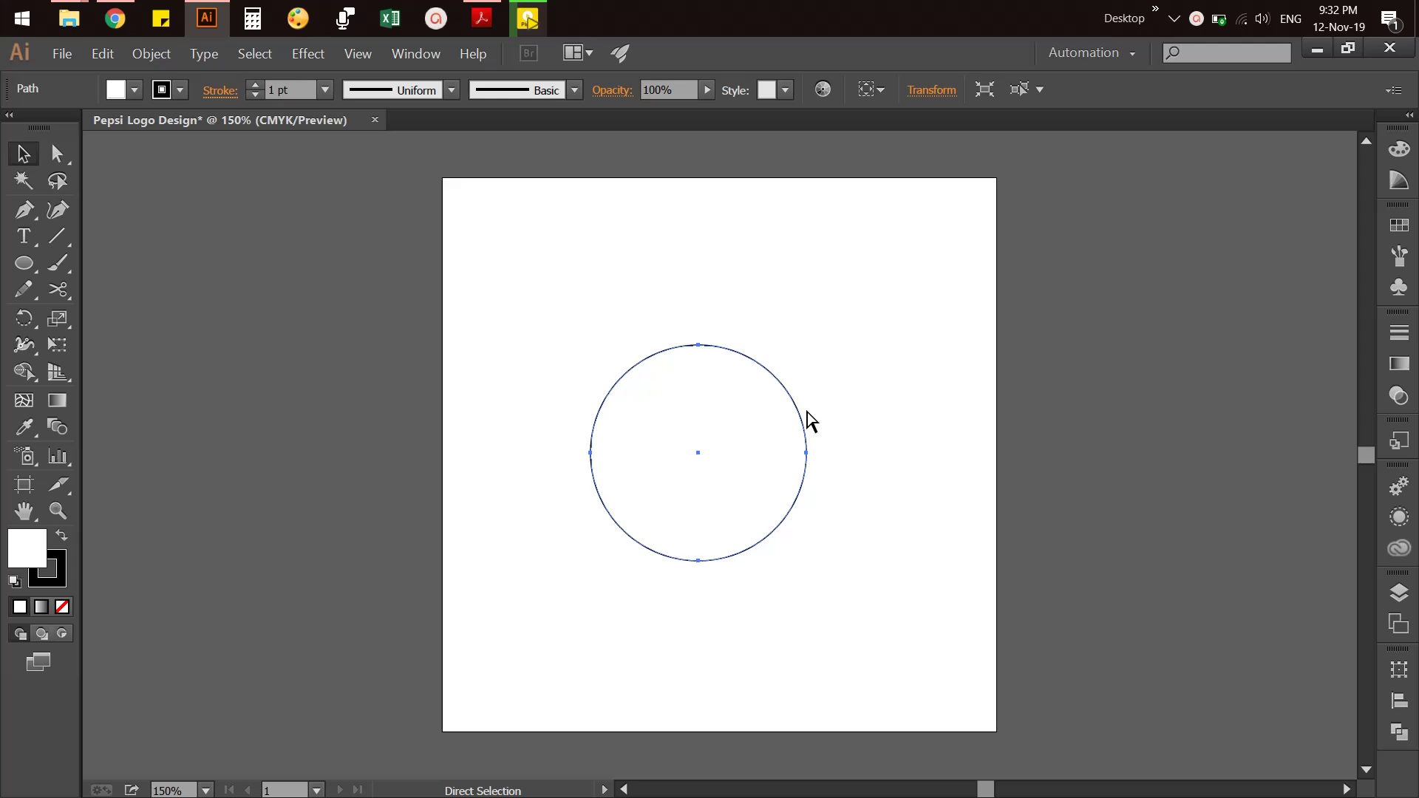
left_click(805, 418)
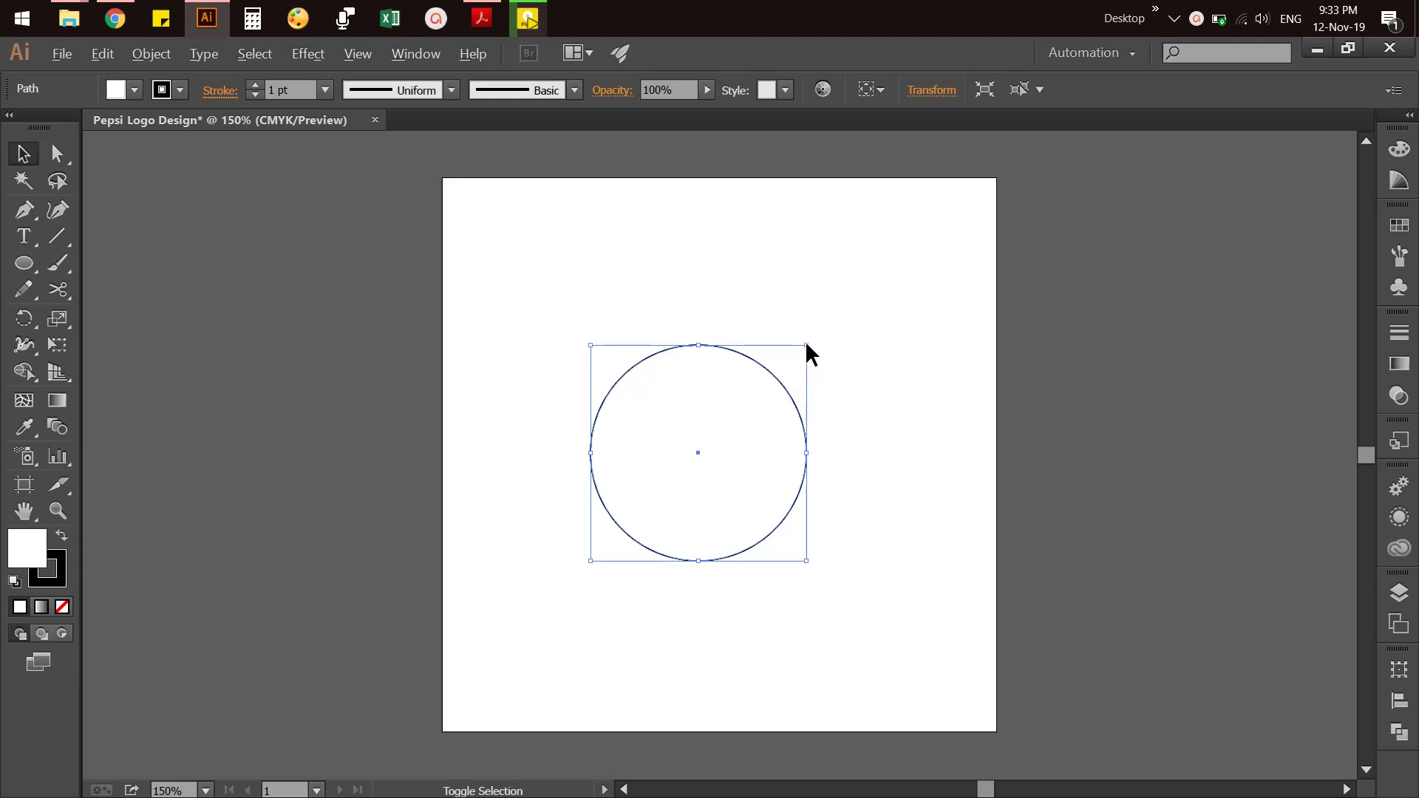
left_click_drag(805, 341, 889, 414)
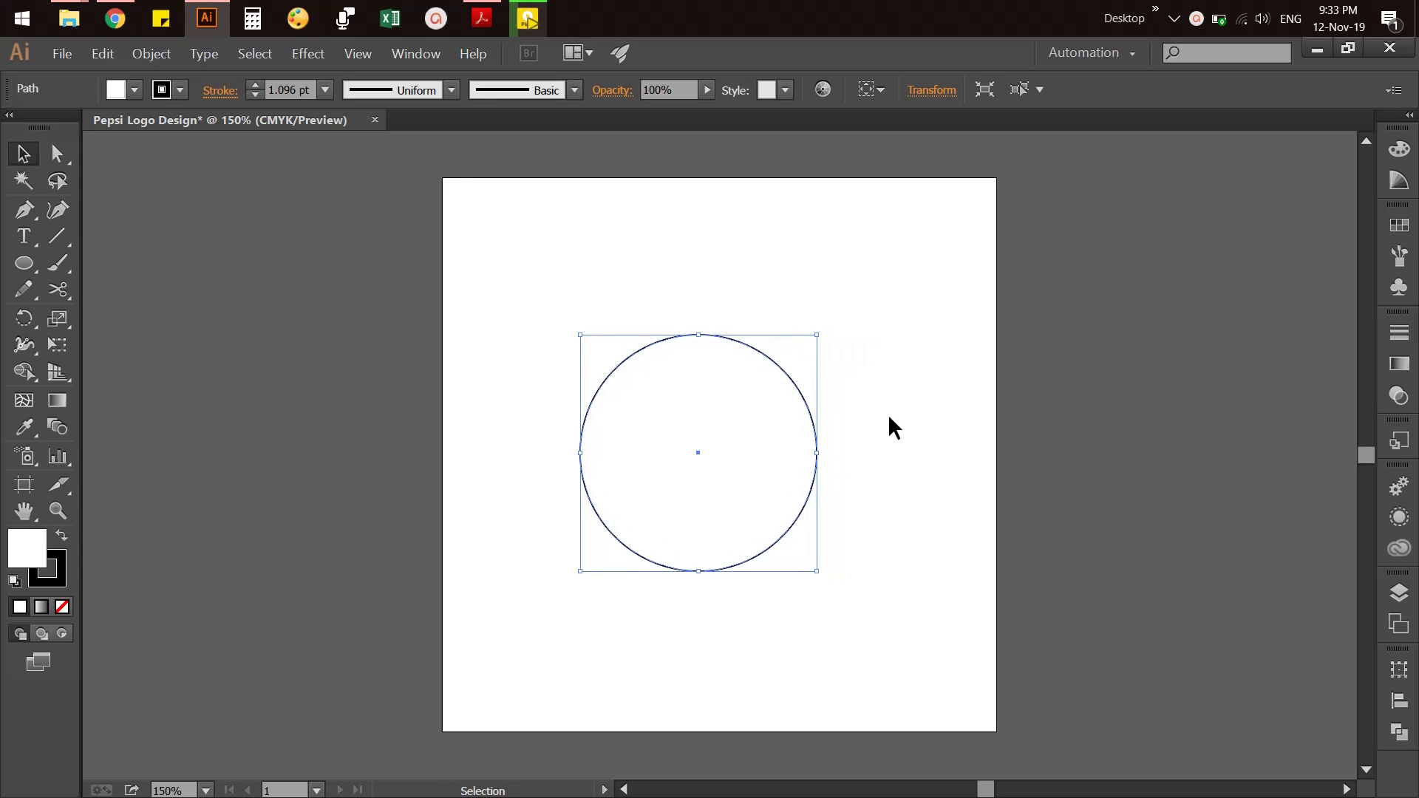
left_click(889, 414)
Paste a copy of the circle in front and set its fill to None
mouse_move(820, 323)
left_mouse_down()
mouse_move(843, 339)
mouse_move(710, 414)
left_mouse_up()
key("F6")
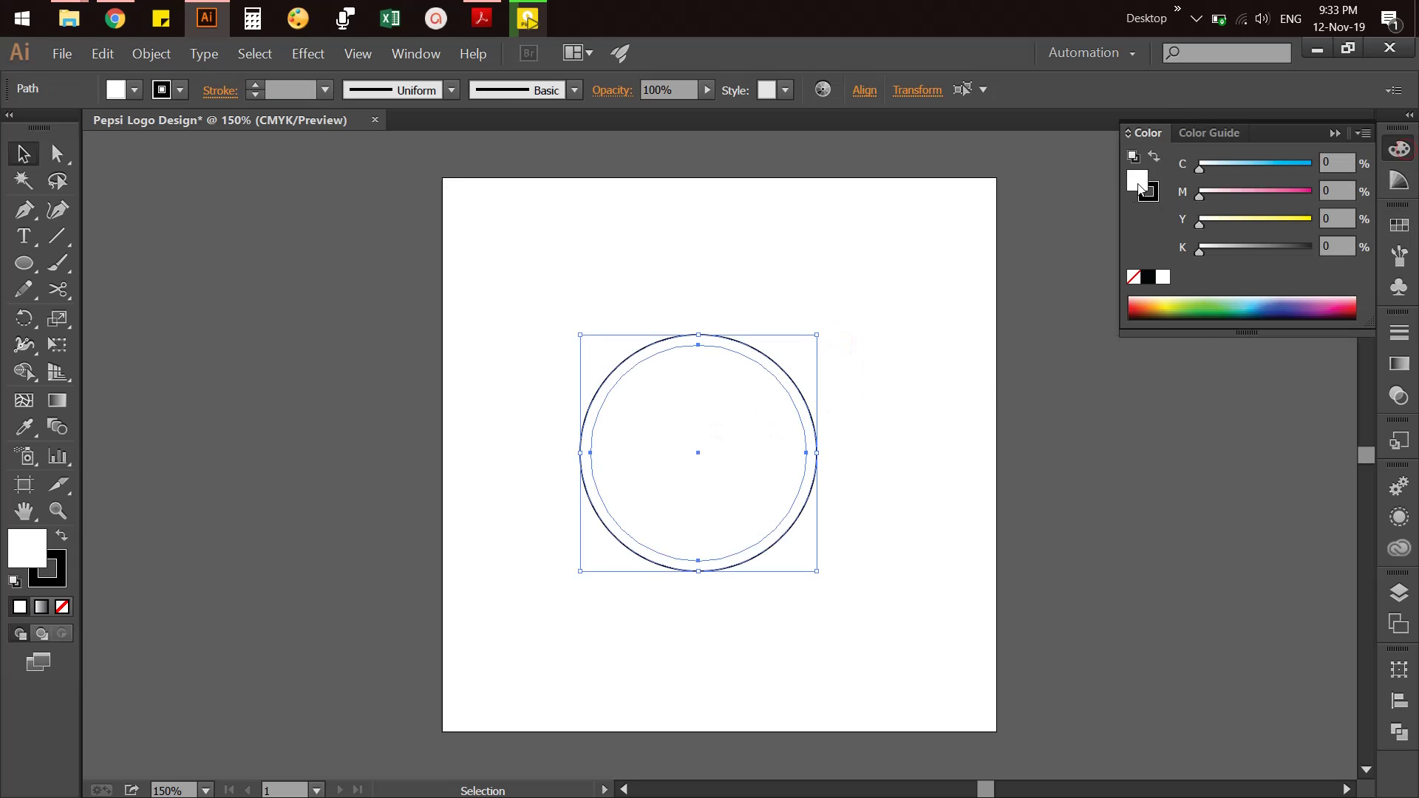
left_click(1136, 278)
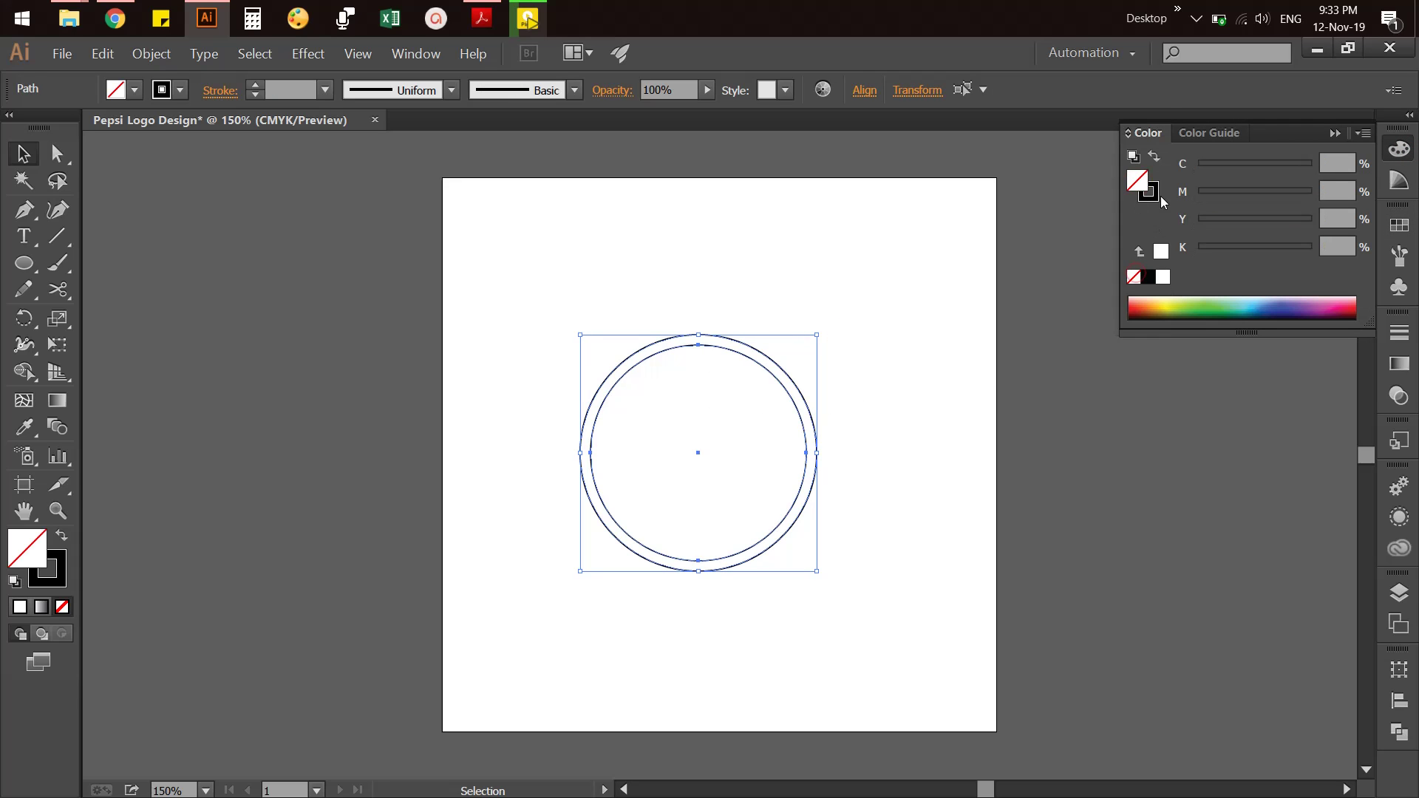
key("x")
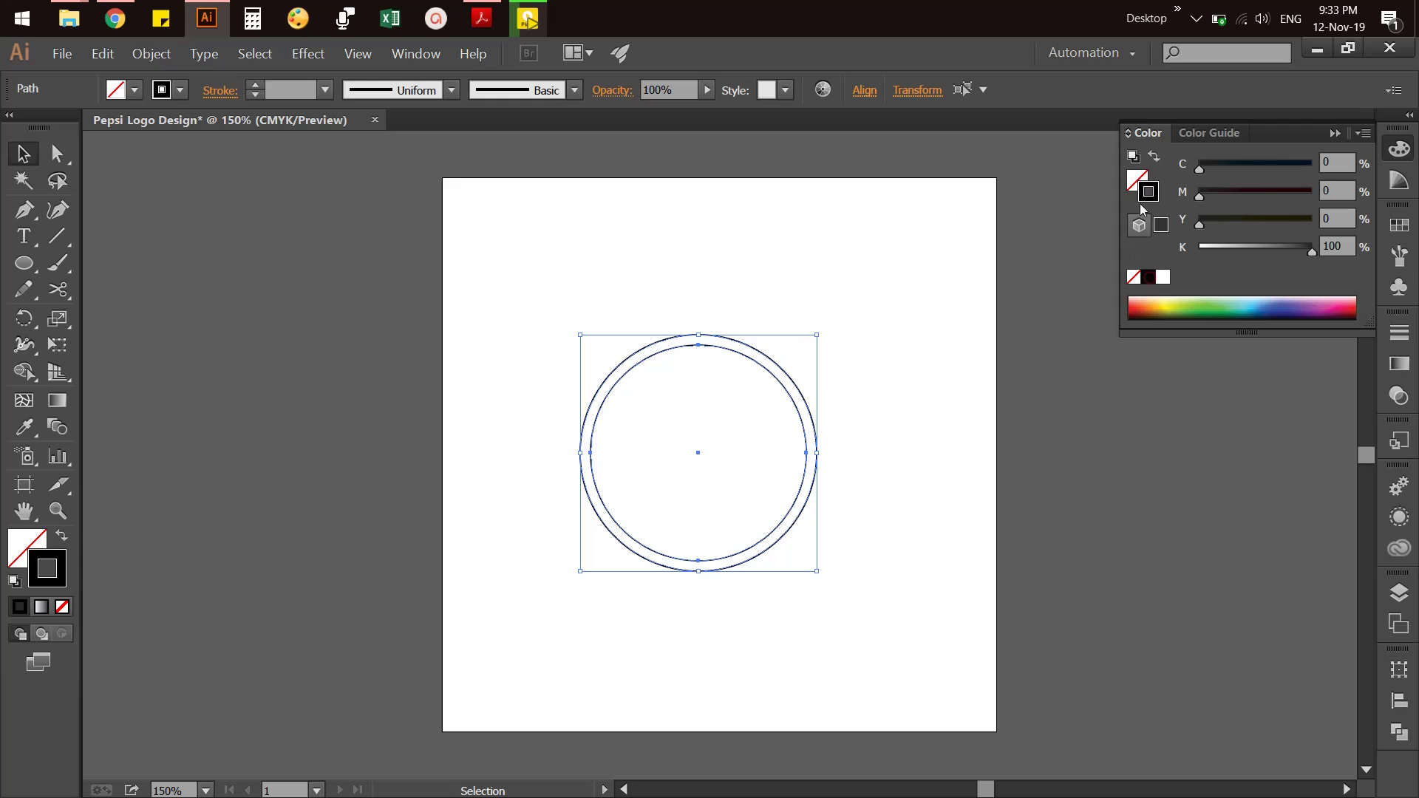
left_click(1136, 180)
left_click(1393, 153)
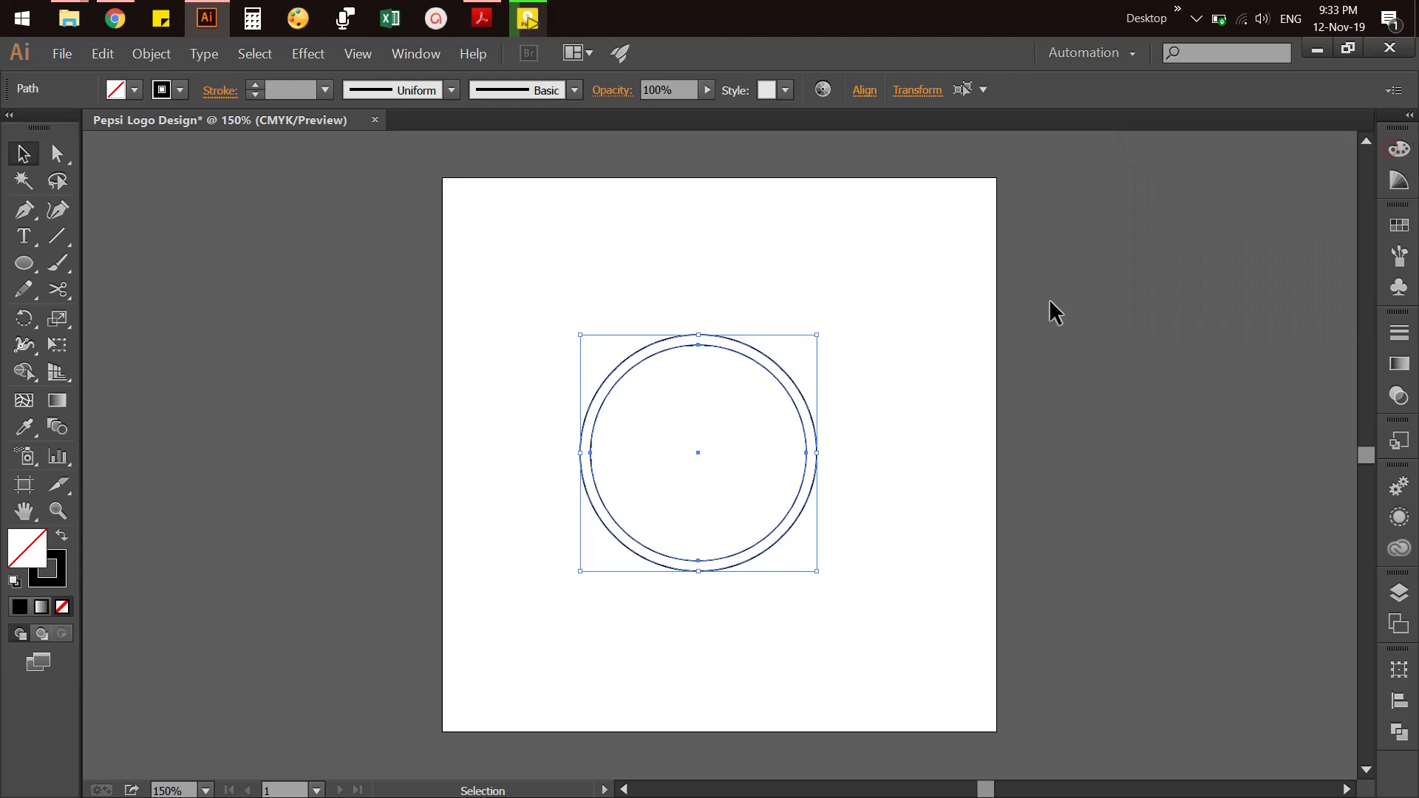
left_click(1049, 298)
Resize the inner circle slightly, to about 200.67 px
left_click(794, 403)
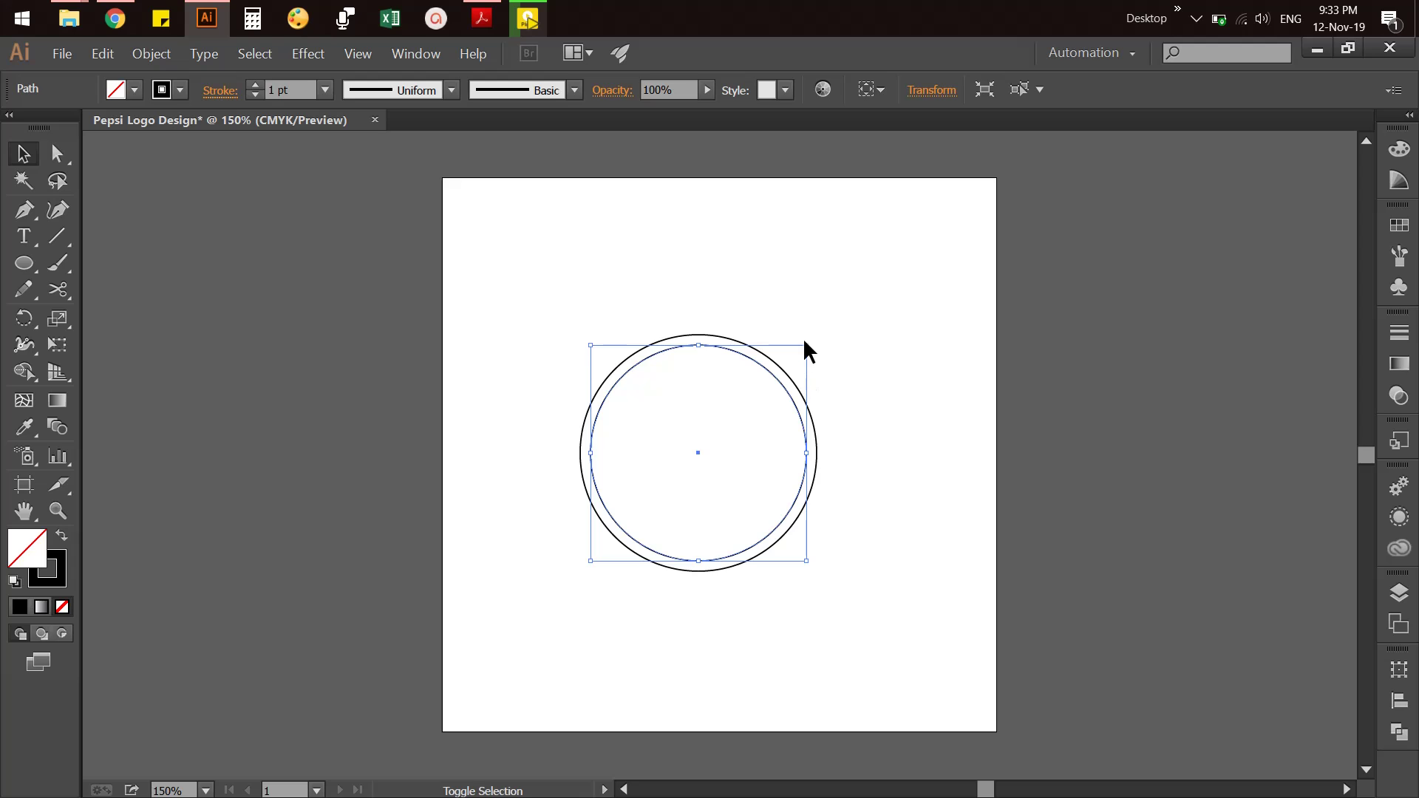
left_click_drag(806, 345, 810, 341)
left_click(847, 369)
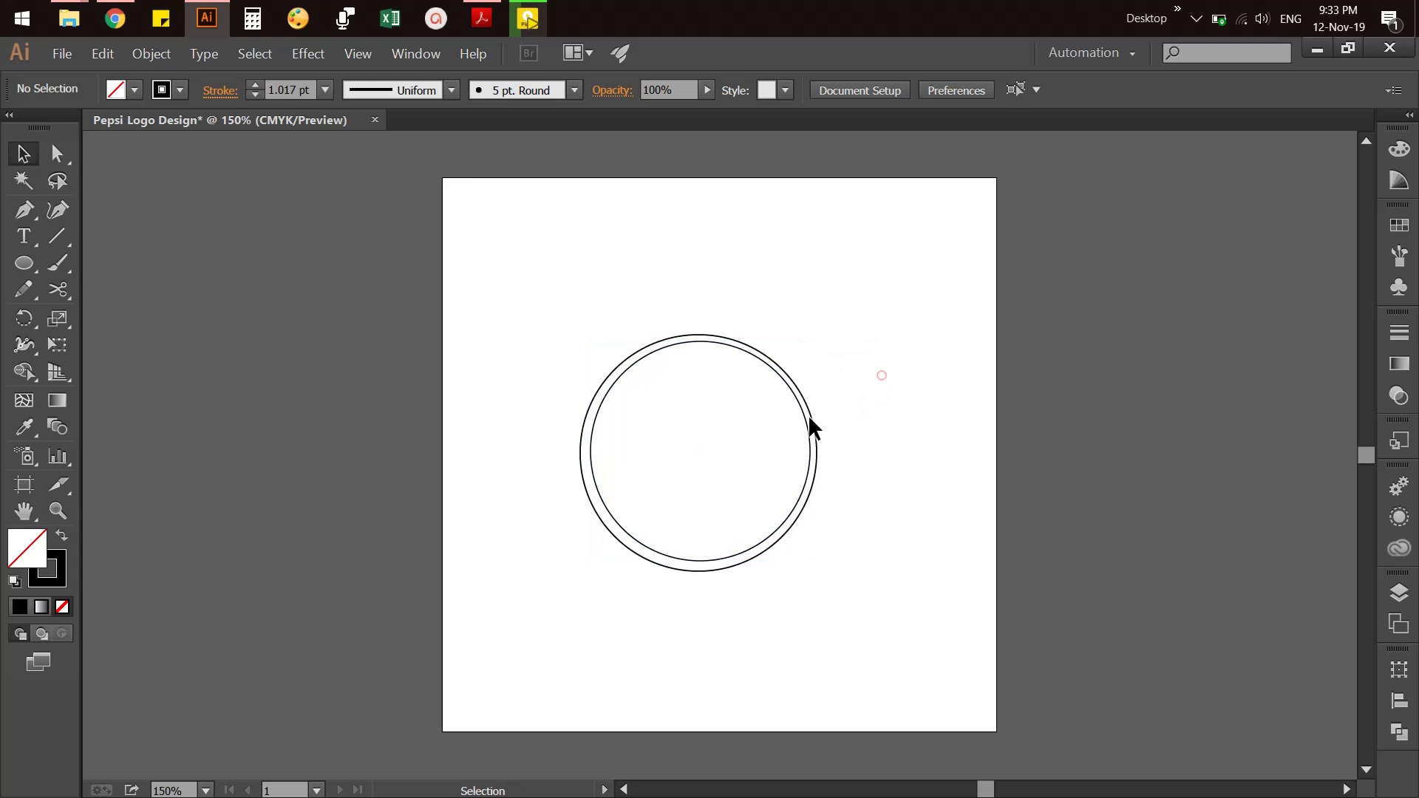
left_click(807, 429)
Set a third circle's width to 198 px/1.618 (about 122 px), then zoom in
key("a")
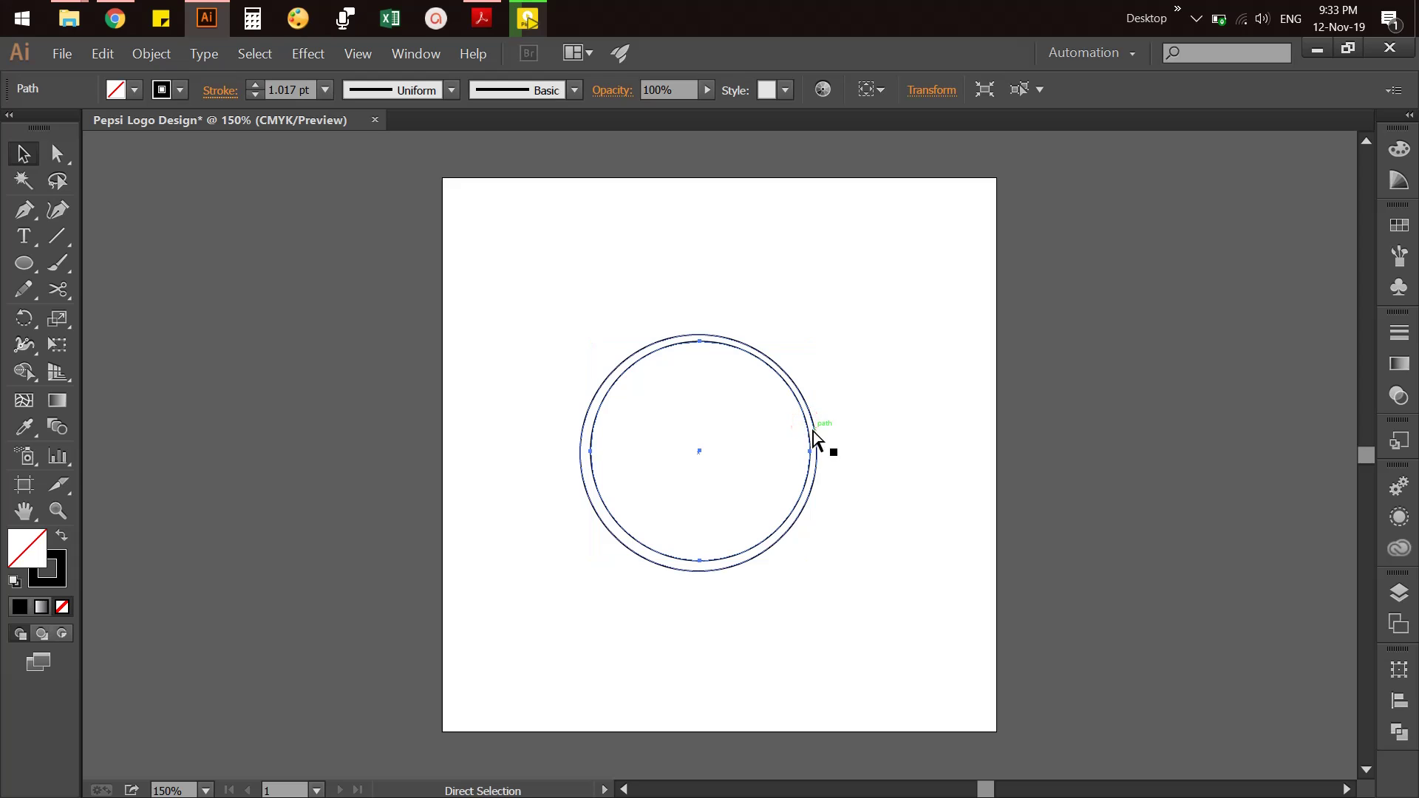
key("v")
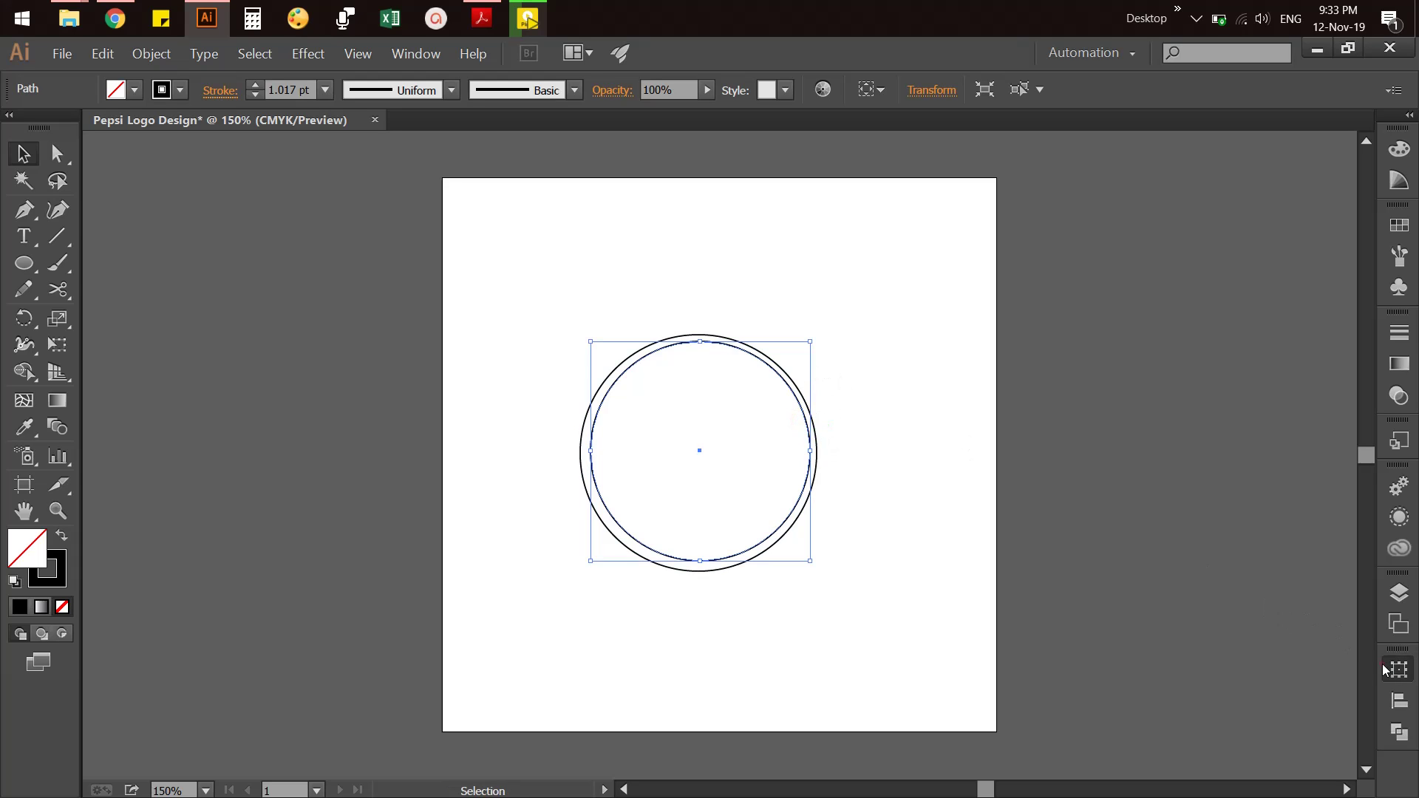
left_click(1384, 668)
left_click(1313, 482)
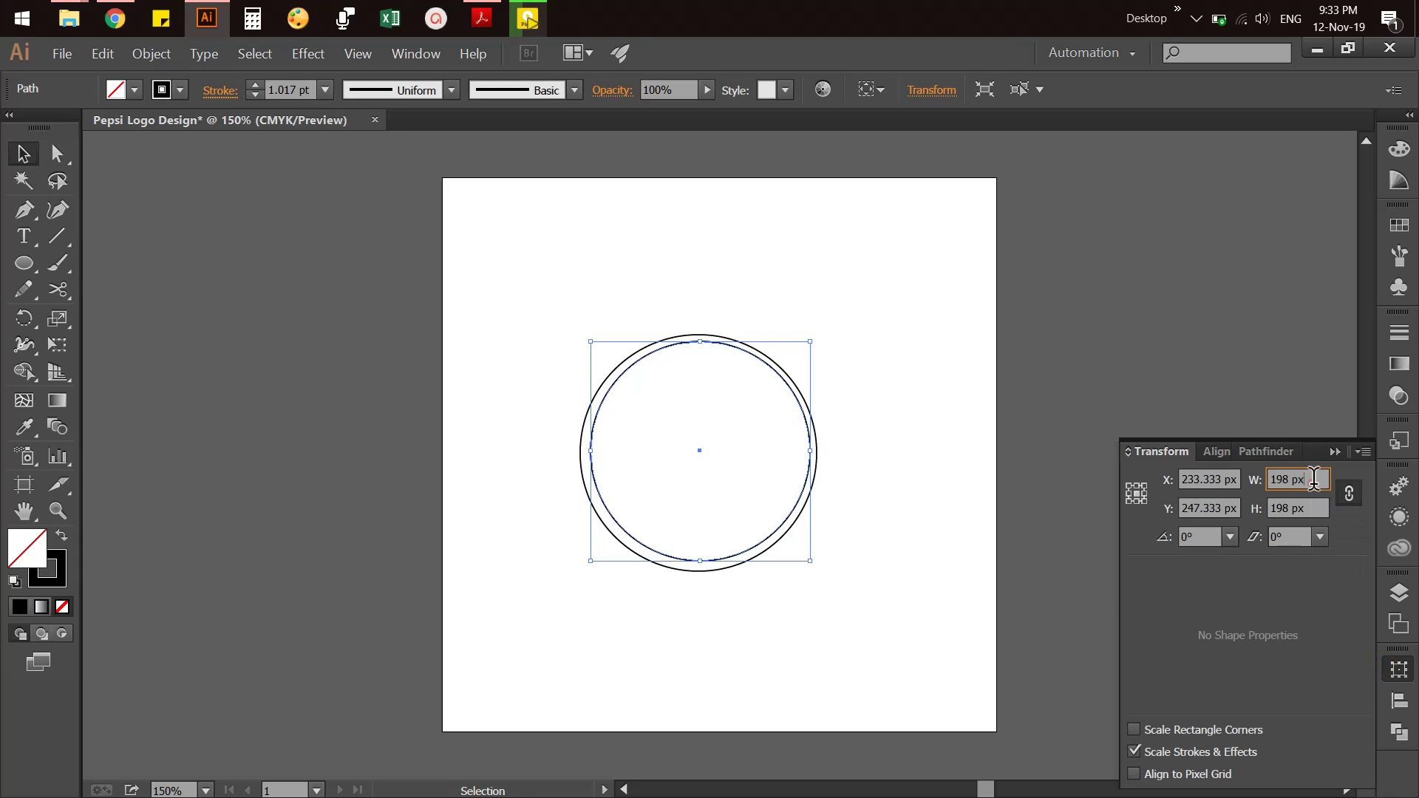
type("/")
type("1.61")
type("8")
key("Return")
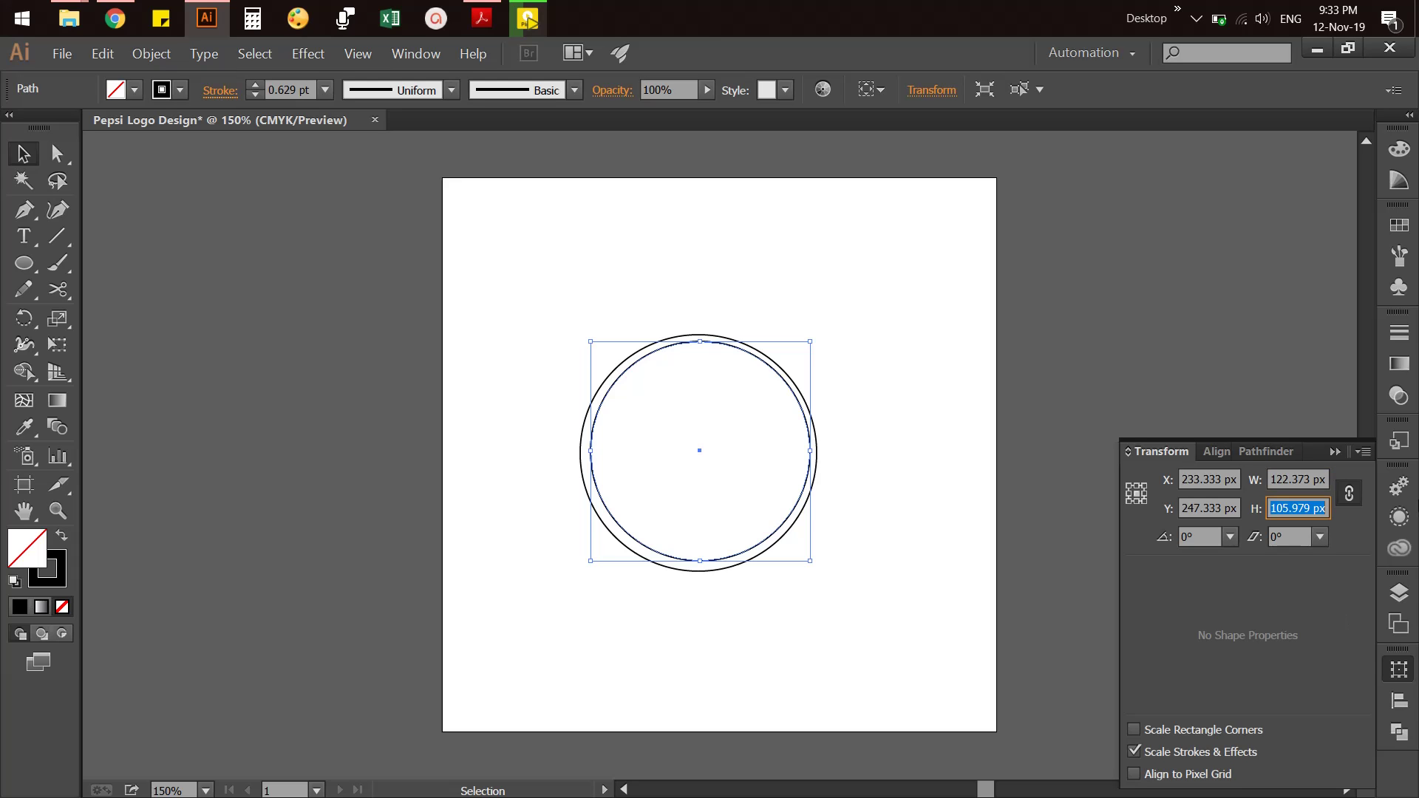
left_click(985, 379)
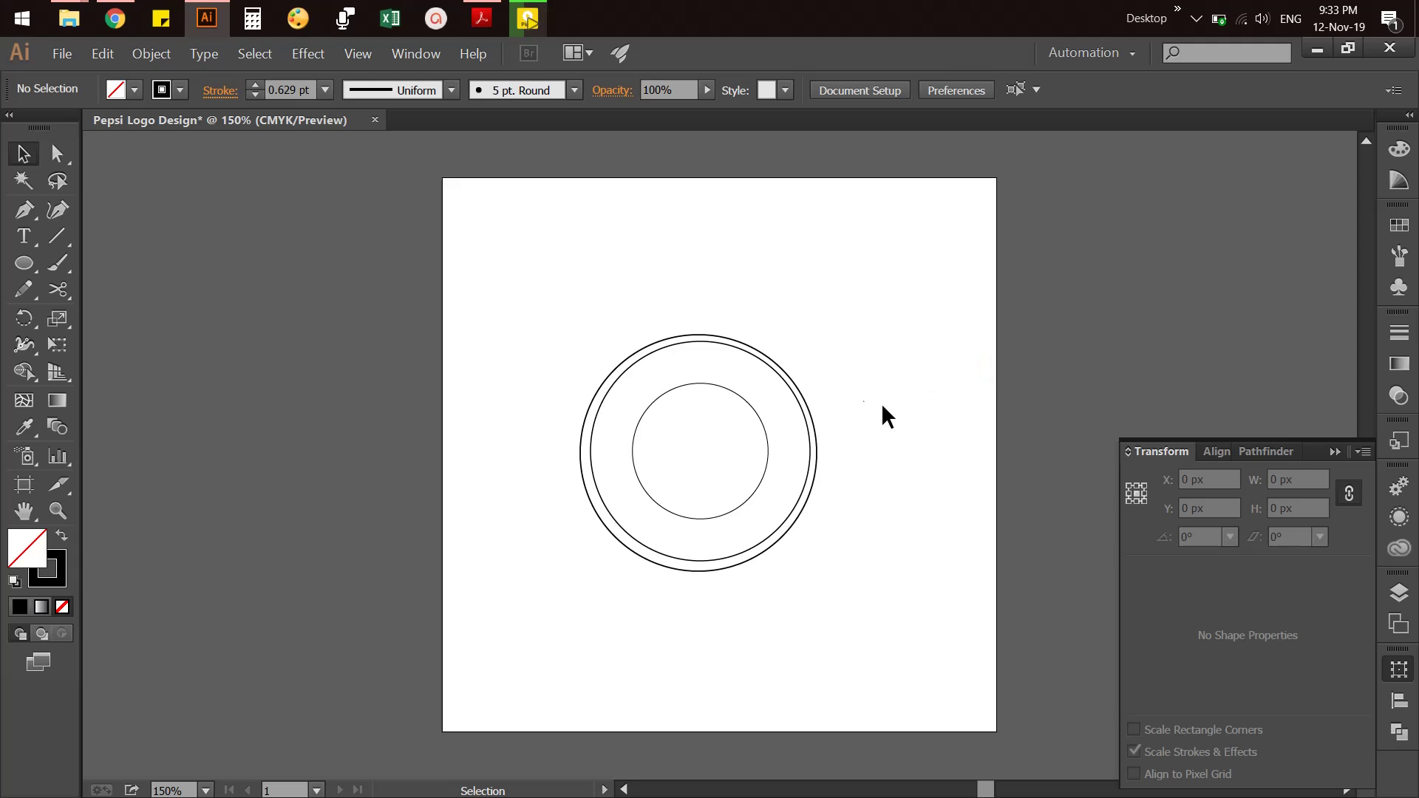
key("ctrl+plus")
key("ctrl+plus")
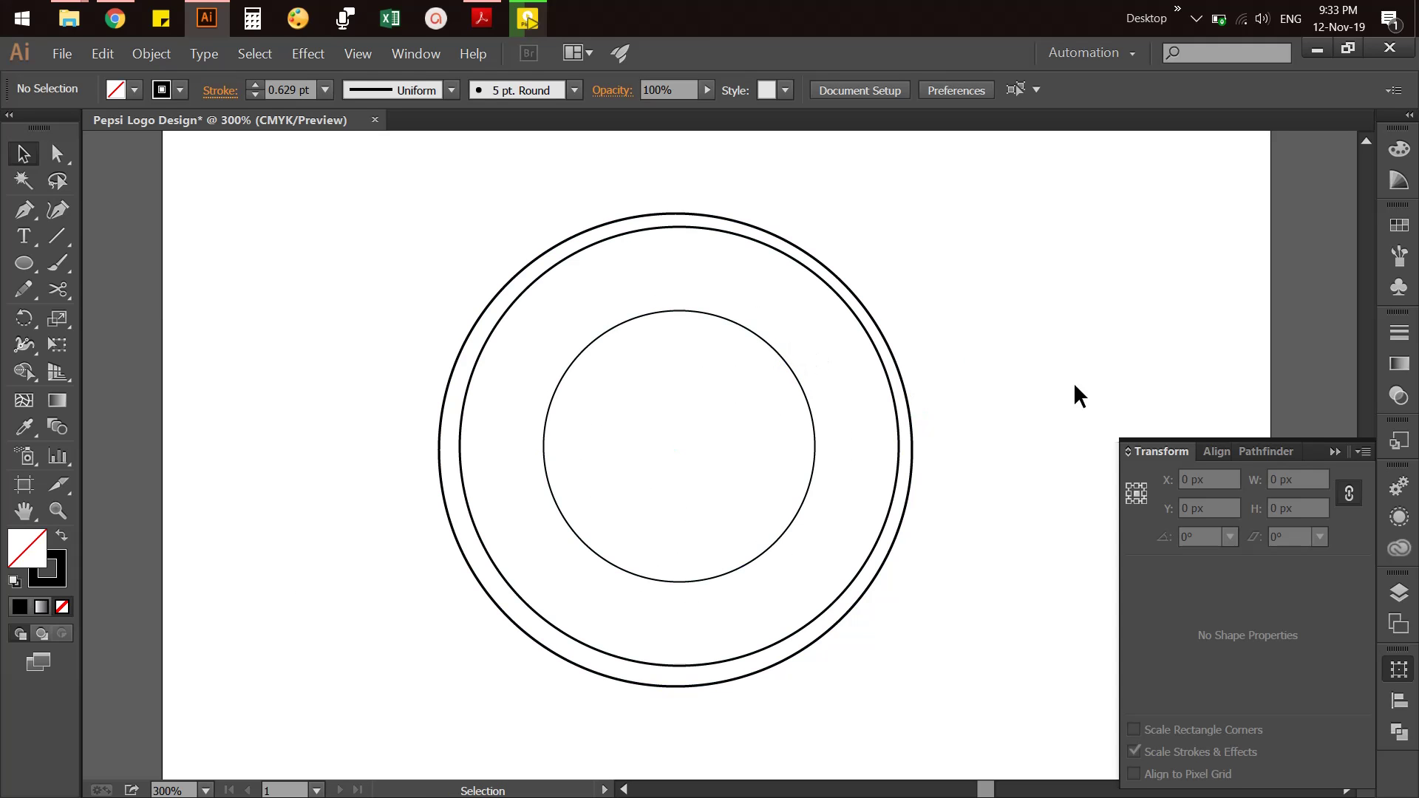
Show the rulers and add vertical and horizontal guides crossing at the circles' centre
left_click(983, 375)
key("ctrl+r")
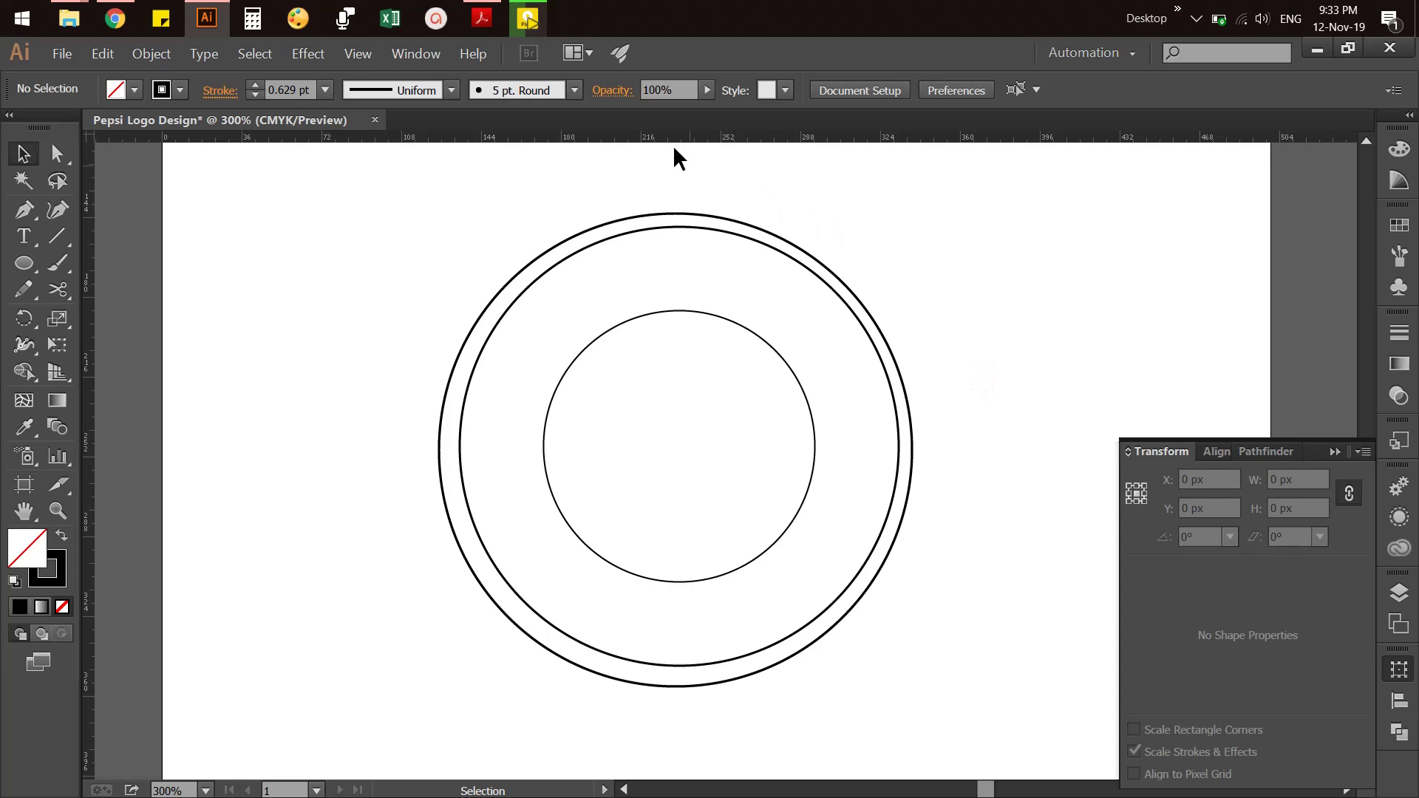
left_click(714, 227)
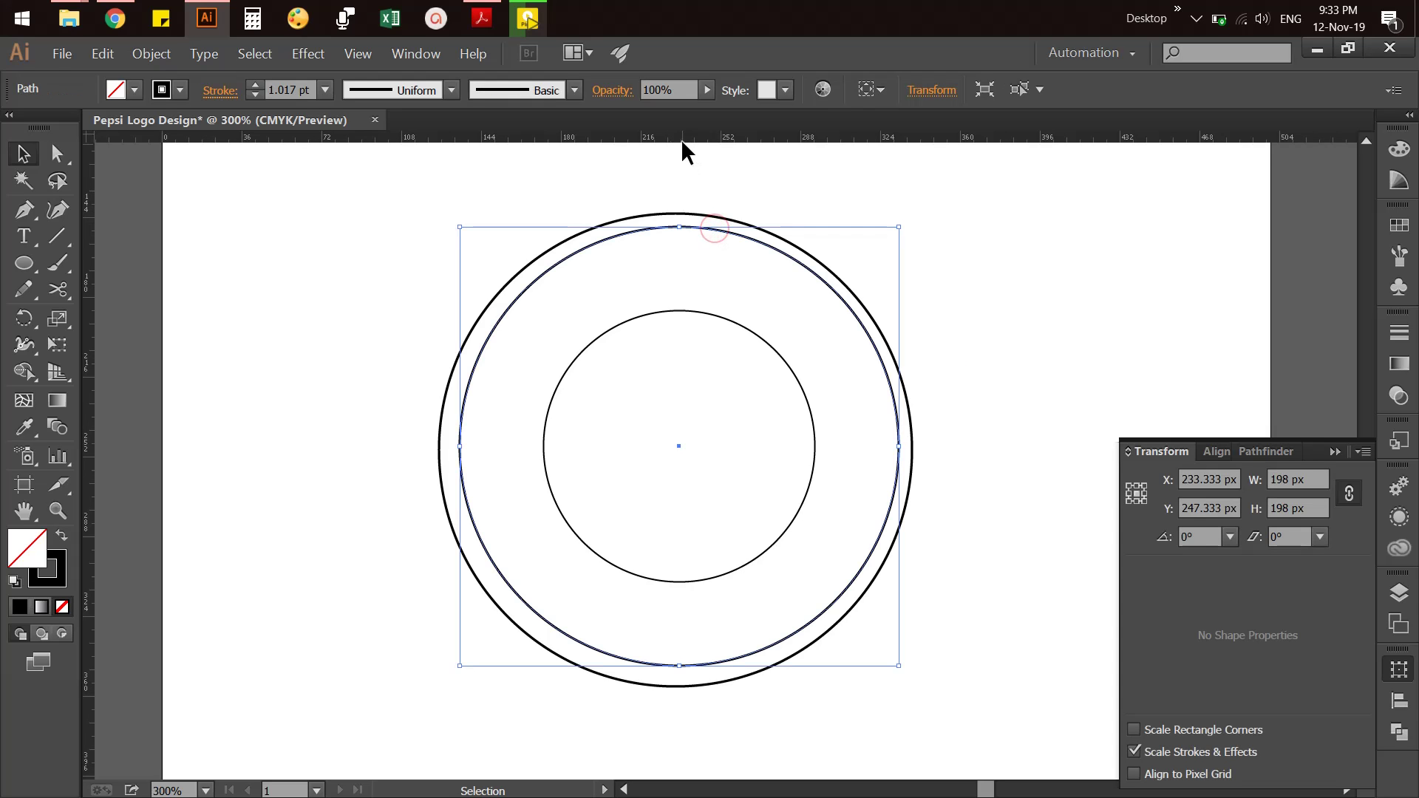
left_click_drag(680, 139, 680, 244)
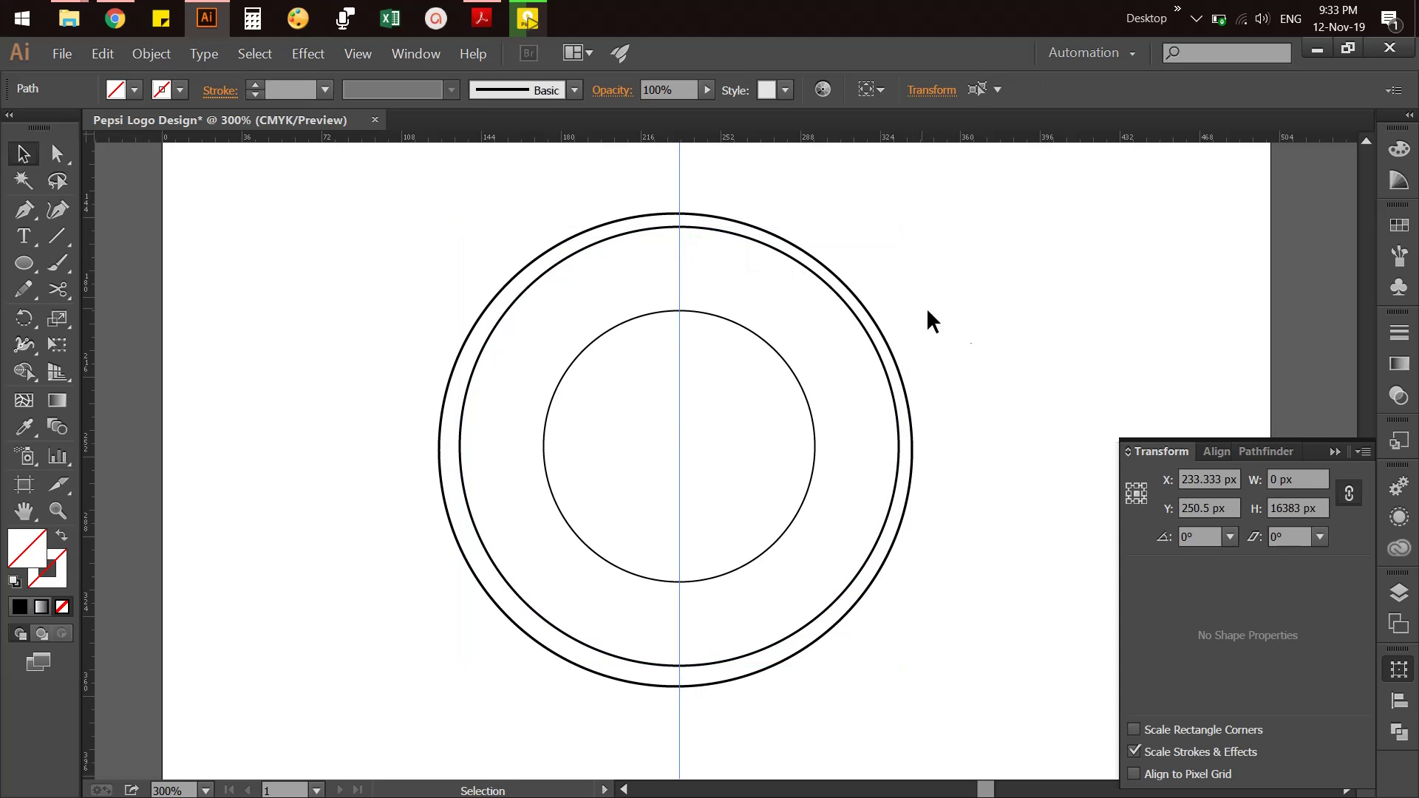
left_click(776, 250)
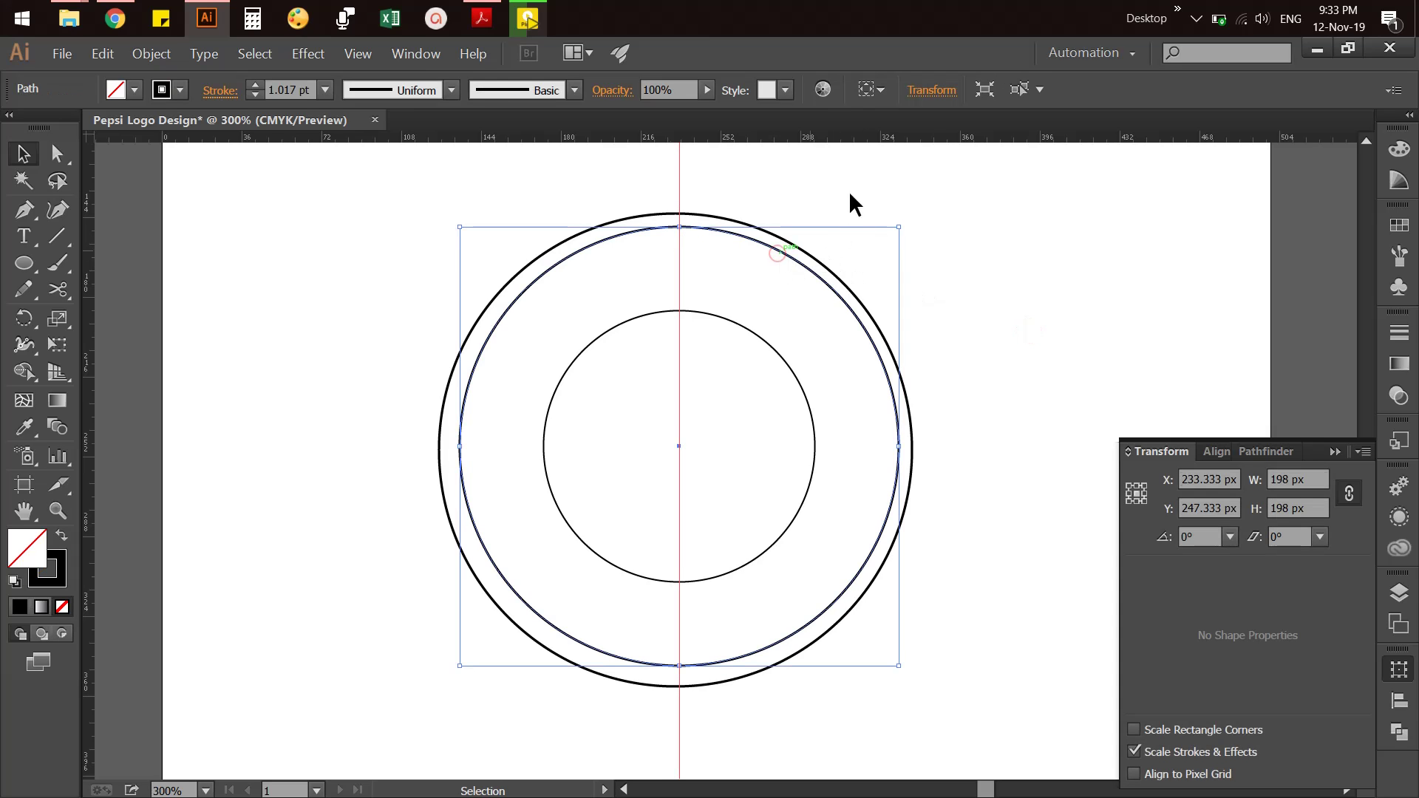
left_click_drag(872, 138, 965, 446)
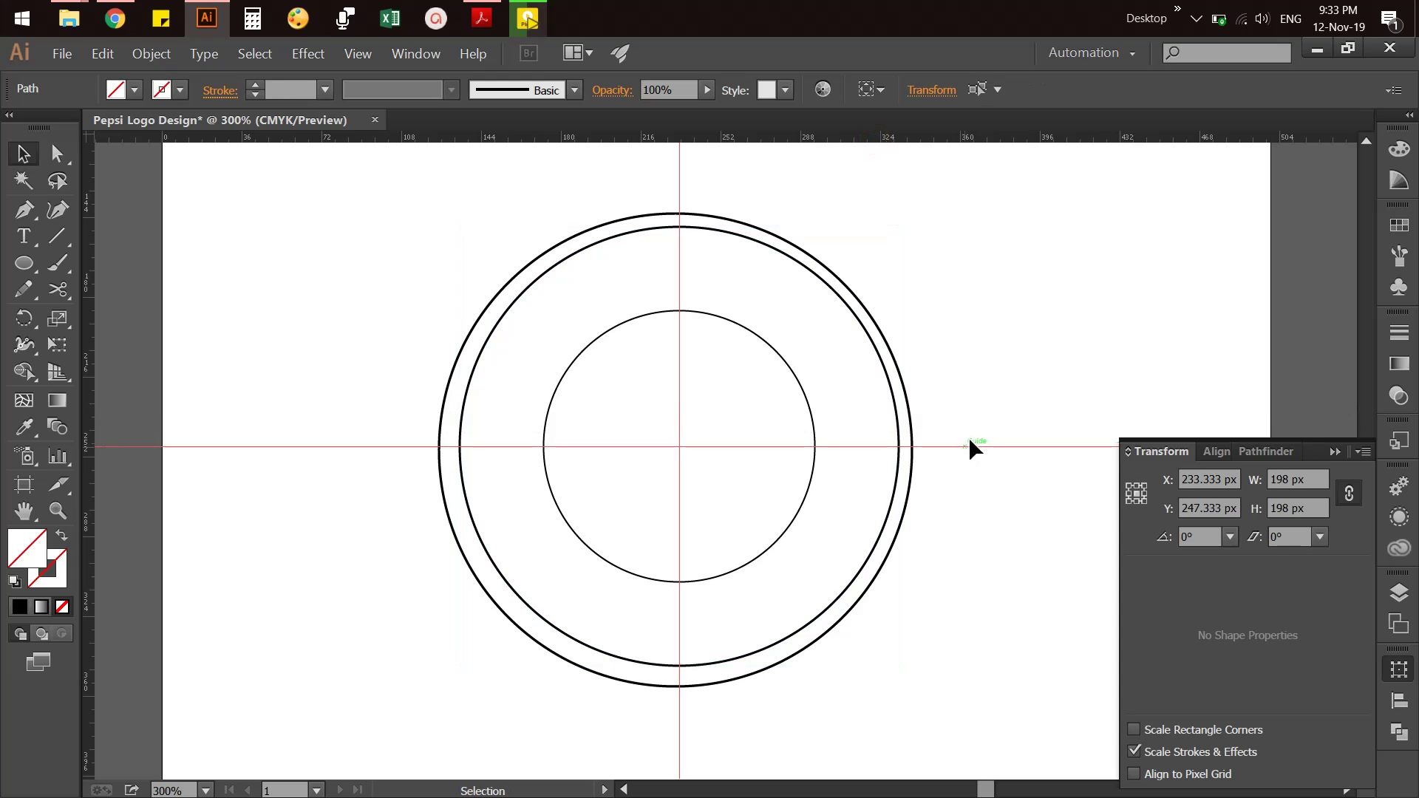
left_click(847, 304)
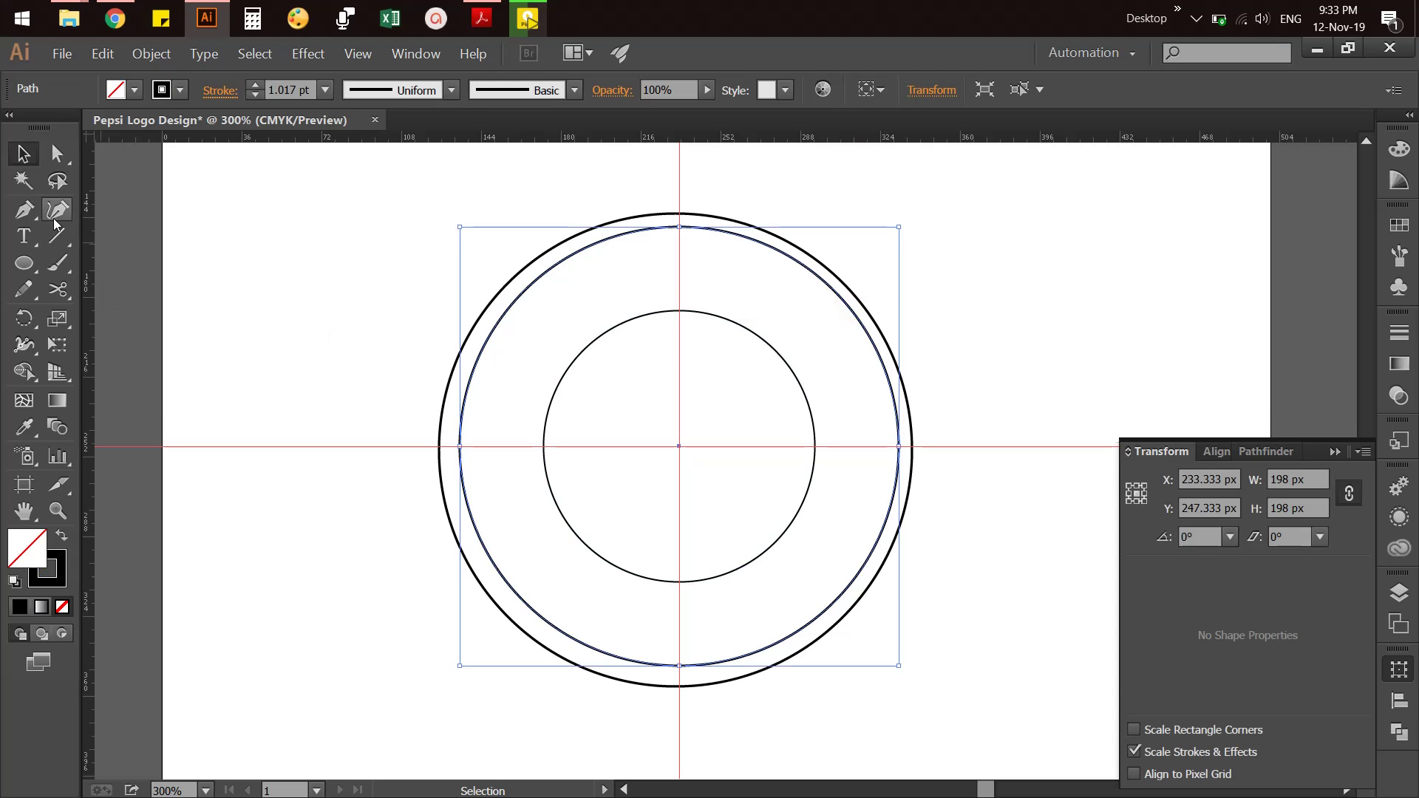
Draw a roughly 45° line through the centre, from upper right to the ring's lower-left edge
left_click(46, 242)
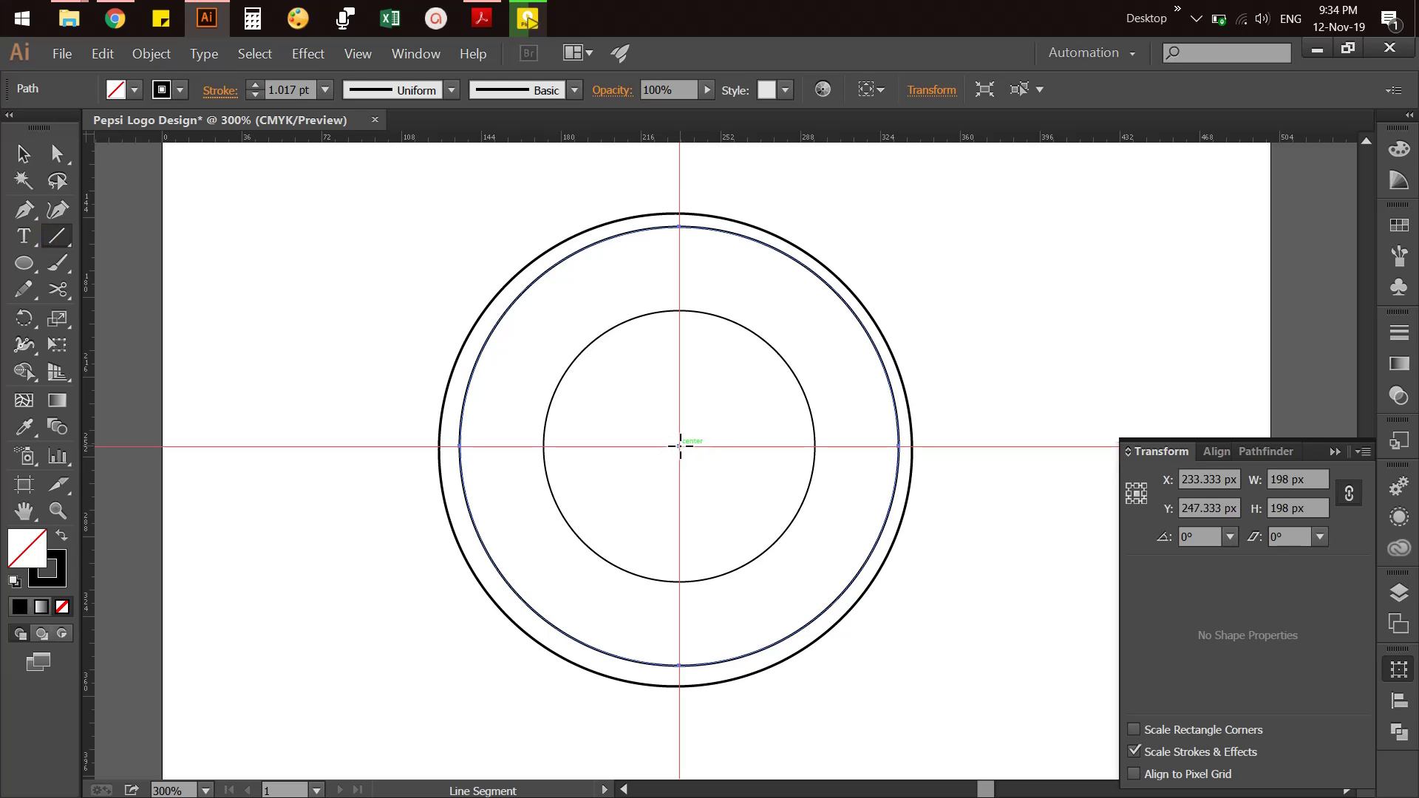
left_click_drag(680, 446, 530, 605)
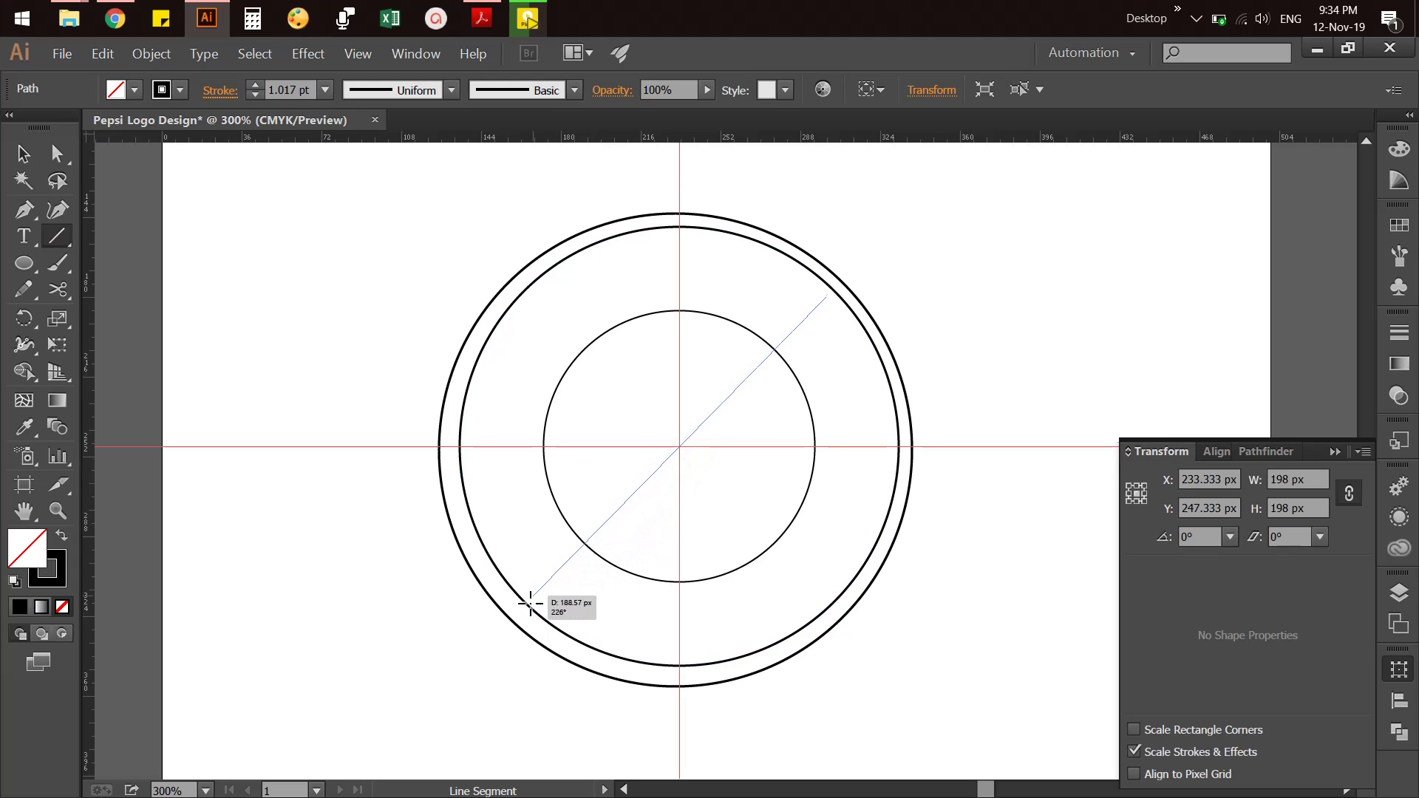
left_click_drag(531, 604, 524, 602)
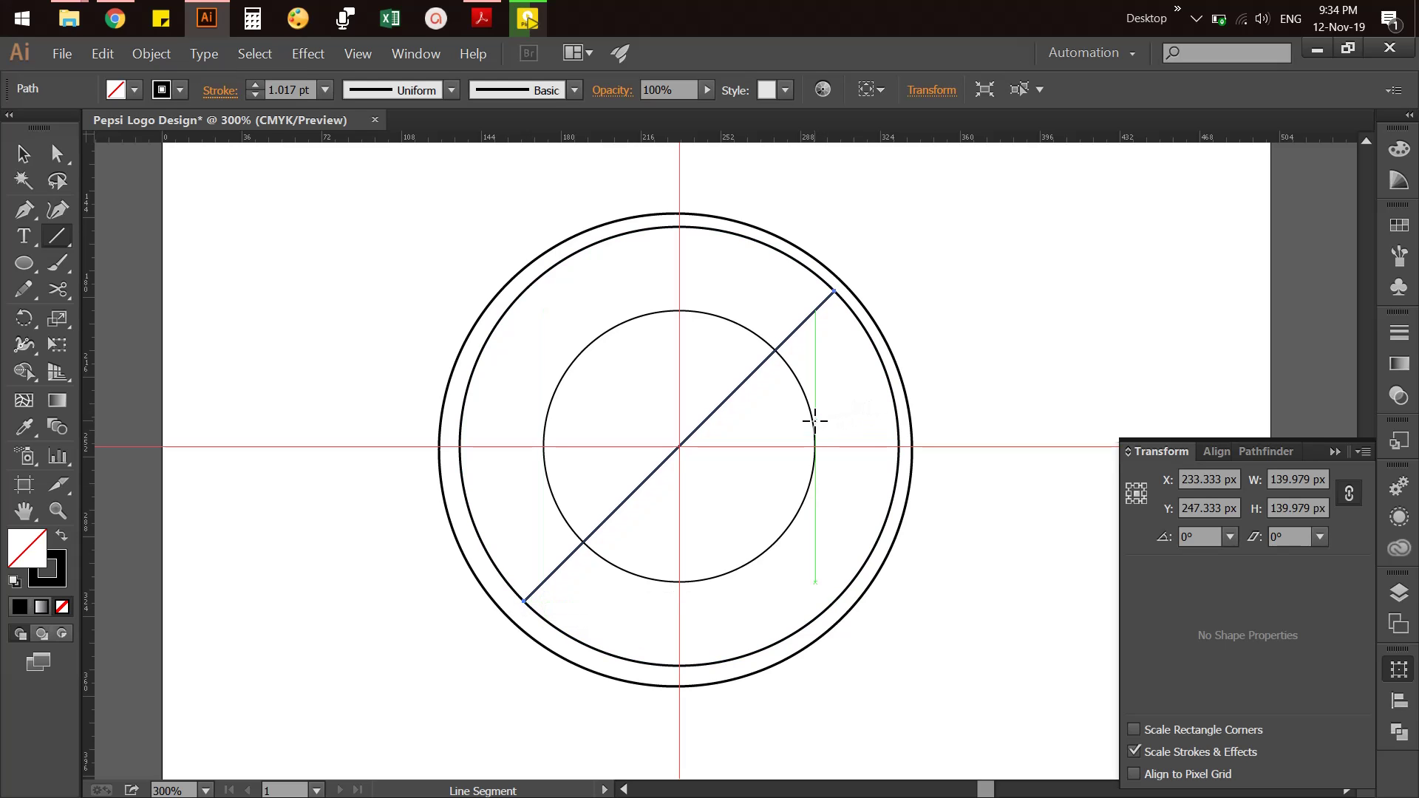
key("v")
left_click(934, 370)
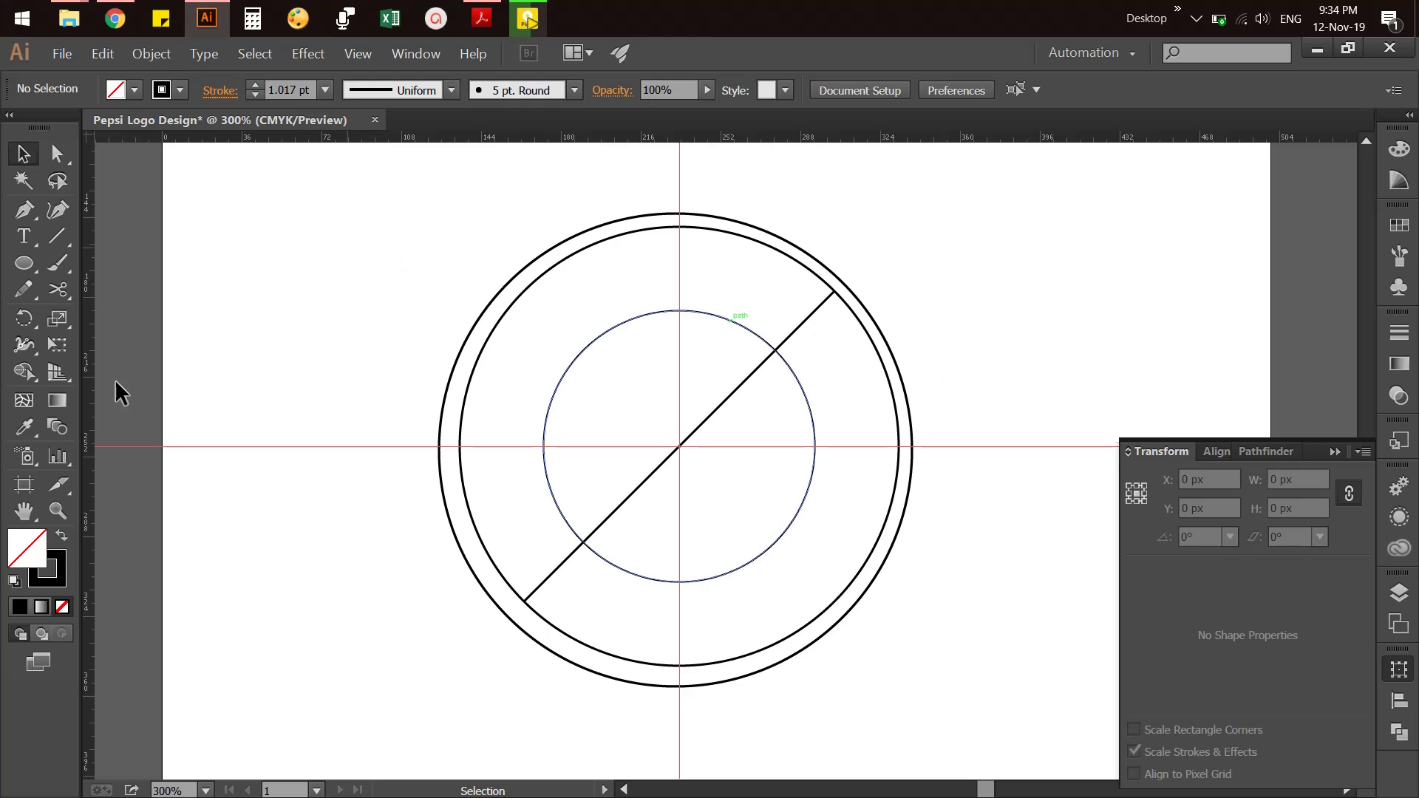
Move the small circle up and to the right against the inner ring
left_click(23, 210)
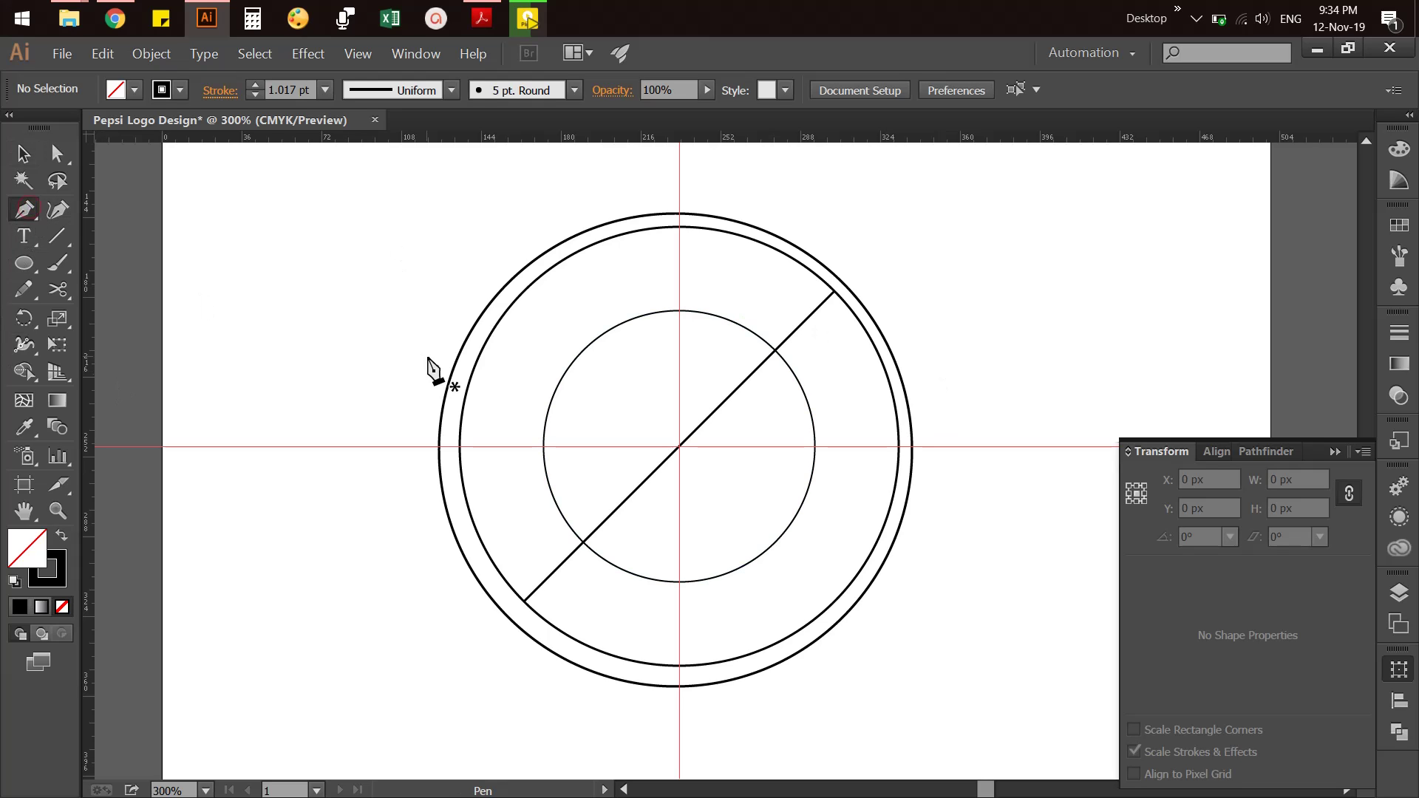
key("v")
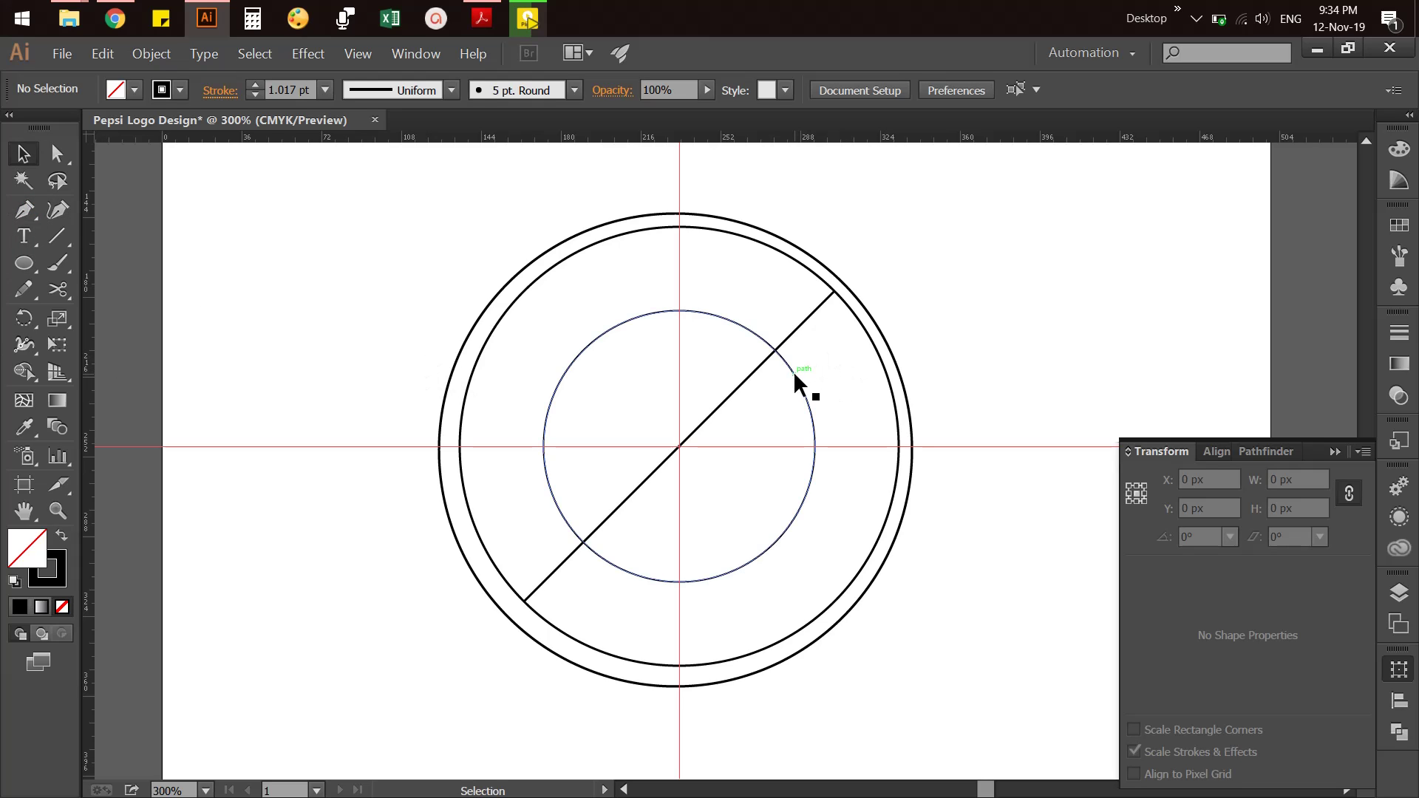
left_click_drag(792, 371, 840, 295)
left_click(1000, 319)
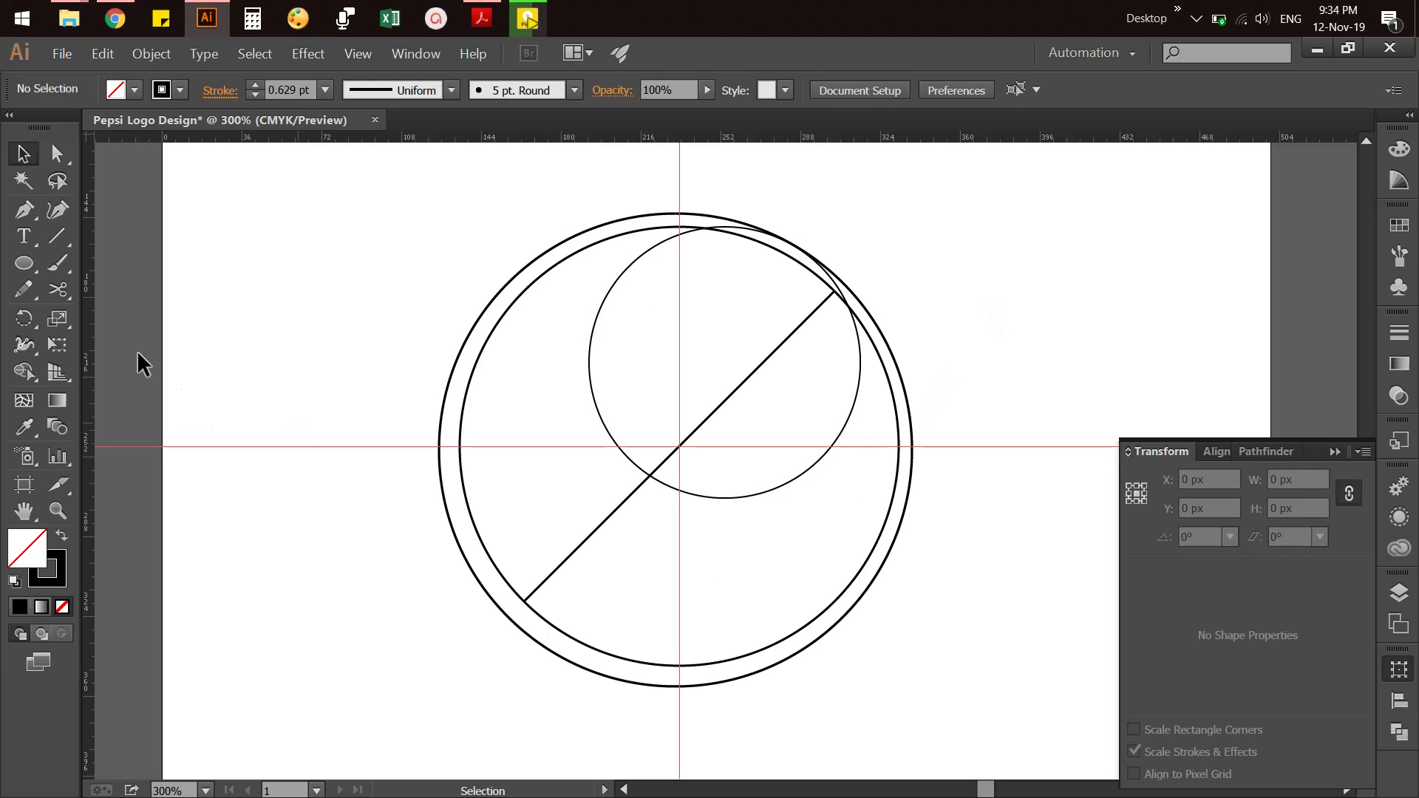
Draw a Pen curve from the ring's top down to the diagonal's lower-left end
left_click(24, 209)
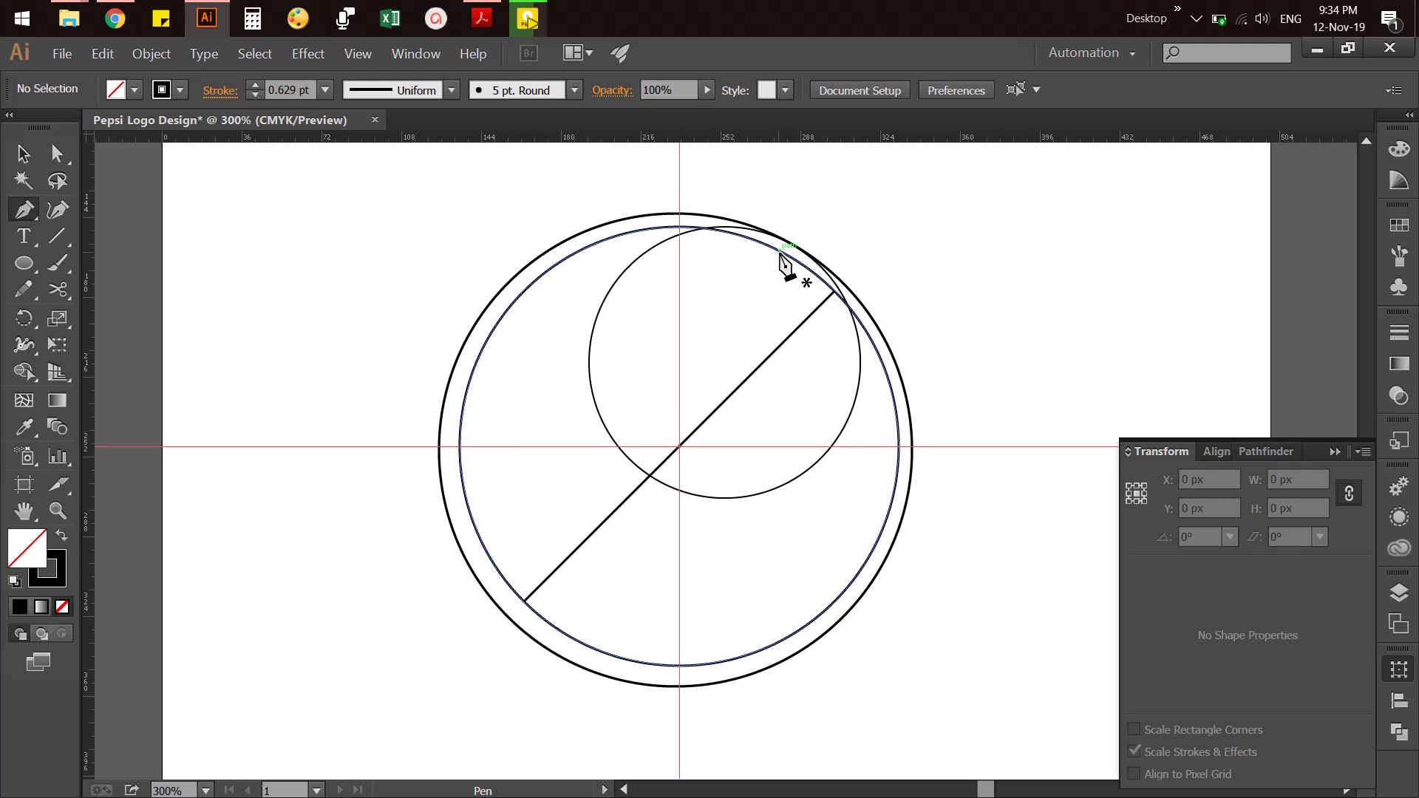
left_click(780, 252)
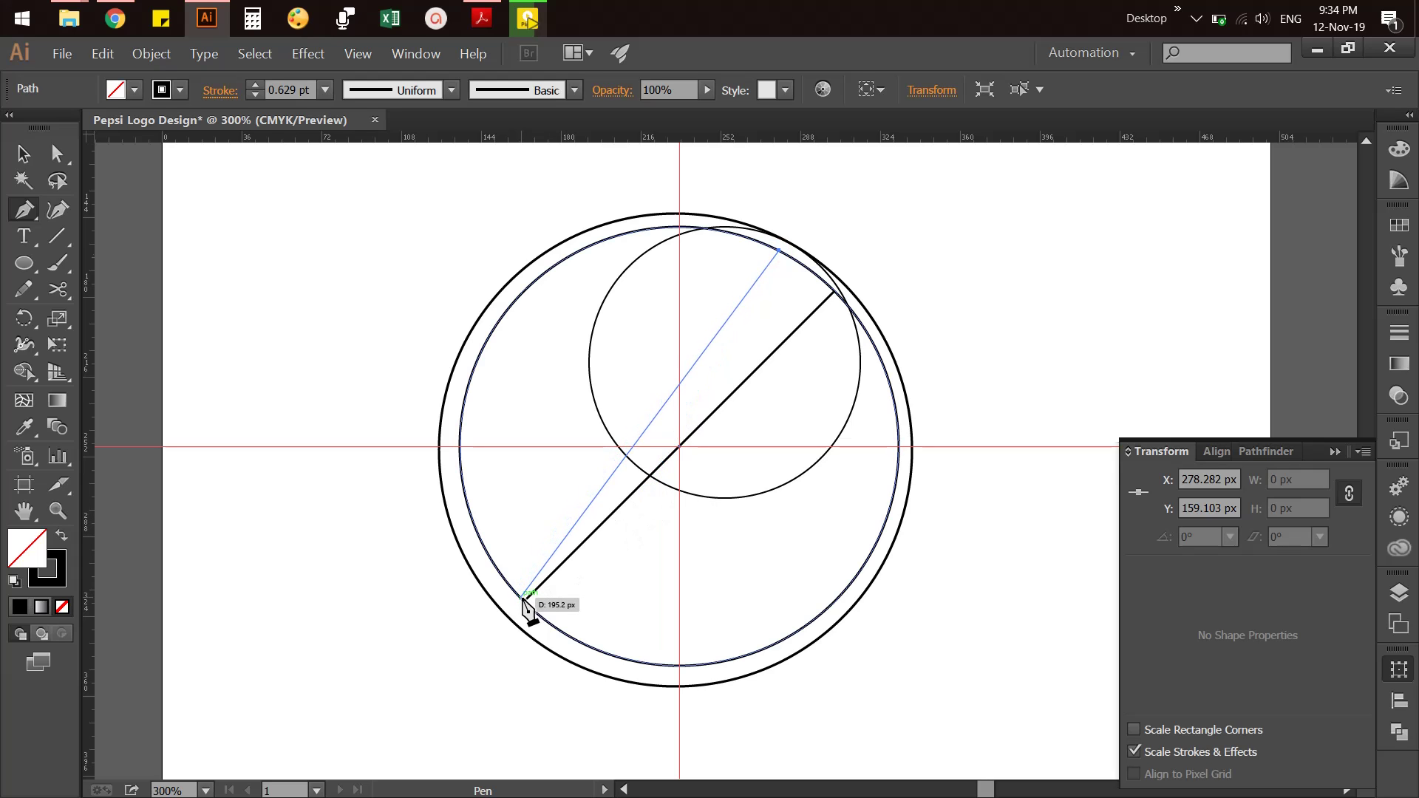
left_click_drag(523, 598, 346, 718)
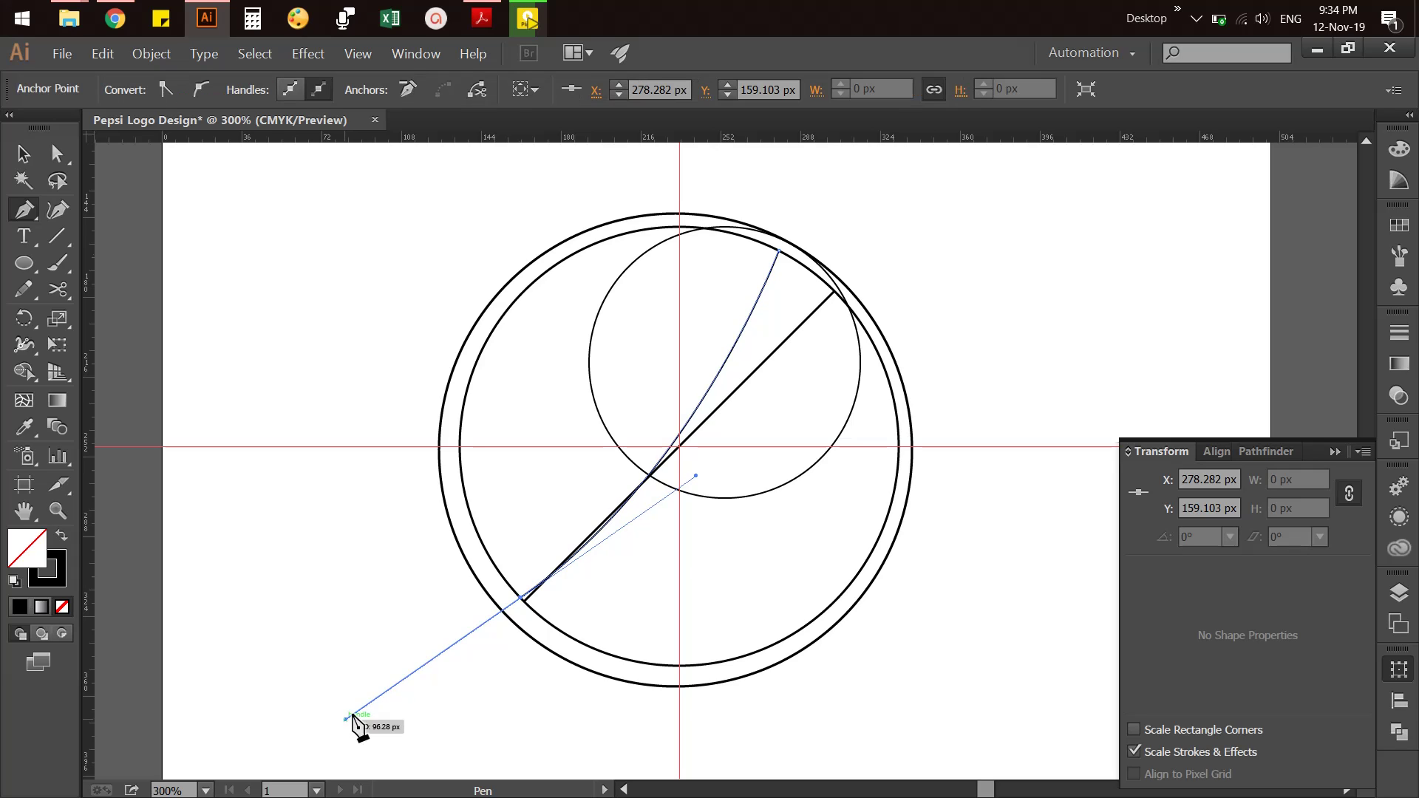
key("v")
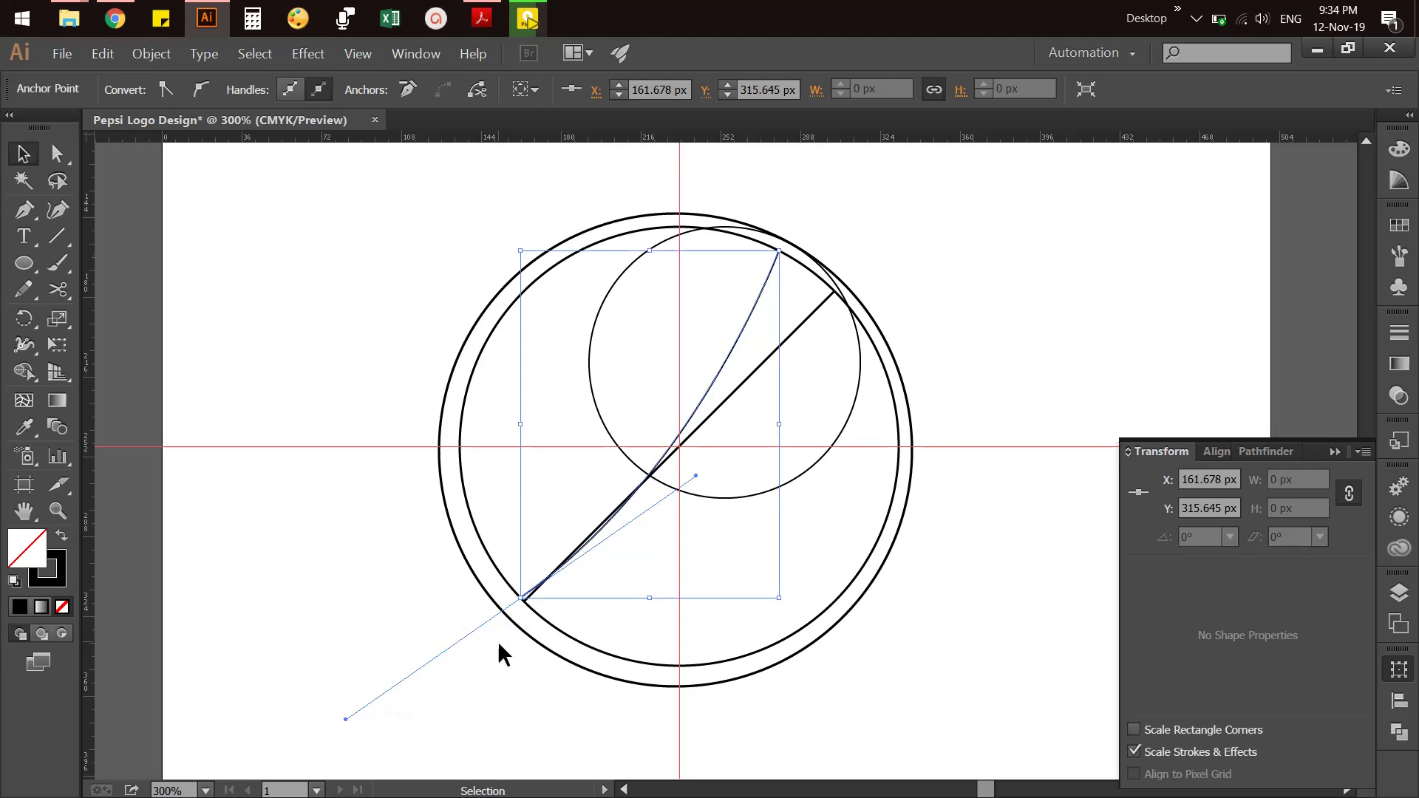
left_click(502, 652)
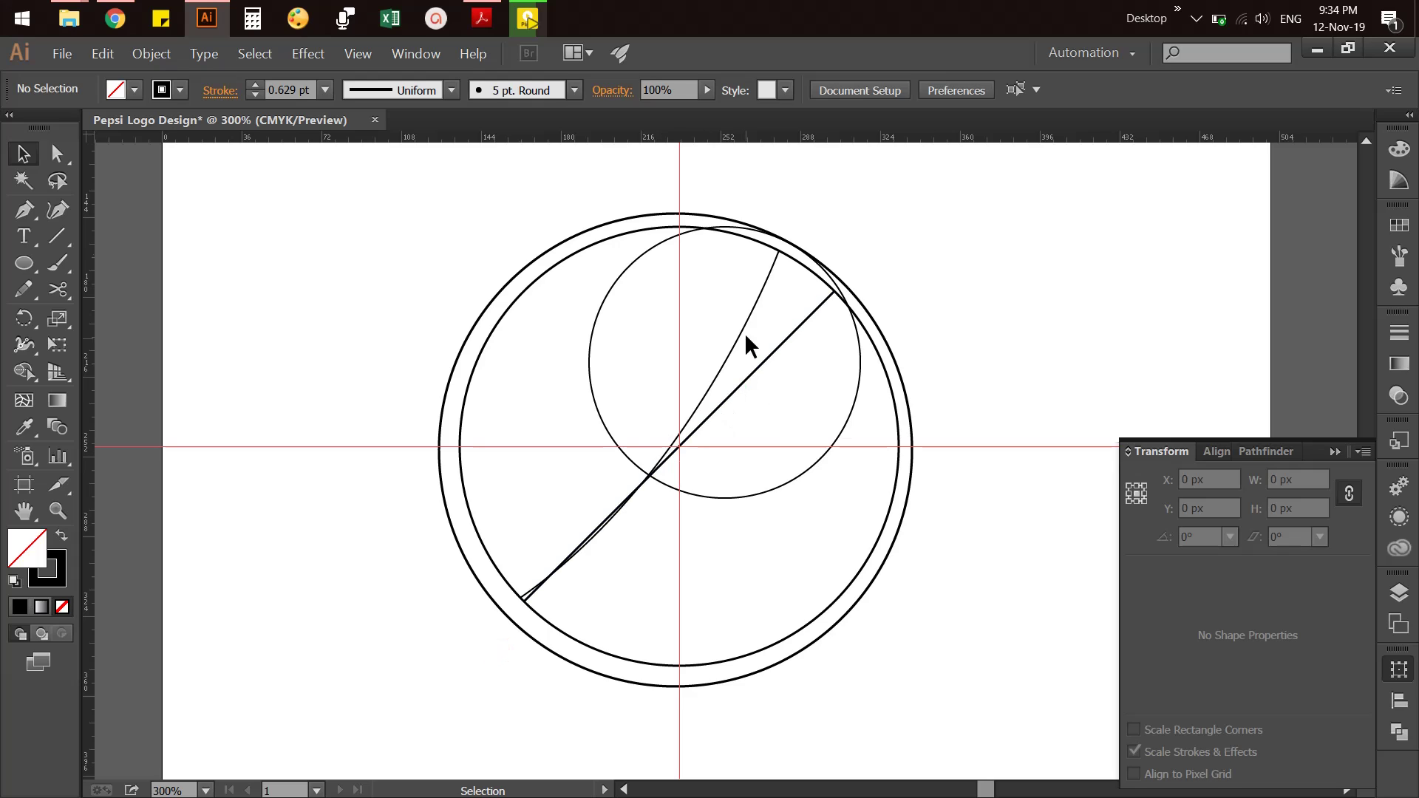
left_click(751, 308)
left_click(927, 300)
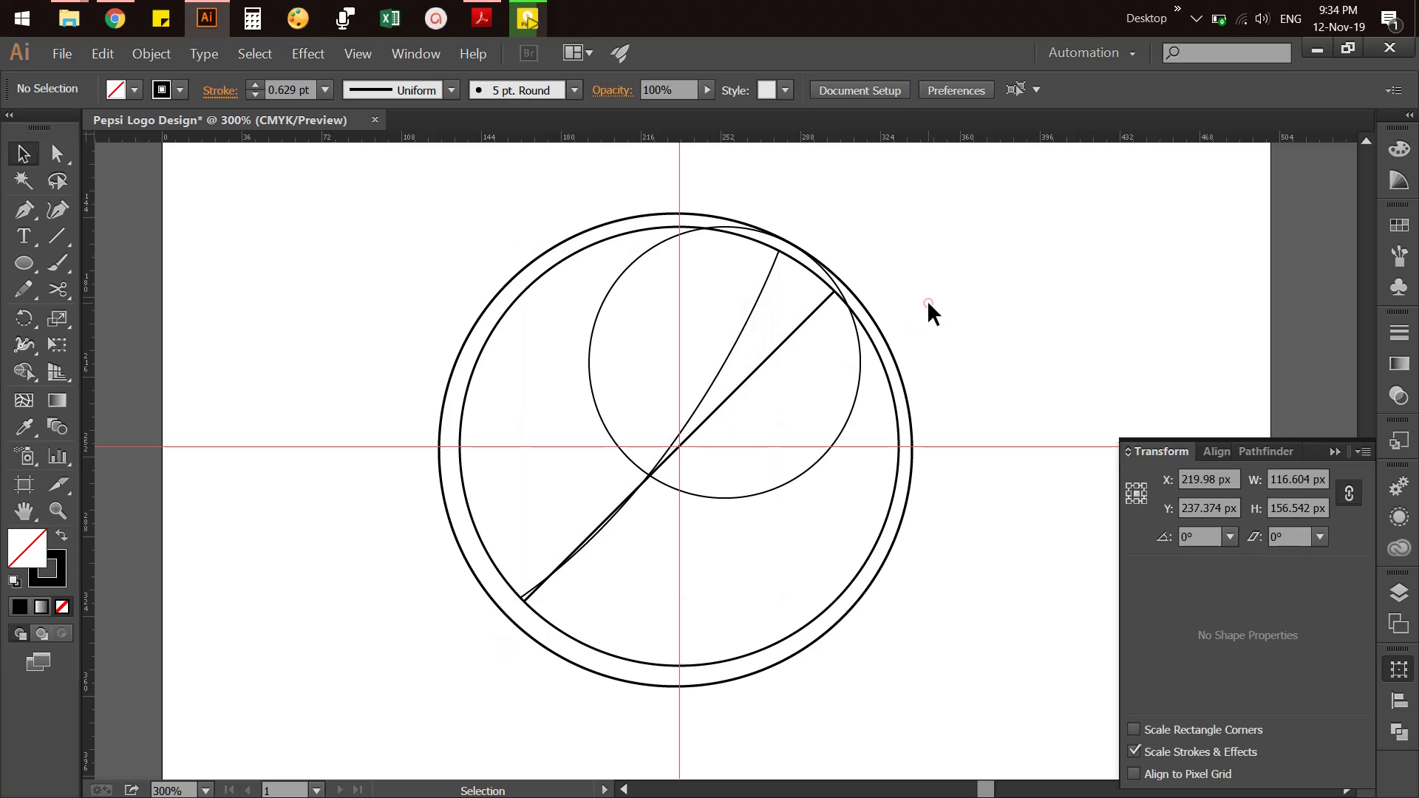
Draw a second Pen curve from the small circle's right edge to the diagonal's lower-left end
key("p")
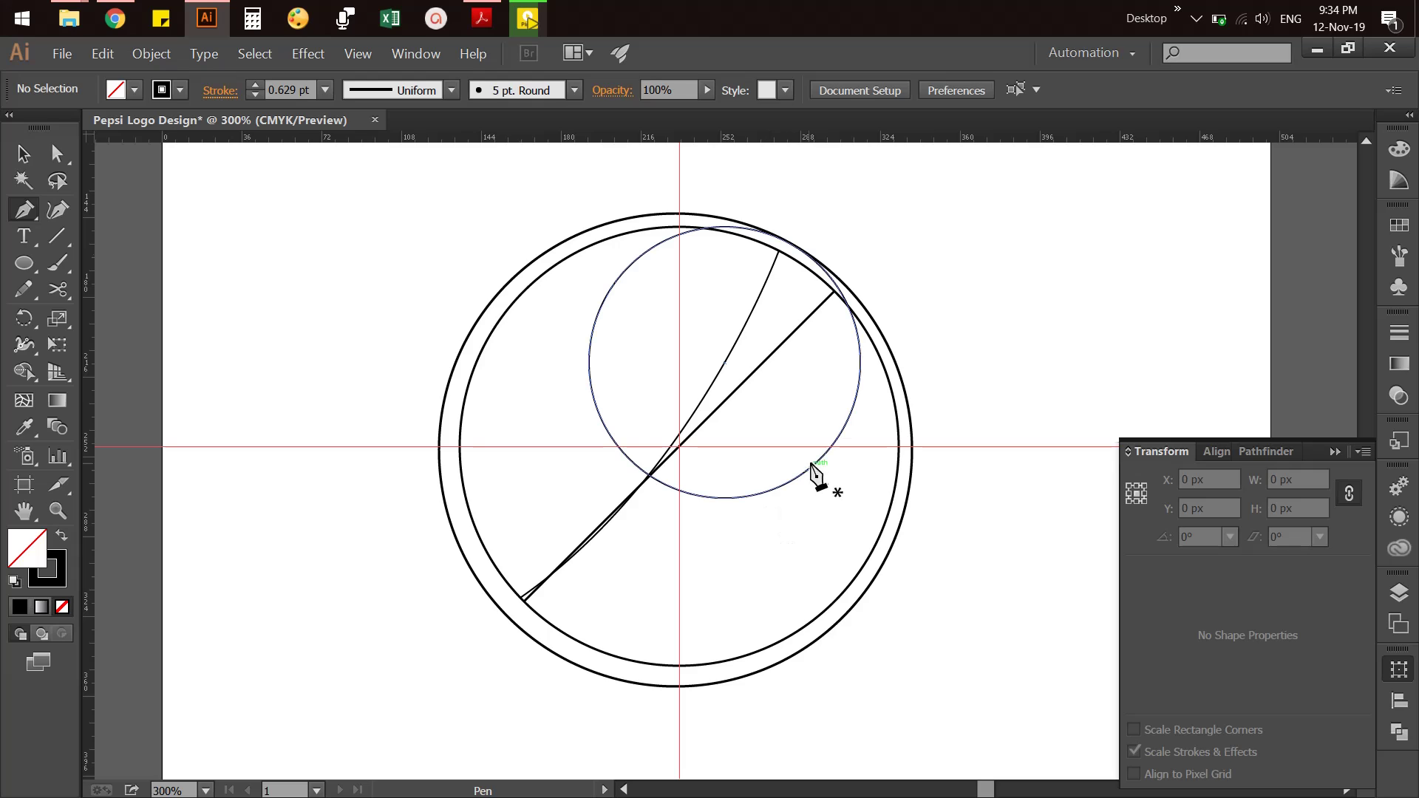
left_click_drag(833, 442, 739, 555)
left_click(751, 551, "ctrl")
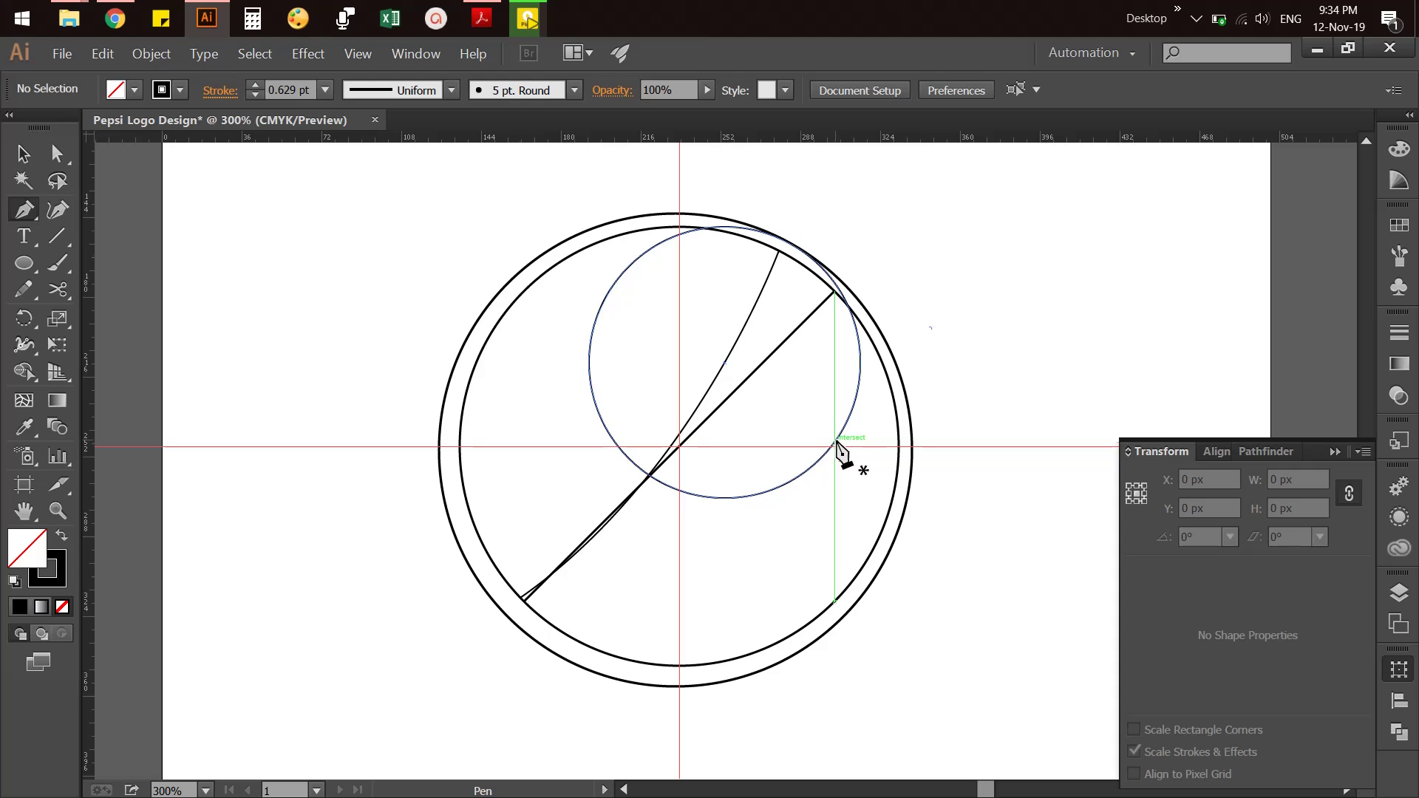
left_click(836, 442)
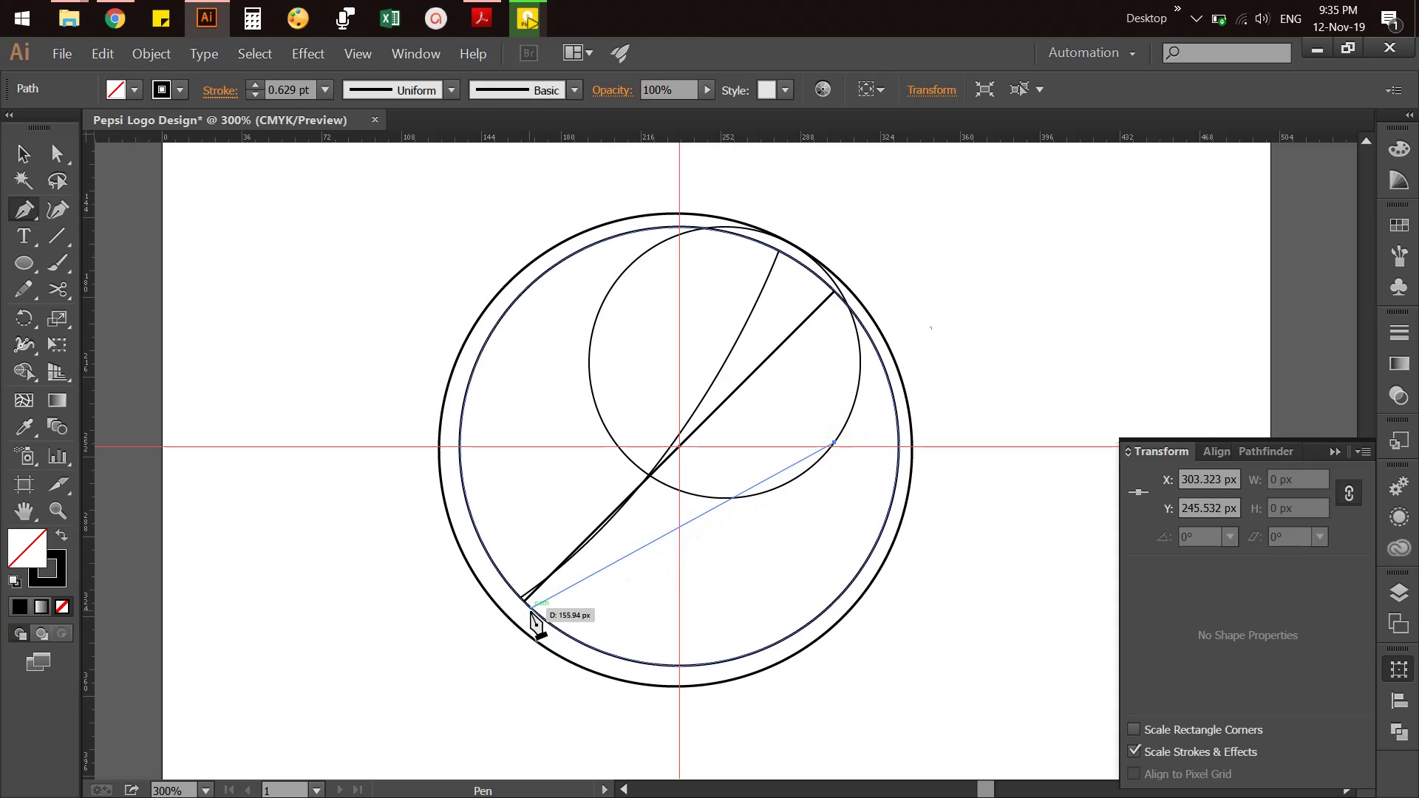
left_click_drag(531, 607, 343, 621)
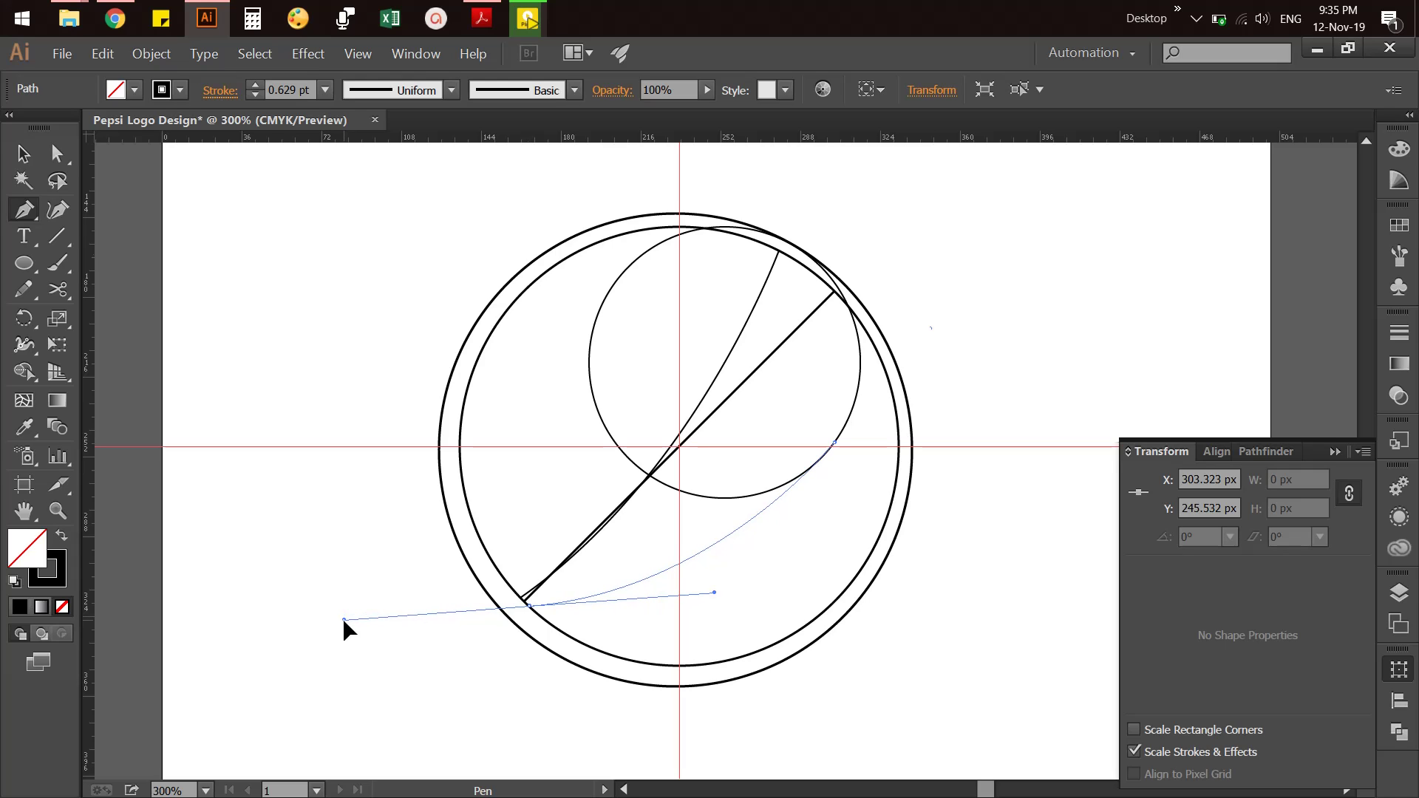
mouse_move(343, 619)
left_mouse_down()
mouse_move(332, 617)
mouse_move(339, 634)
left_mouse_up()
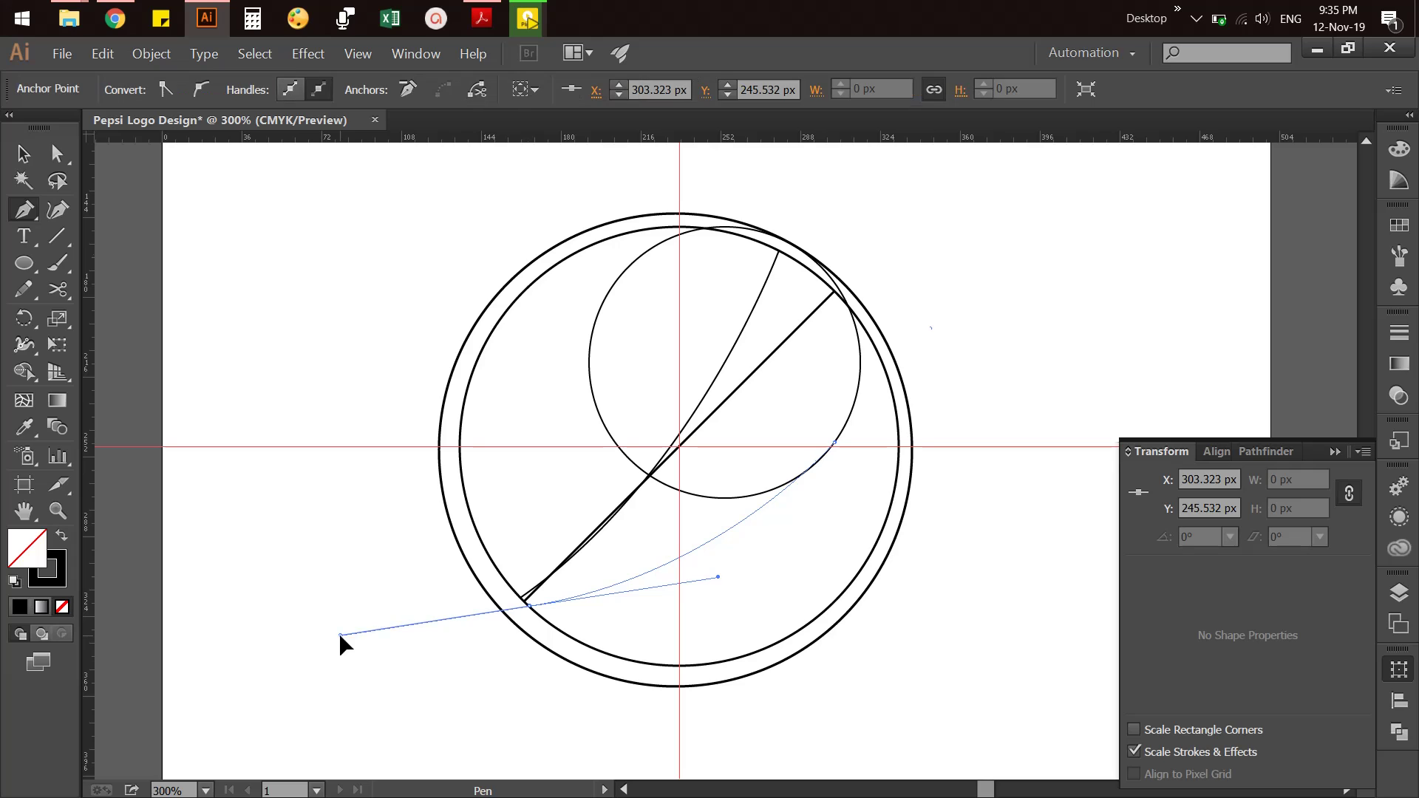
key("v")
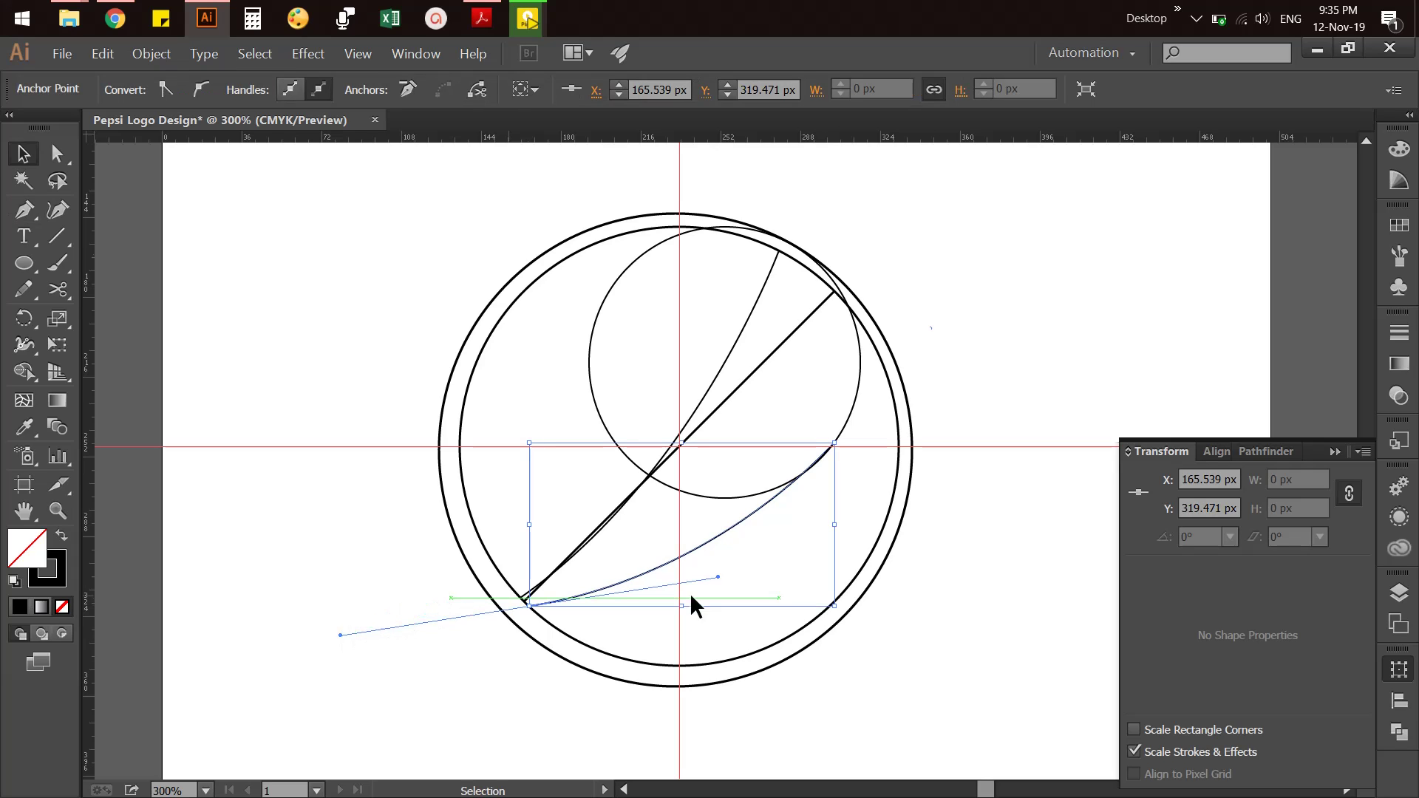
left_click(1022, 570)
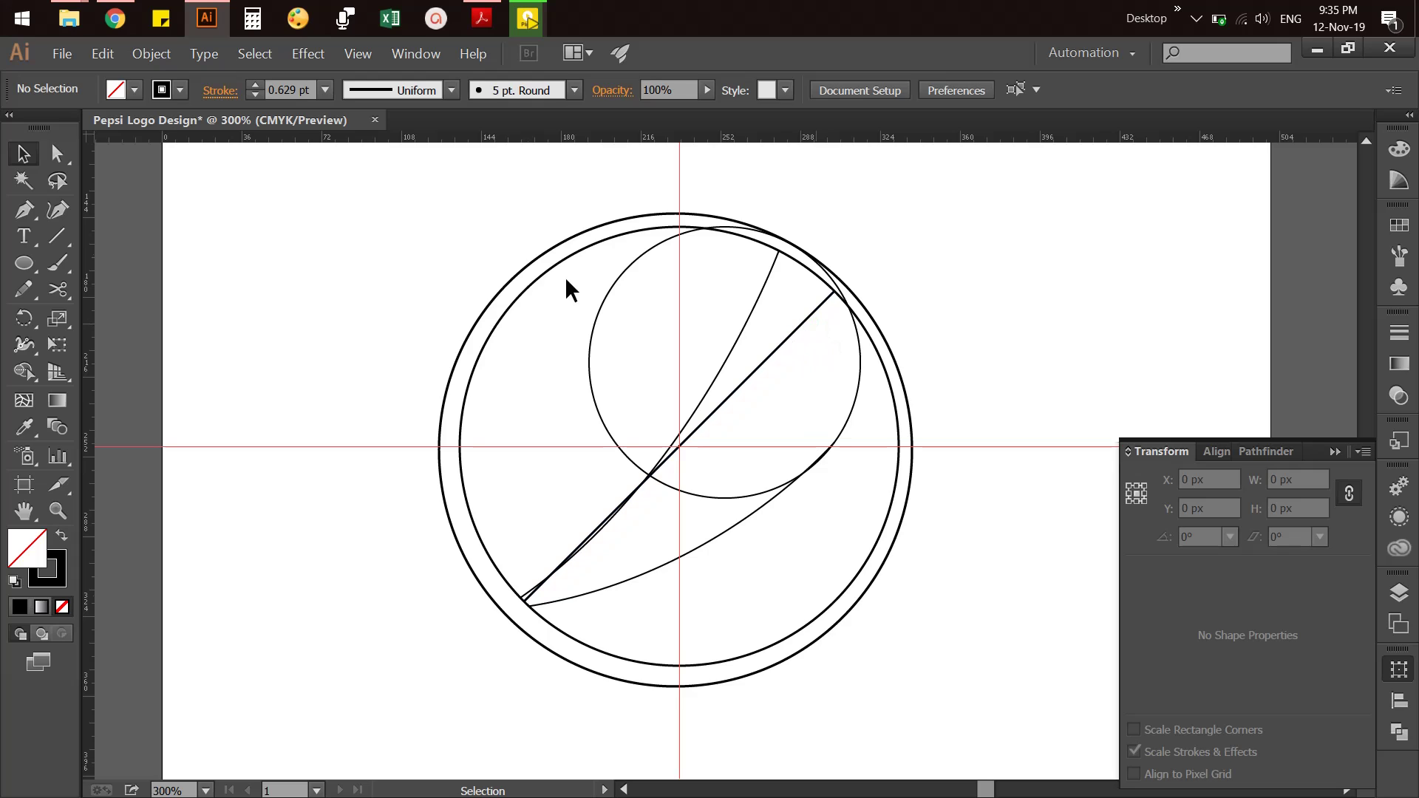
Select all the logo artwork to check it, then deselect it
left_click(688, 180)
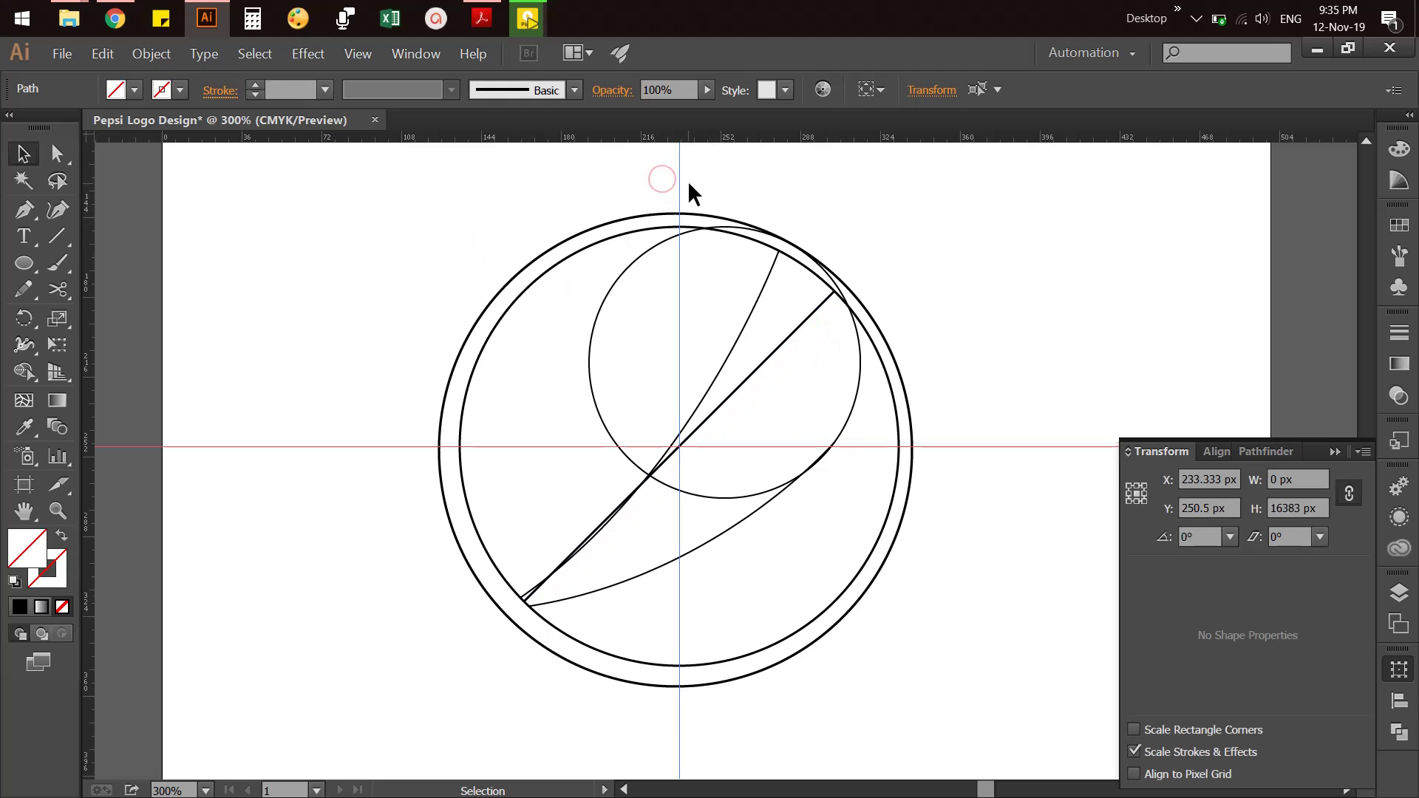
left_click(959, 322)
left_click(1024, 507)
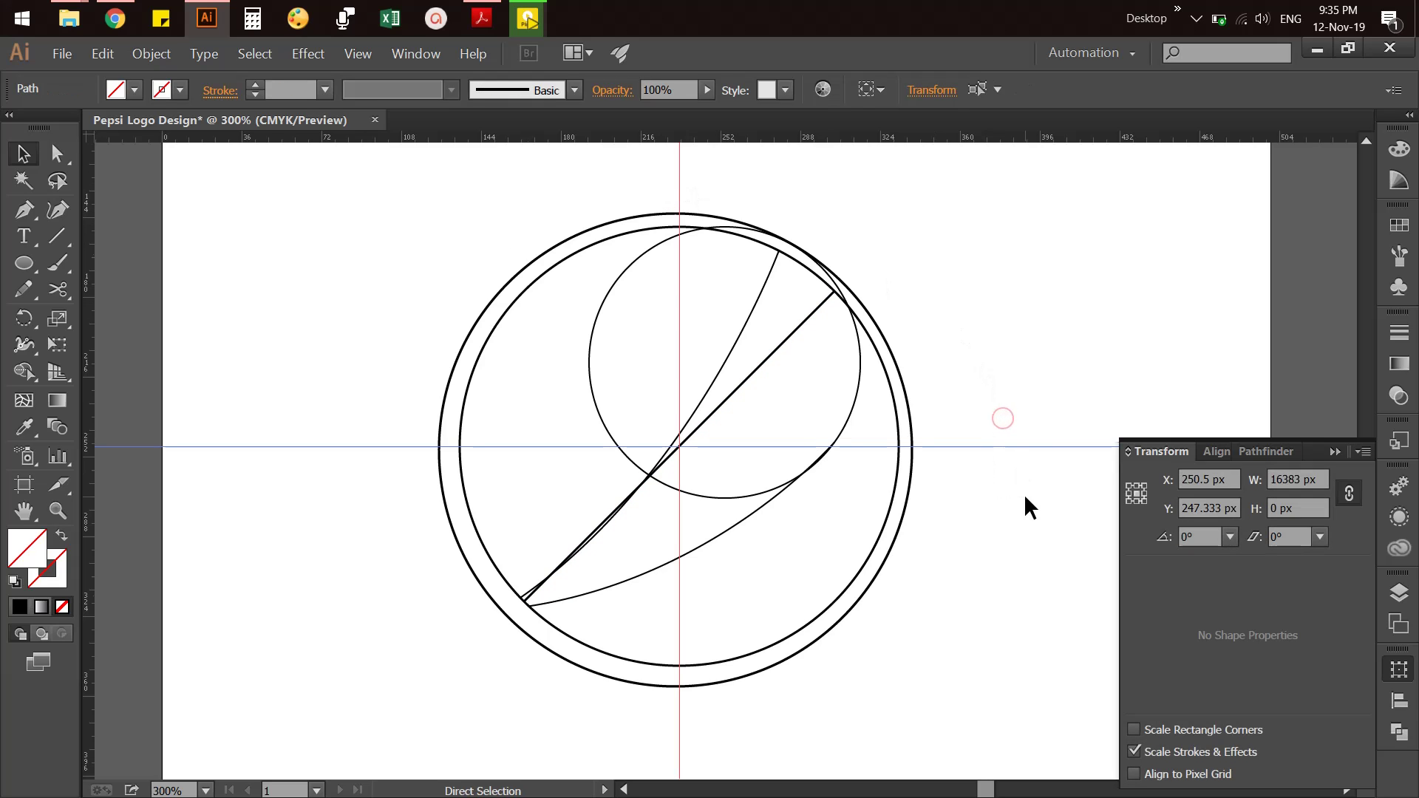
left_click(999, 480)
left_click_drag(947, 654, 937, 708)
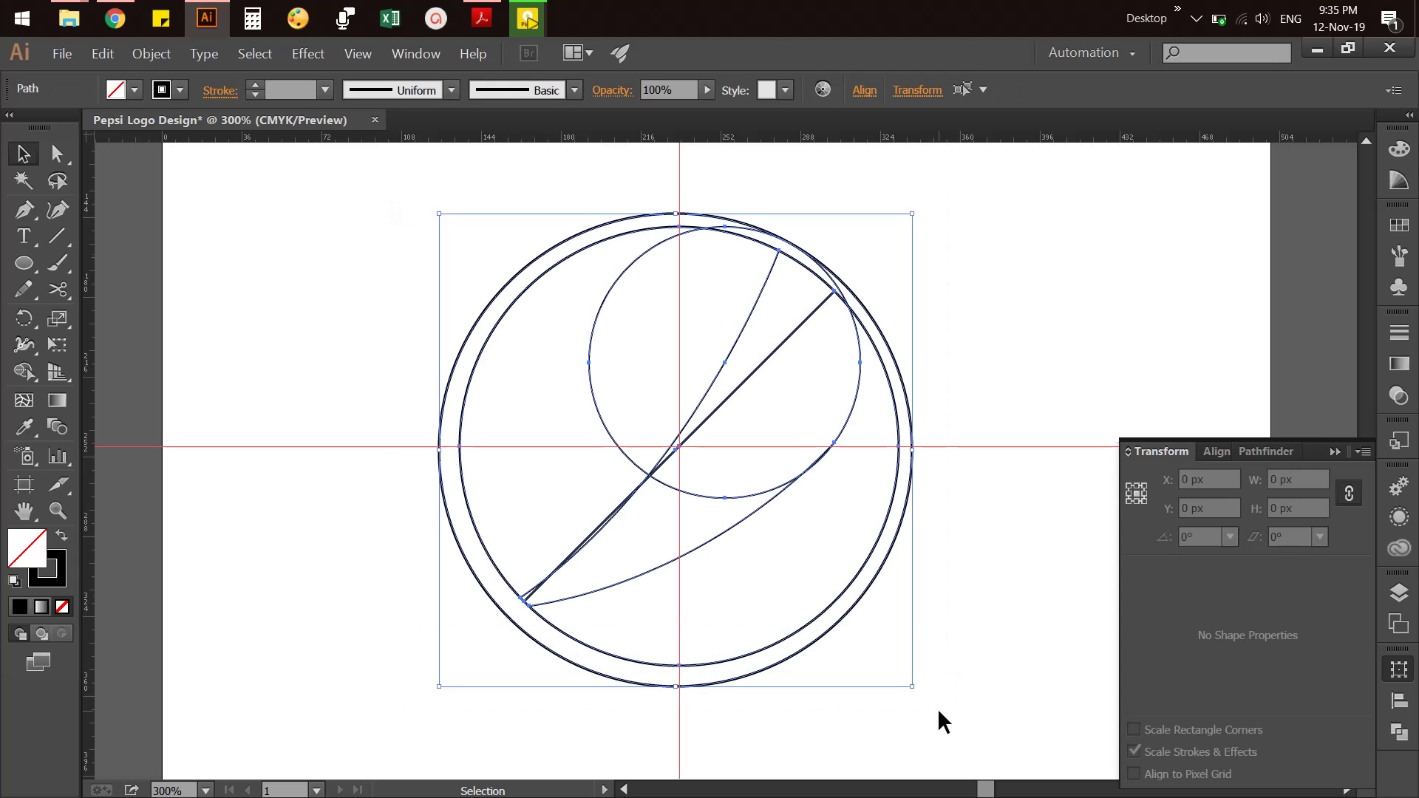
left_click(969, 600)
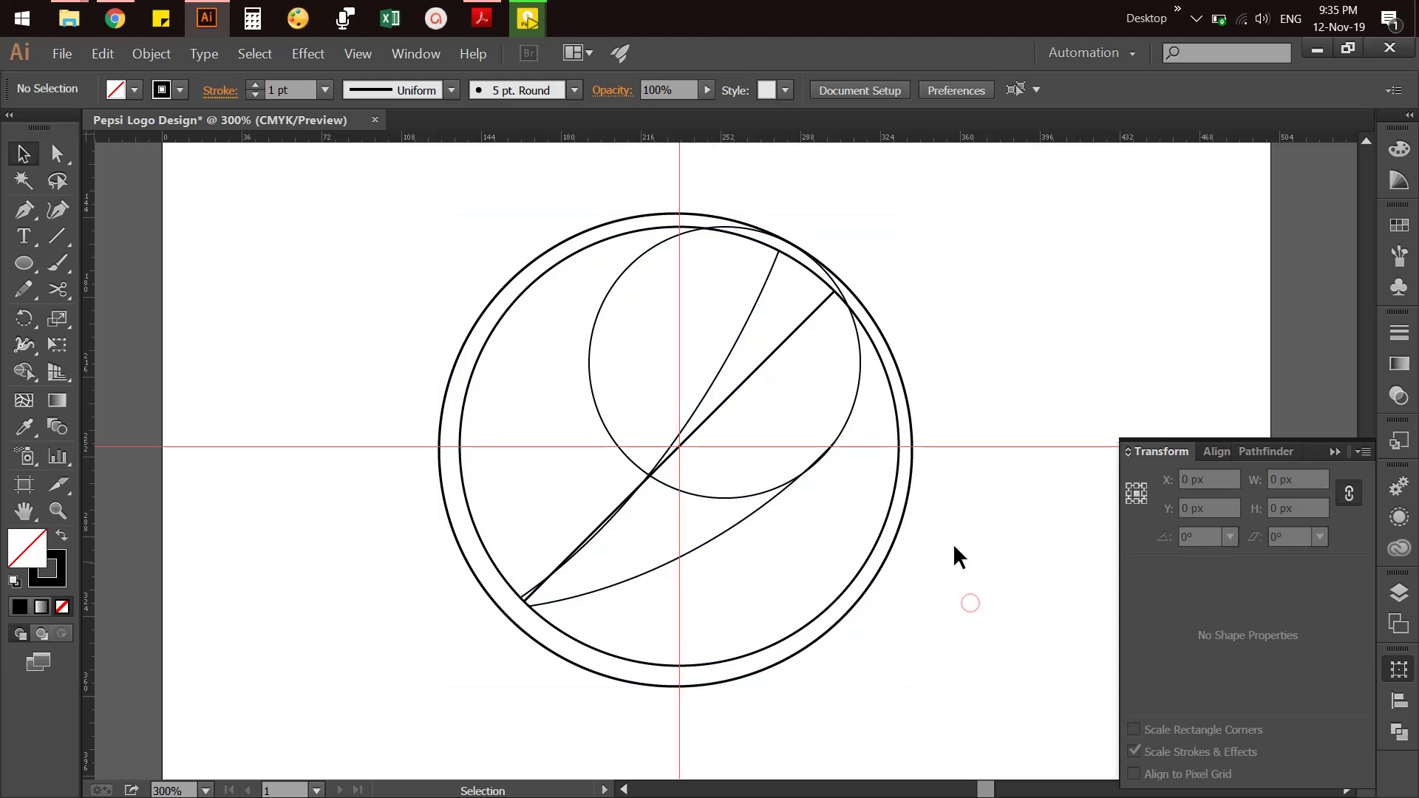
Marquee-select the inner ring, small circle and both curves, ready for Shape Builder
left_click(895, 416)
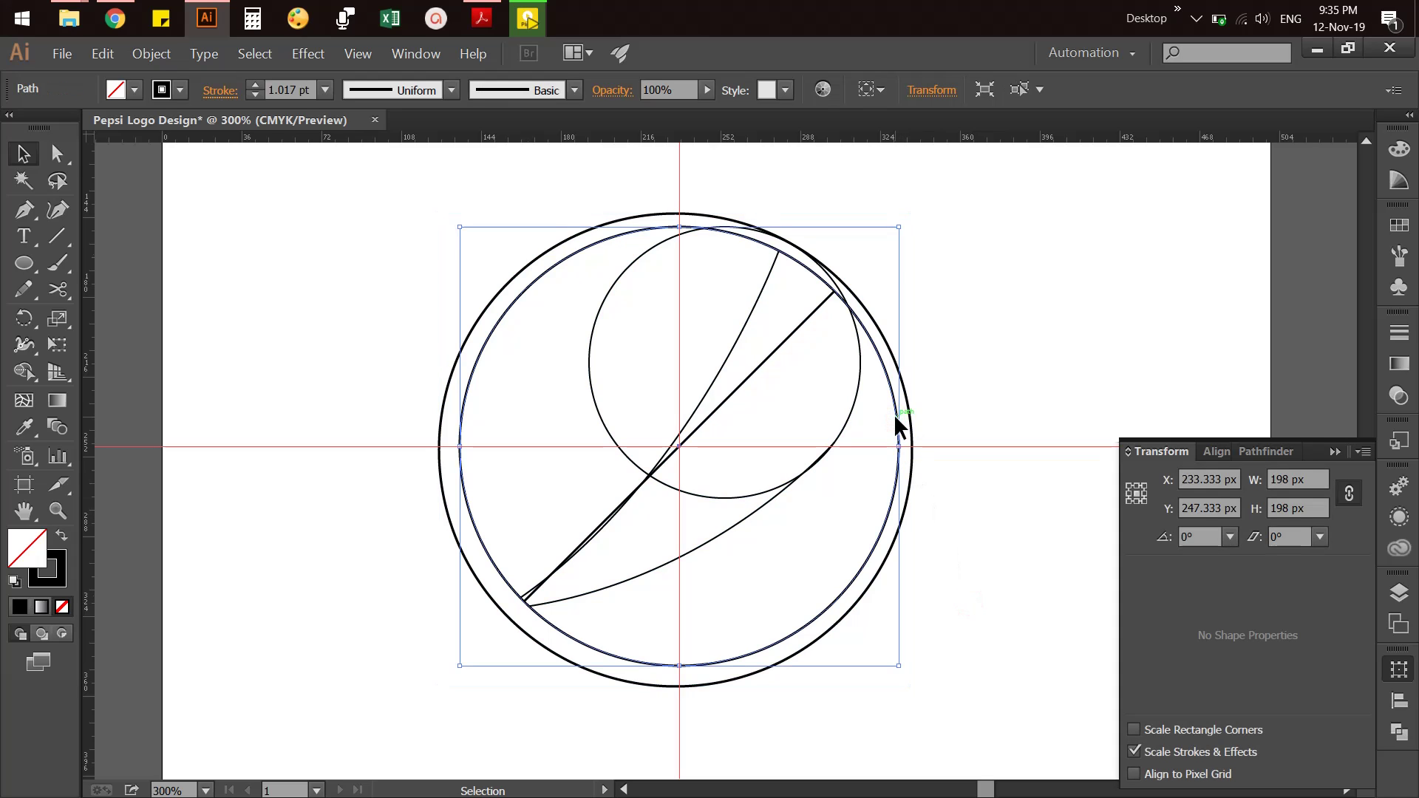
left_click(909, 413)
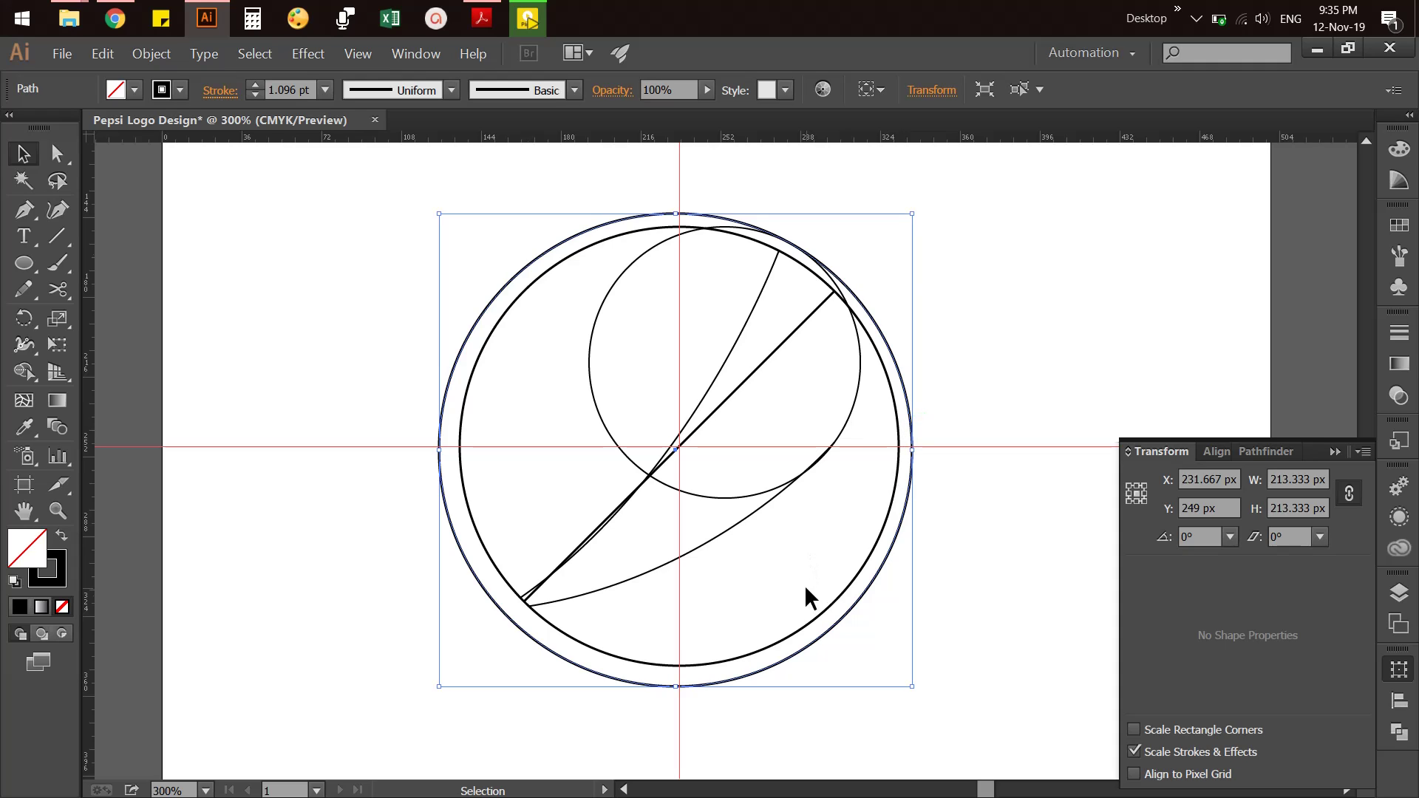
left_click(968, 325)
left_click(566, 240)
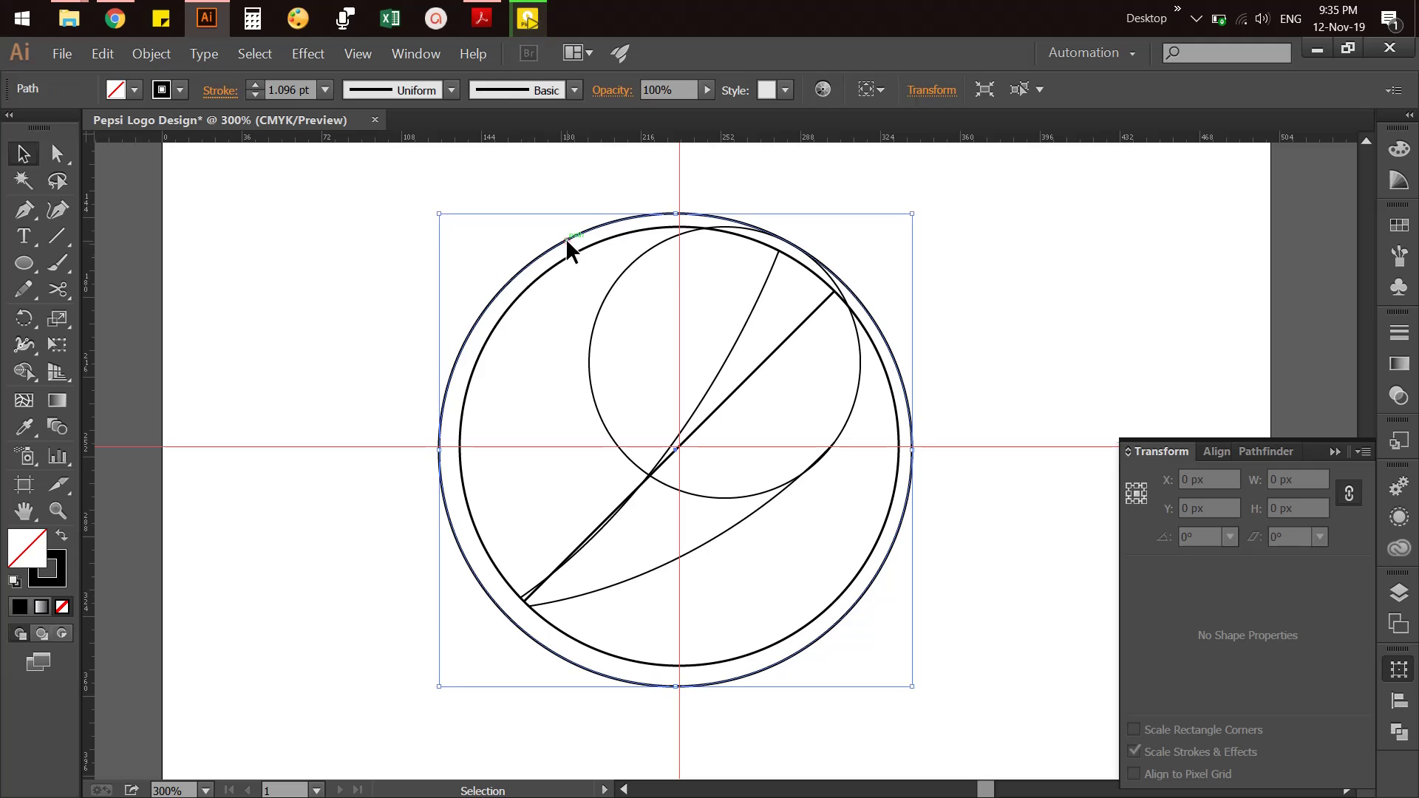
left_click(485, 251)
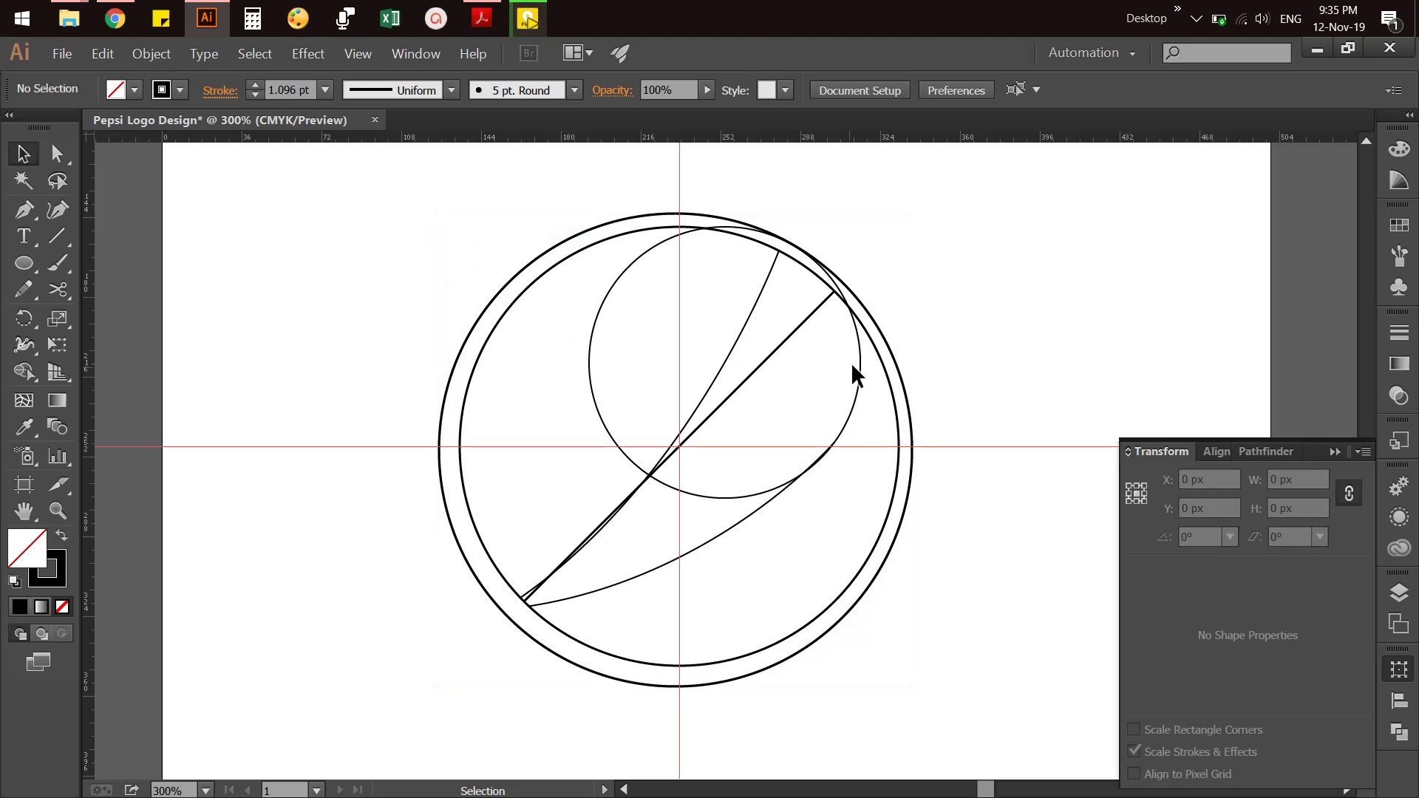
left_click(795, 330)
left_click_drag(442, 242, 989, 693)
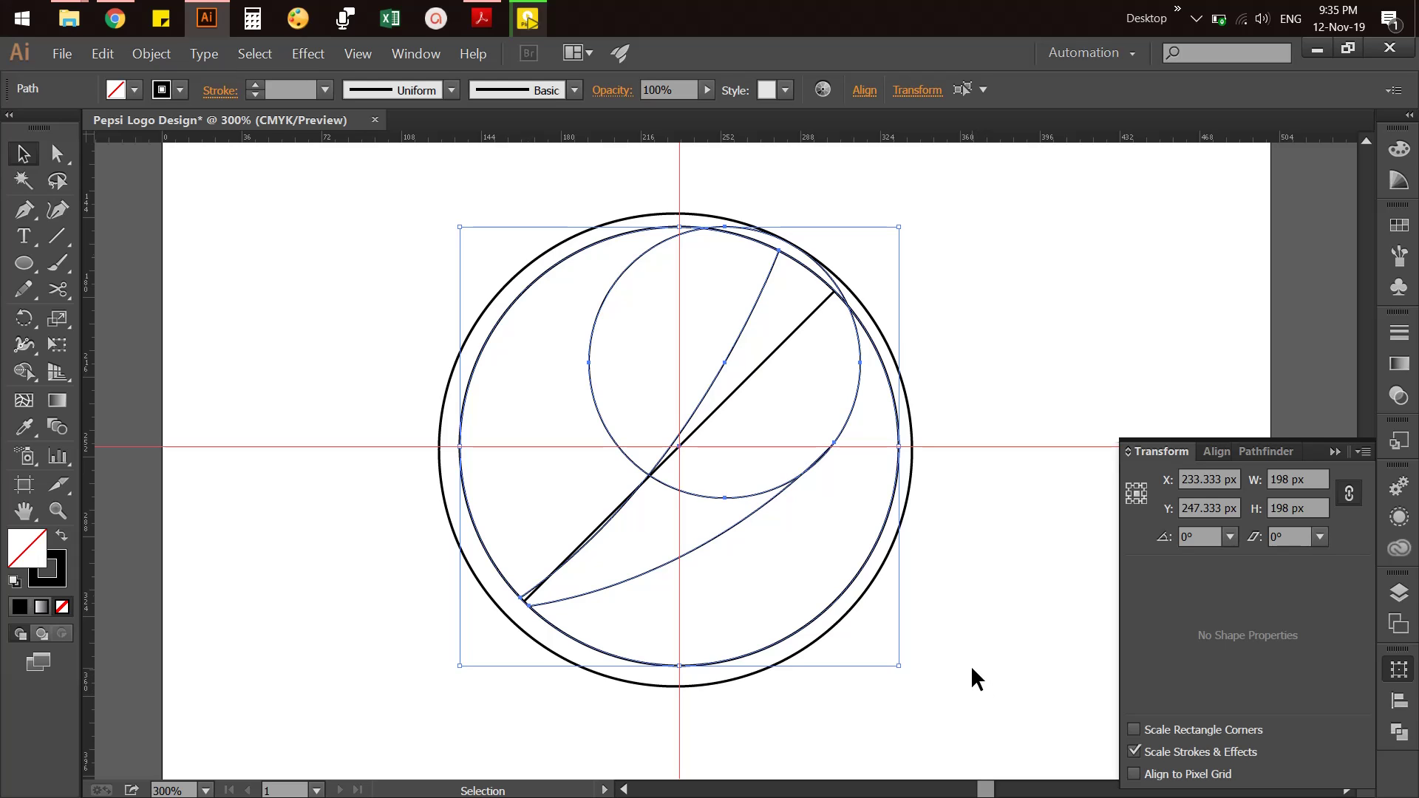
key("shift+m")
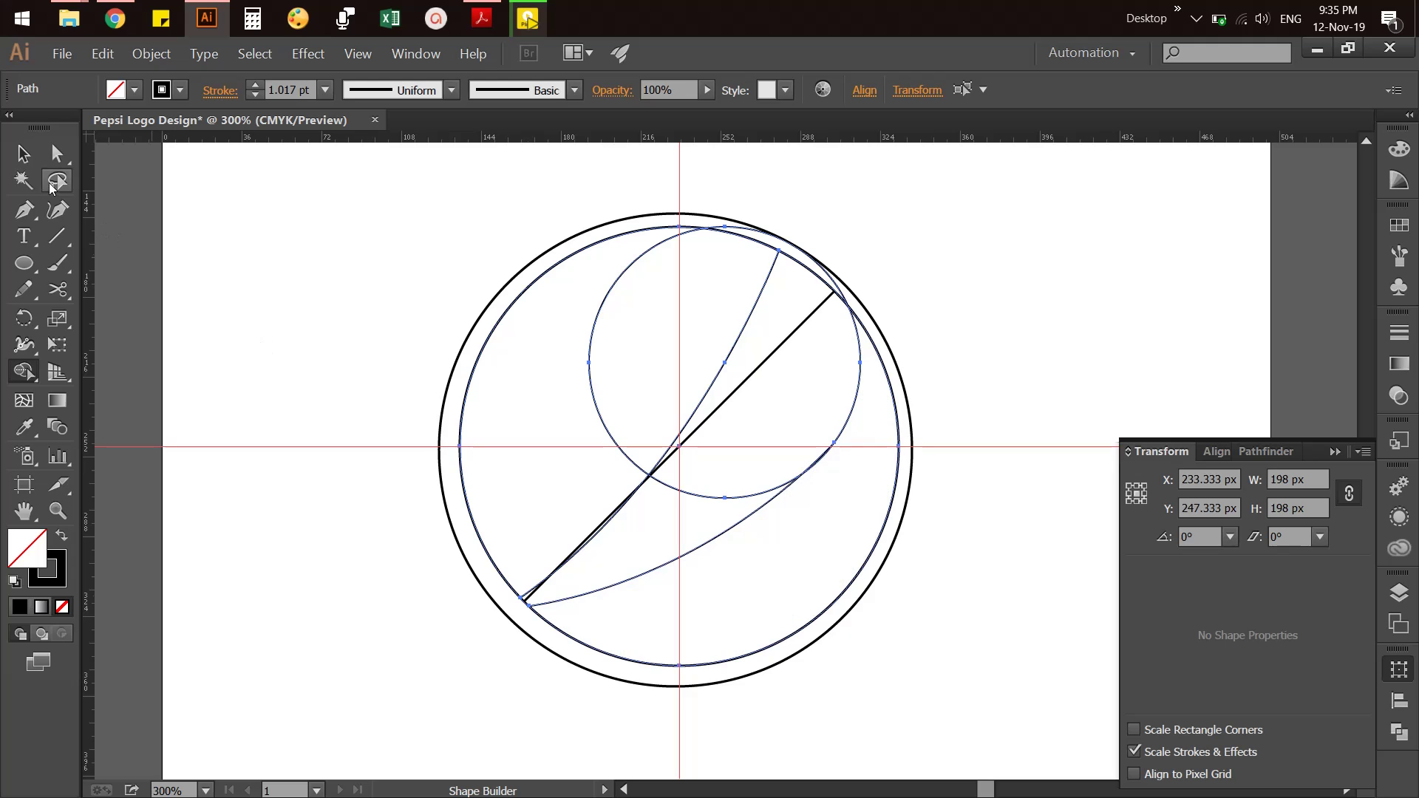
Merge the two lens regions either side of the diagonal into one swoosh shape
left_click(23, 153)
left_click(292, 306)
left_click_drag(295, 193, 1002, 702)
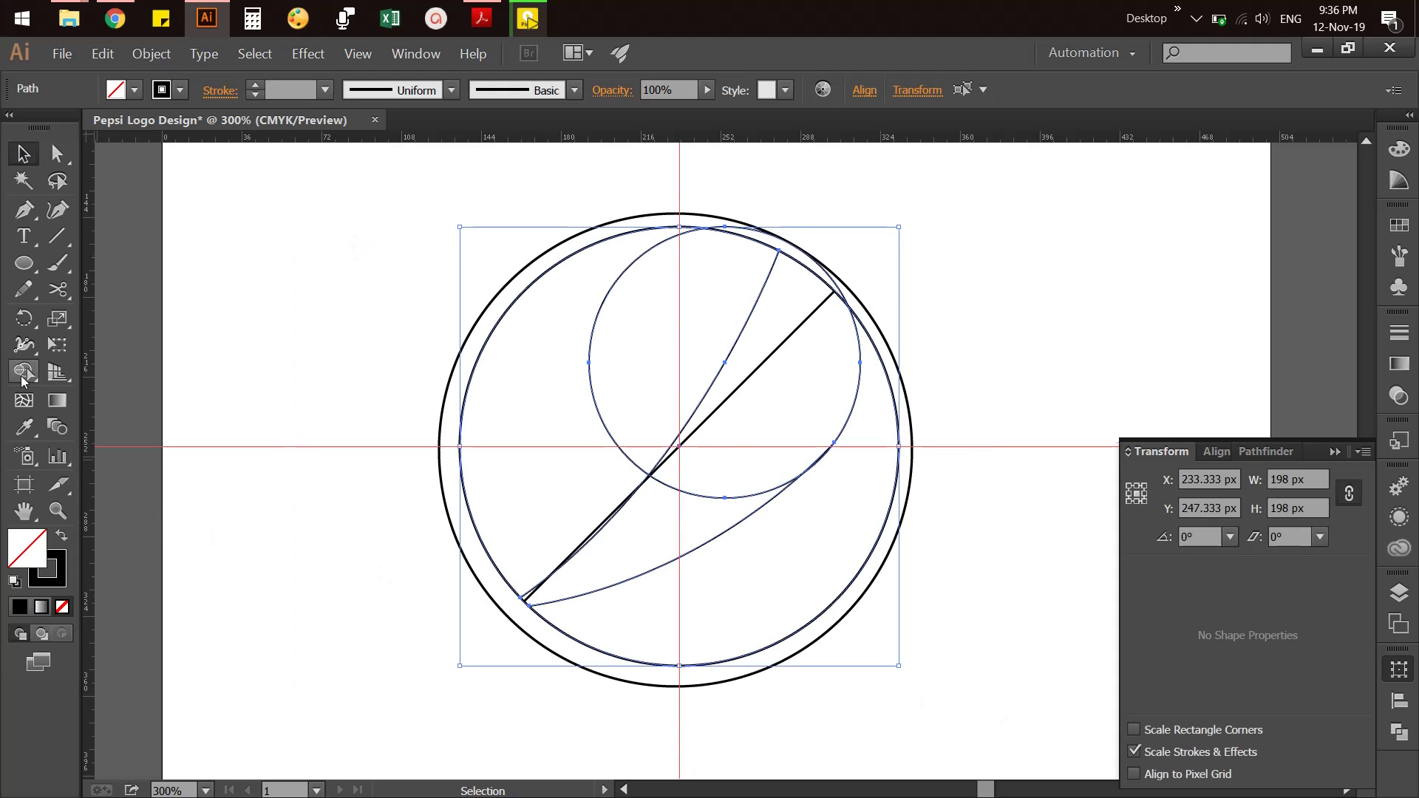
left_click(22, 373)
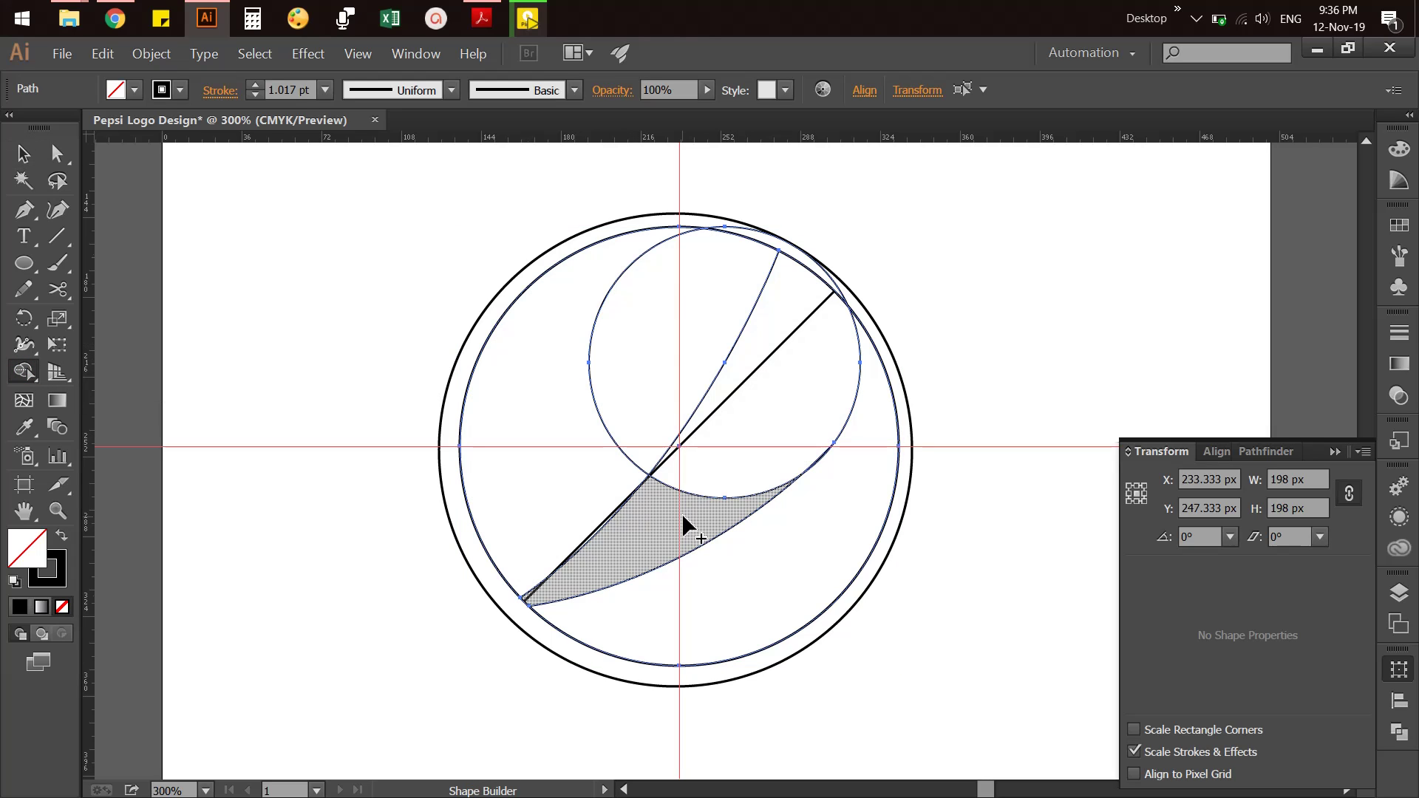
left_click_drag(687, 521, 717, 489)
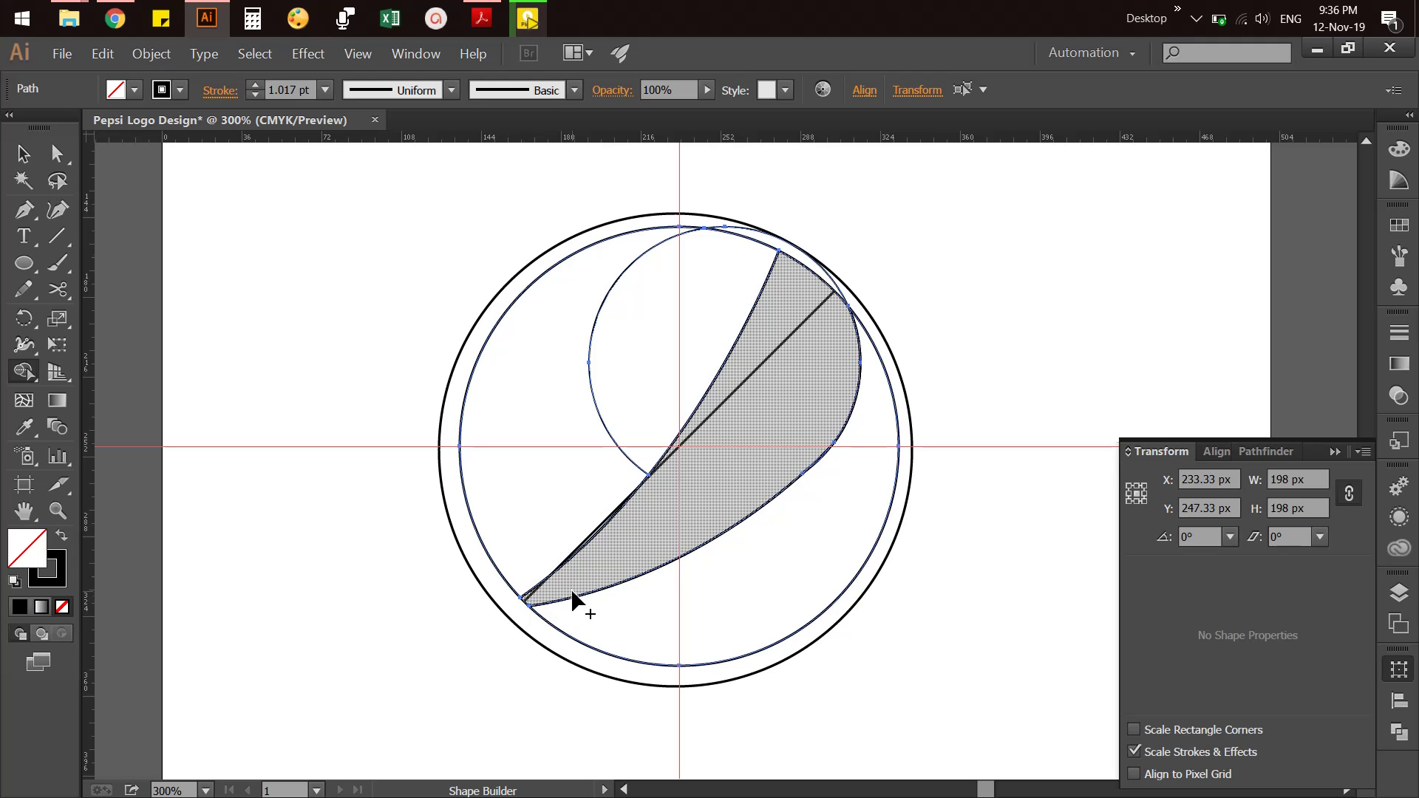
key("ctrl")
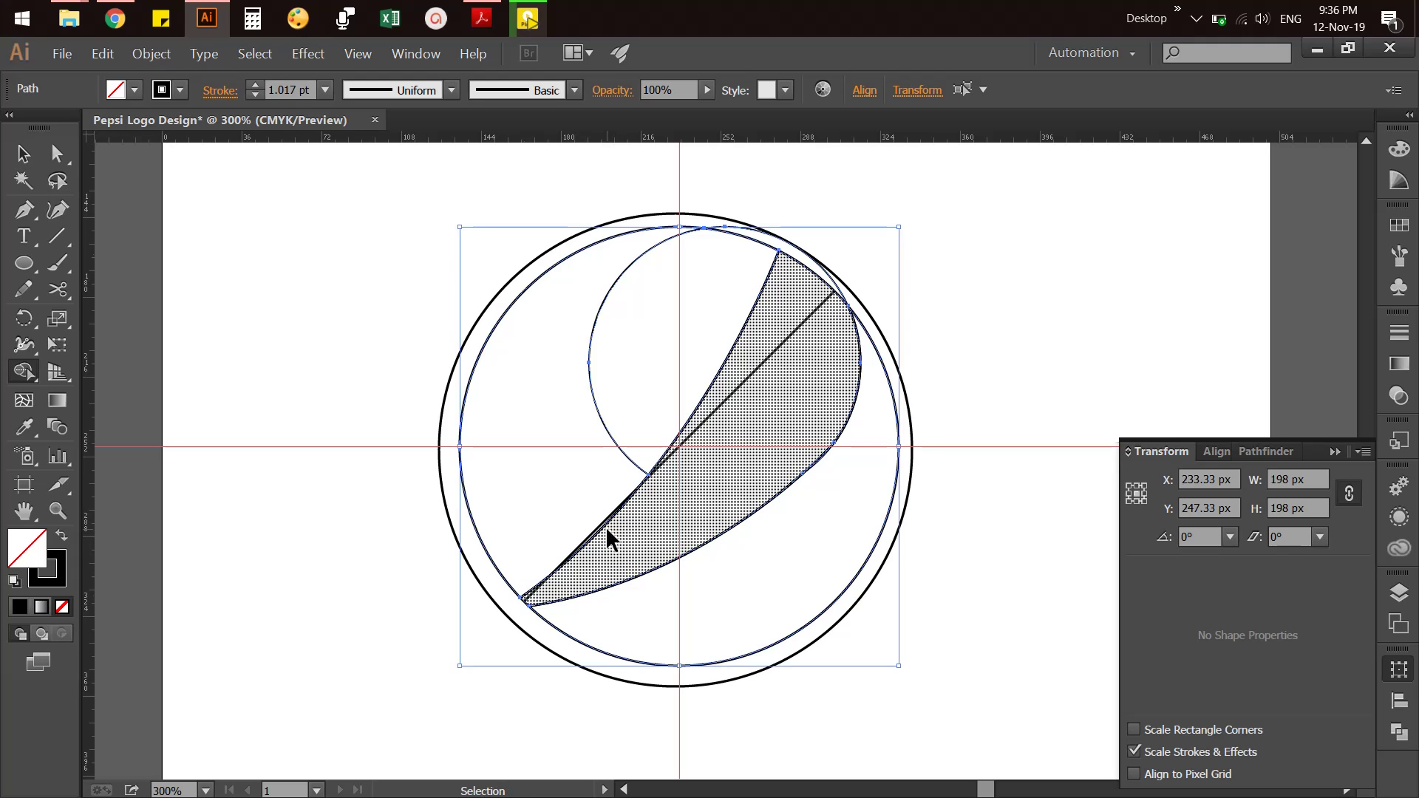
key("ctrl+plus")
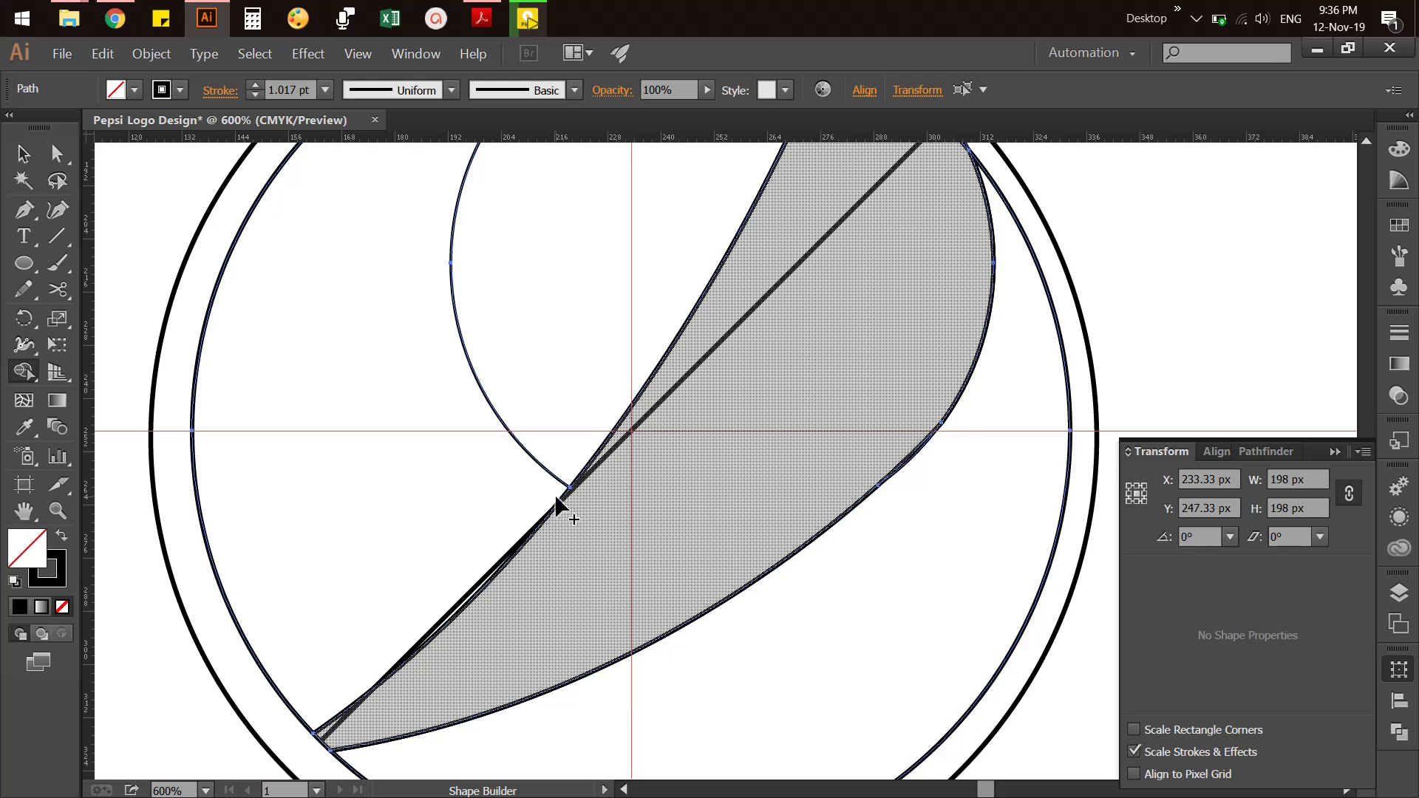
Delete the thin sliver along the globe's top edge with Shape Builder
scroll(595, 364, "up", 2)
scroll(624, 402, "up", 1)
scroll(623, 403, "up", 2)
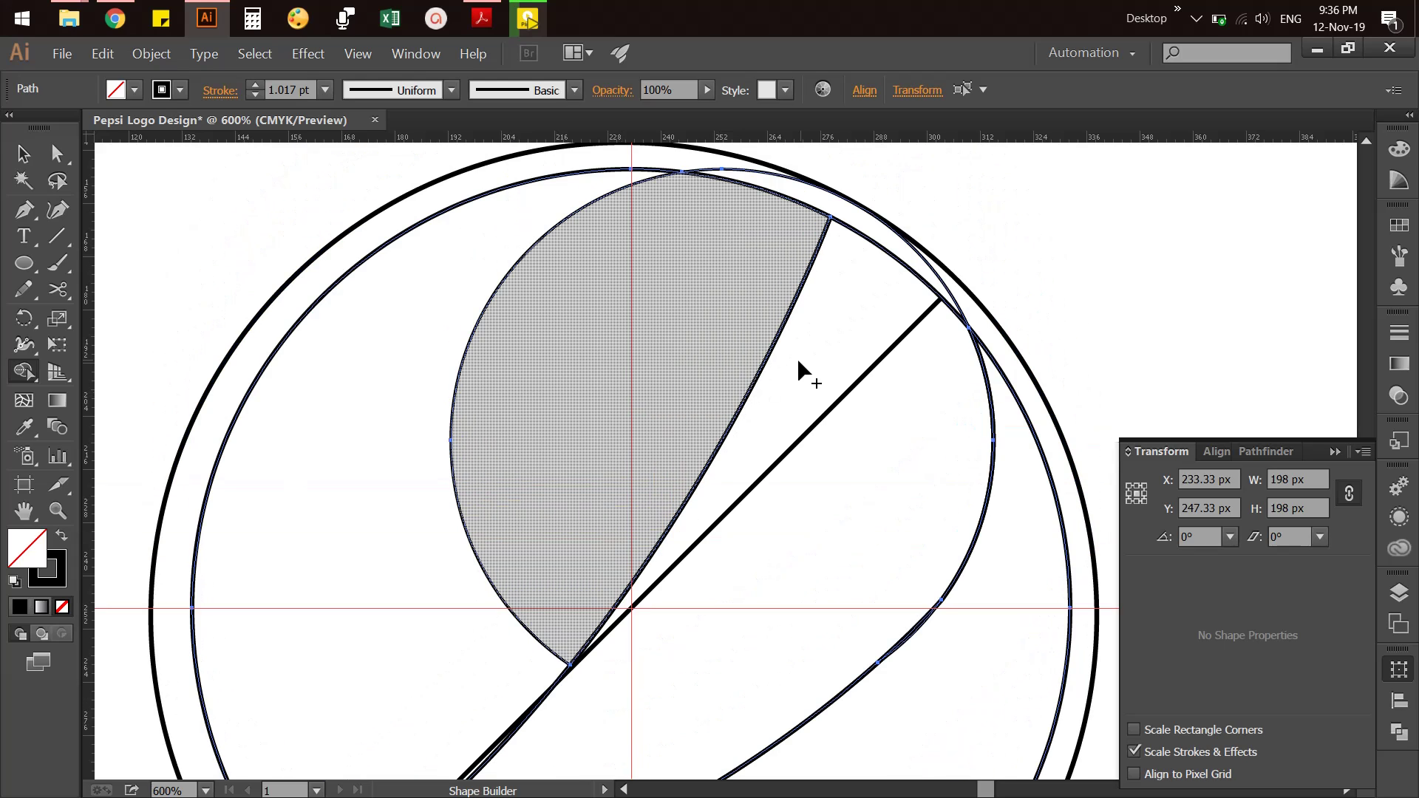
left_click_drag(554, 378, 403, 412)
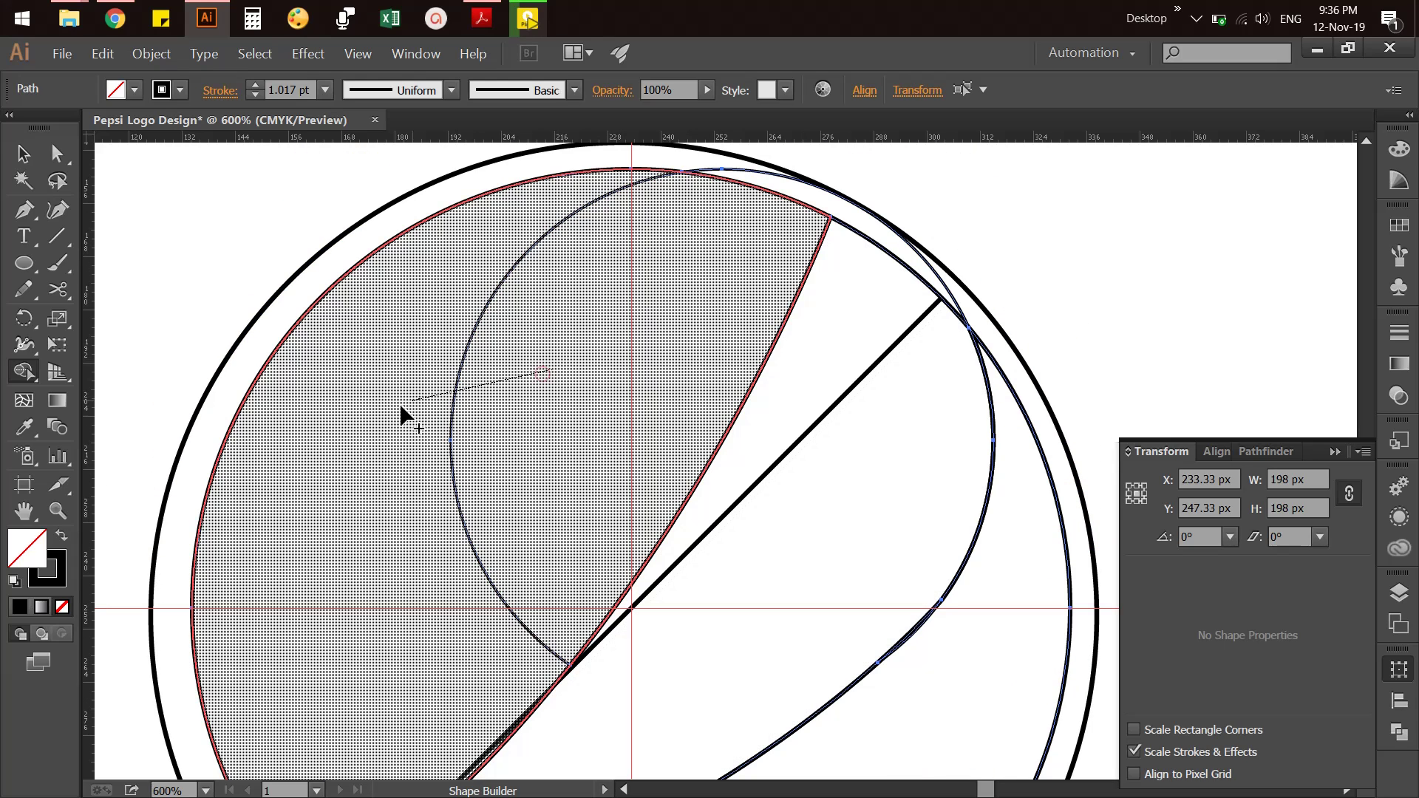
scroll(723, 498, "down", 3)
scroll(716, 499, "down", 3)
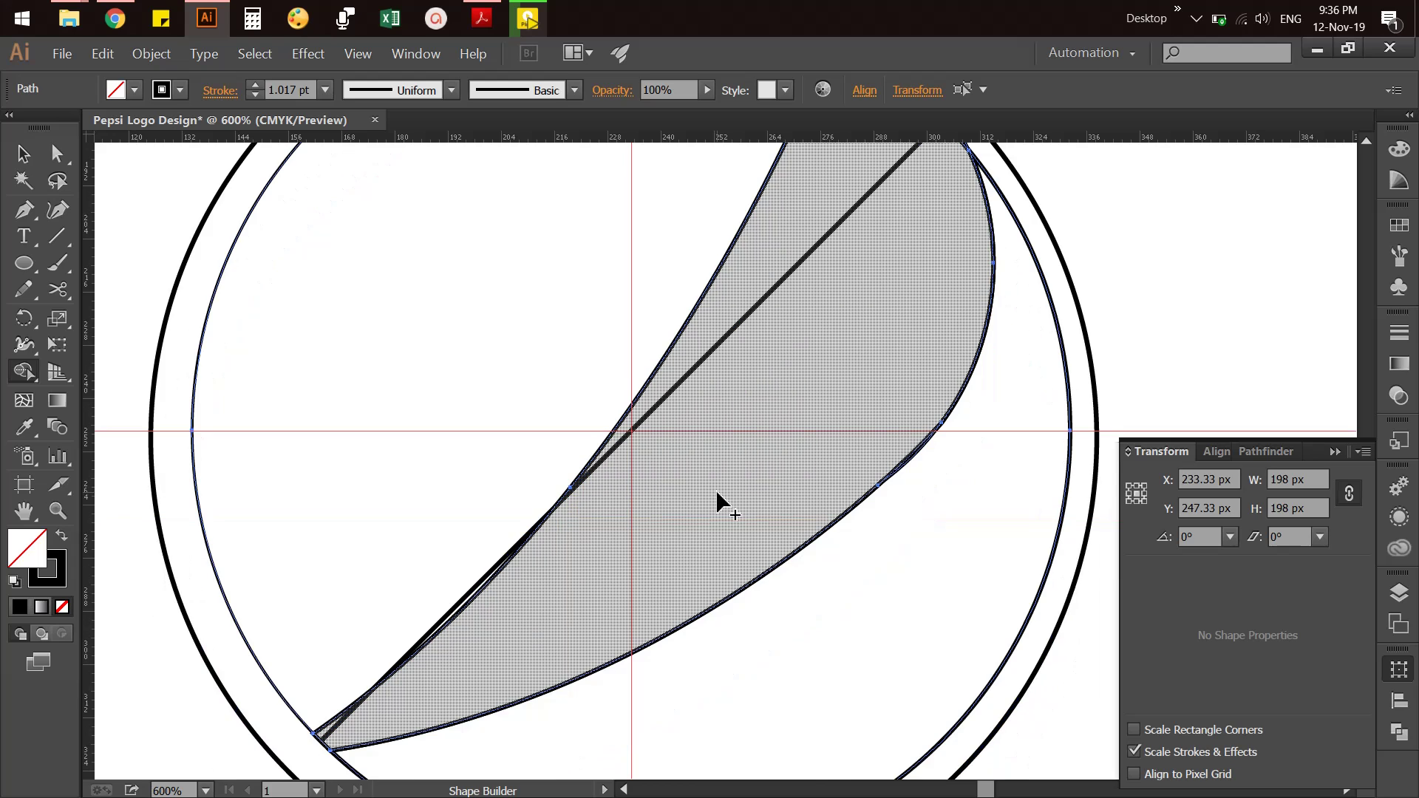
scroll(720, 501, "down", 3)
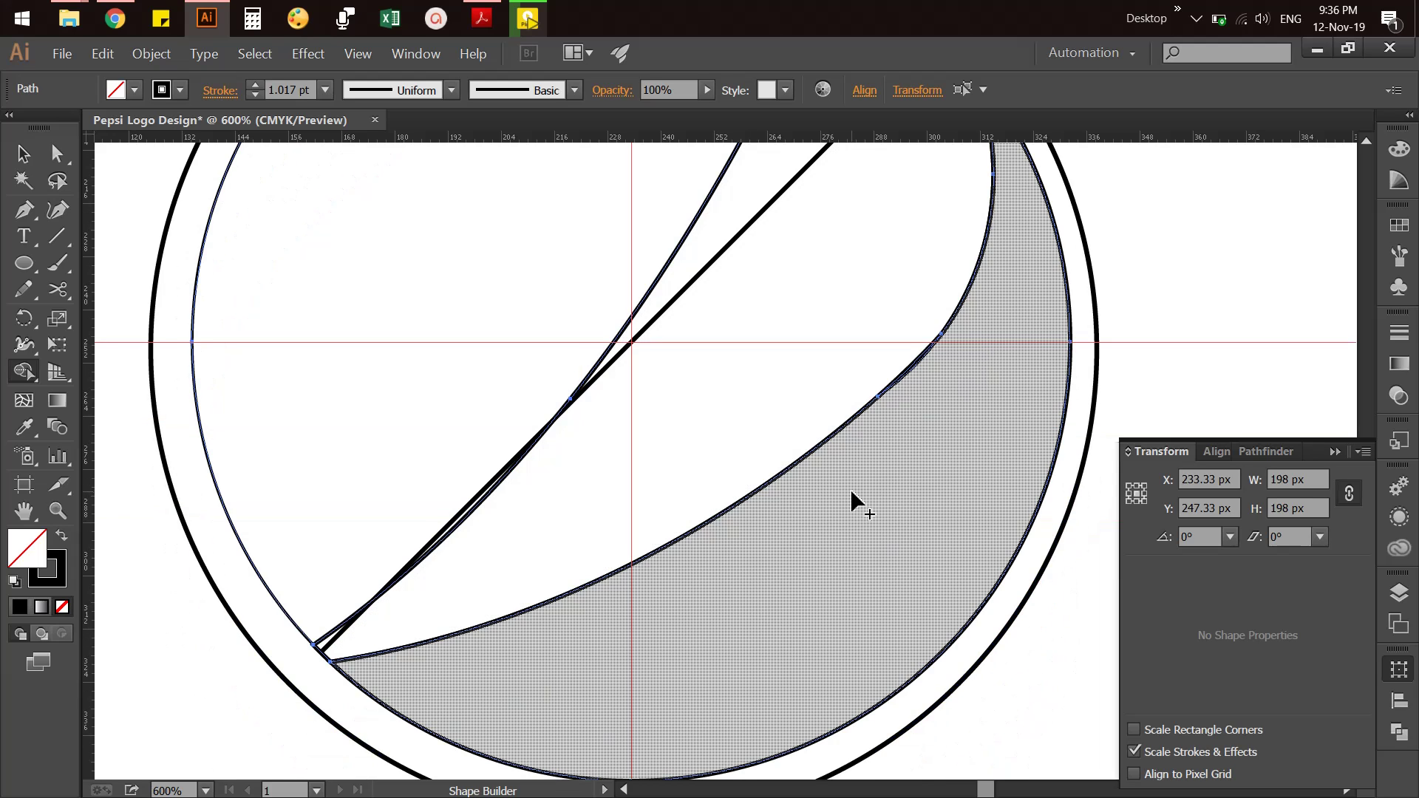
scroll(852, 499, "up", 1)
scroll(852, 500, "up", 2)
scroll(852, 499, "up", 2)
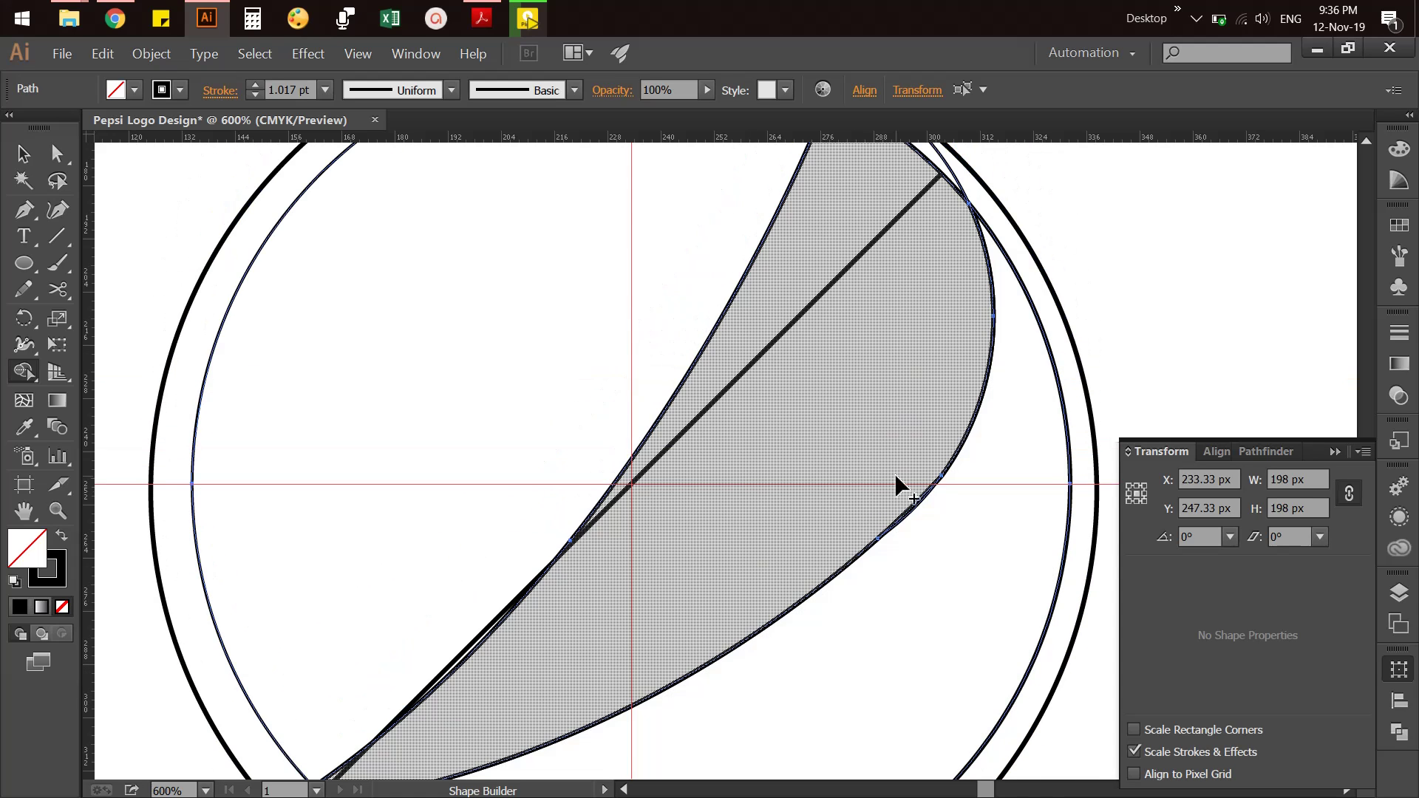
scroll(901, 488, "up", 1)
scroll(901, 488, "up", 1)
scroll(902, 488, "up", 1)
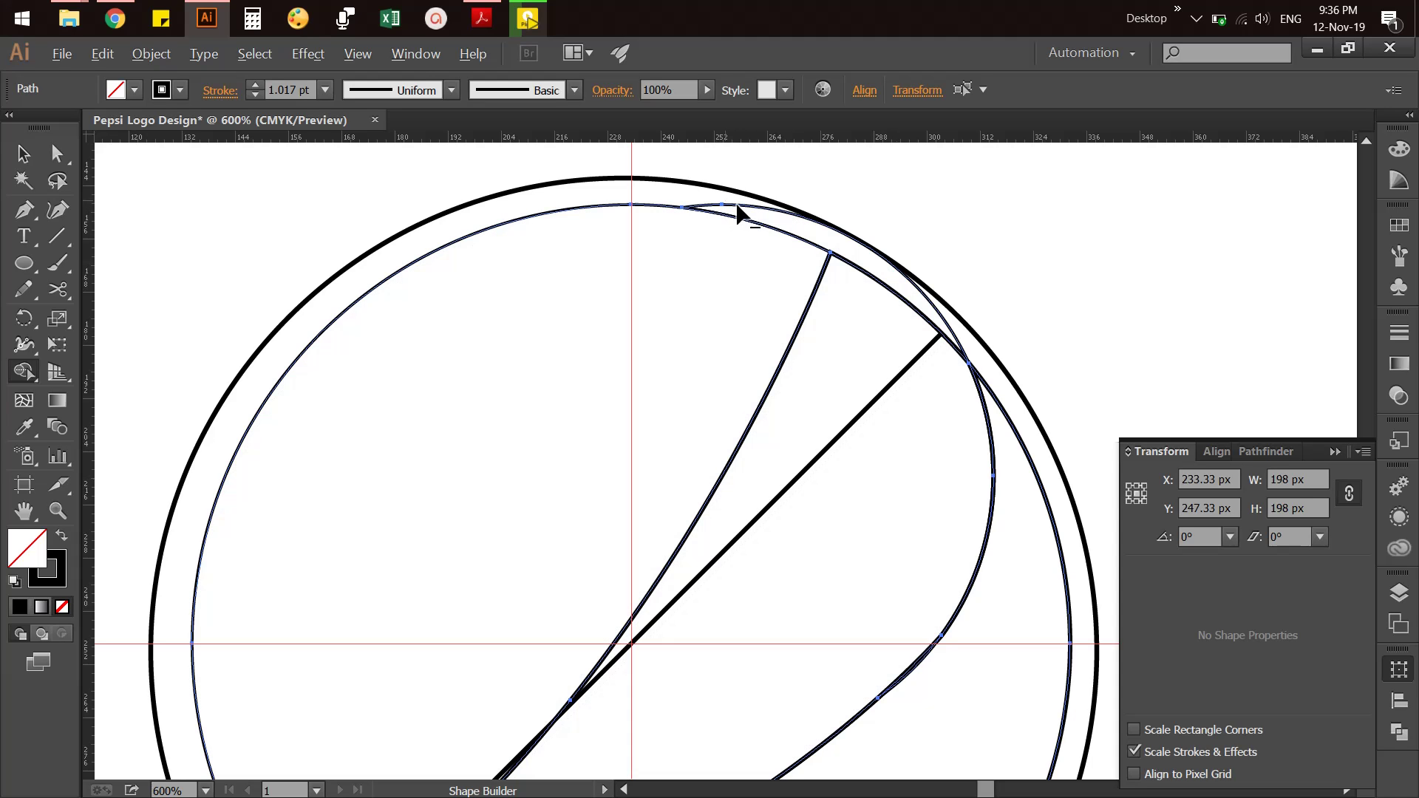
left_click(795, 235)
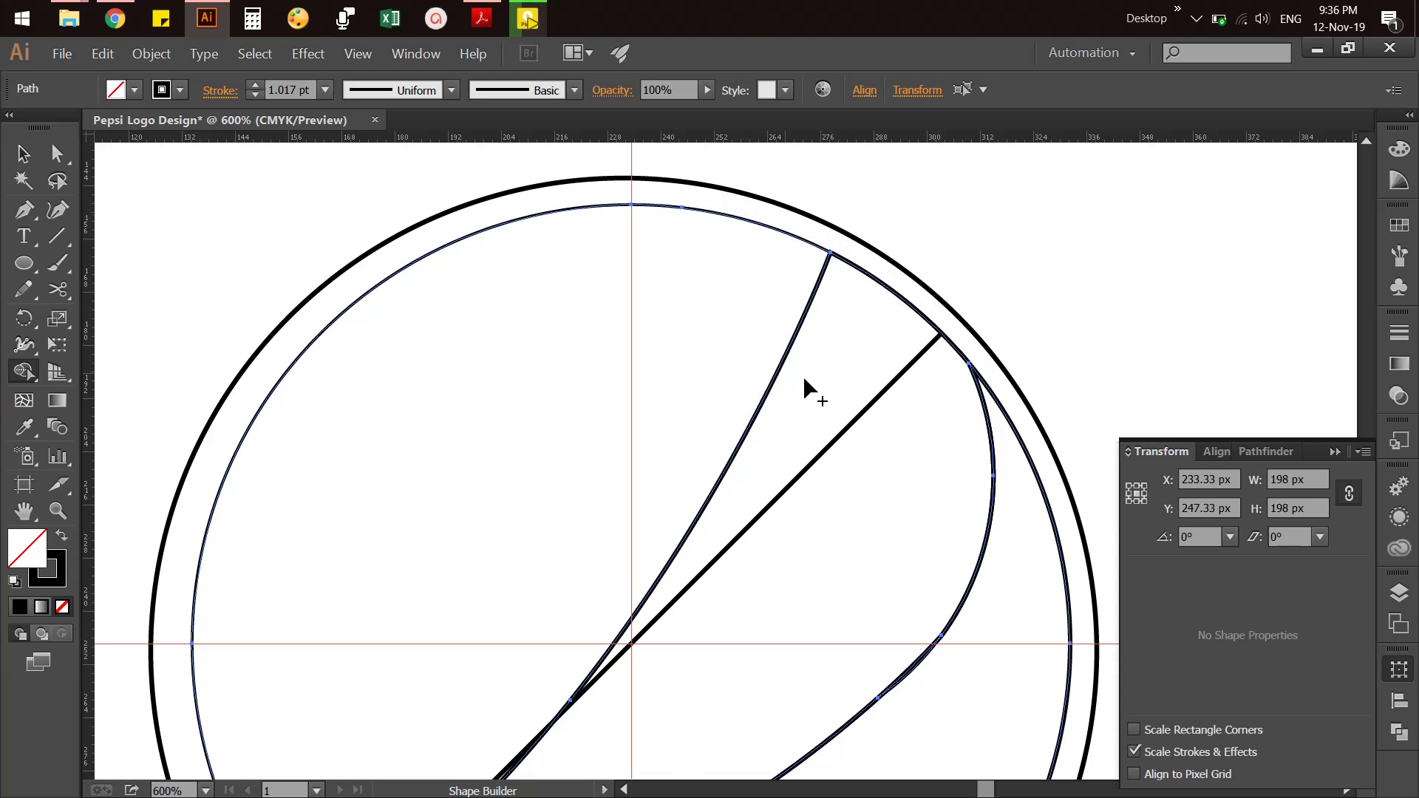
Delete the inner circle's short top-right arc between the curve and the diagonal
scroll(711, 358, "down", 1)
scroll(708, 355, "down", 1)
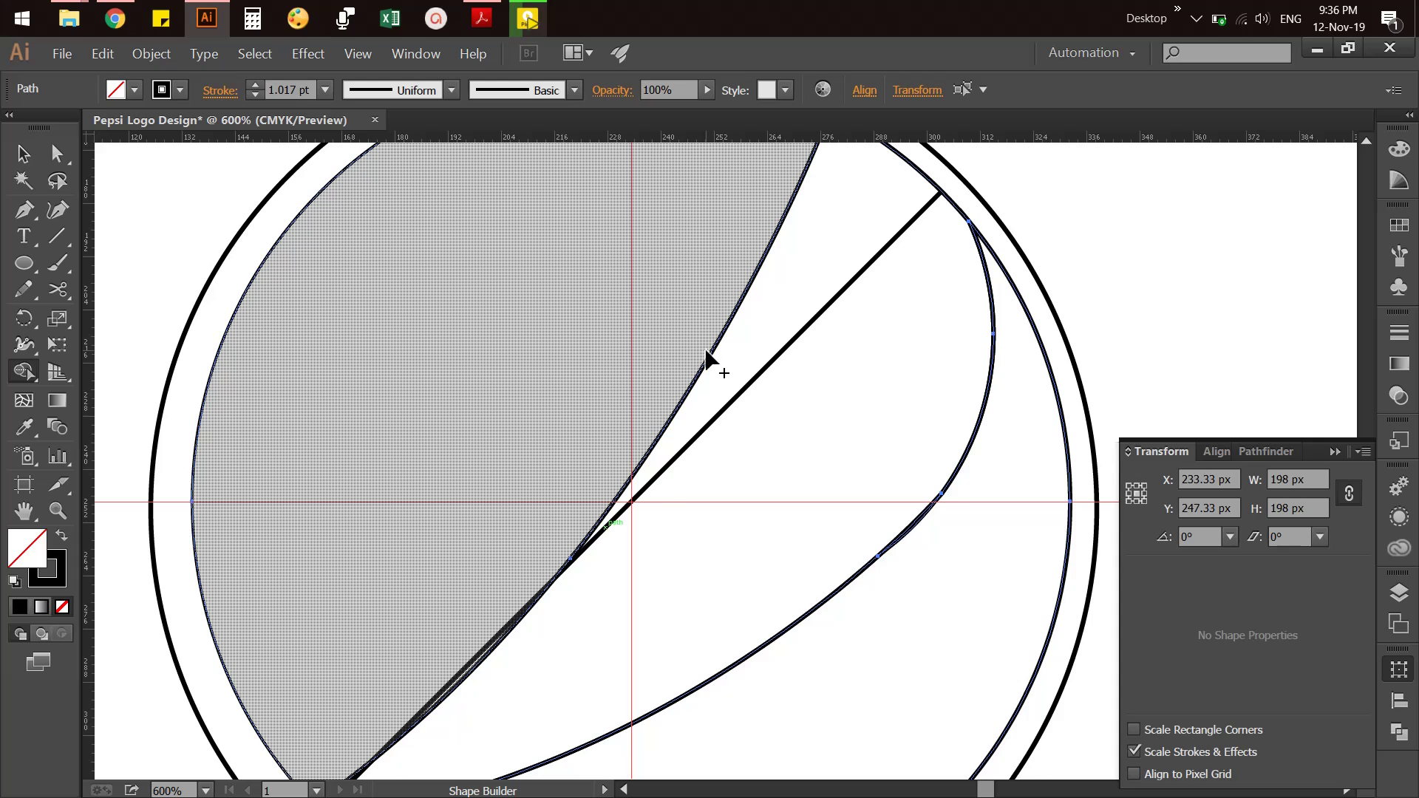
scroll(707, 359, "up", 1)
scroll(707, 358, "up", 2)
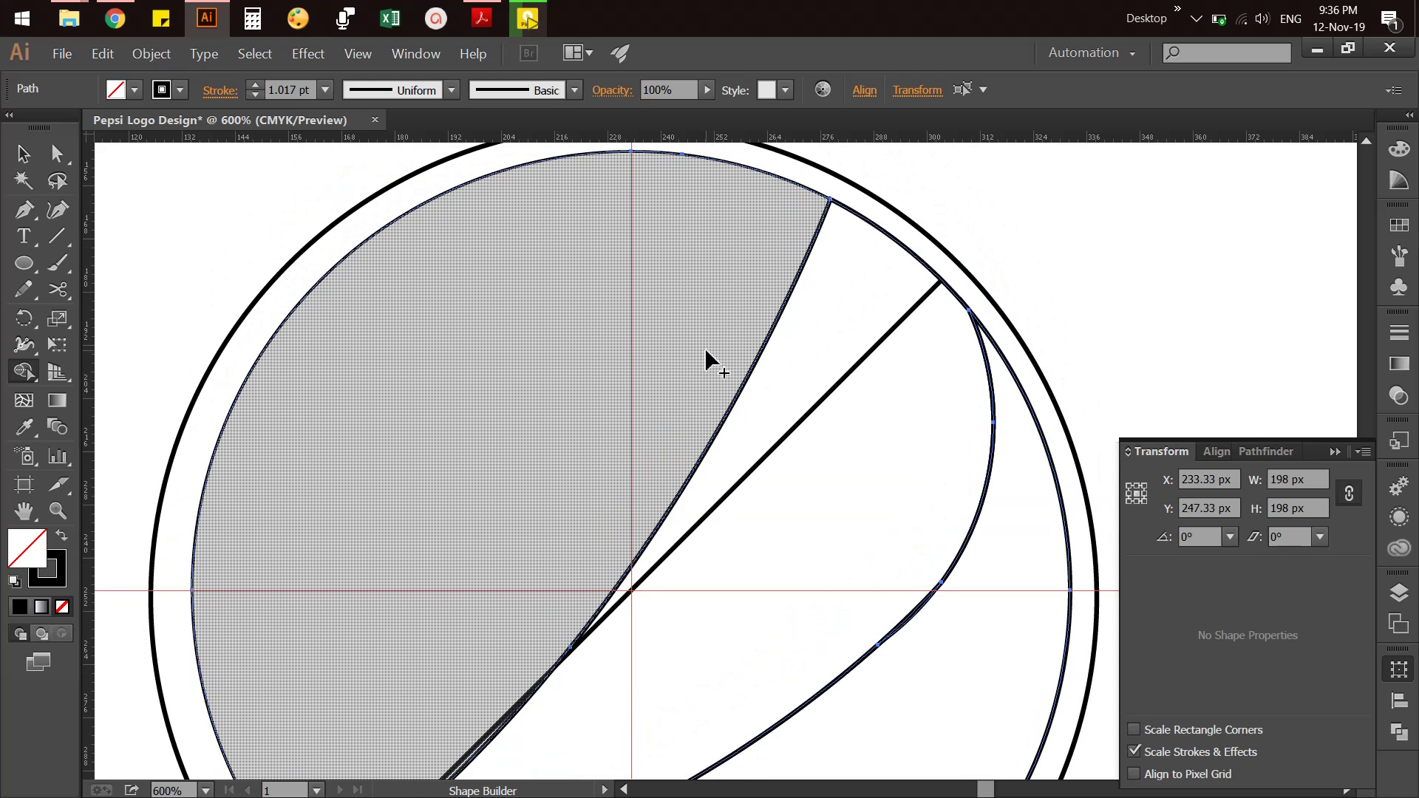
scroll(707, 359, "down", 1)
scroll(707, 355, "down", 2)
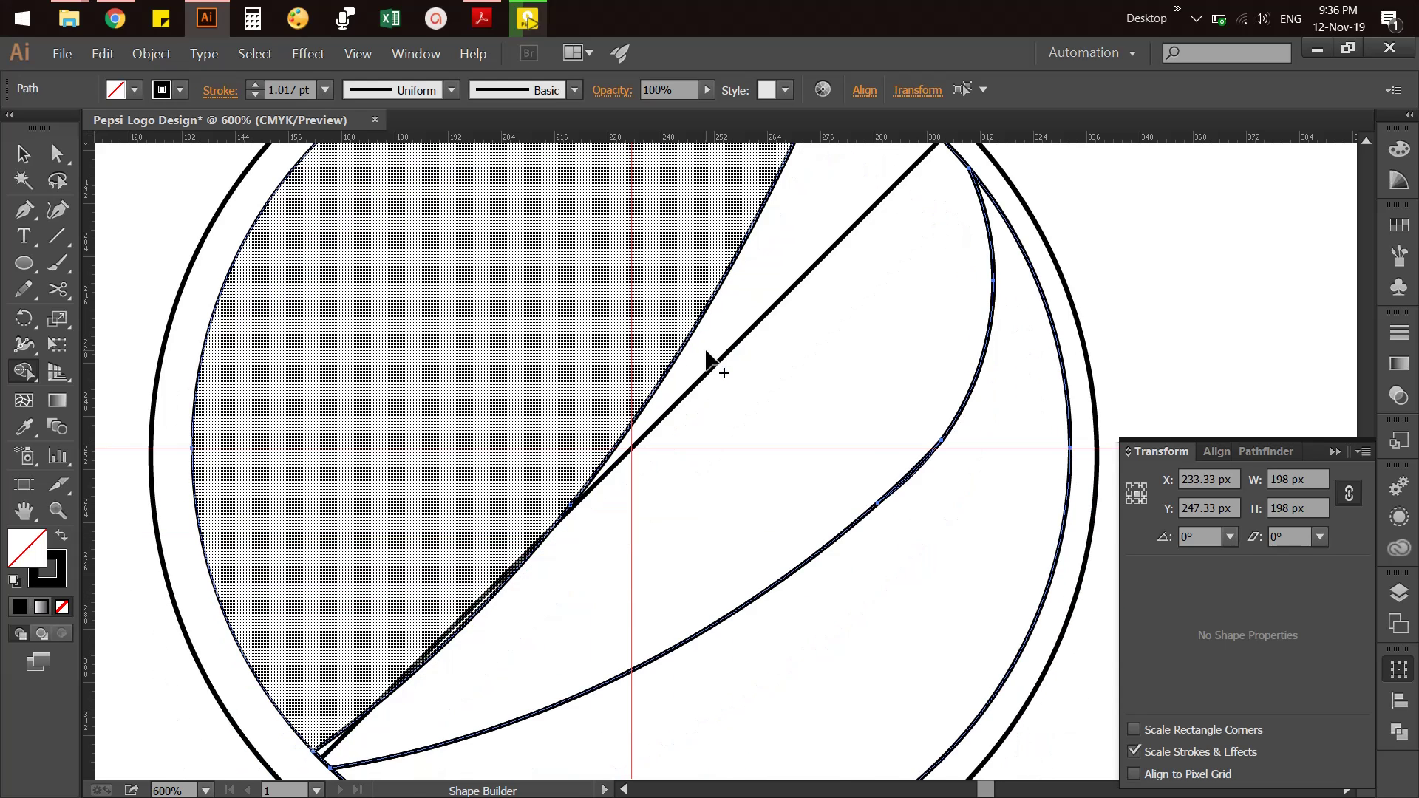
scroll(707, 354, "down", 1)
scroll(707, 355, "up", 1)
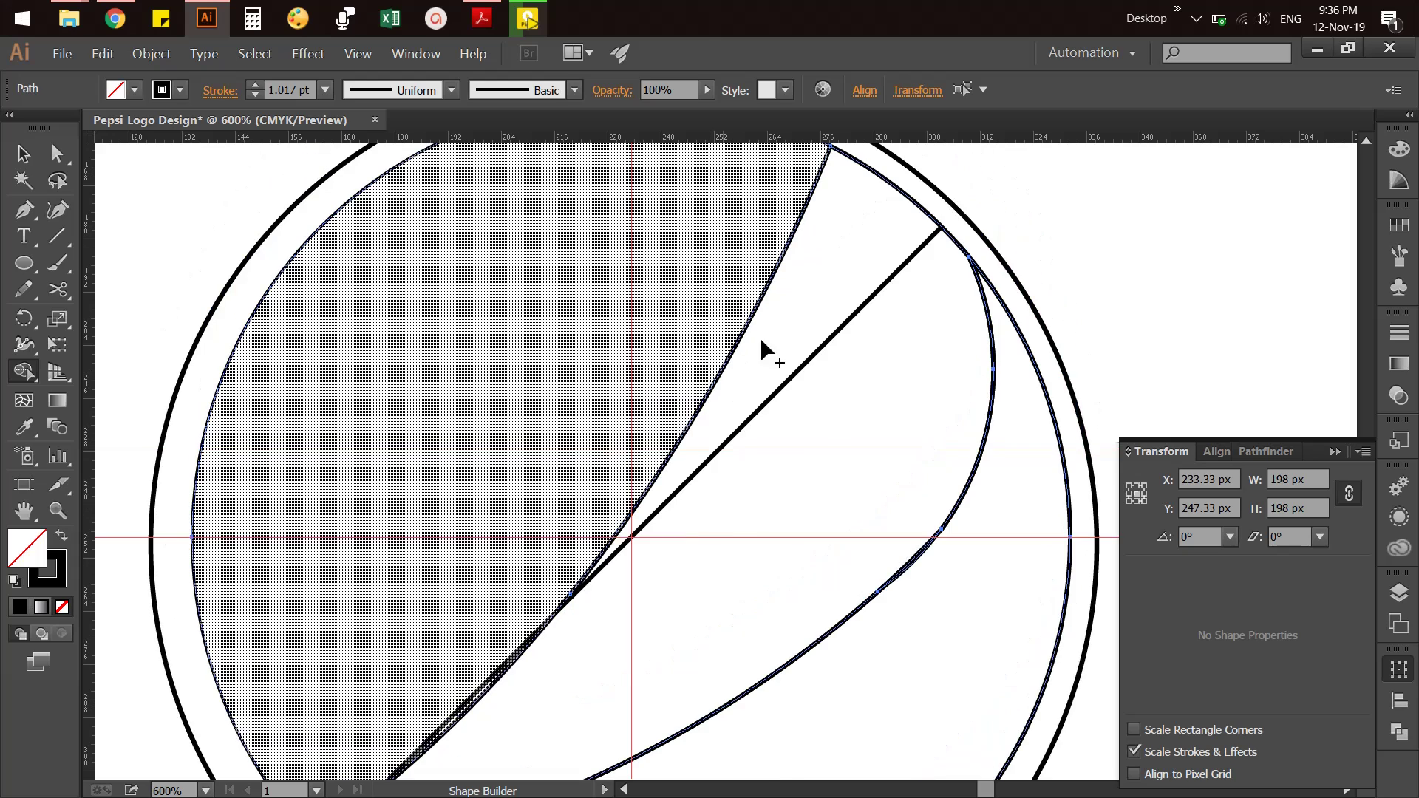
scroll(760, 344, "up", 4)
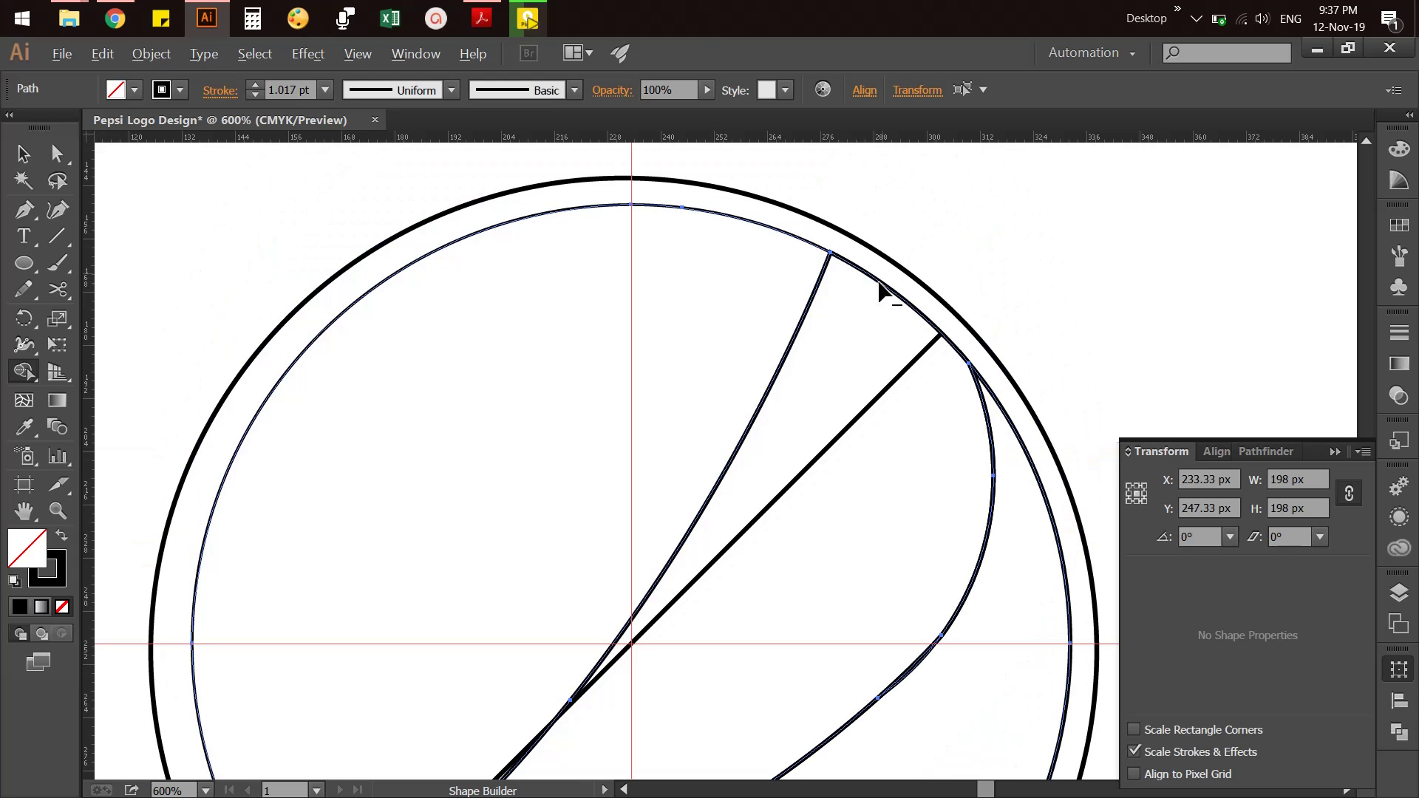
left_click(884, 300, "alt")
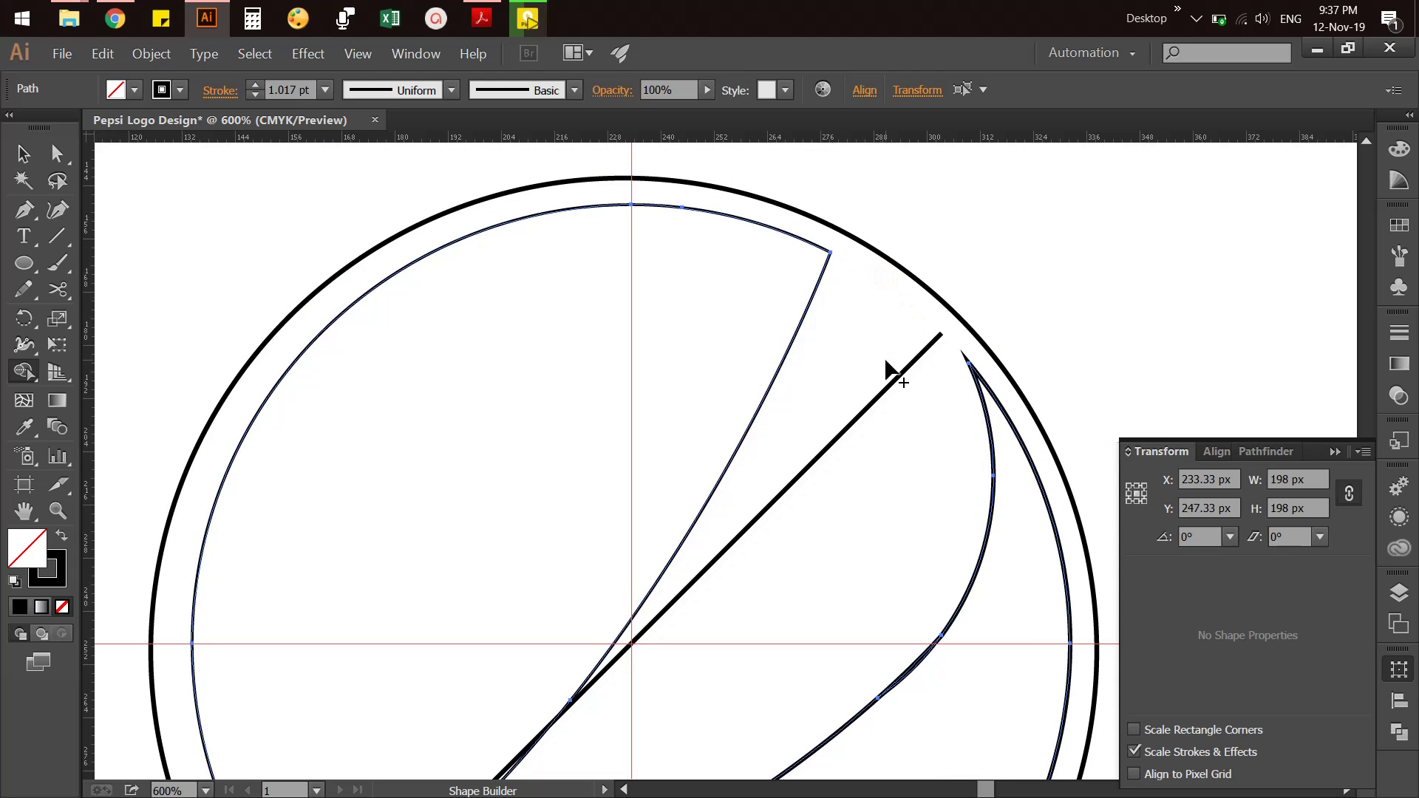
scroll(924, 403, "down", 2)
scroll(916, 411, "down", 2)
scroll(813, 421, "down", 3)
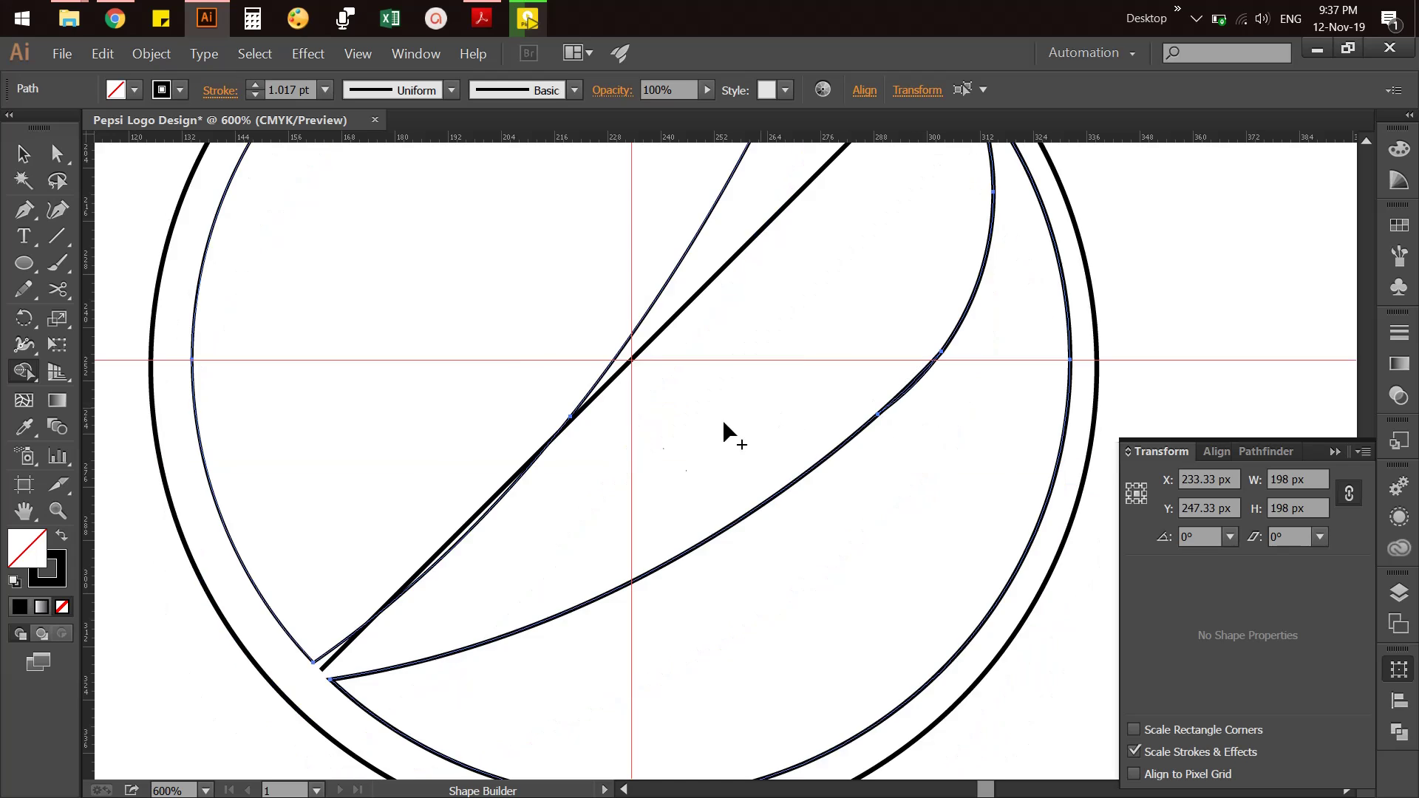
scroll(643, 466, "down", 2)
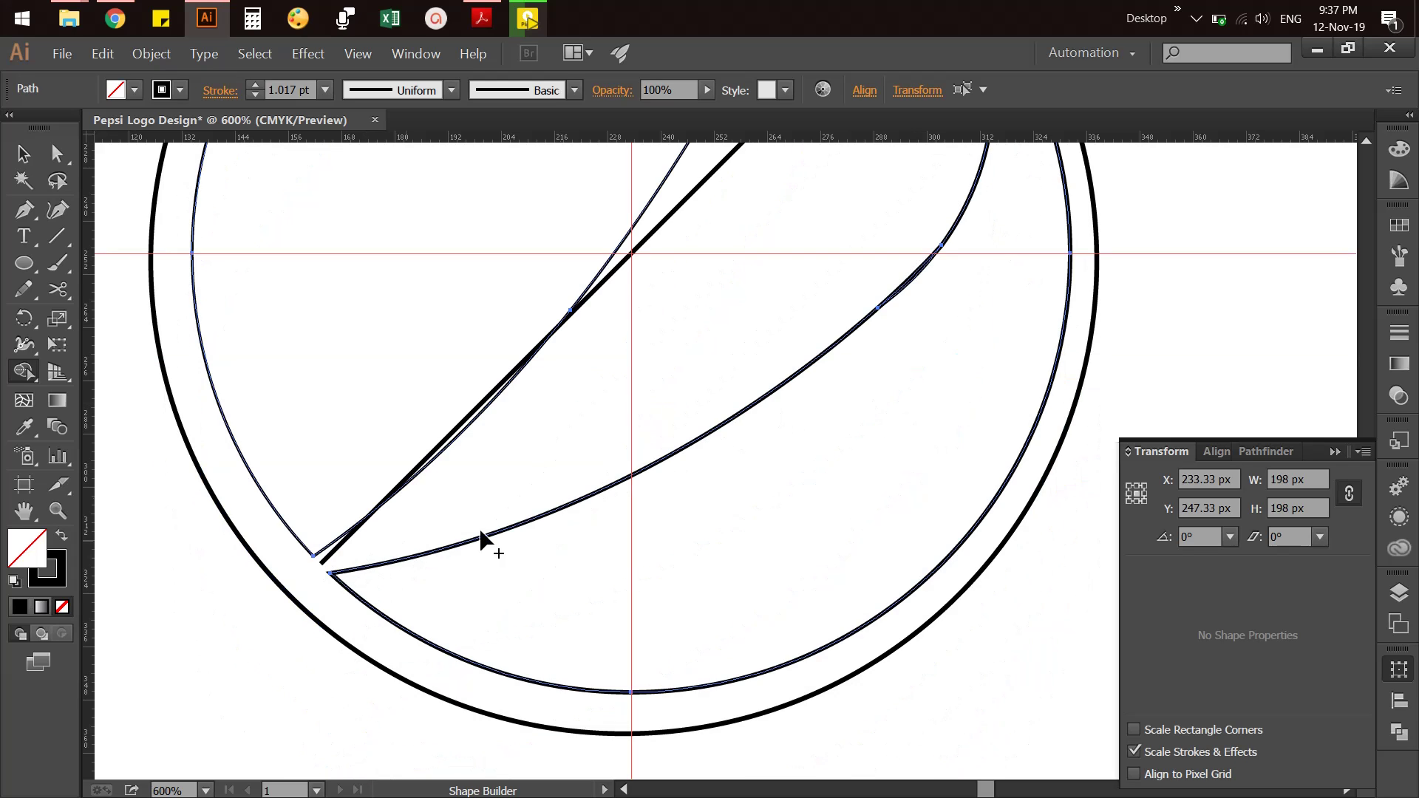
scroll(544, 517, "up", 4)
scroll(543, 518, "up", 1)
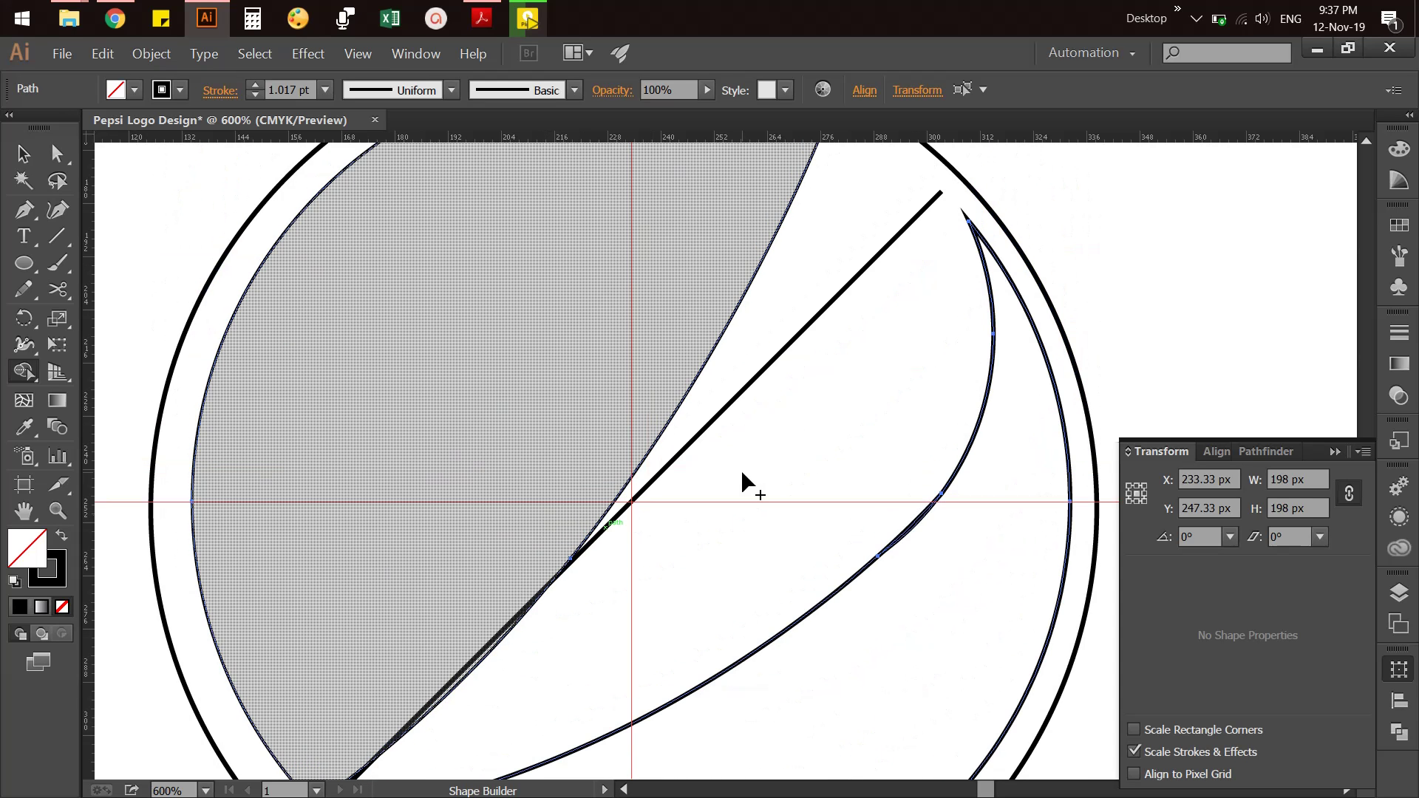
Delete the stray diagonal line and the small leftover path piece from the globe
key("v")
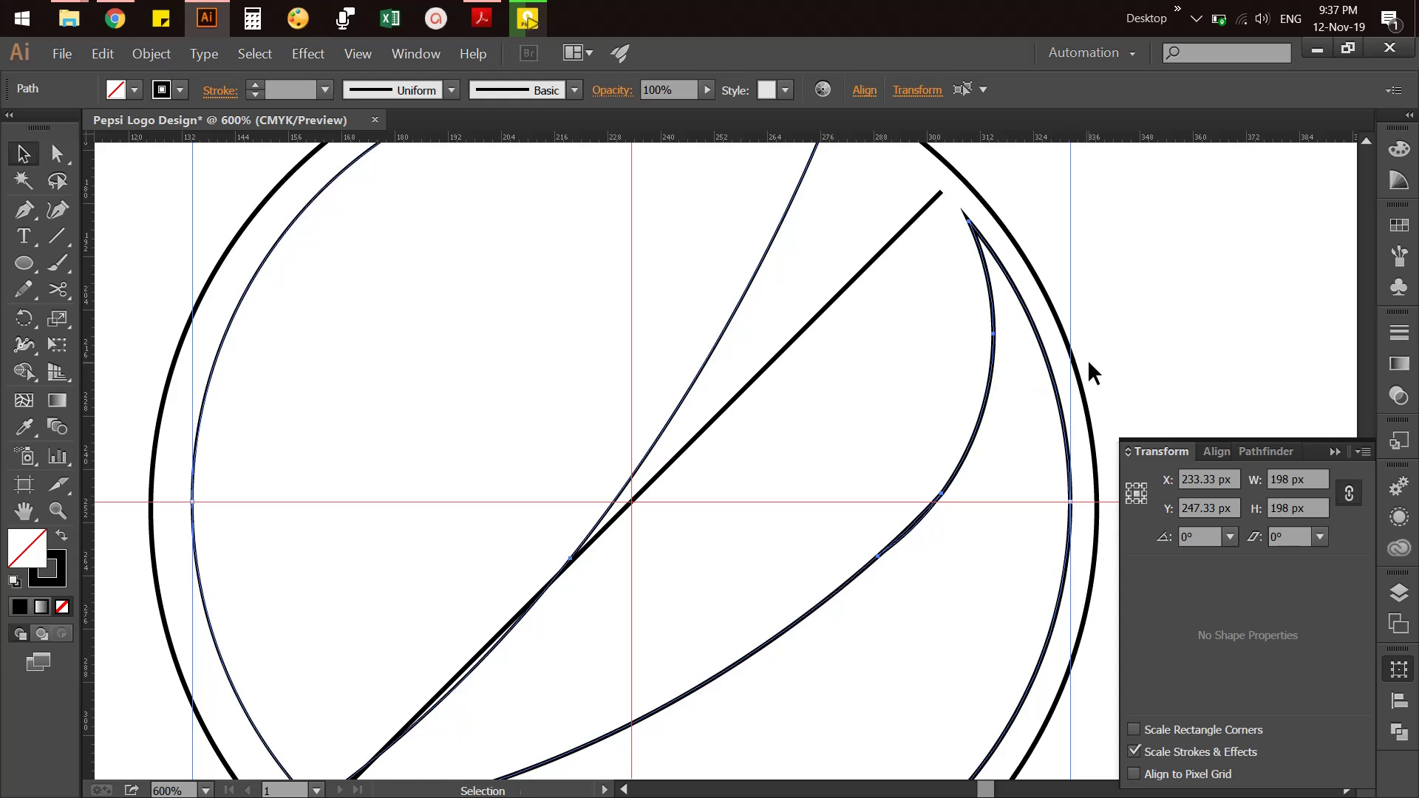
key("ctrl+minus")
key("ctrl+minus")
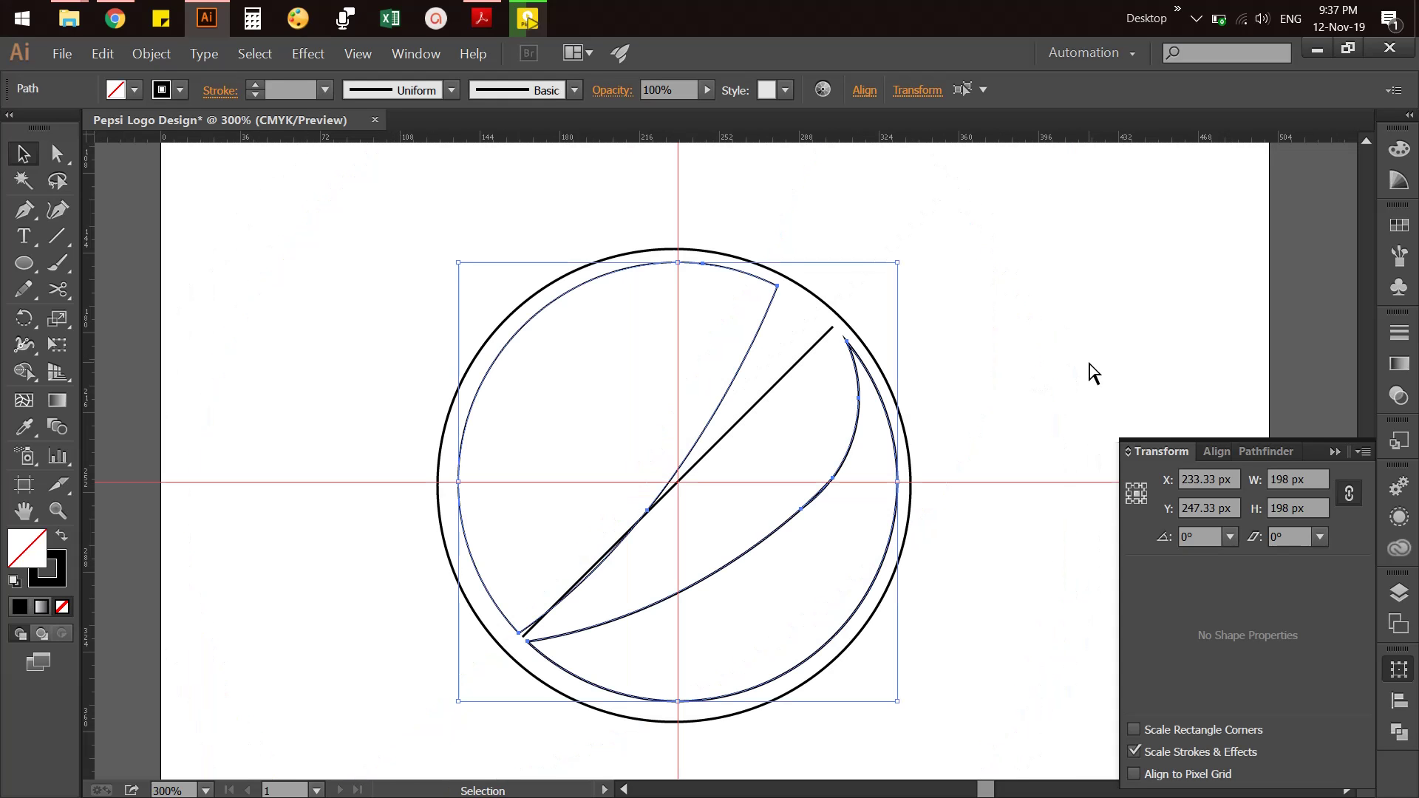
left_click(1001, 348)
key("ctrl+a")
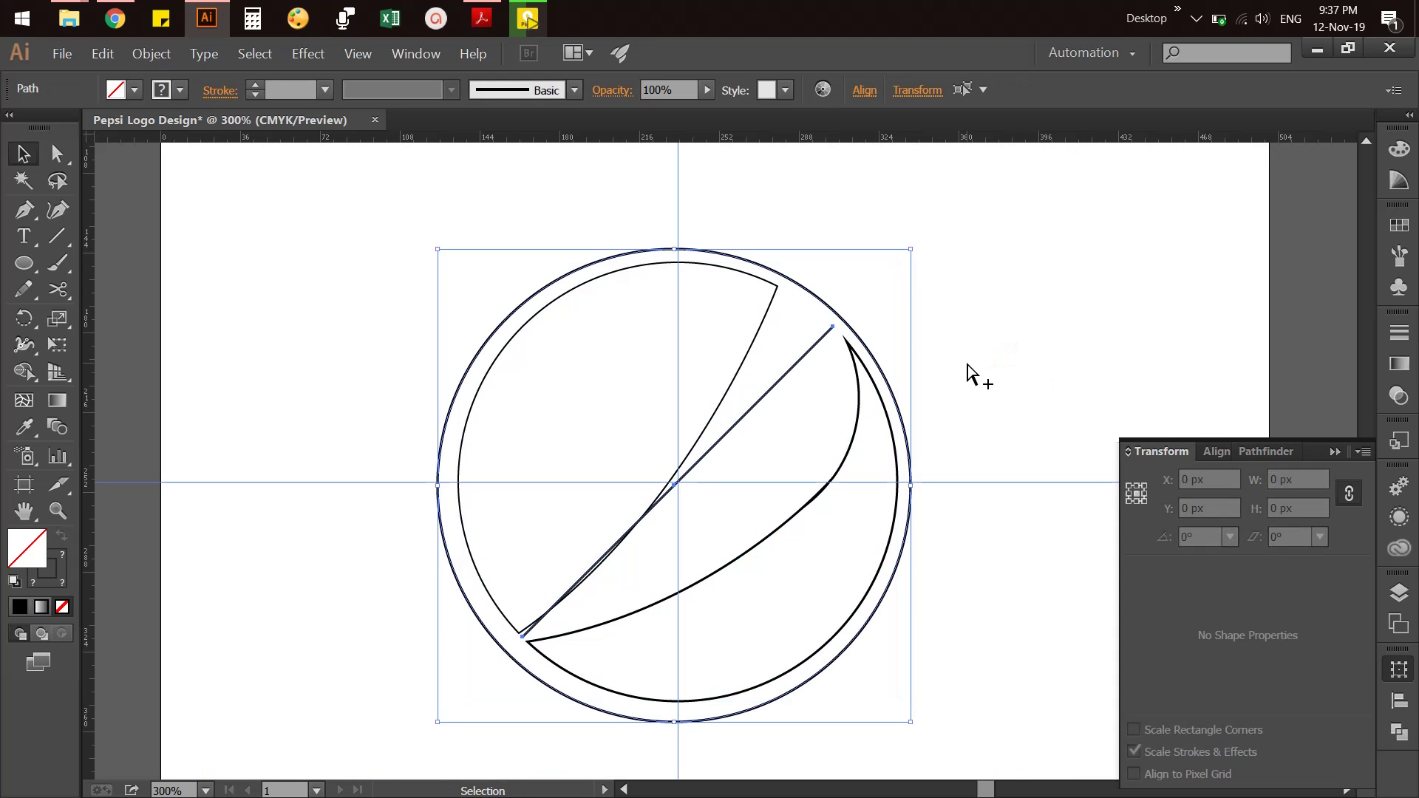
left_click(966, 363)
left_click(802, 350)
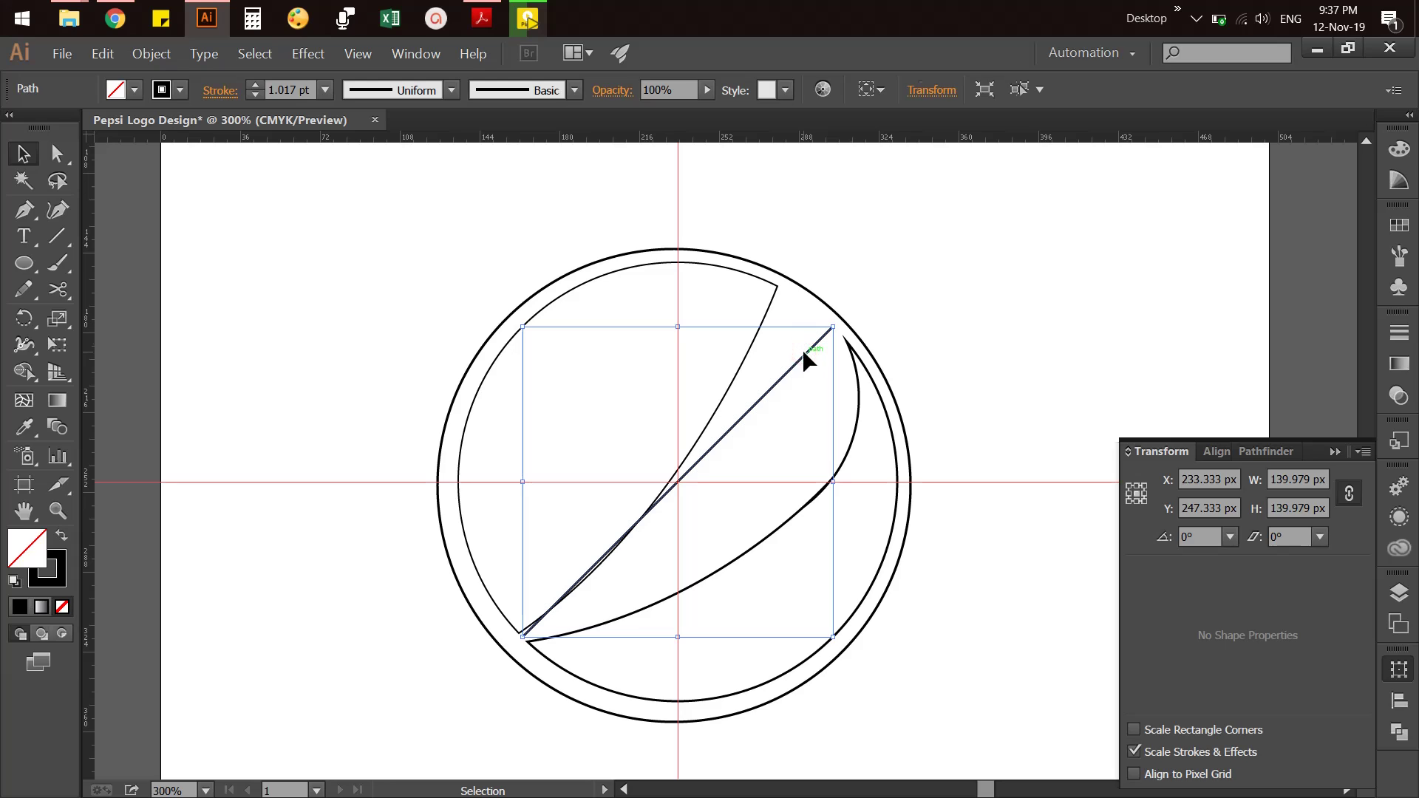
key("Delete")
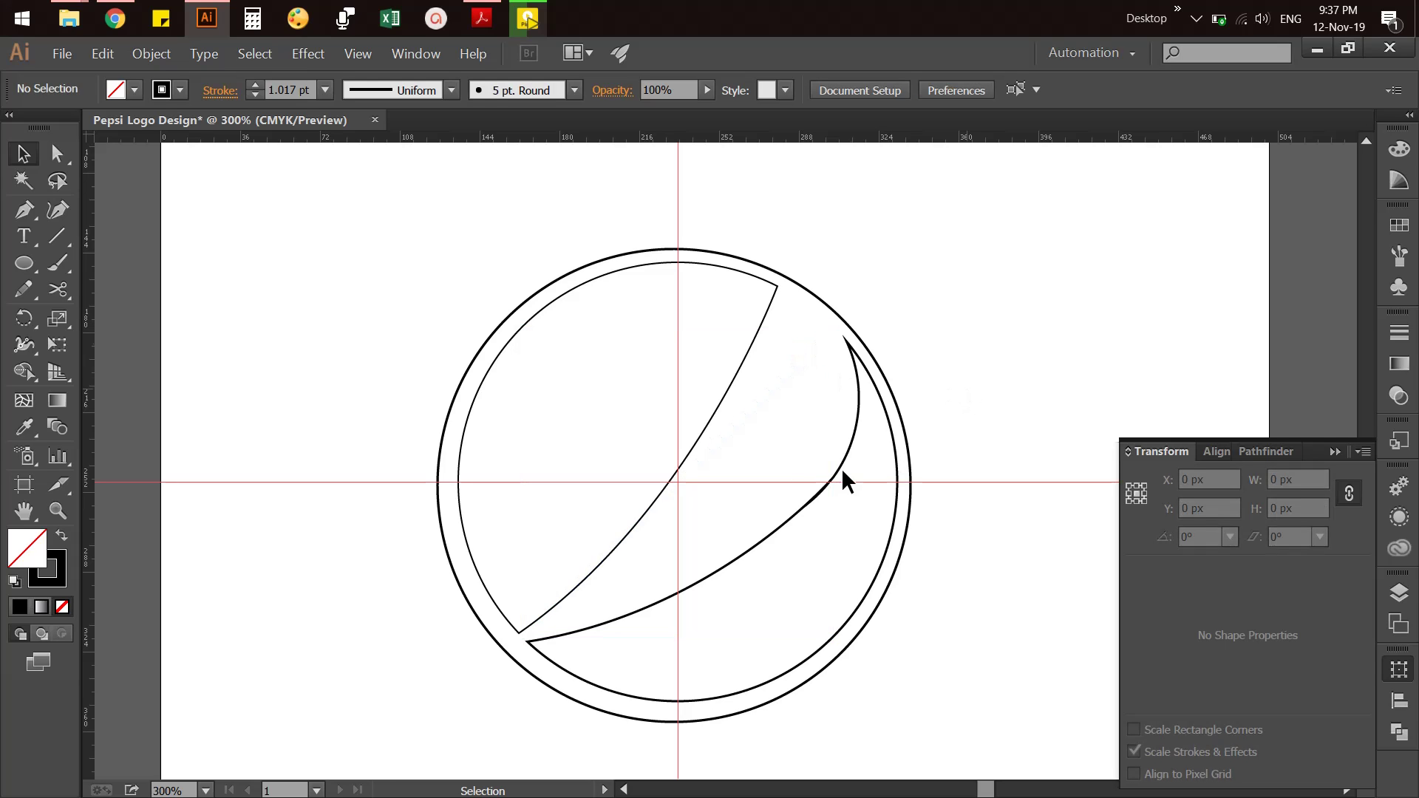
left_click(815, 497)
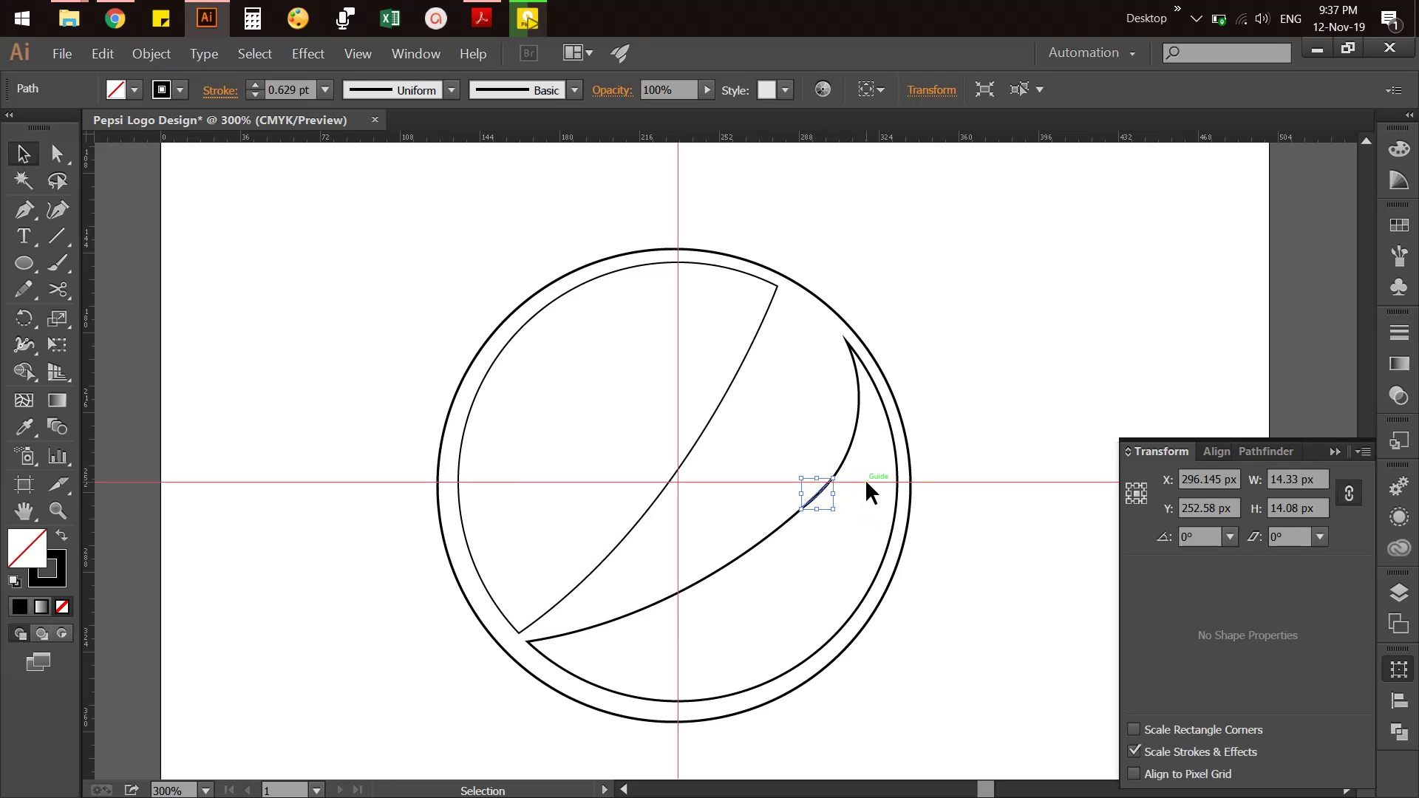
key("Delete")
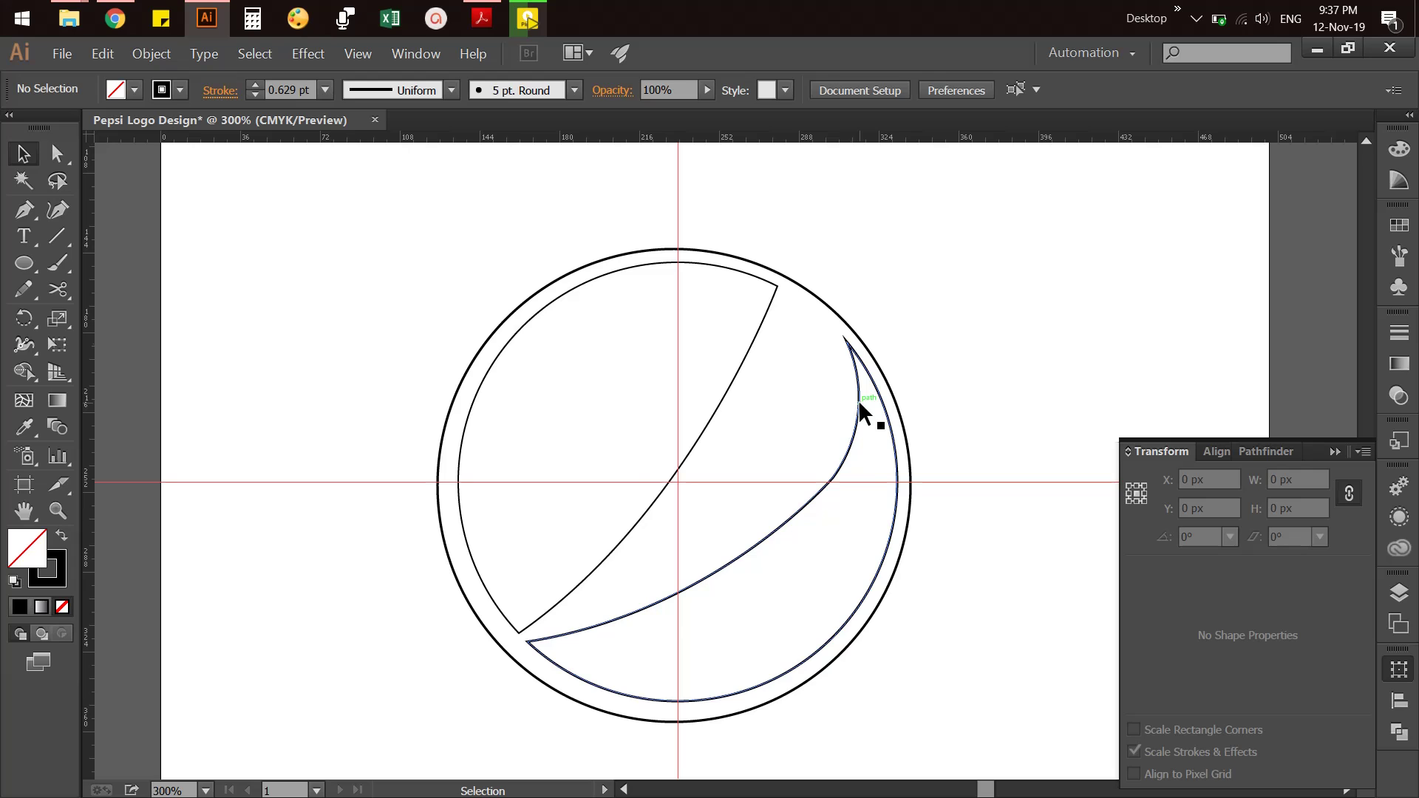
Try shifting the lower swoosh to the right, then undo the move
left_click_drag(858, 401, 967, 392)
left_click(1072, 383)
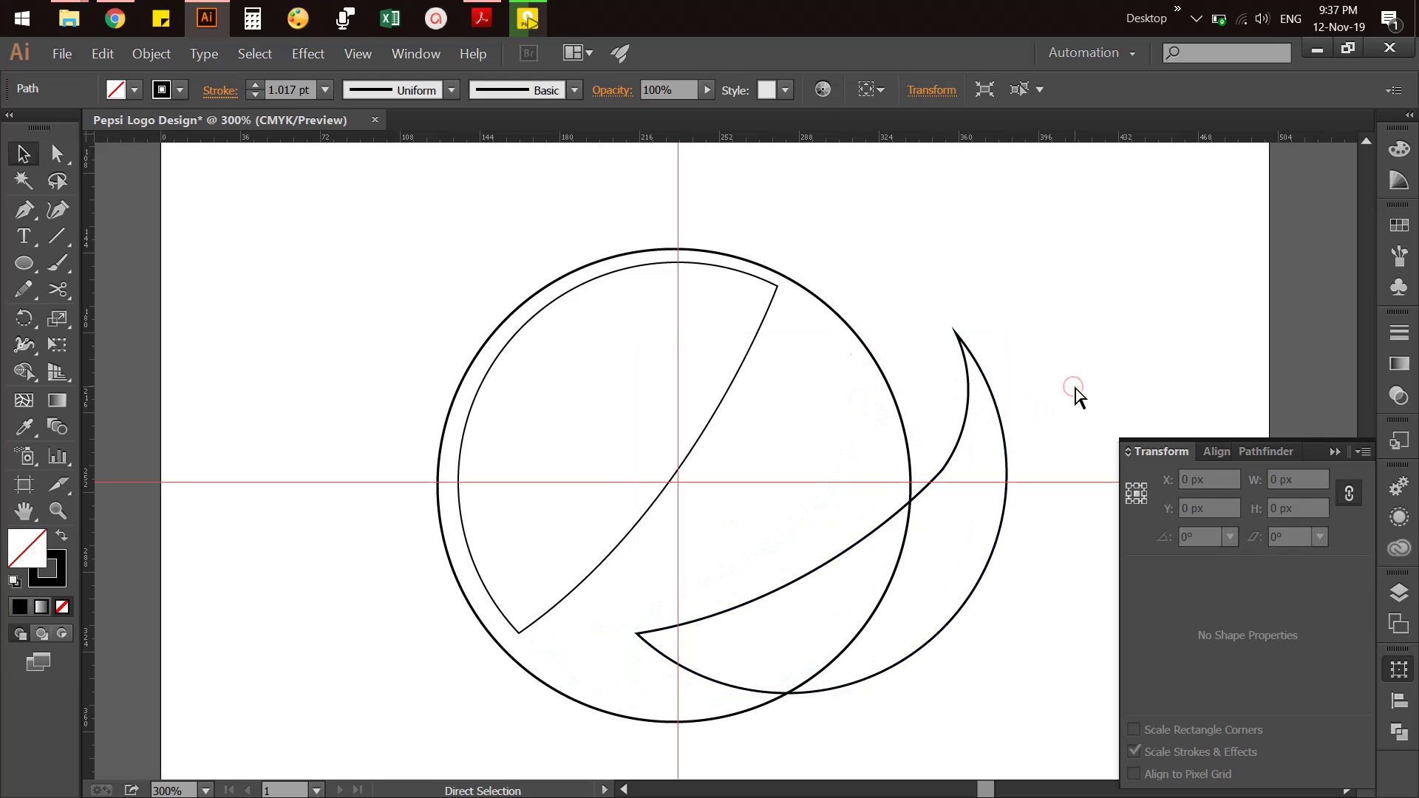
key("ctrl+z")
left_click(1073, 387)
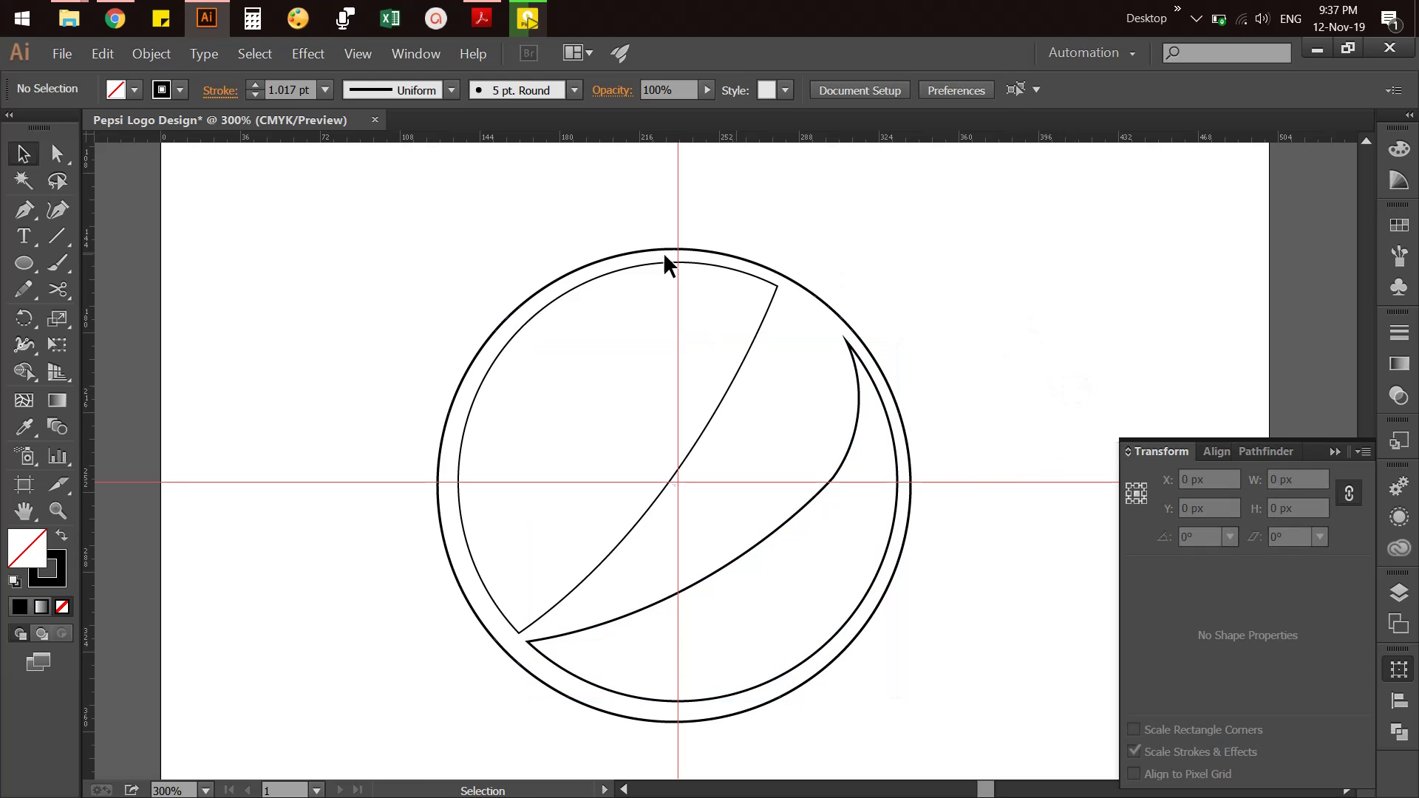
Set all logo outlines to a 1 pt stroke, briefly trying 0 pt first
left_click_drag(434, 237, 957, 754)
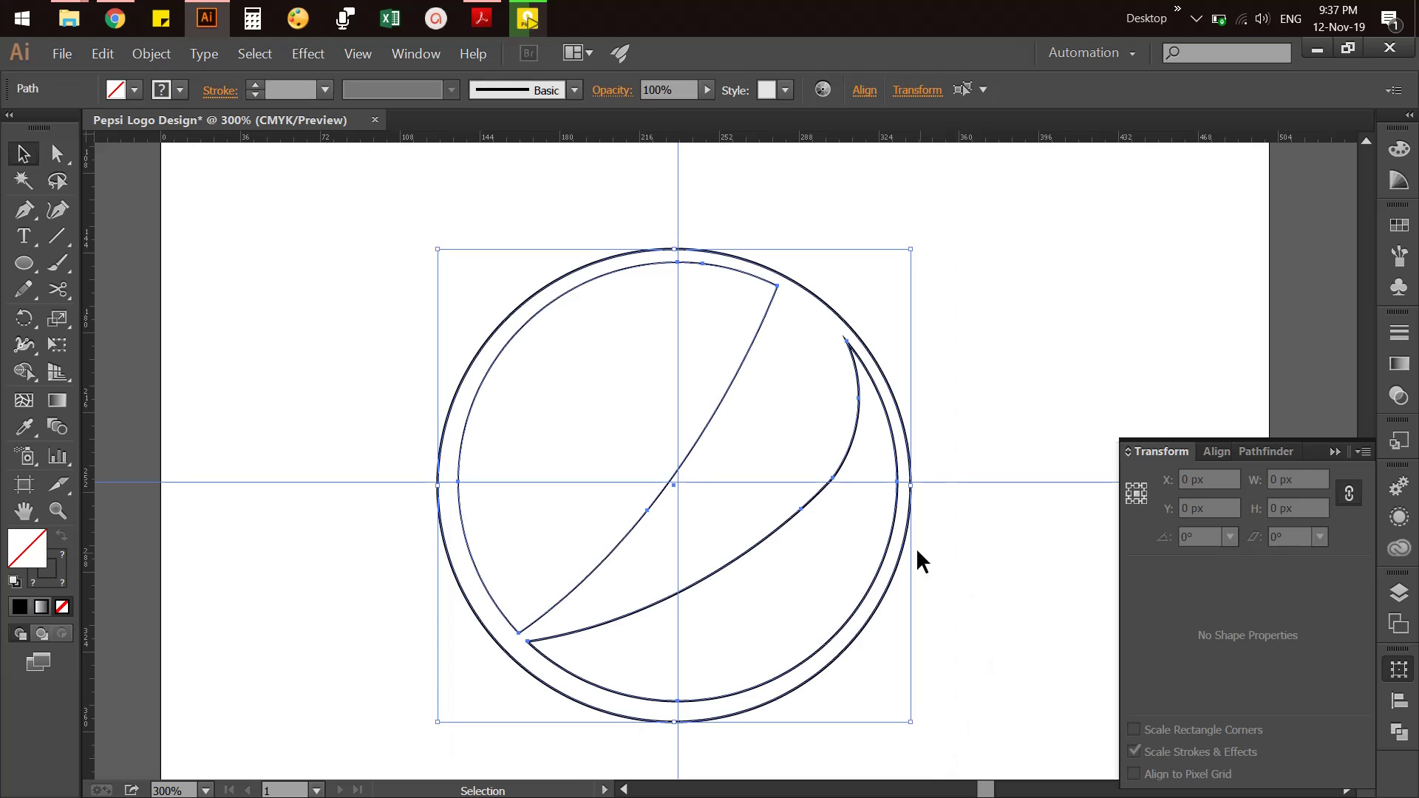
left_click(256, 85)
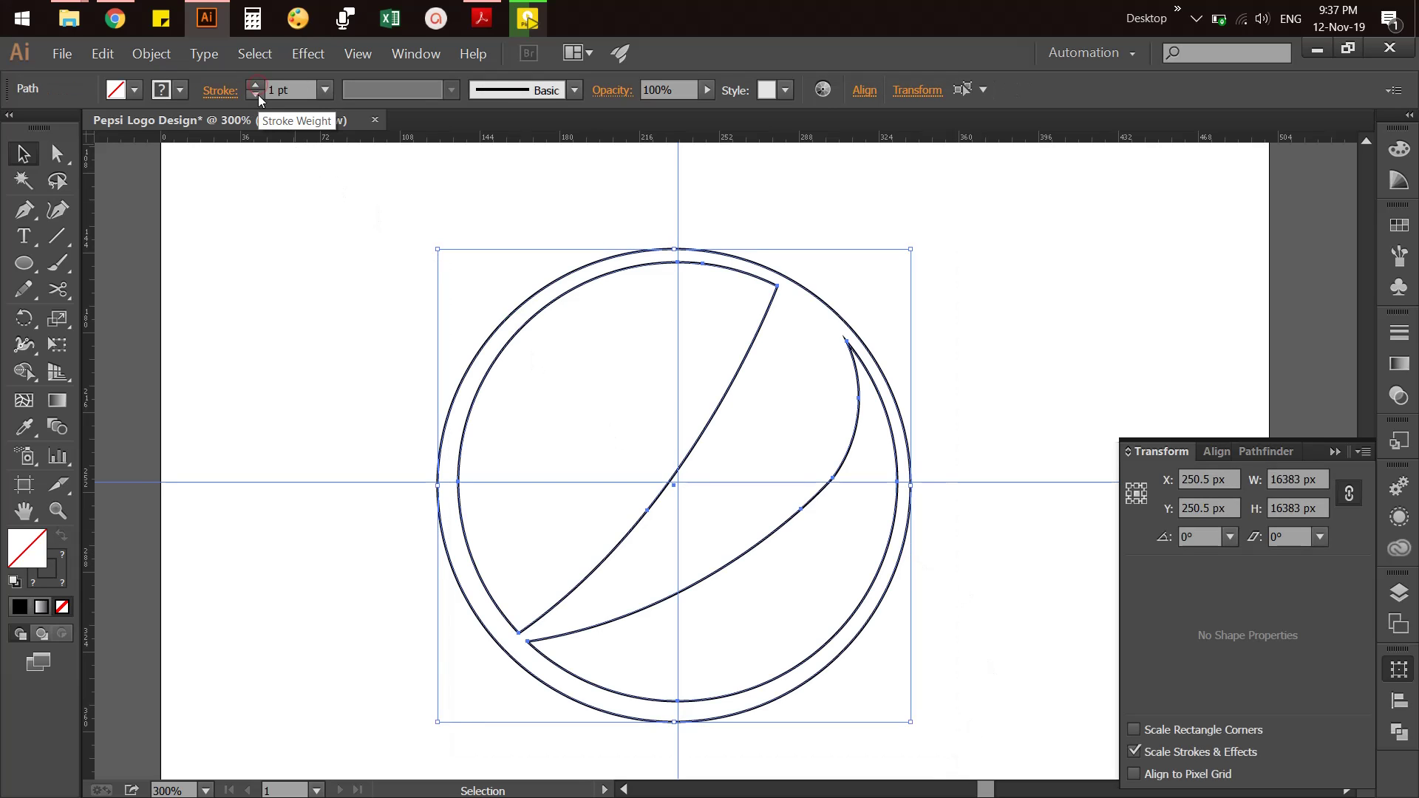
left_click(256, 95)
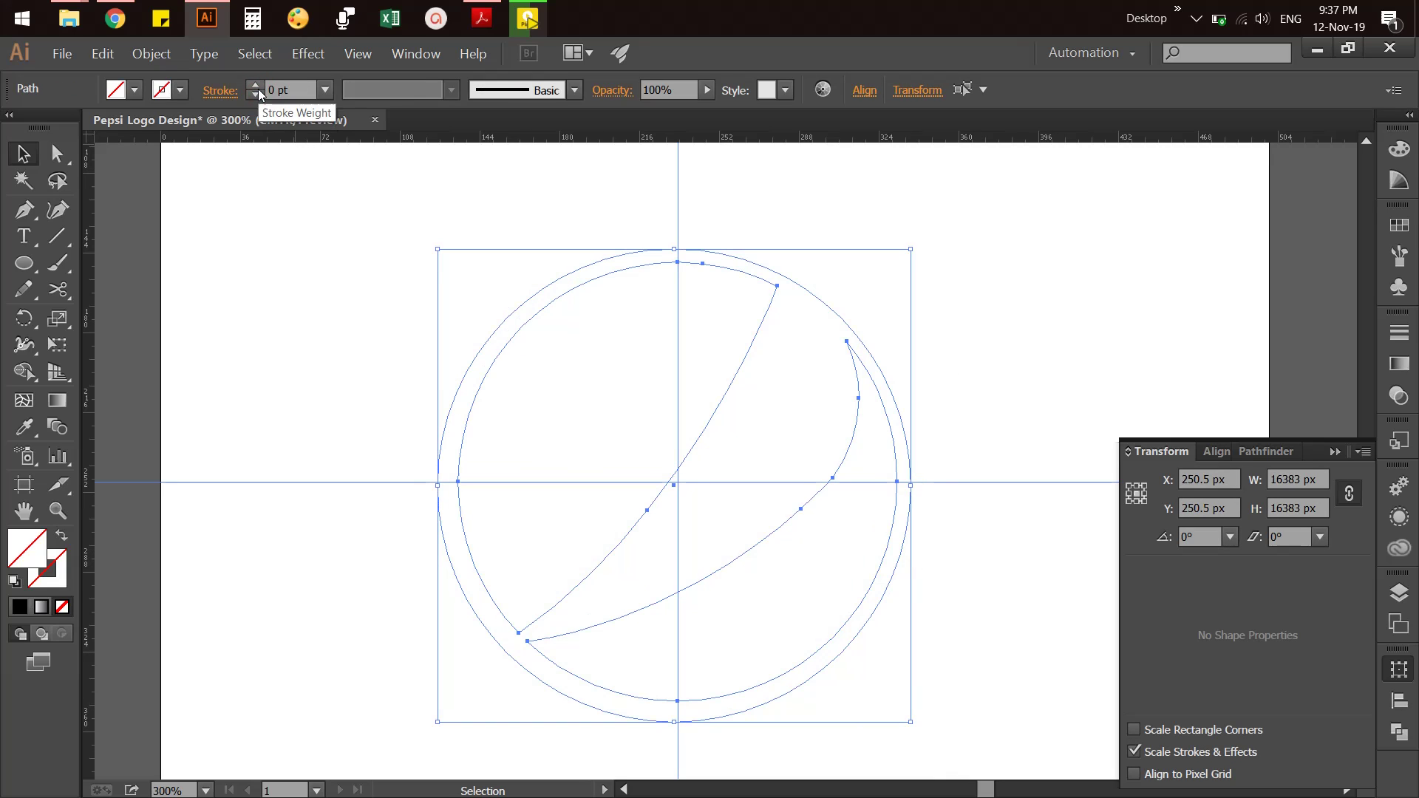
left_click(256, 85)
left_click(264, 268)
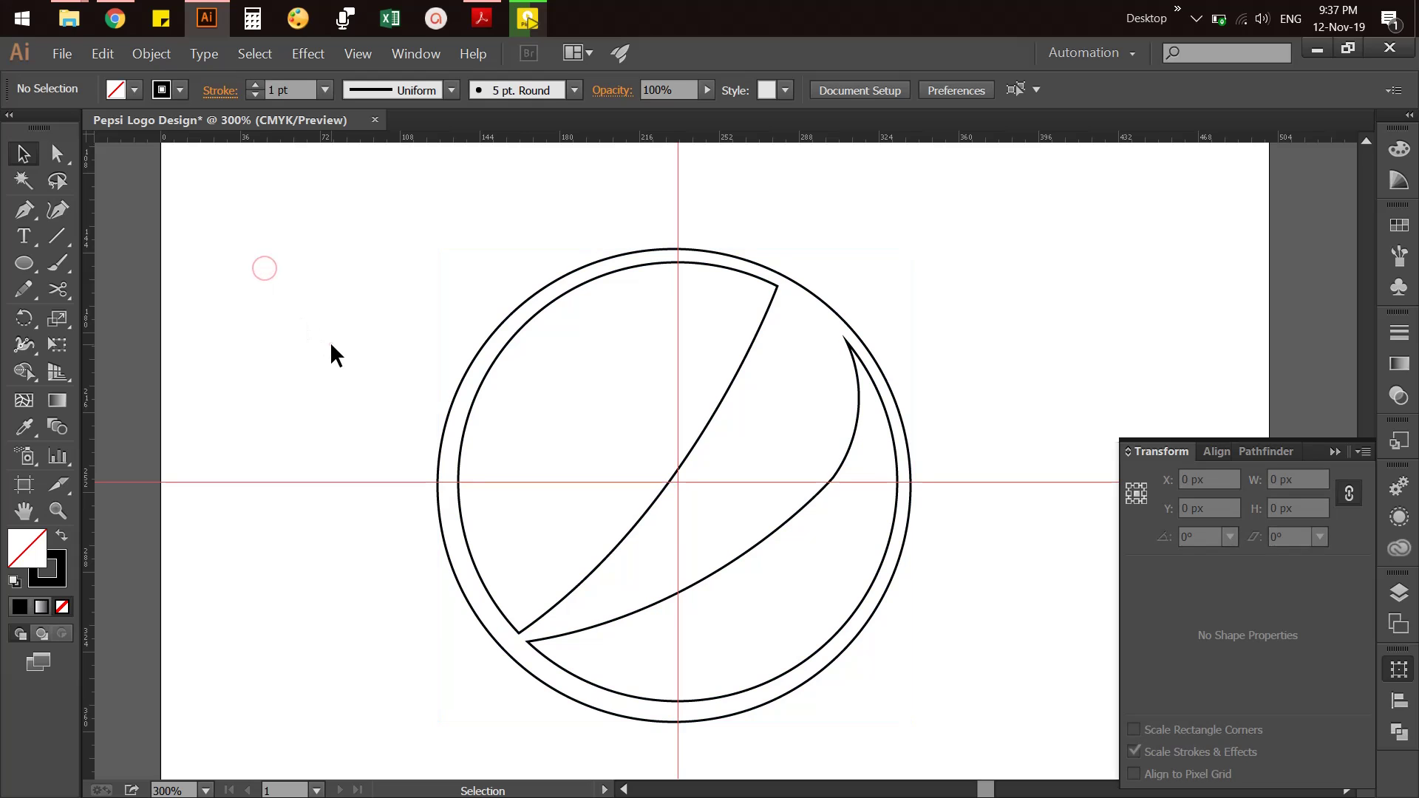
Pan the canvas left and bring the Chrome browser to the front
scroll(1000, 544, "down", 1)
left_click_drag(1001, 544, 930, 548)
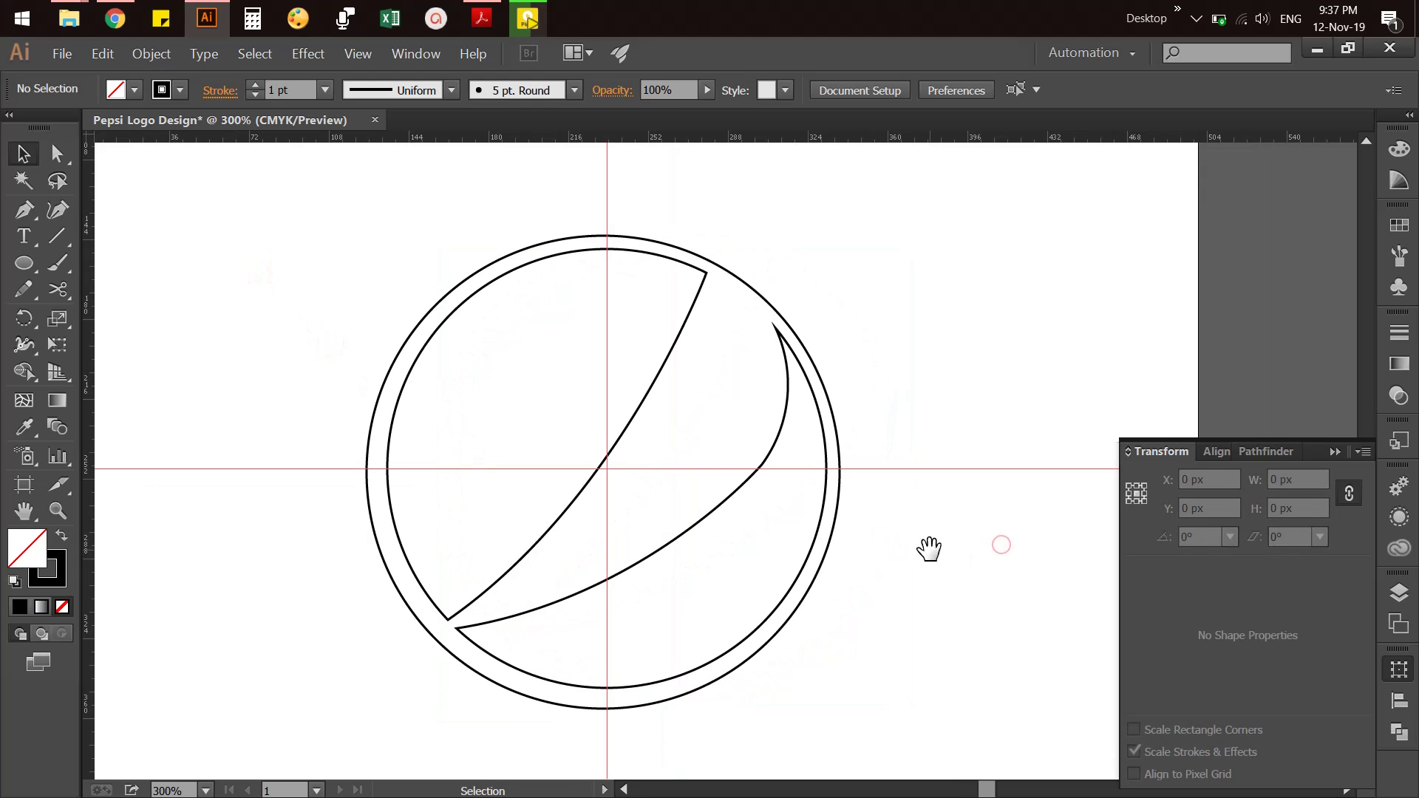
left_click(114, 19)
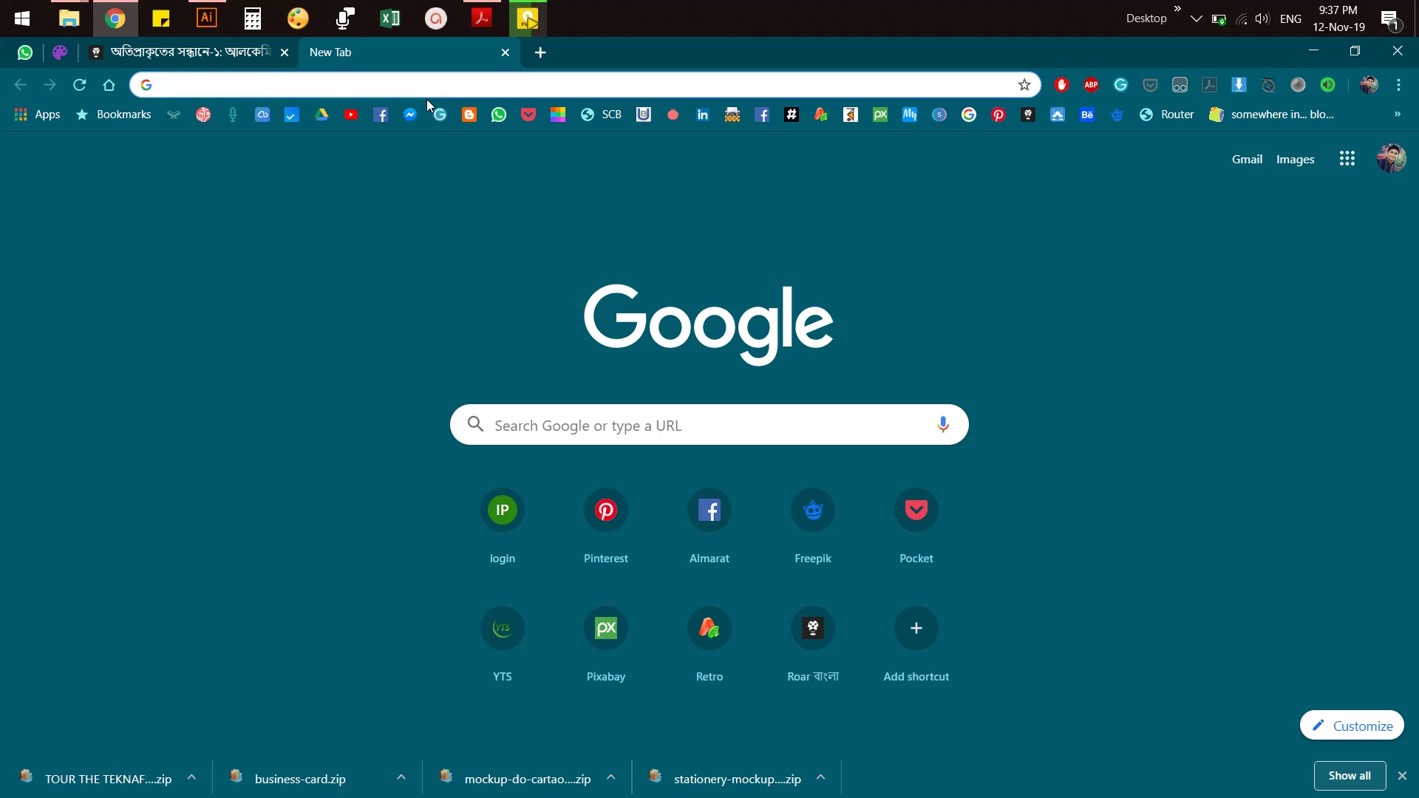
Search Google for 'pepsi logo color palette'
type("pe")
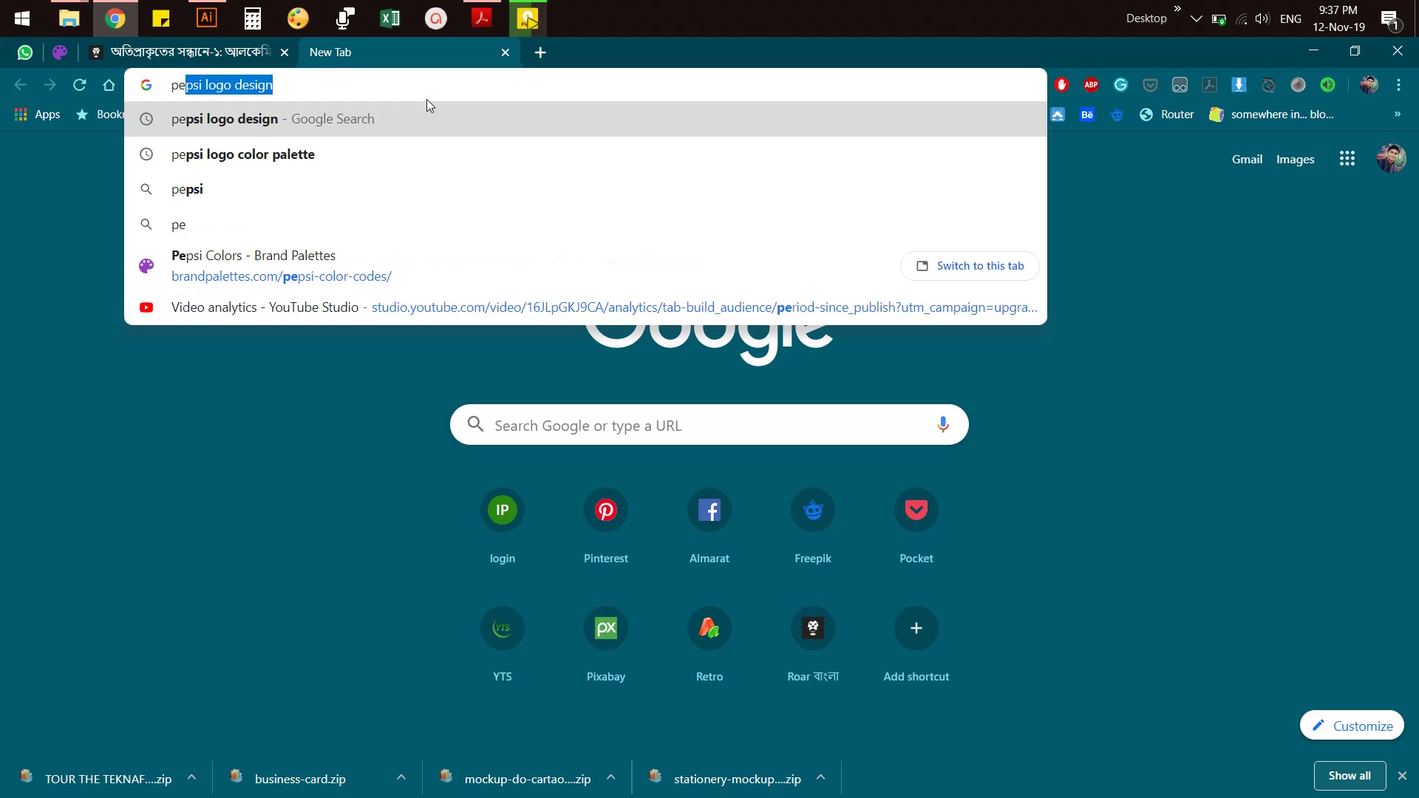
type("psi l")
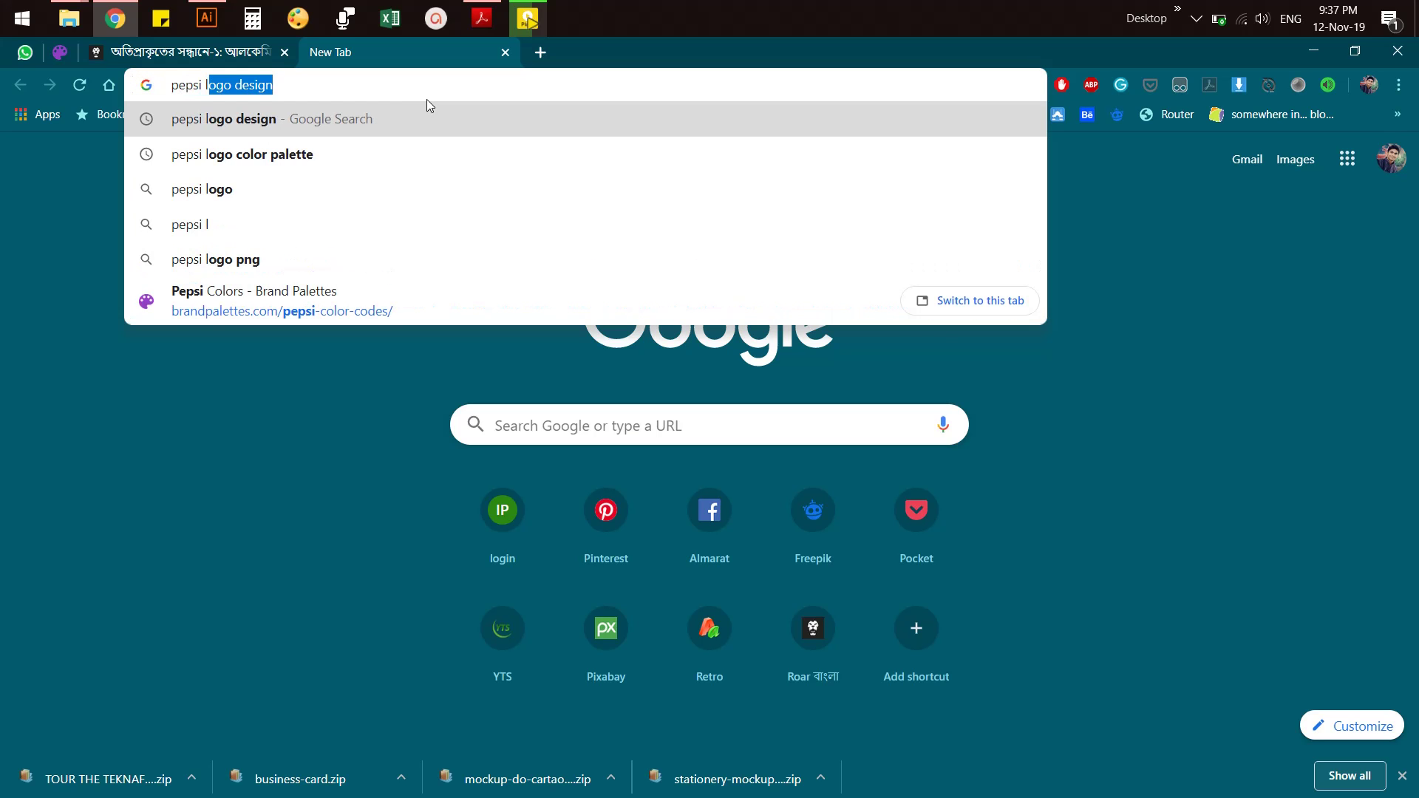
type("i")
key("BackSpace")
type("ogo")
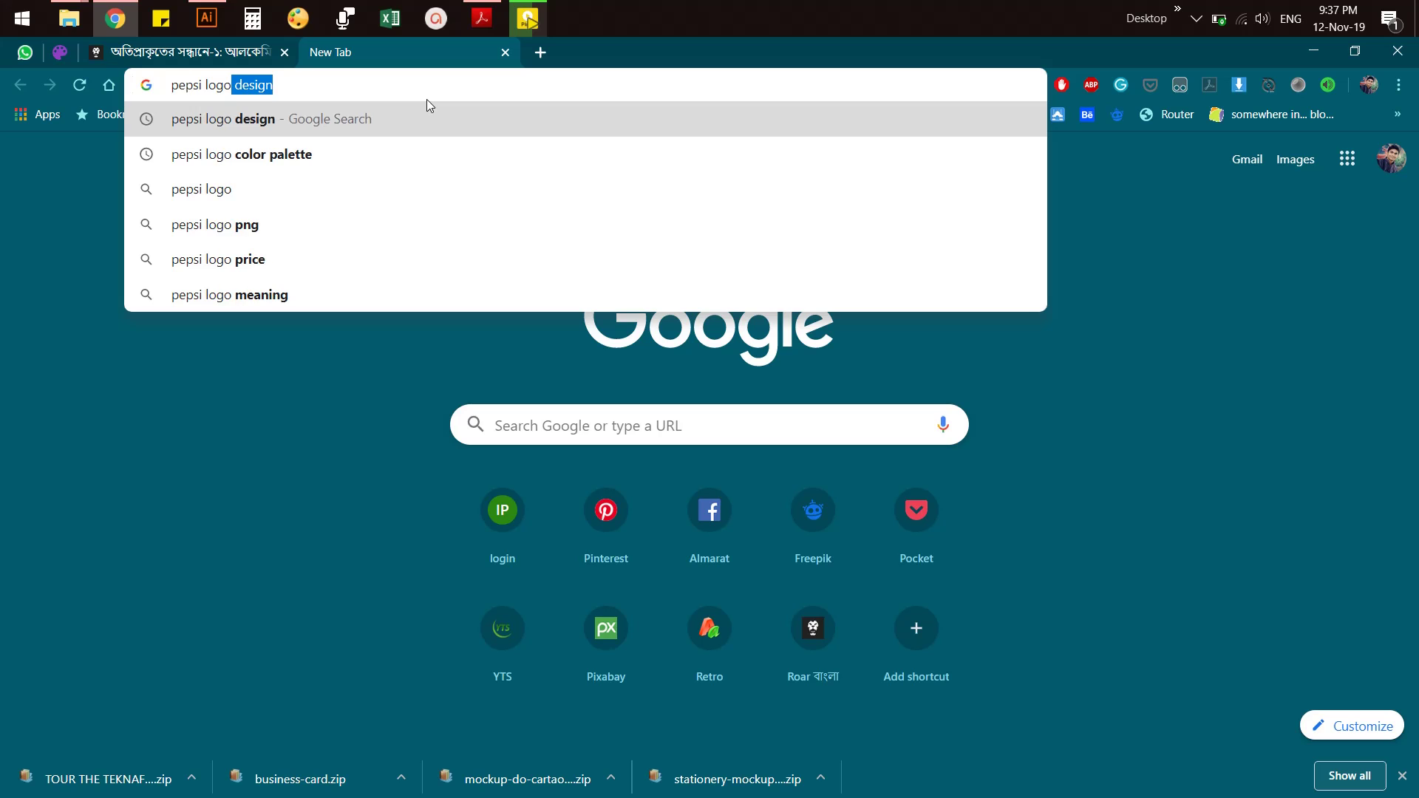
key("Down")
key("Return")
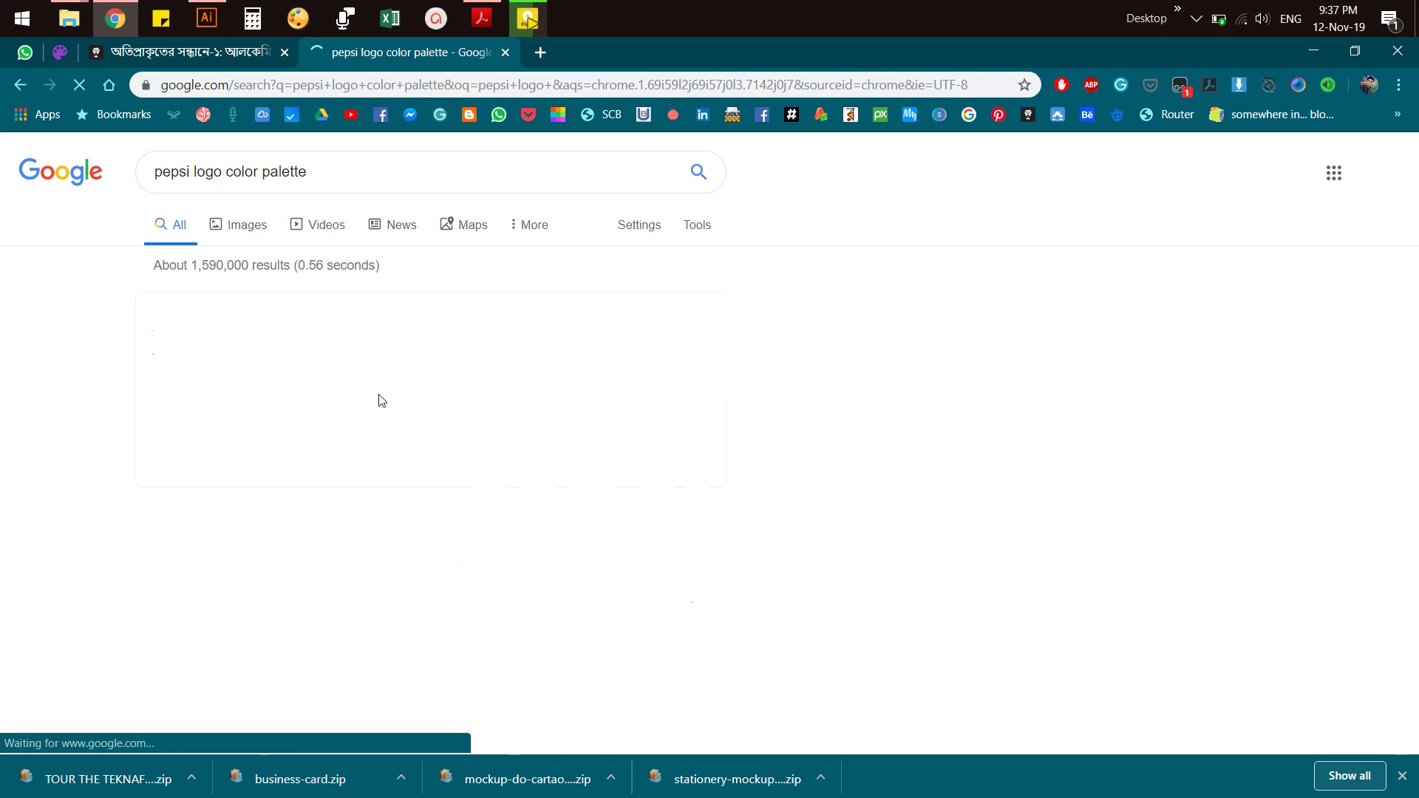
Open the Pepsi Colors - Brand Palettes result and scroll to the RED and BLUE codes
scroll(310, 518, "down", 3)
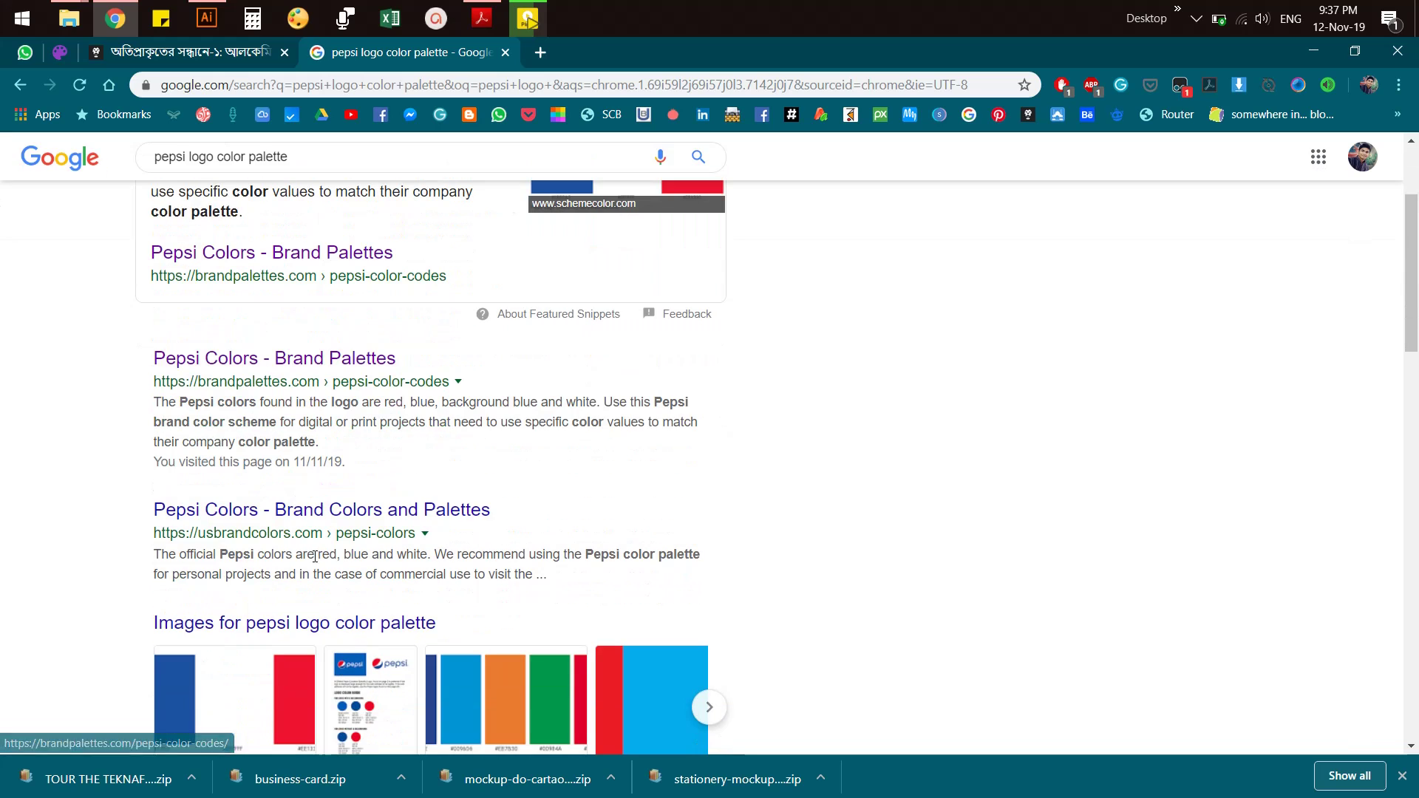
left_click(288, 356)
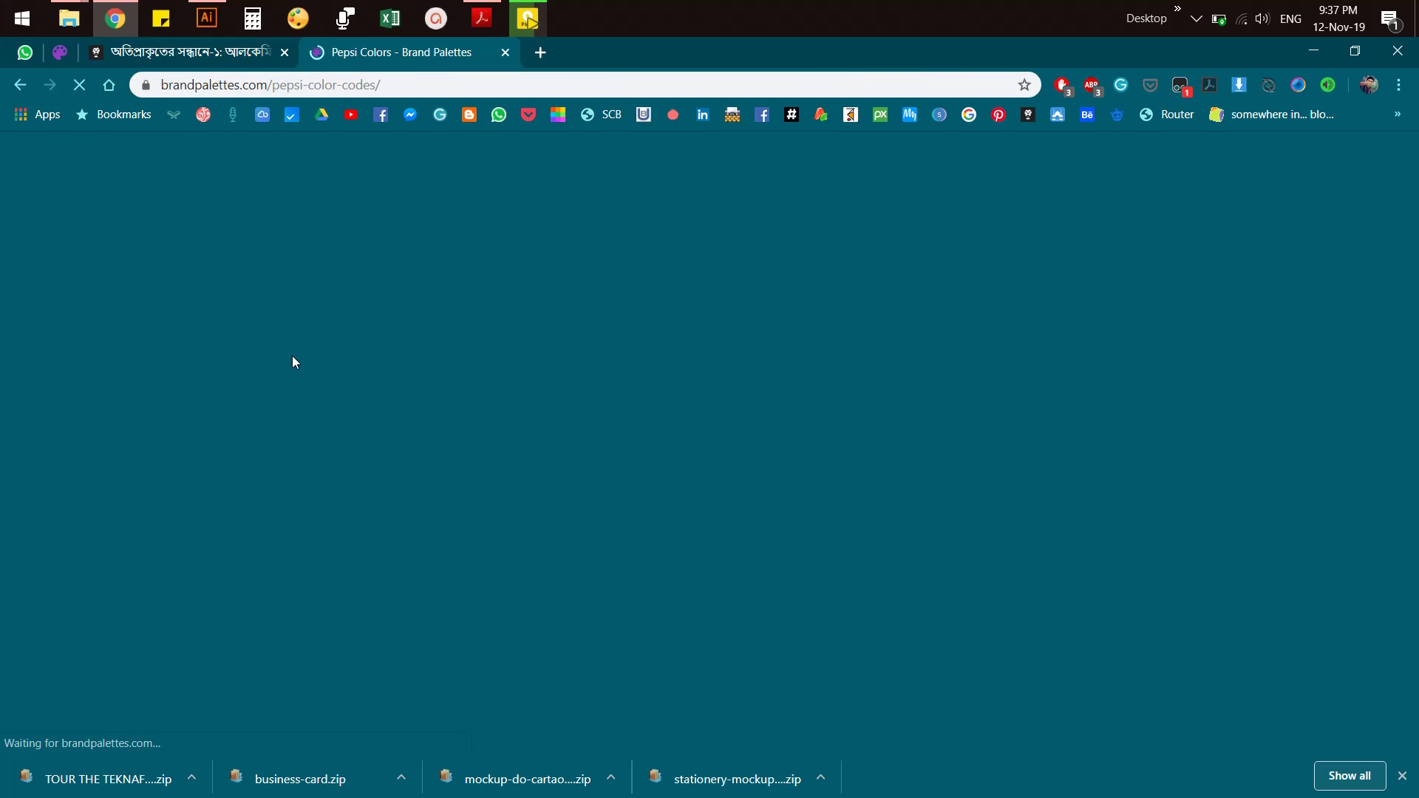
scroll(407, 438, "down", 3)
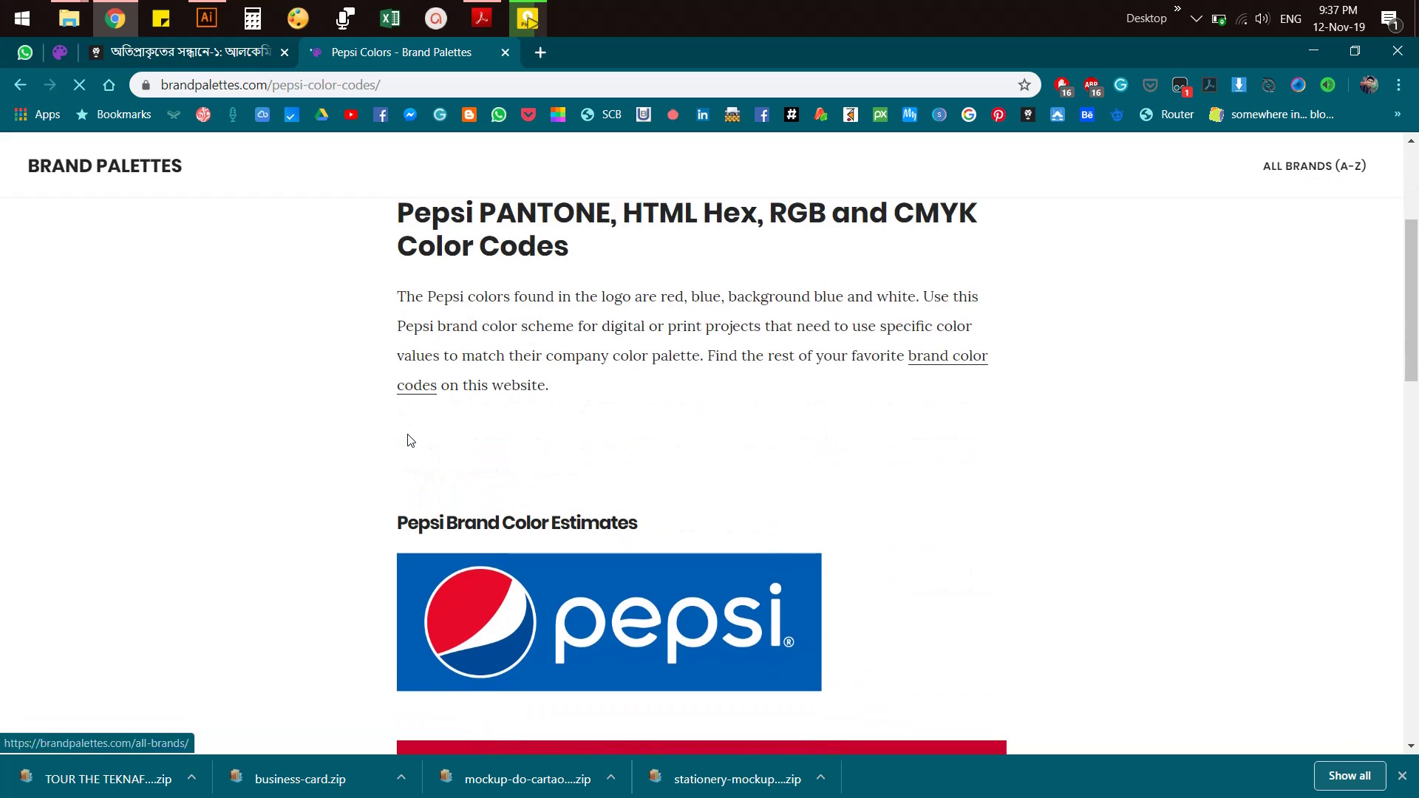
scroll(407, 441, "down", 3)
scroll(407, 440, "down", 3)
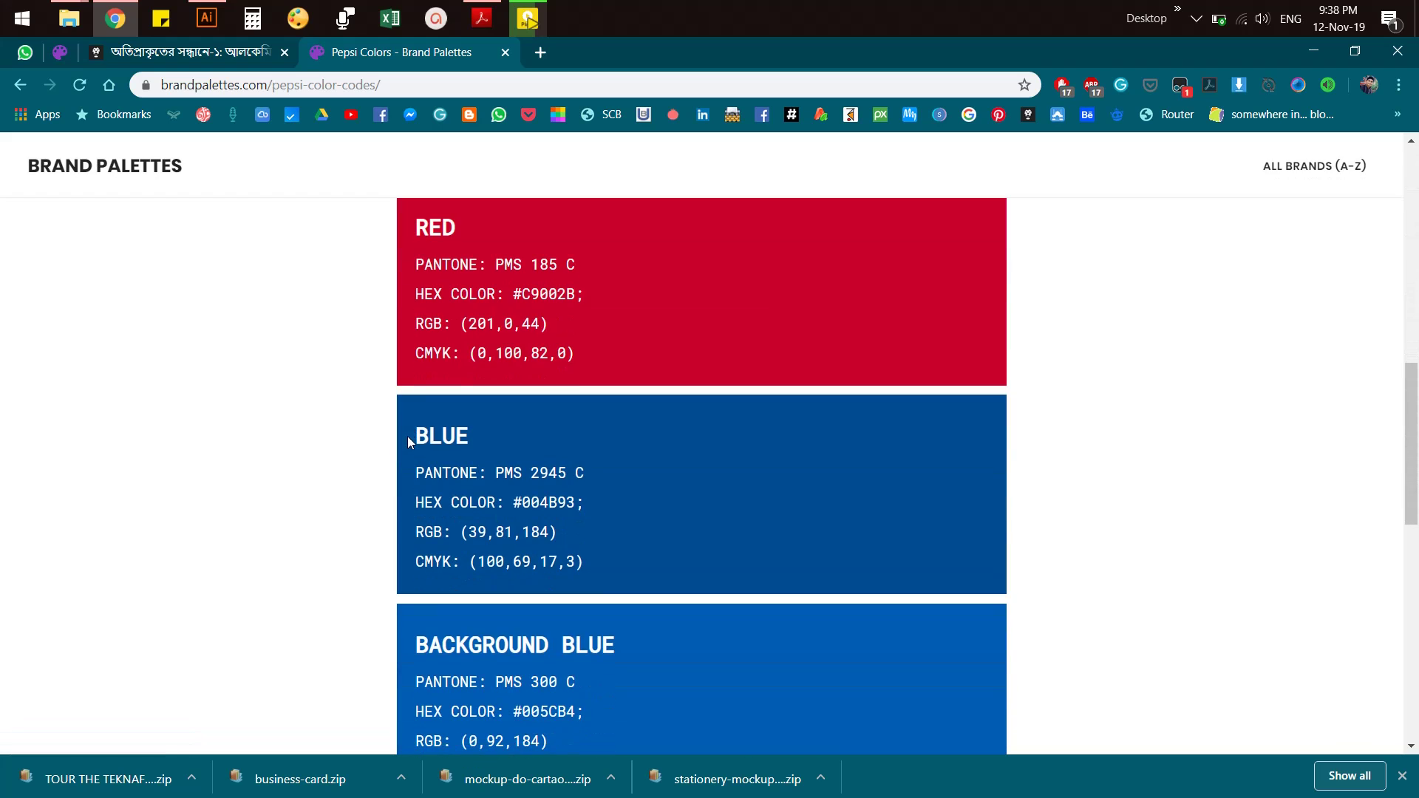
key("alt+Tab")
Draw a square to the upper right of the globe with the Rectangle tool
left_click(25, 266)
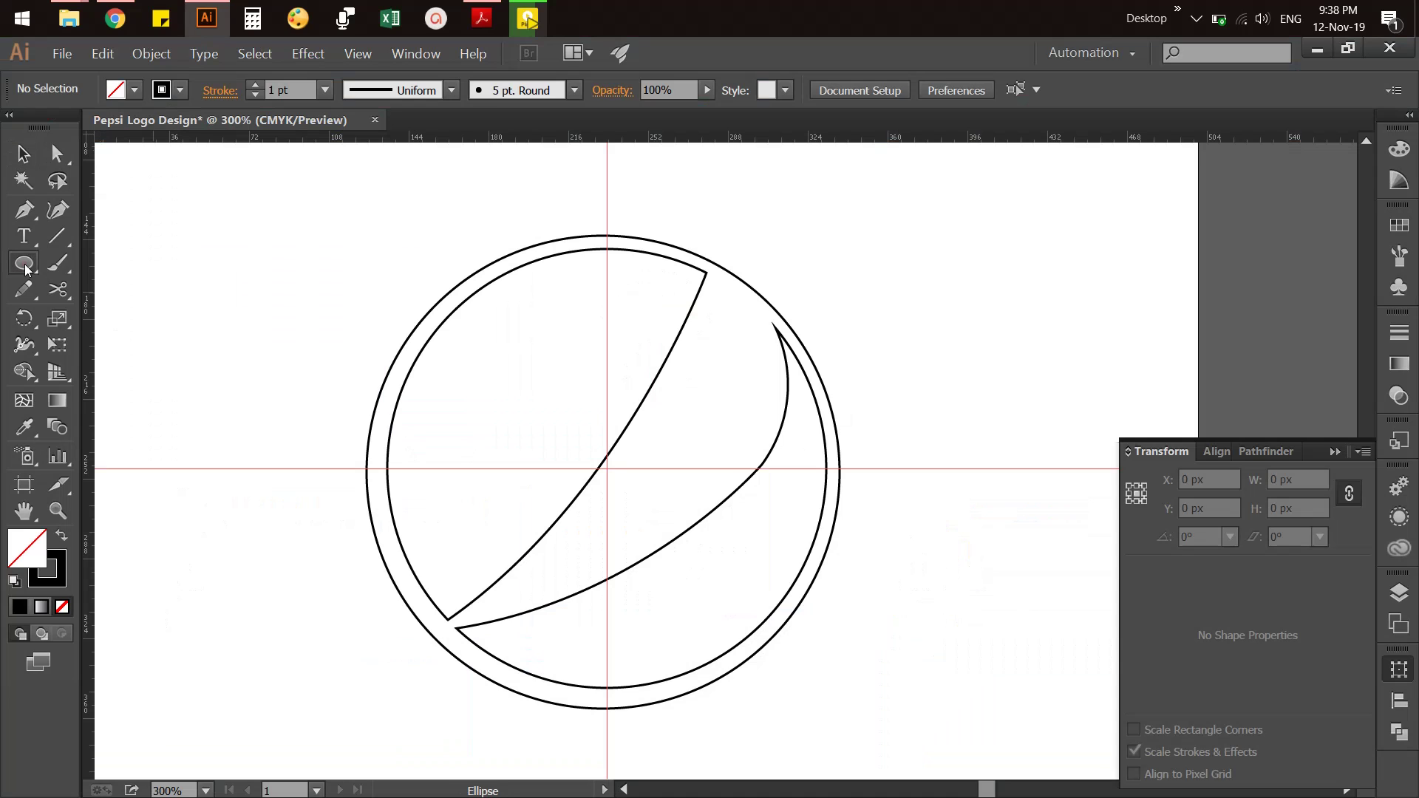
left_click_drag(25, 268, 120, 315)
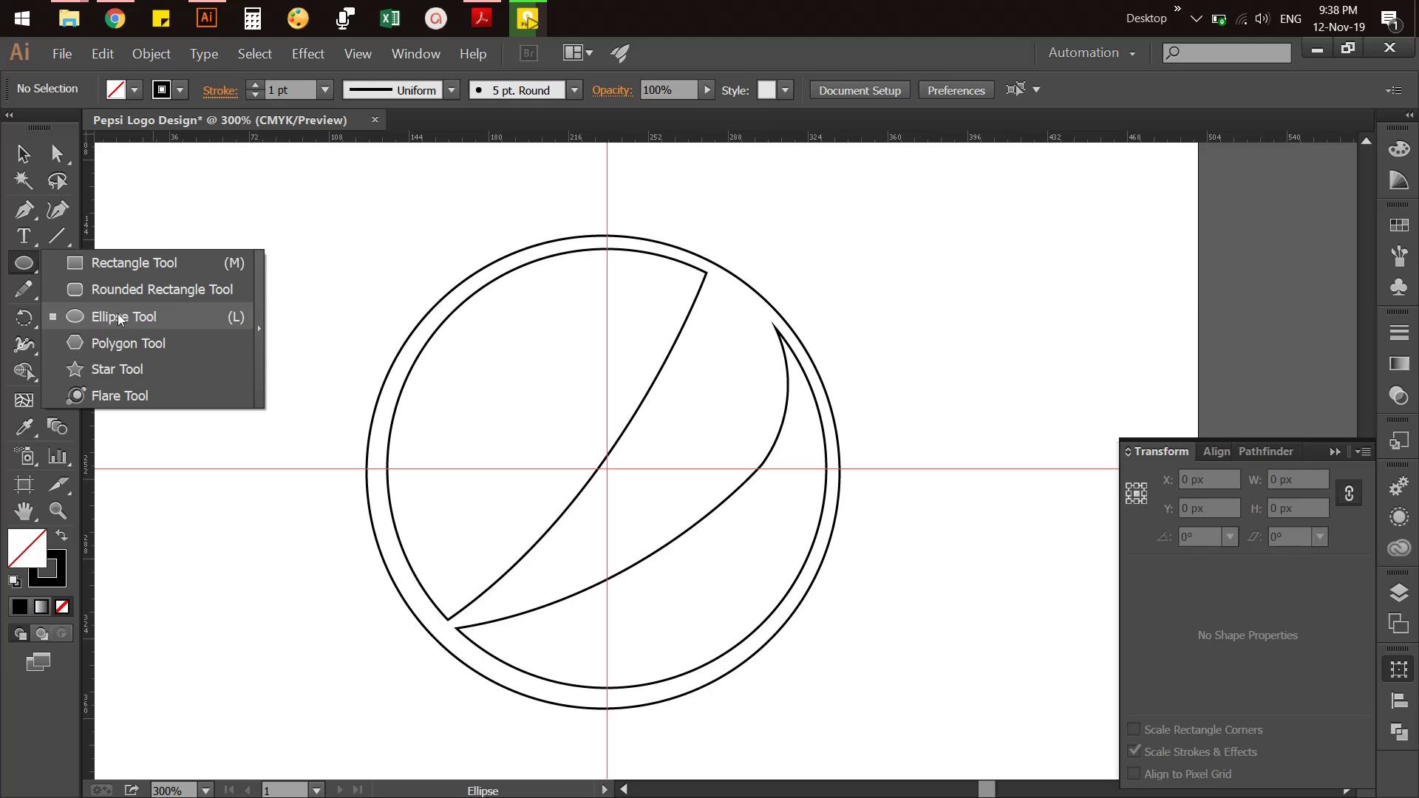
left_click_drag(120, 320, 118, 268)
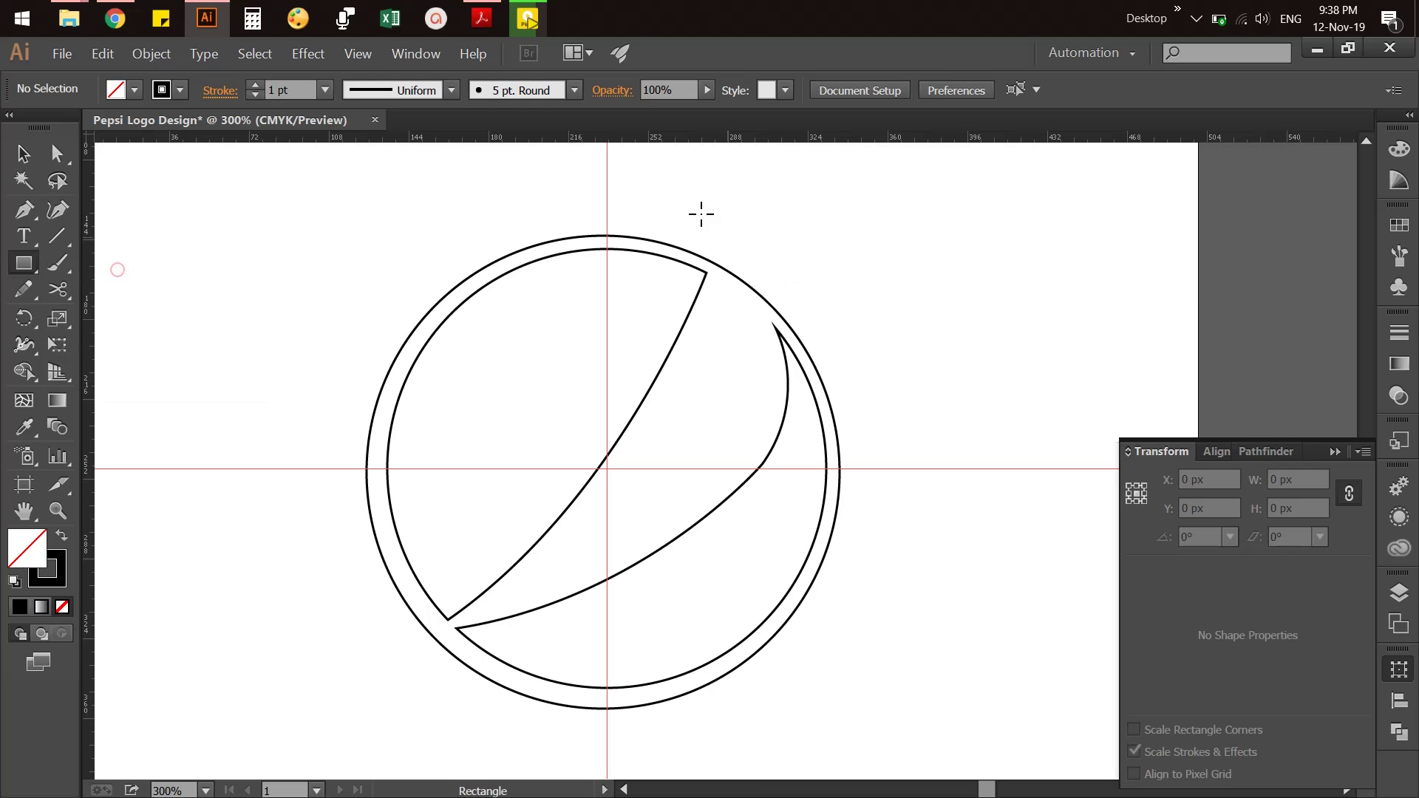
left_click_drag(850, 229, 953, 330)
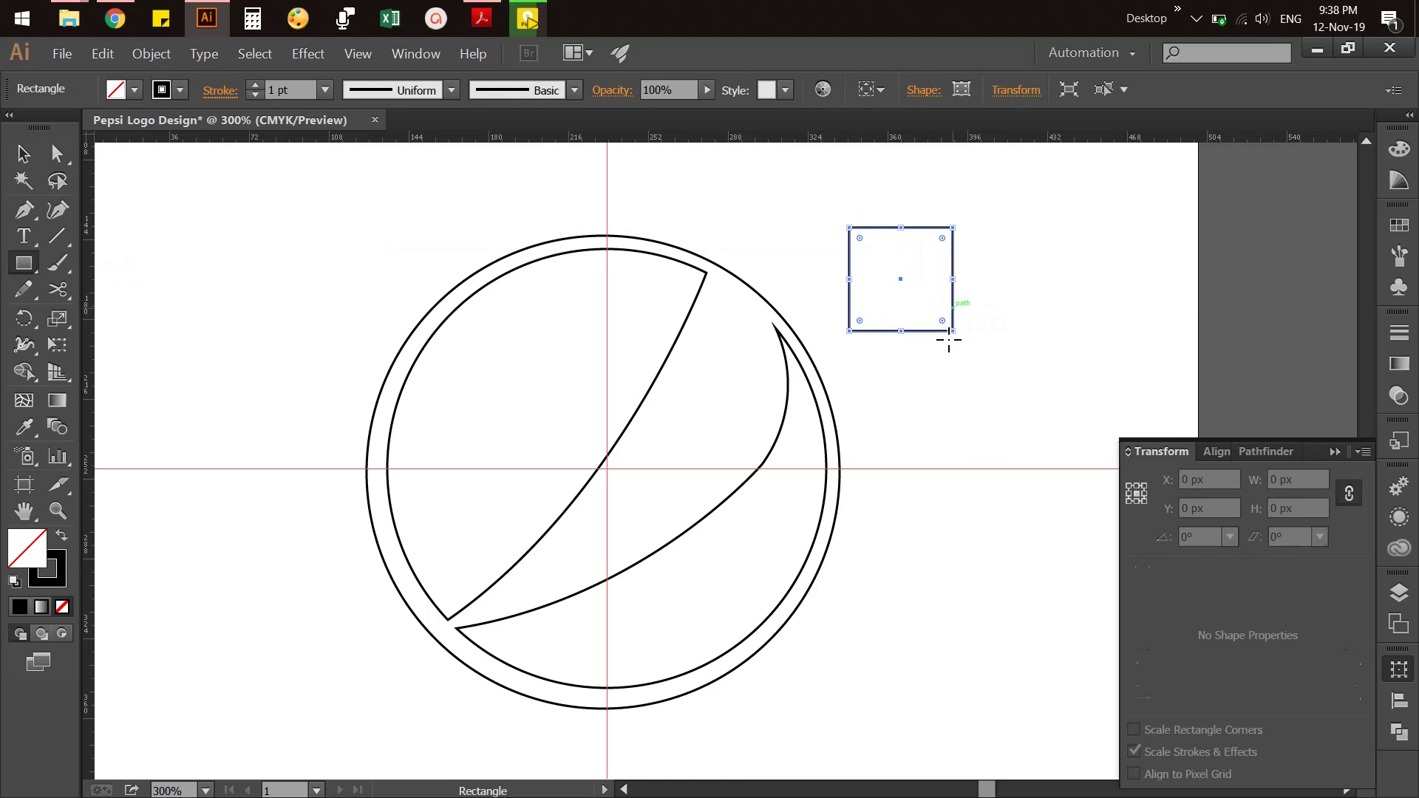
Duplicate the square to the right twice, forming a row of three equal squares
key("v")
left_click(970, 322)
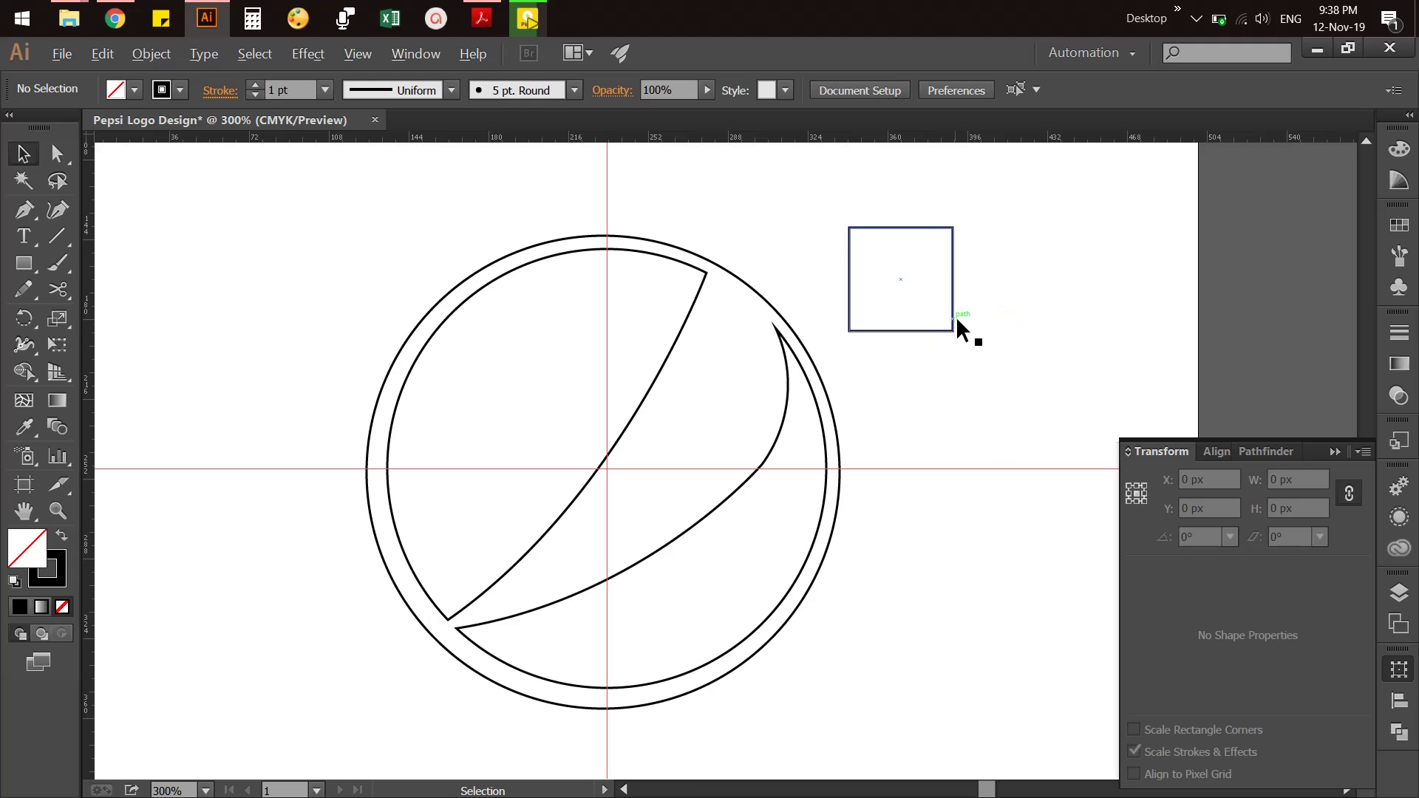
mouse_move(957, 317)
left_mouse_down()
mouse_move(1048, 325)
mouse_move(1195, 307)
left_mouse_up()
key("ctrl+z")
key("ctrl+shift+z")
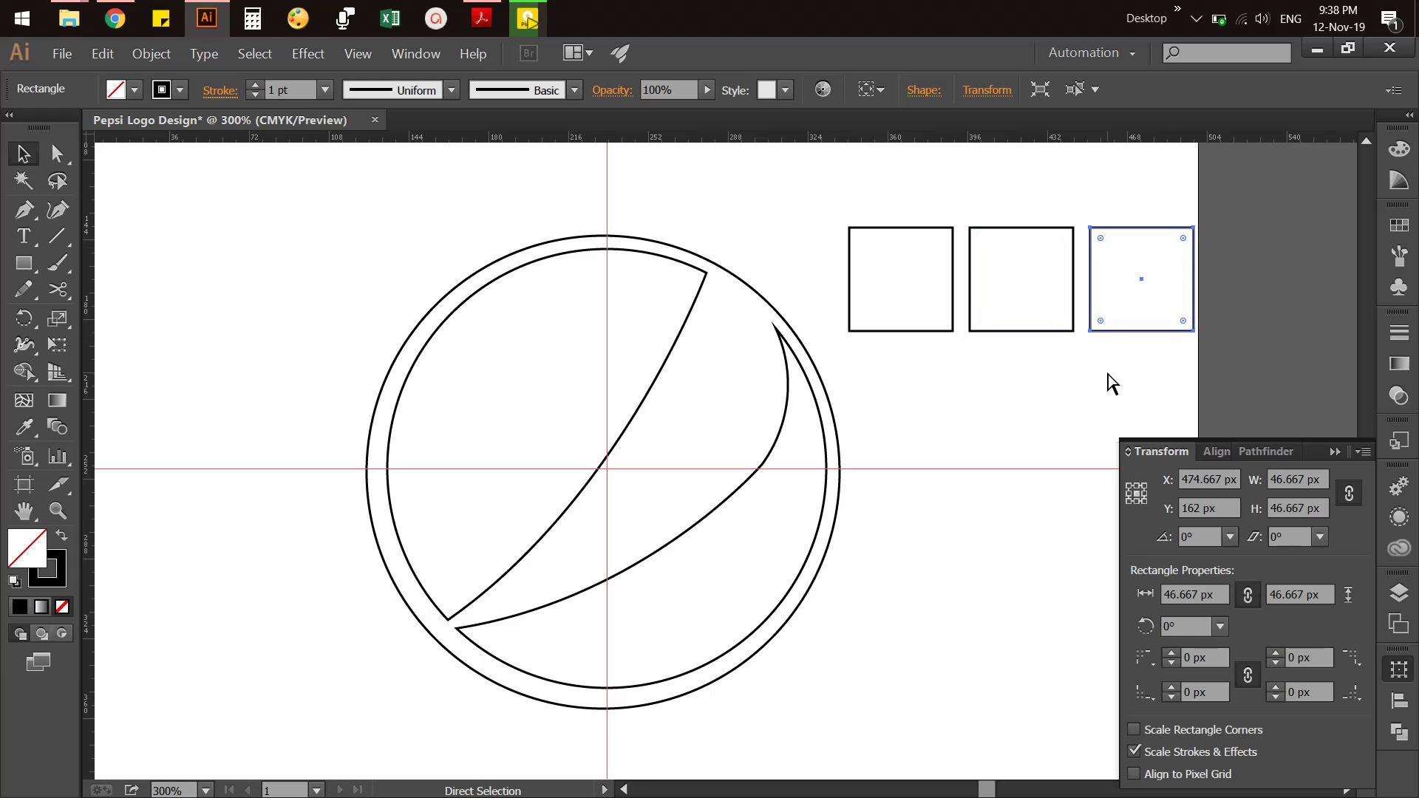
left_click(1040, 378)
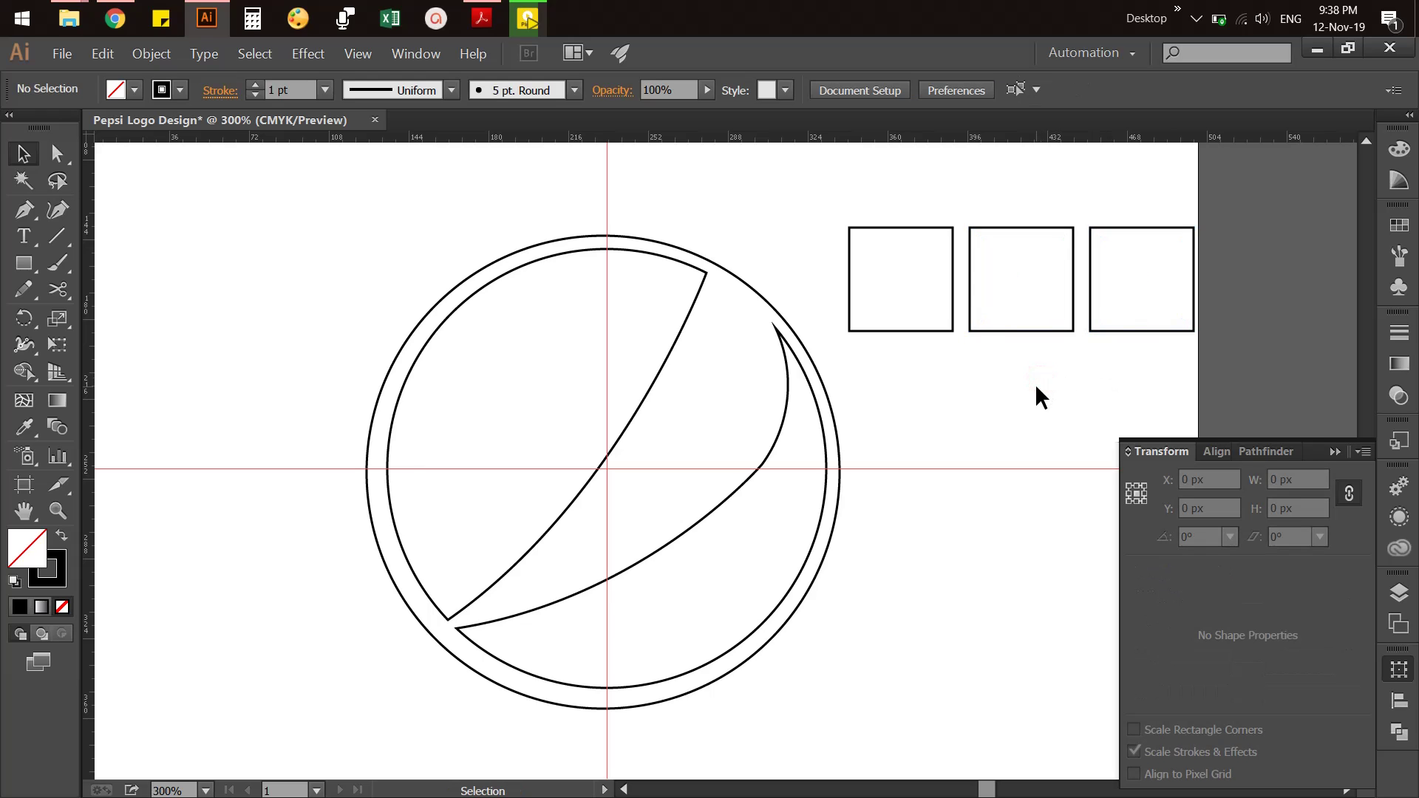
Scale the three squares down together
left_click_drag(891, 194, 1134, 367)
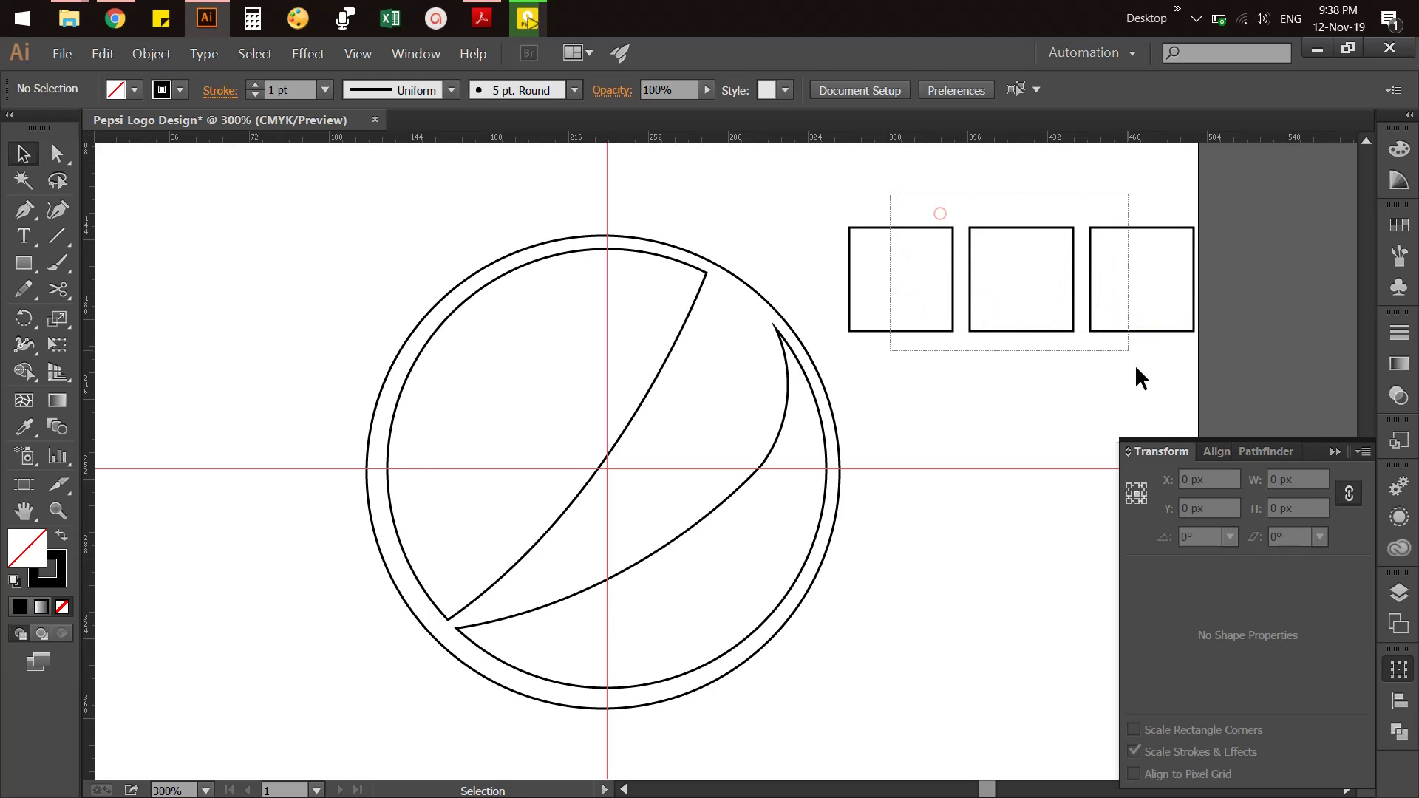
left_click(1399, 701)
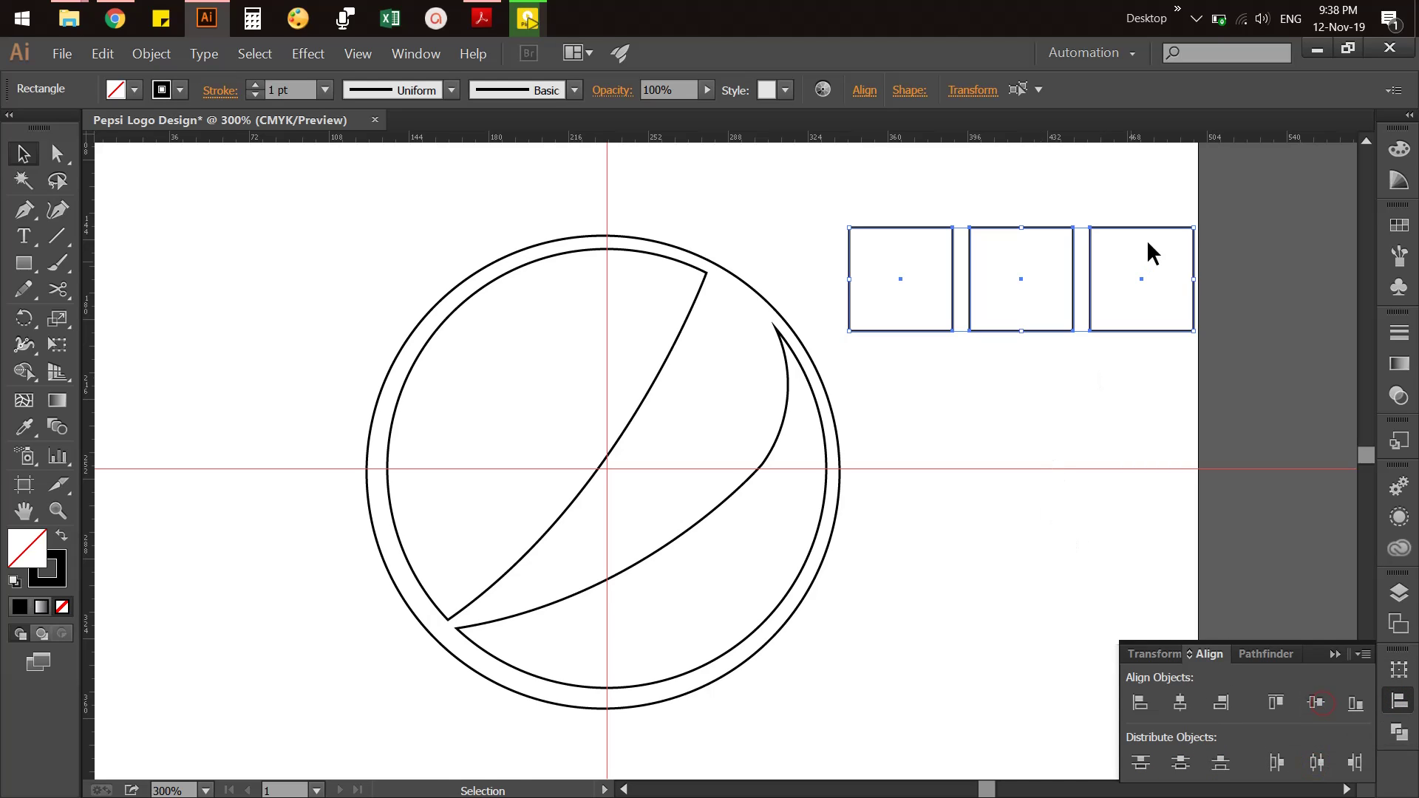
left_click_drag(1194, 228, 1125, 249)
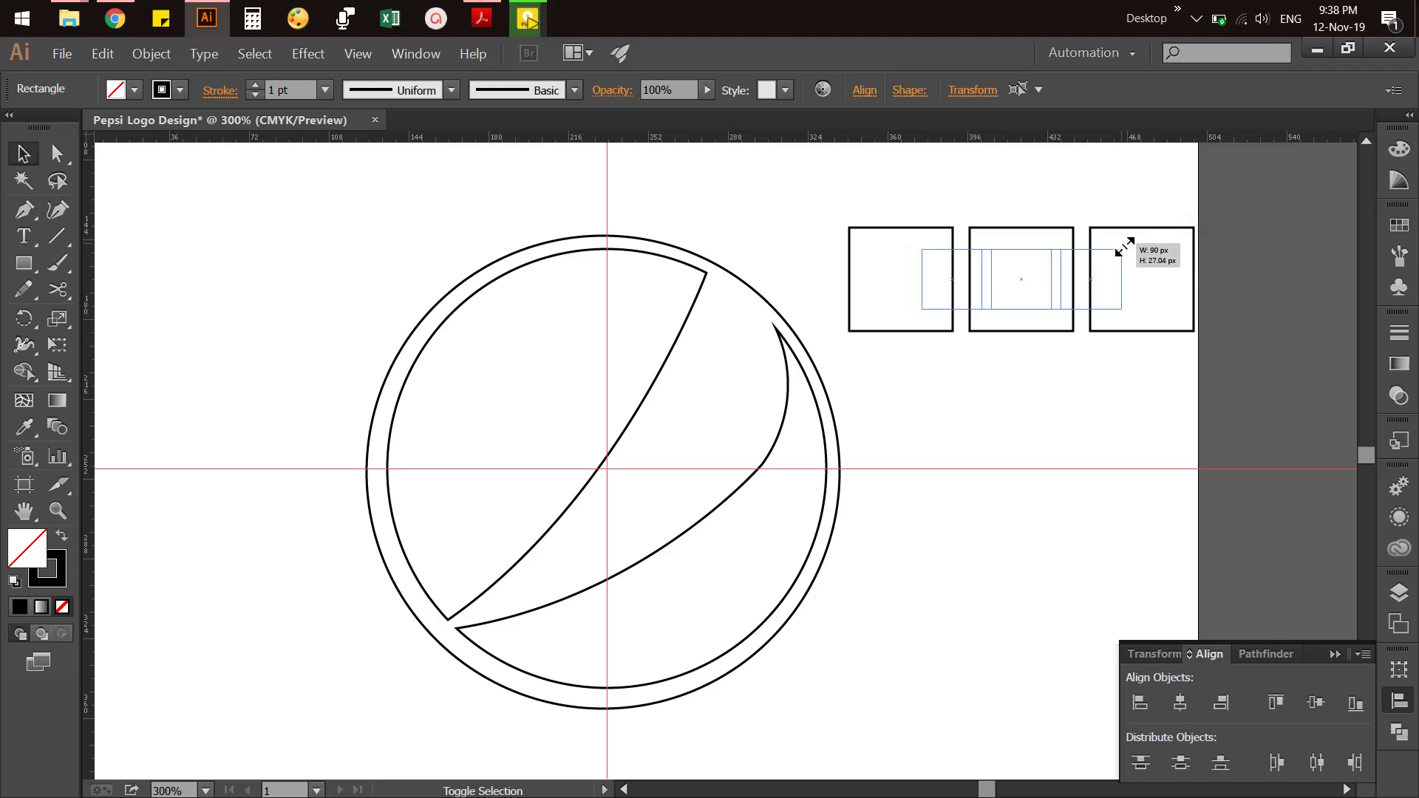
left_click(1083, 368)
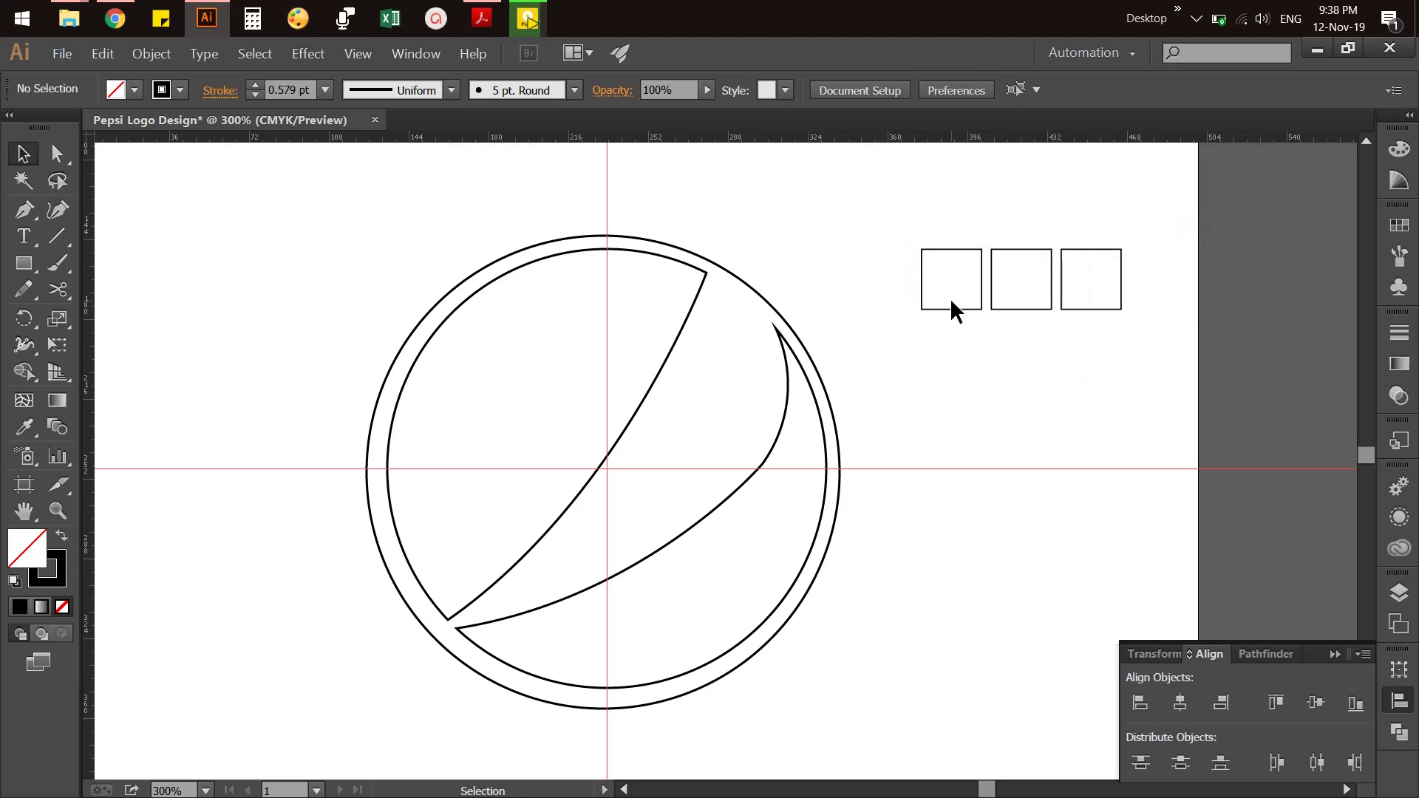
Give the three squares a black fill and a white outline
left_click_drag(922, 224, 1142, 329)
left_click(1399, 147)
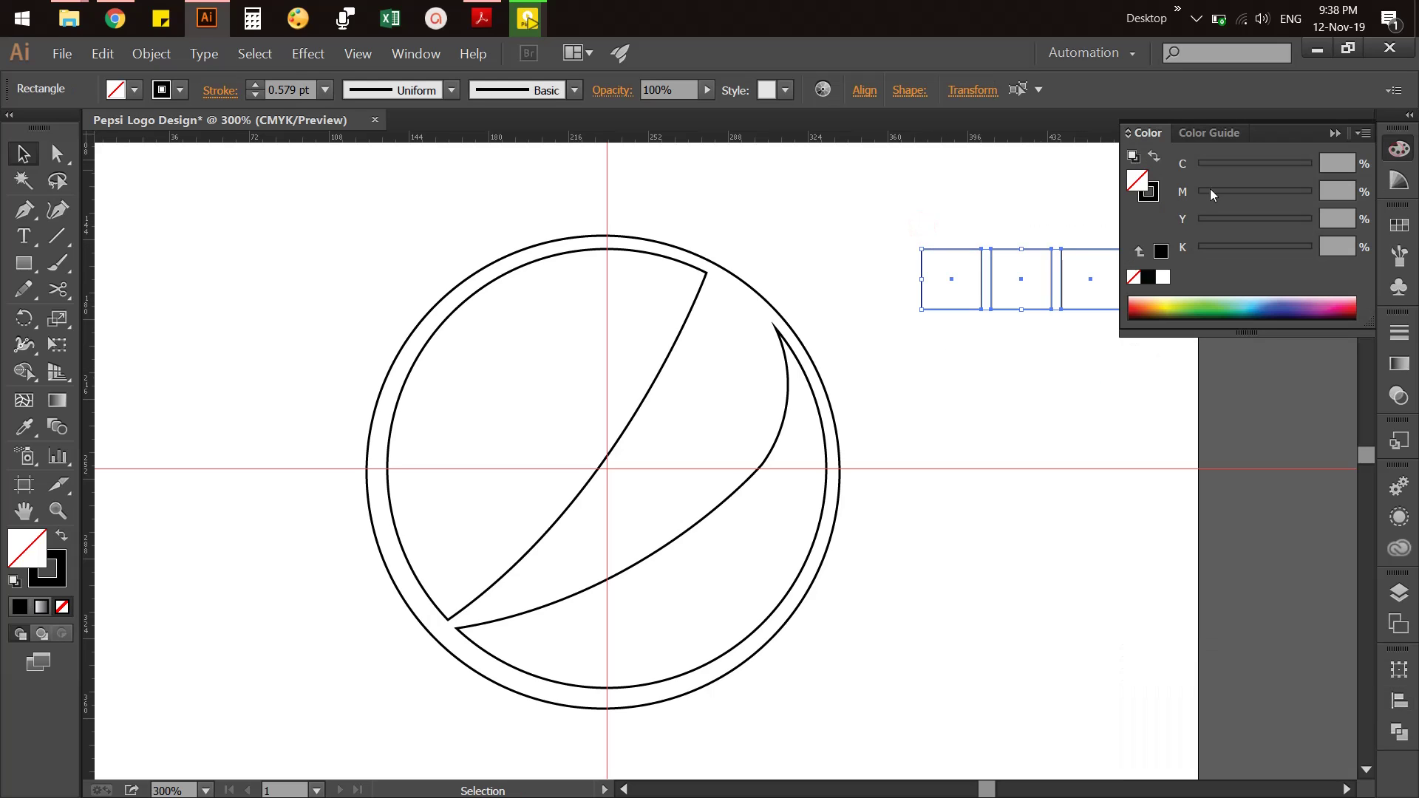
left_click(1148, 277)
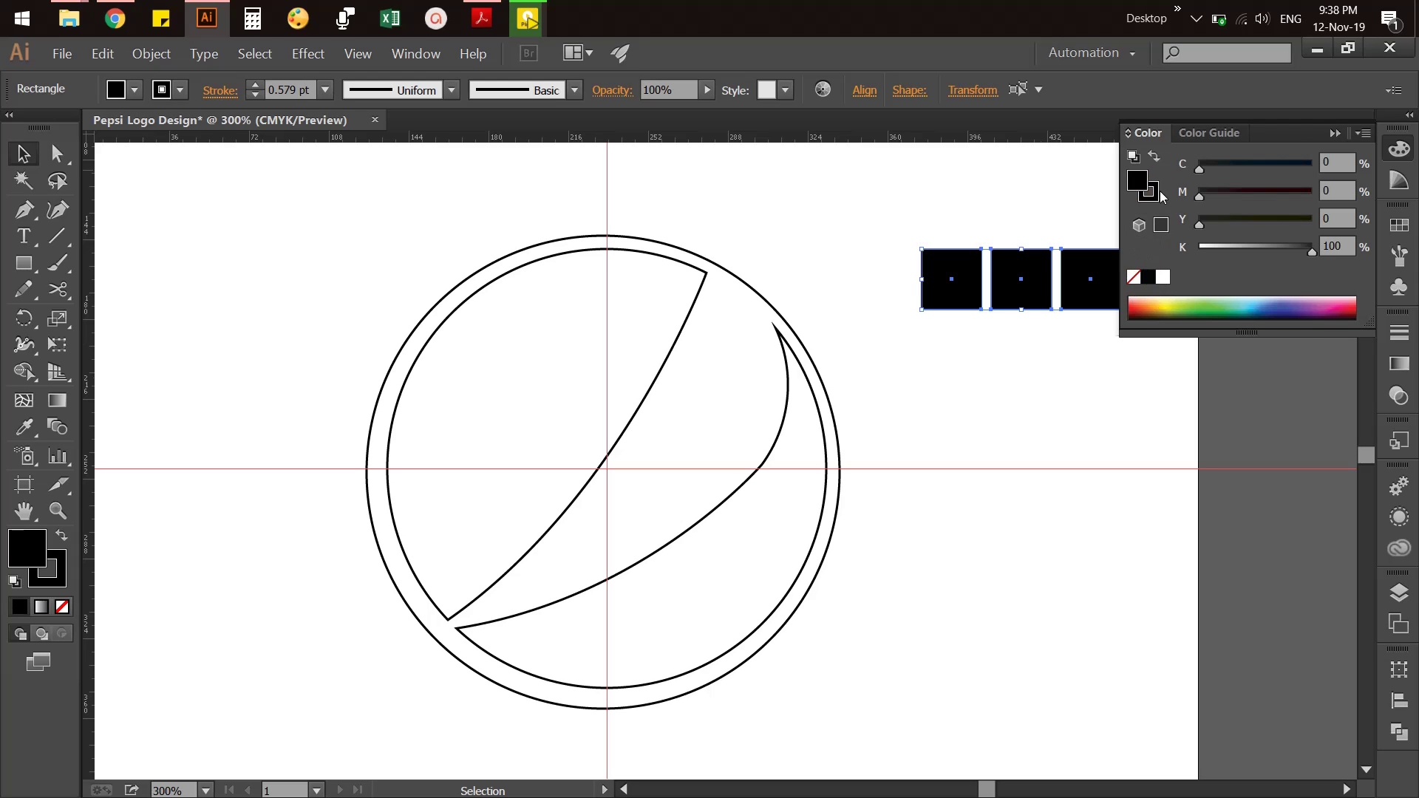
left_click(1157, 194)
left_click(1163, 277)
left_click(1136, 180)
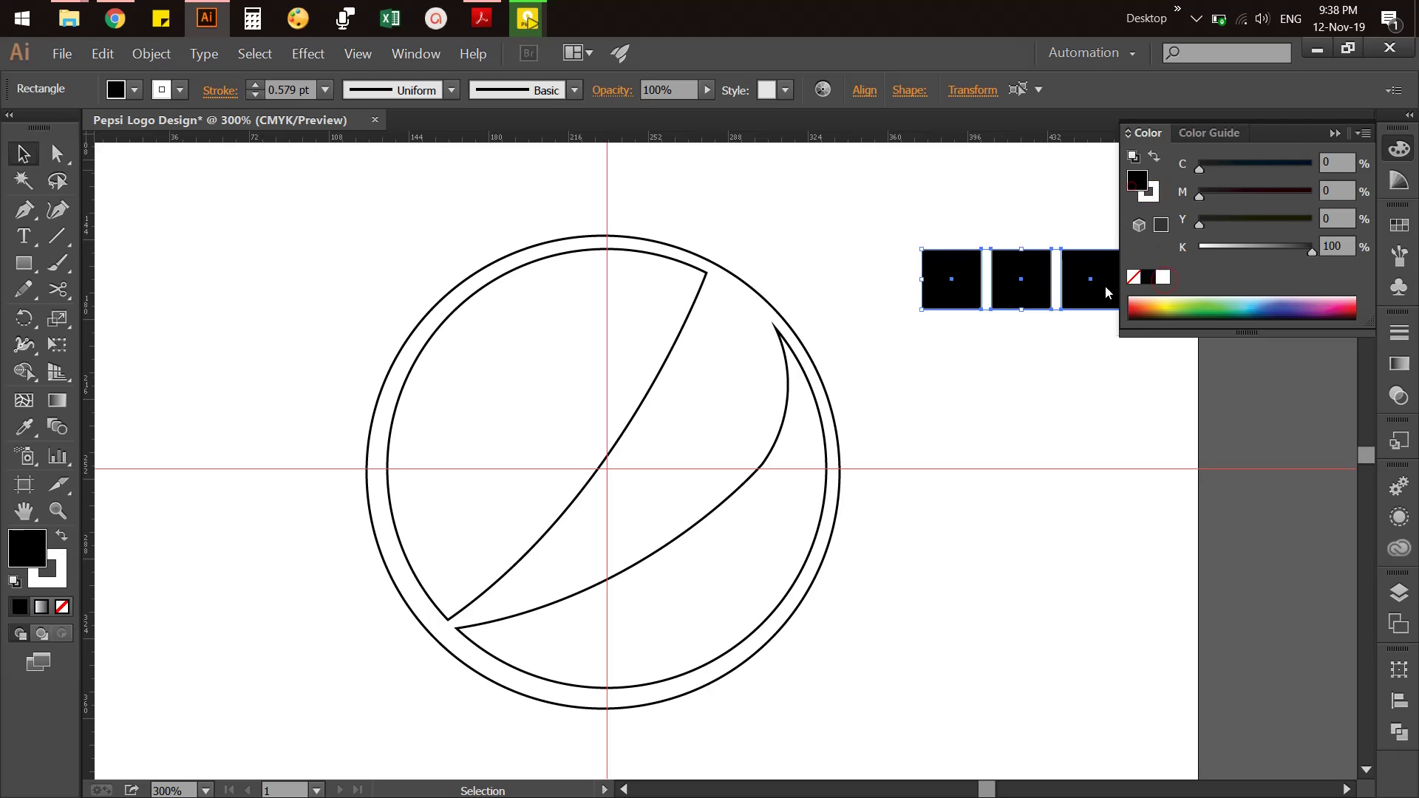
left_click(1062, 391)
Fill the first square with Pepsi red C9002B copied from the palette page
left_click(963, 293)
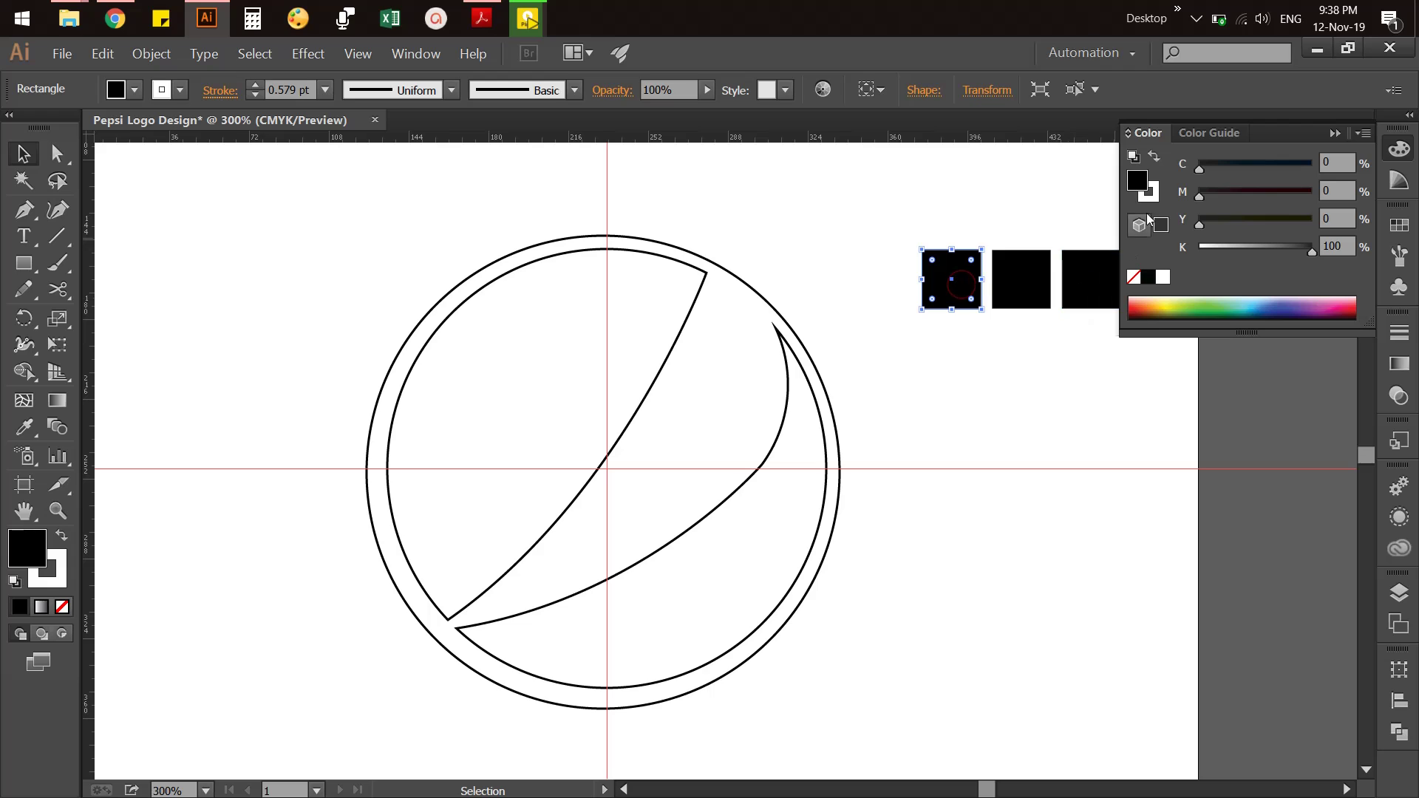
double_click(1139, 180)
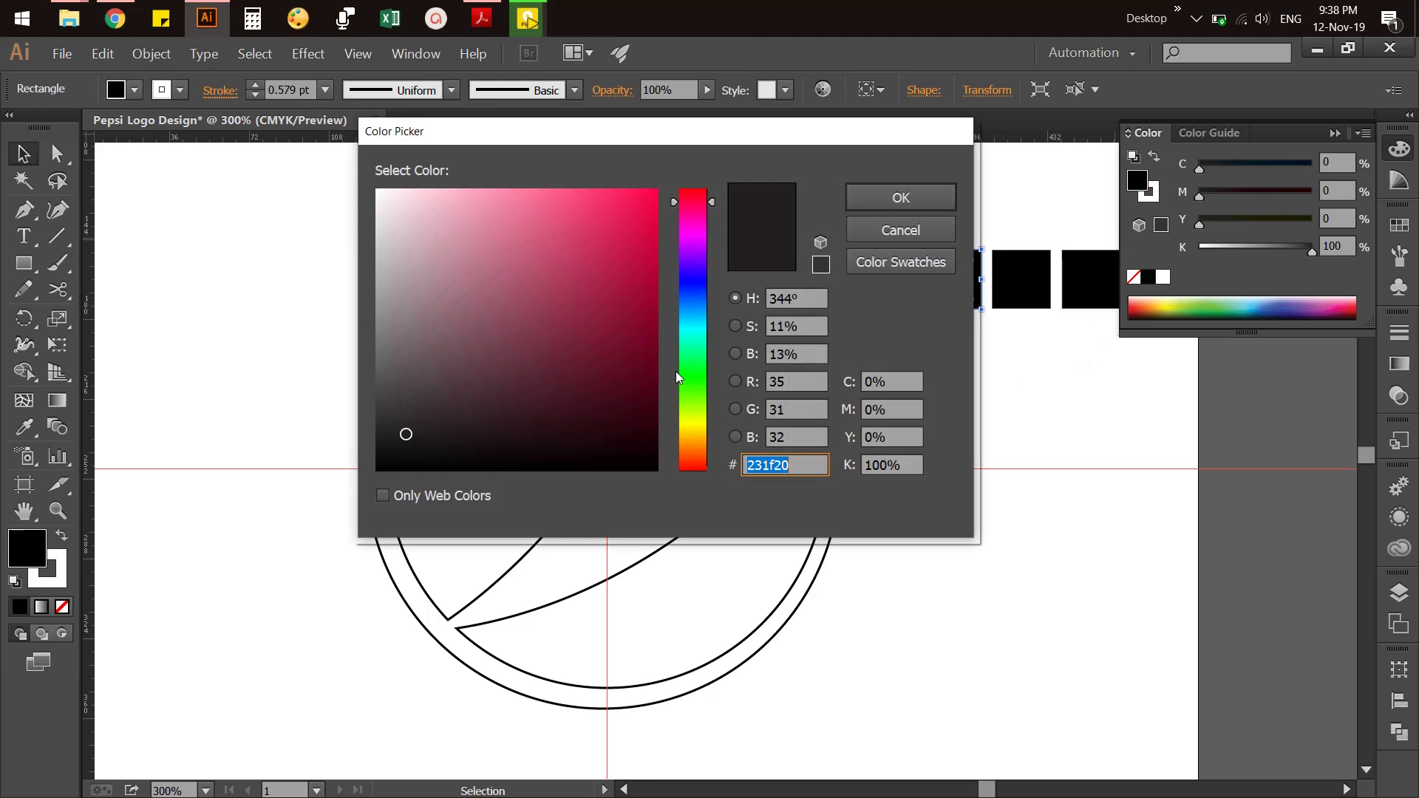
key("alt+Tab")
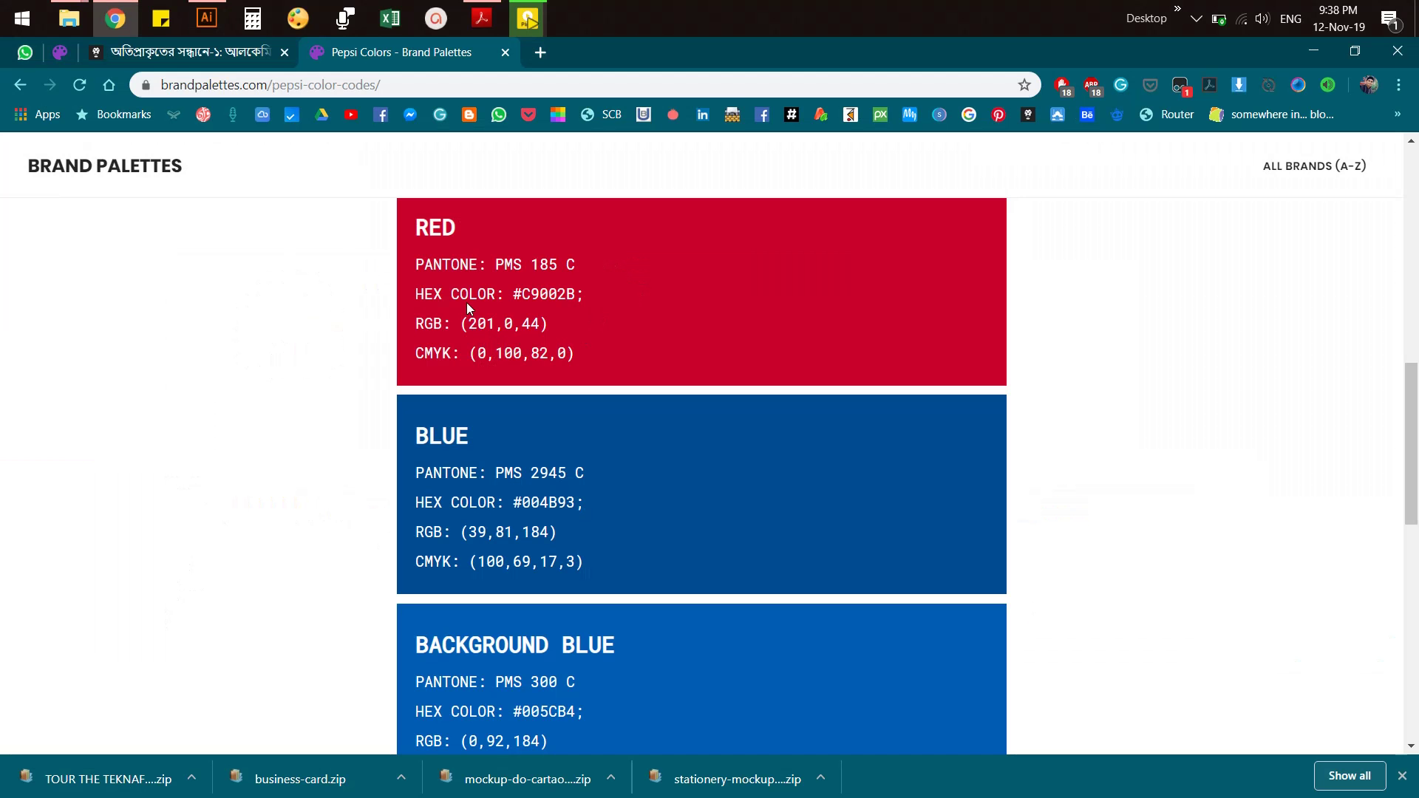
left_click_drag(527, 294, 574, 294)
key("ctrl+c")
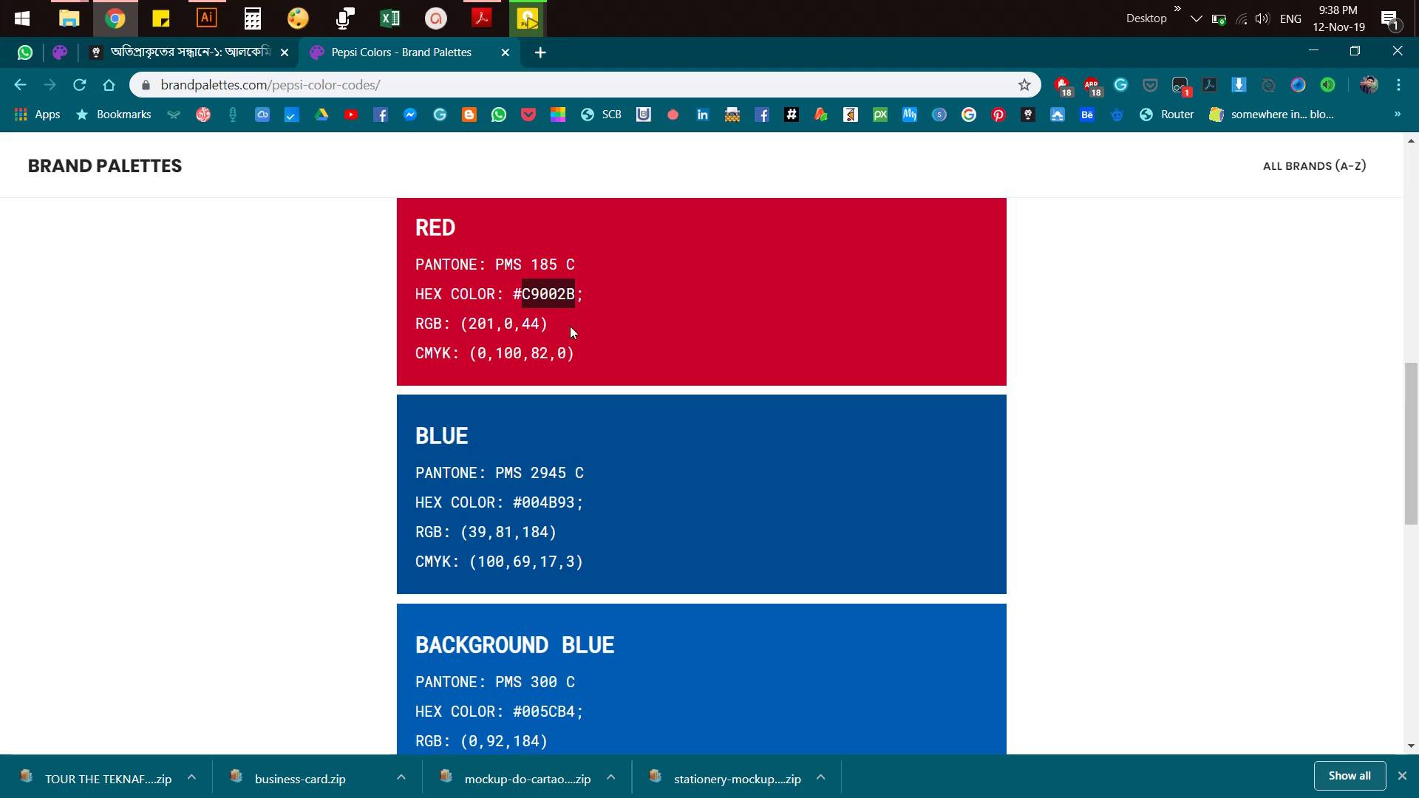
key("alt+Tab")
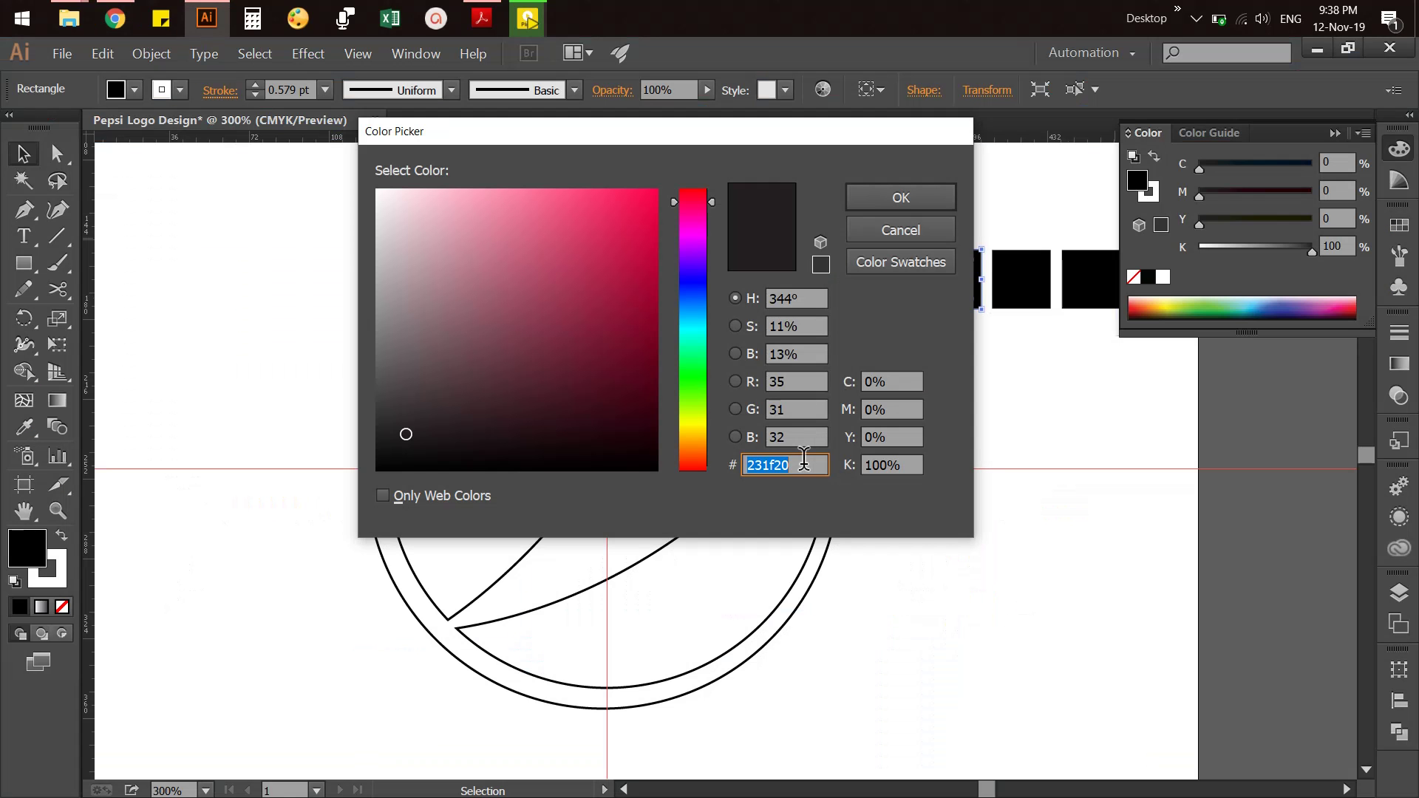
key("ctrl+v")
left_click(886, 200)
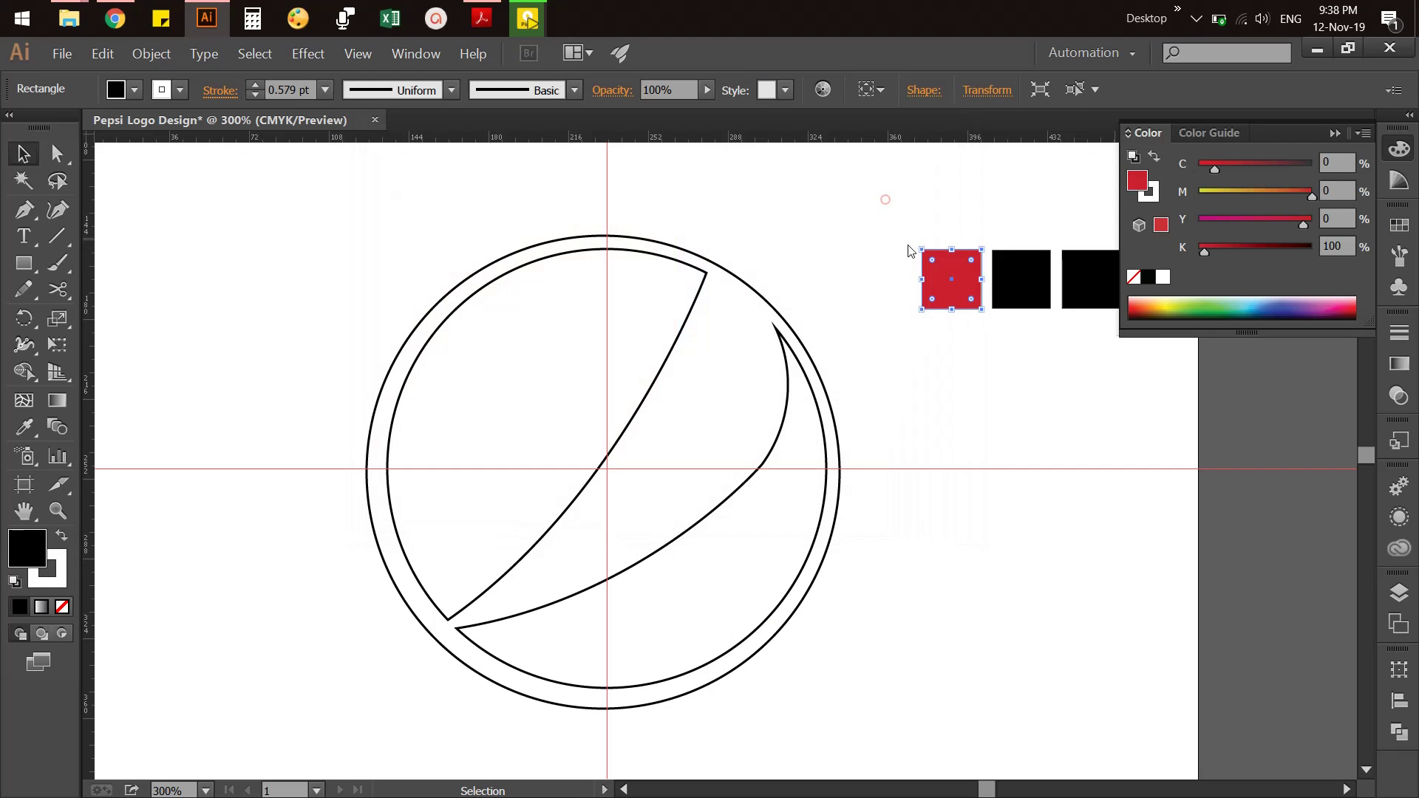
Fill the second square with Pepsi blue 004B93 copied from the palette page
left_click(1014, 299)
key("alt+Tab")
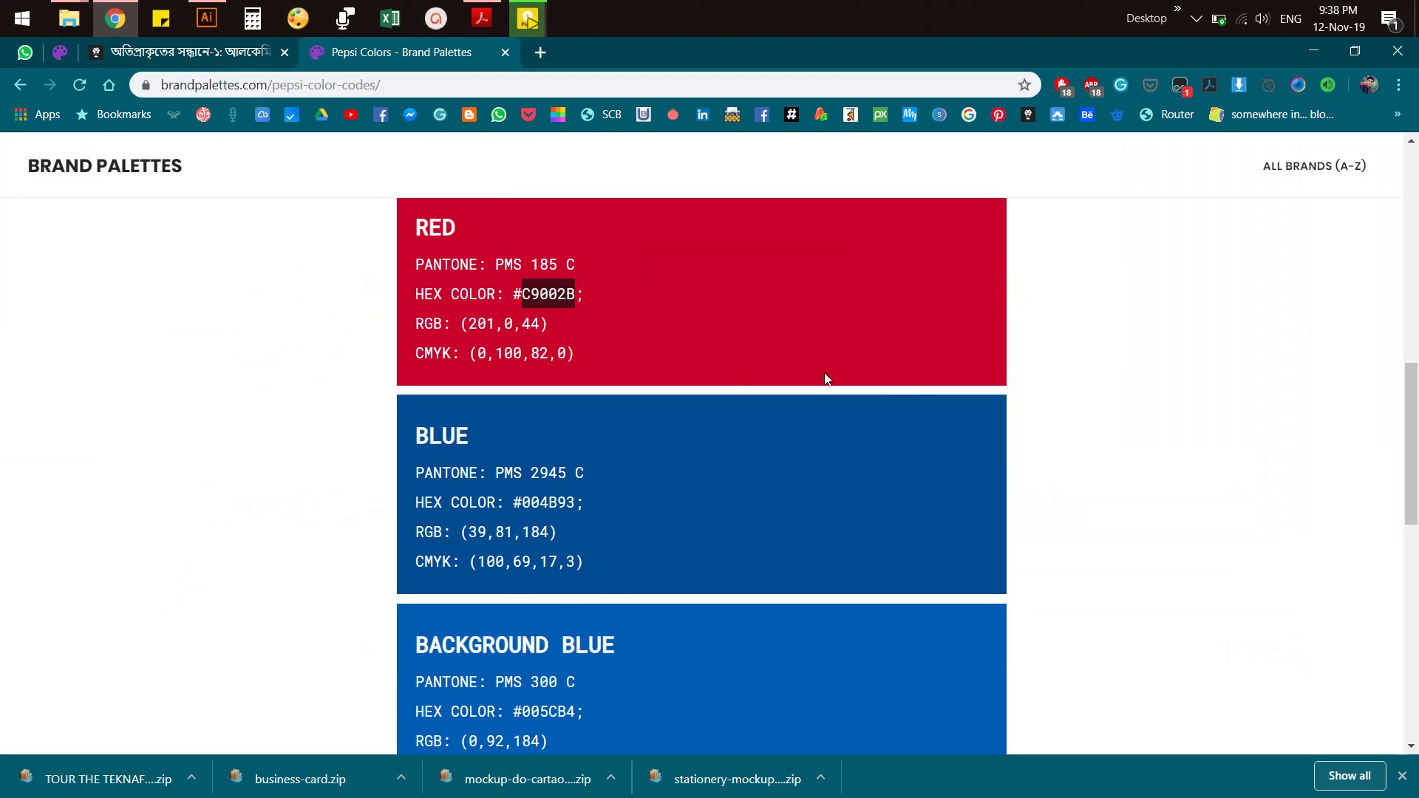
key("alt+Tab")
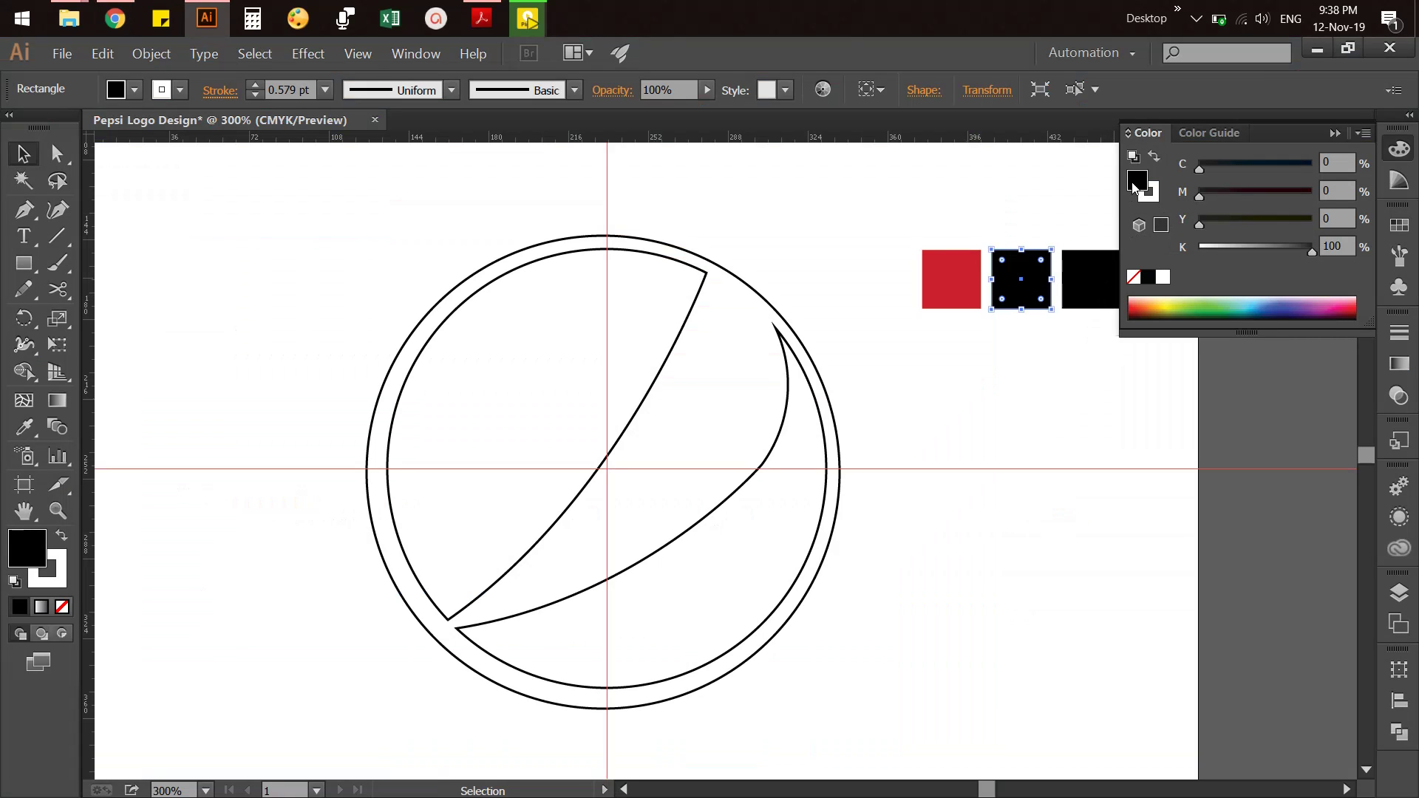
double_click(1136, 187)
key("alt+Tab")
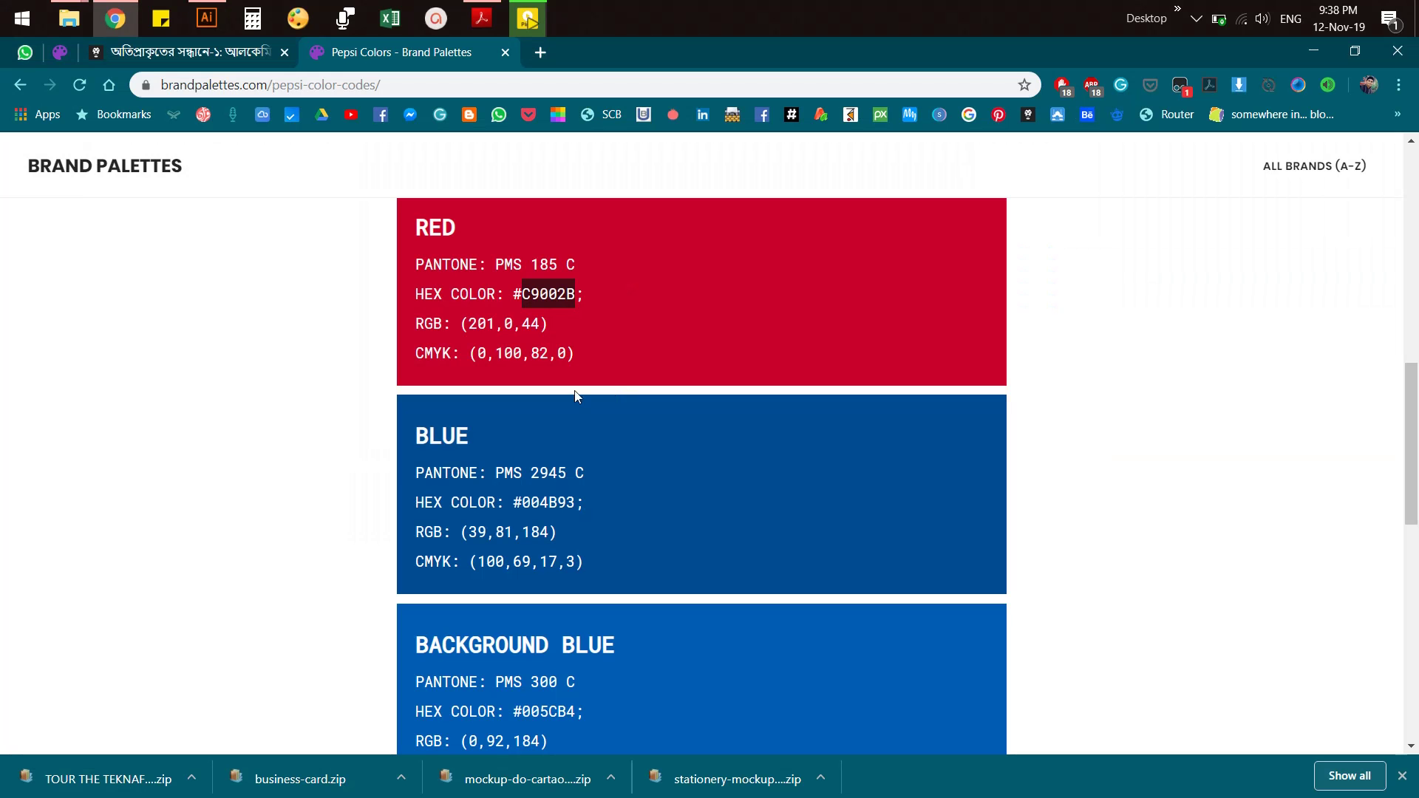
left_click_drag(523, 503, 570, 503)
key("ctrl+c")
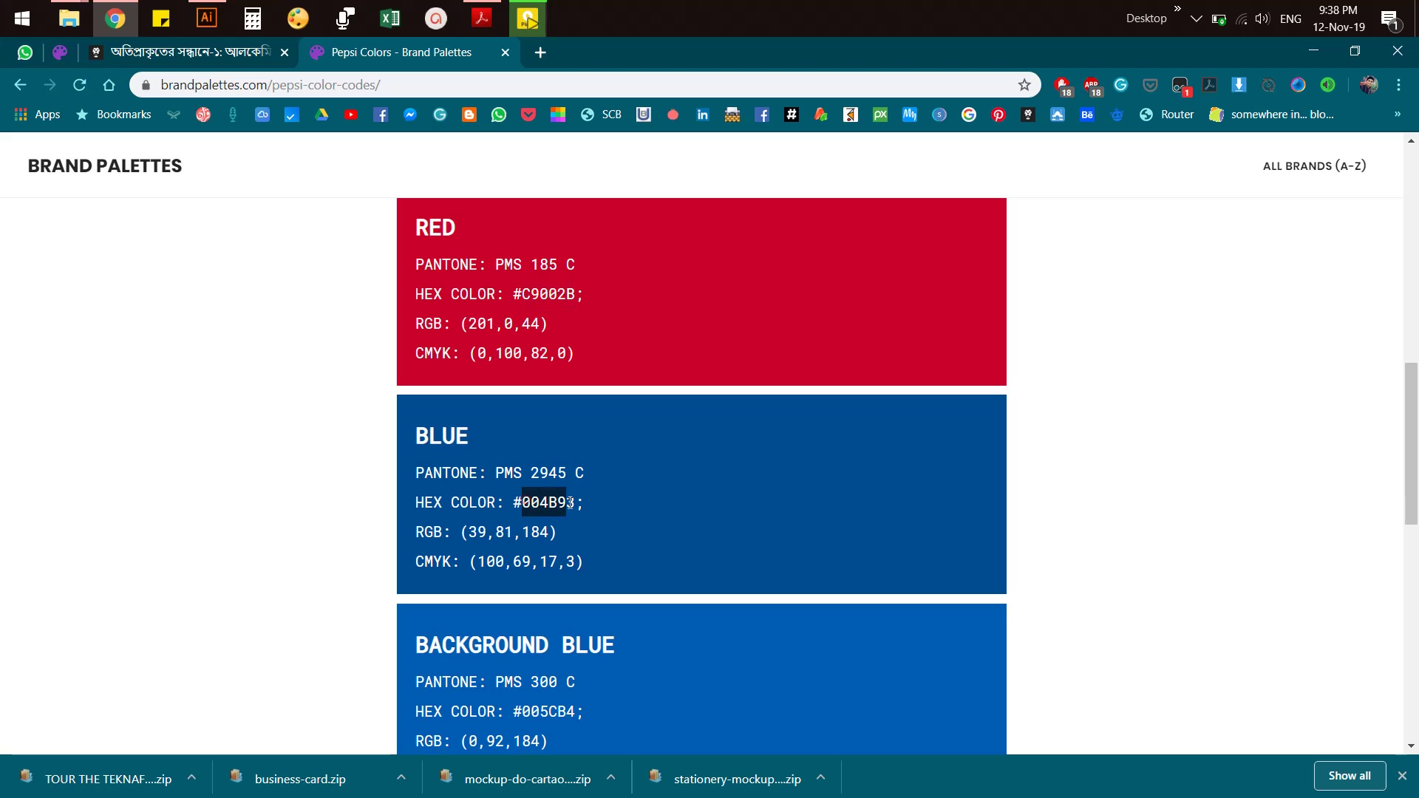
key("alt+Tab")
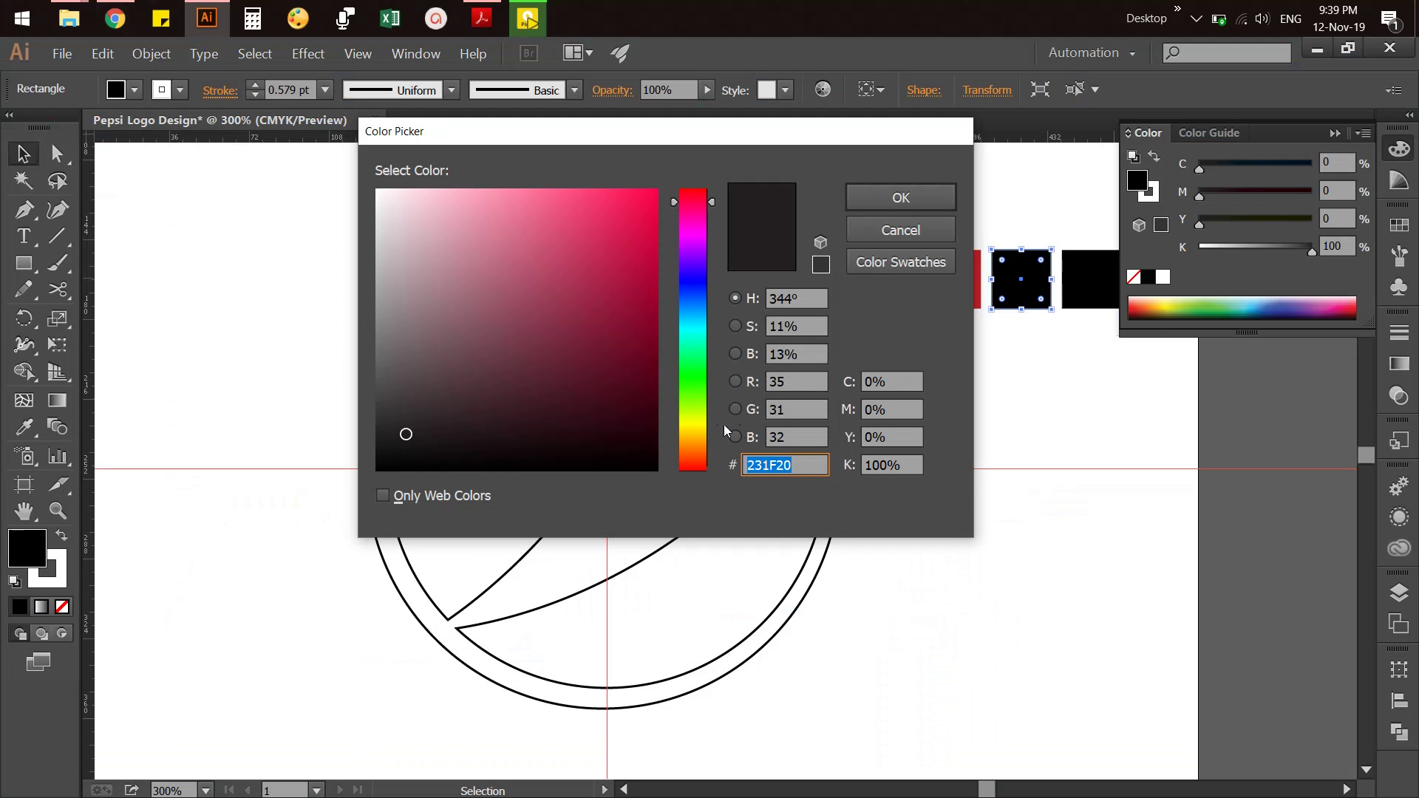
key("ctrl+v")
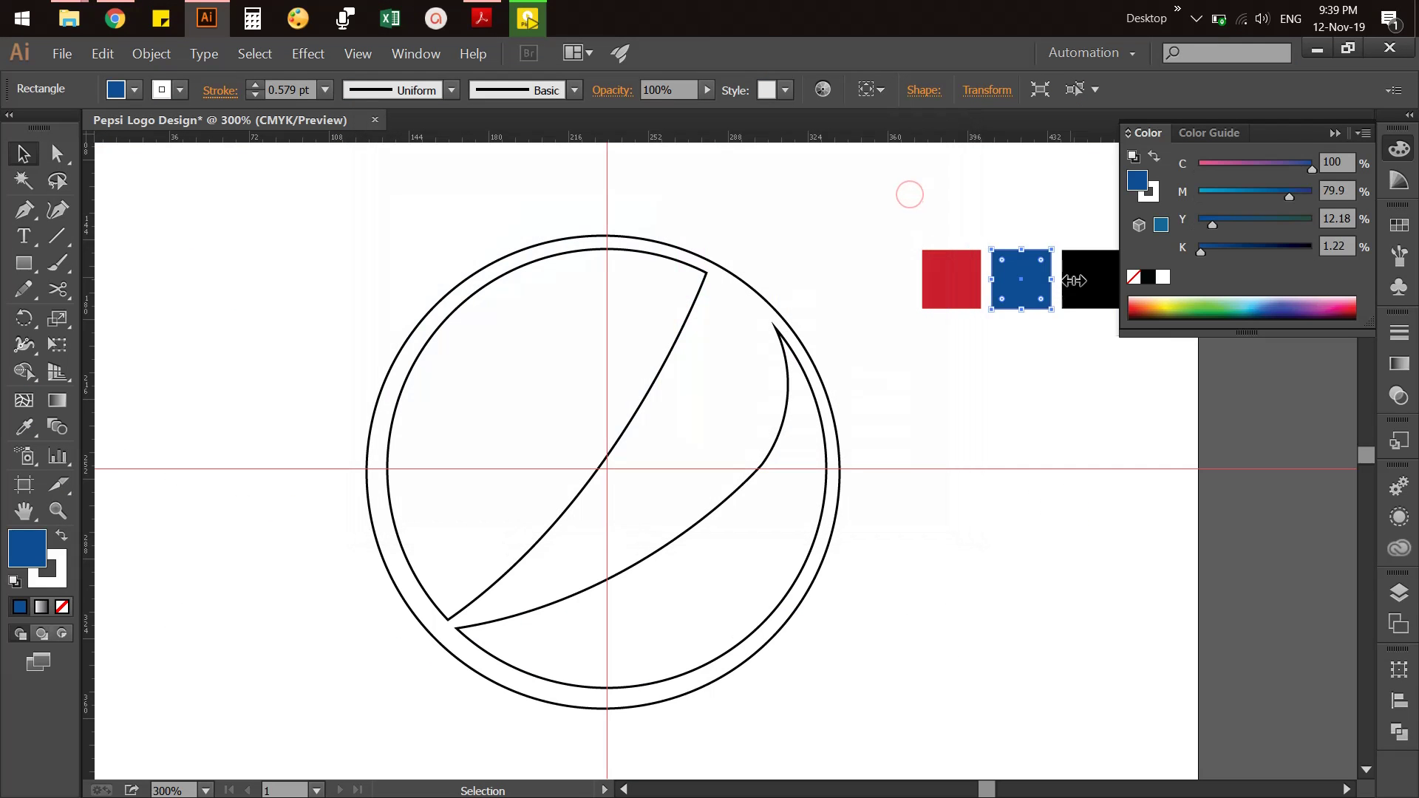
left_click(1088, 279)
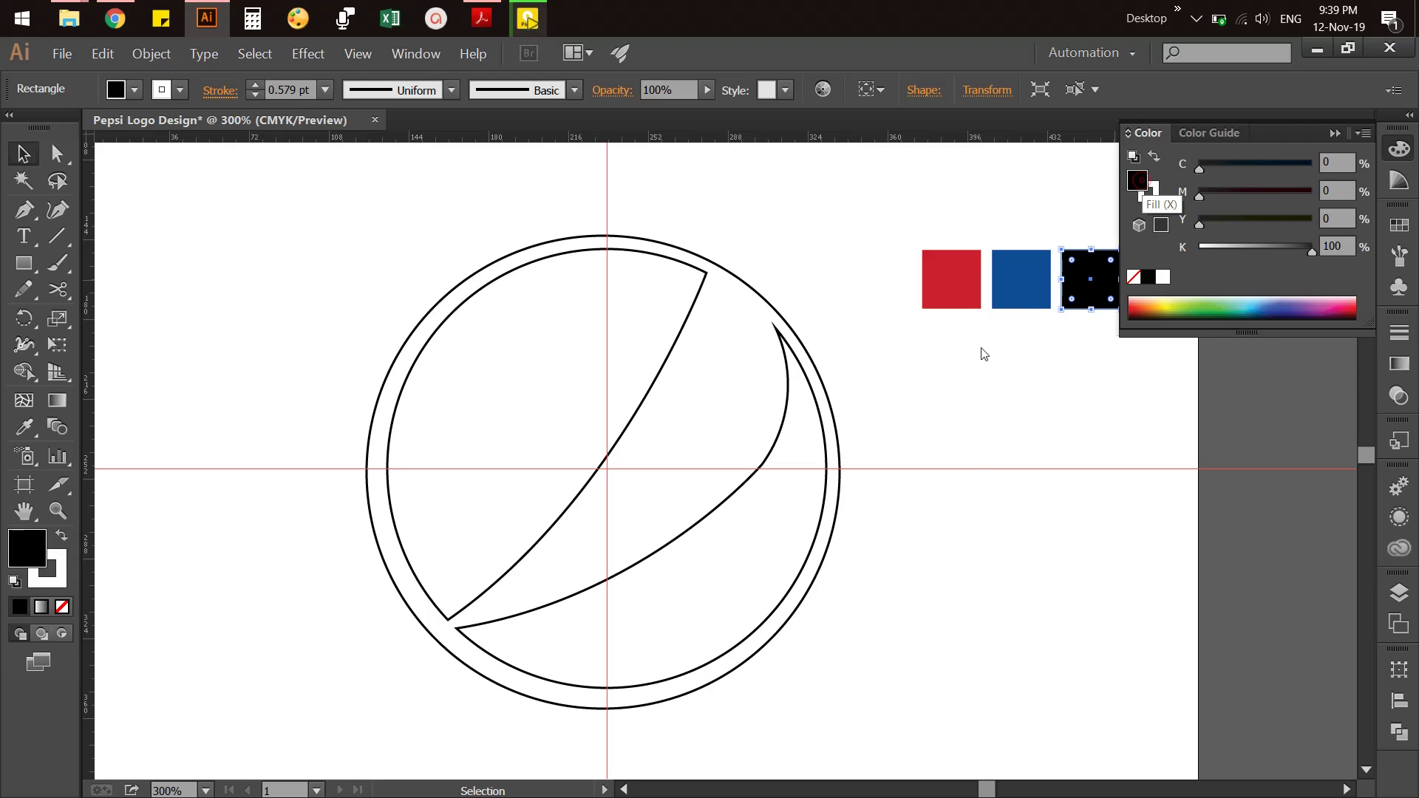
Fill the third square with the background blue 005CB4 from the palette page
double_click(1137, 180)
key("alt+Tab")
scroll(530, 605, "down", 3)
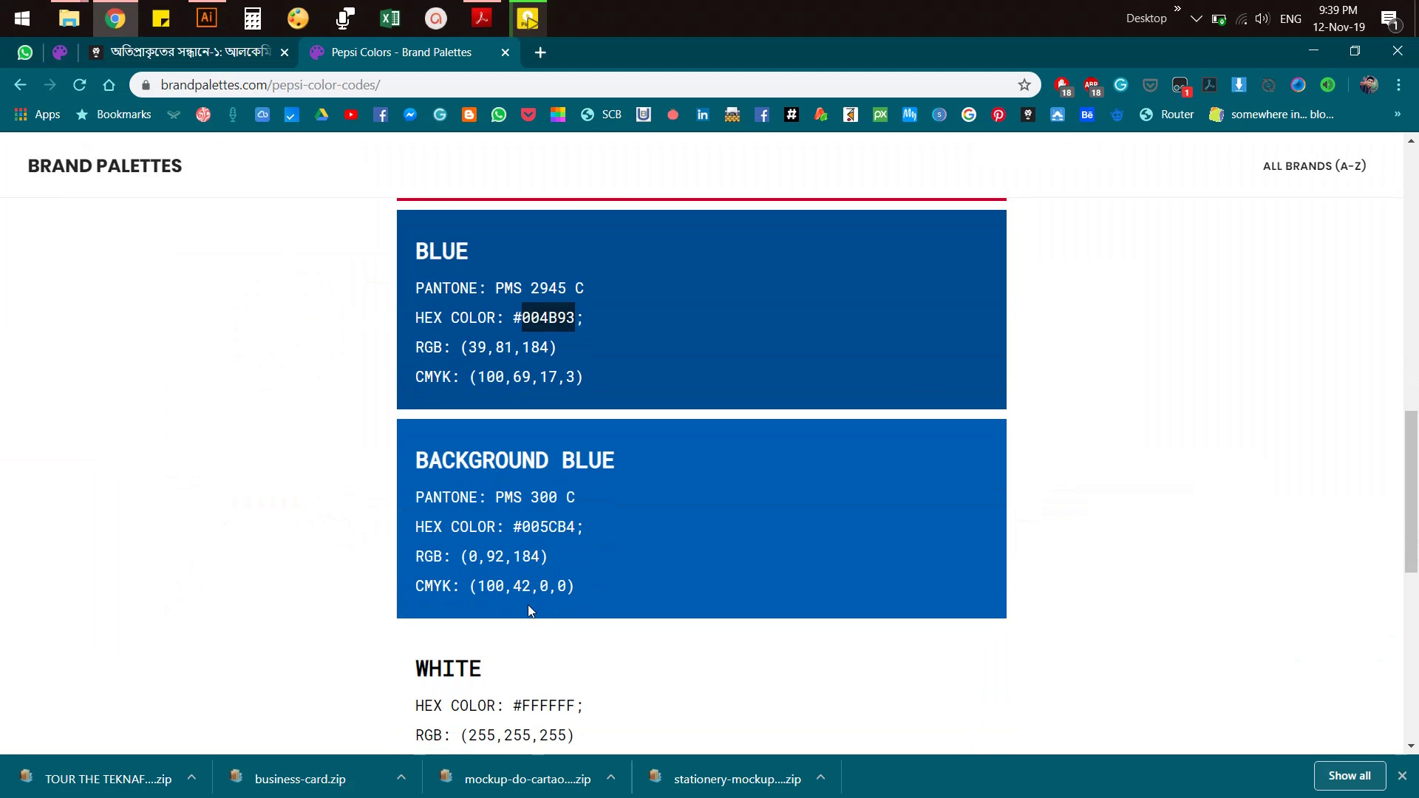
scroll(530, 590, "up", 4)
scroll(530, 589, "up", 1)
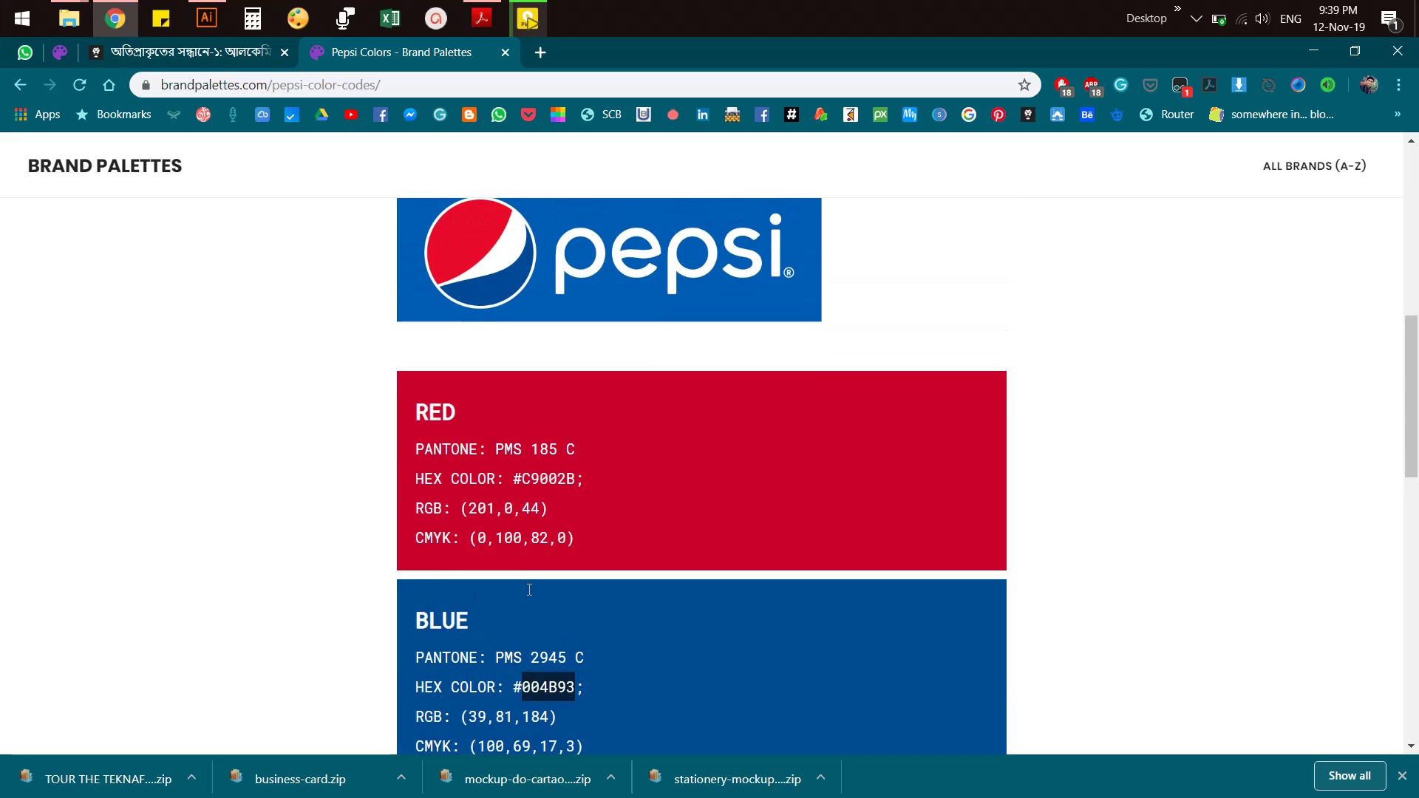
scroll(529, 589, "down", 3)
scroll(530, 595, "down", 1)
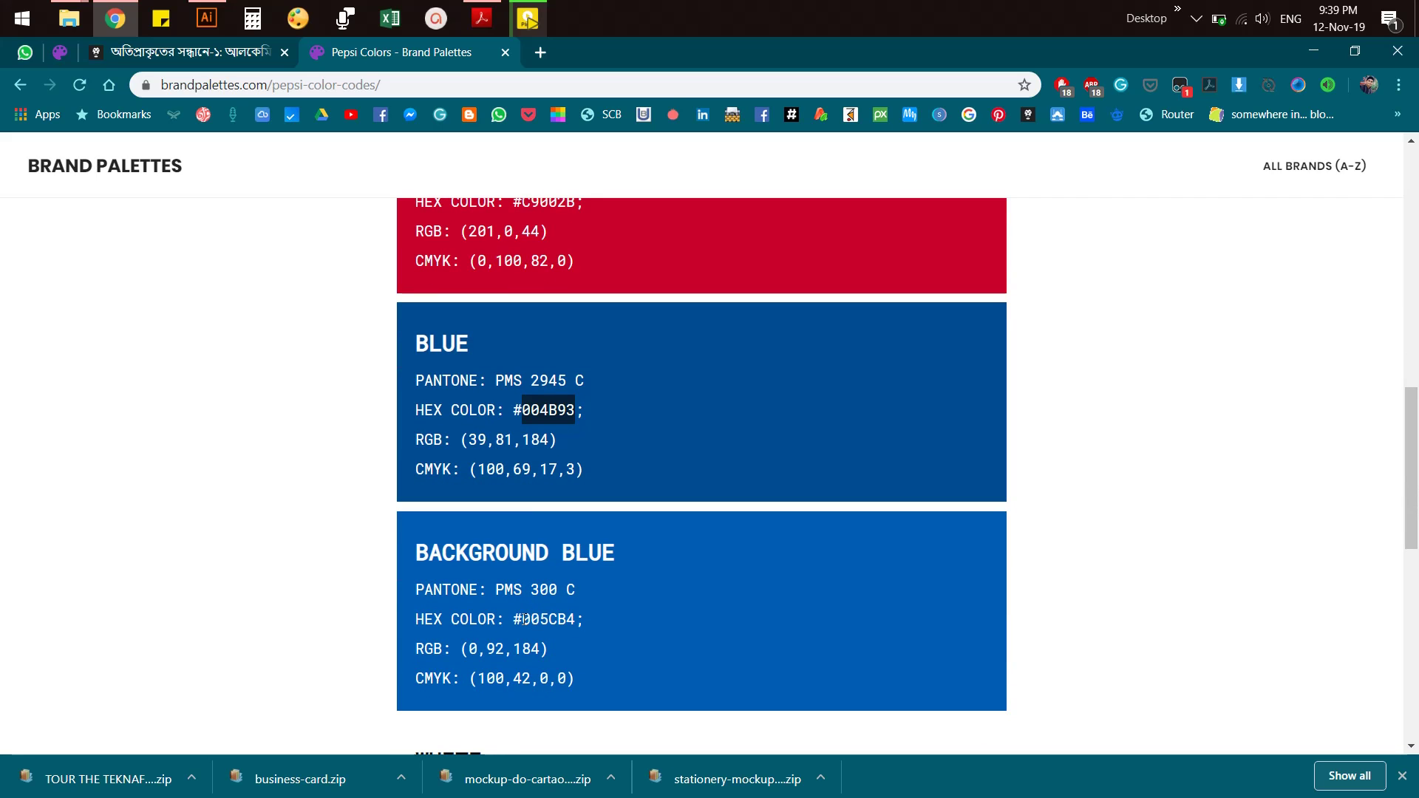
left_click_drag(524, 619, 561, 621)
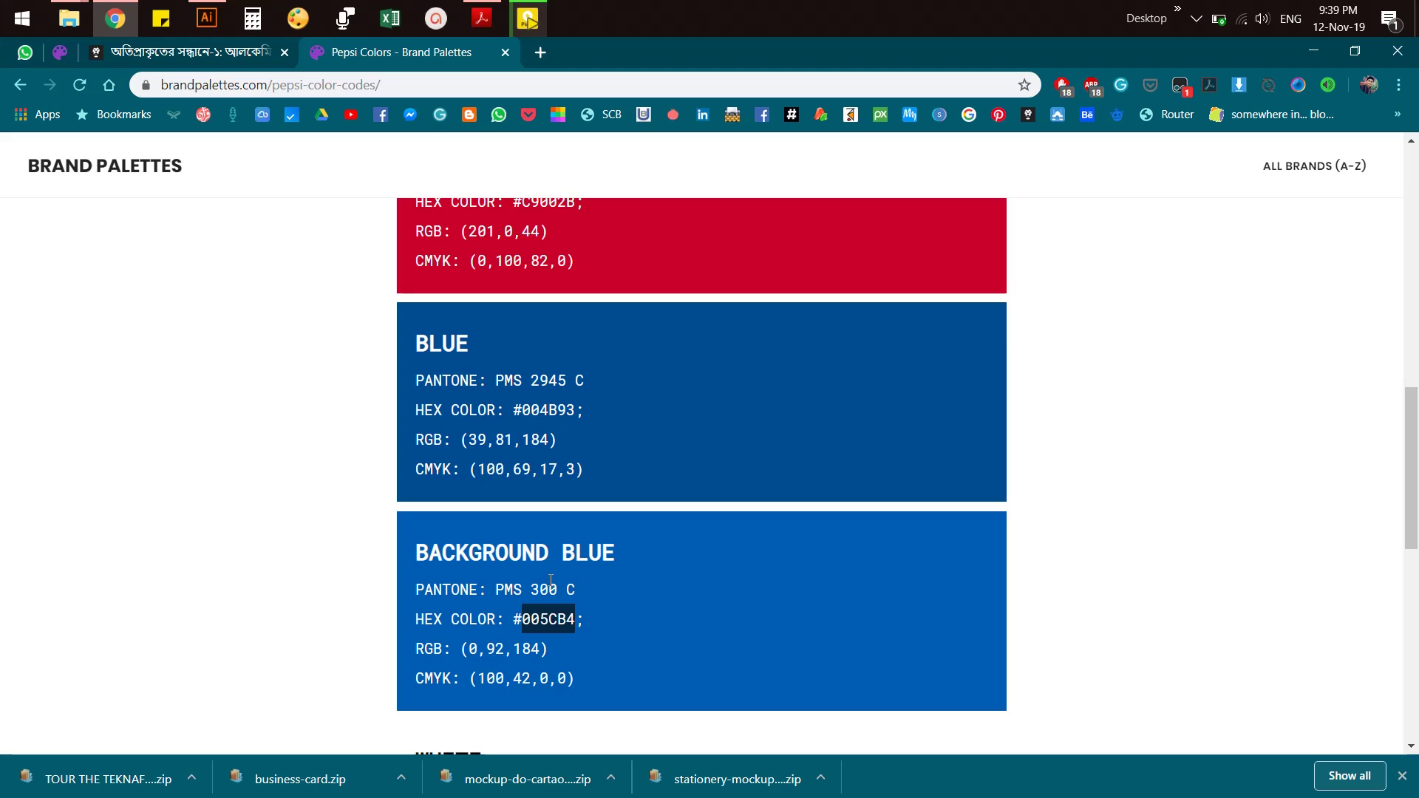
key("alt+Tab")
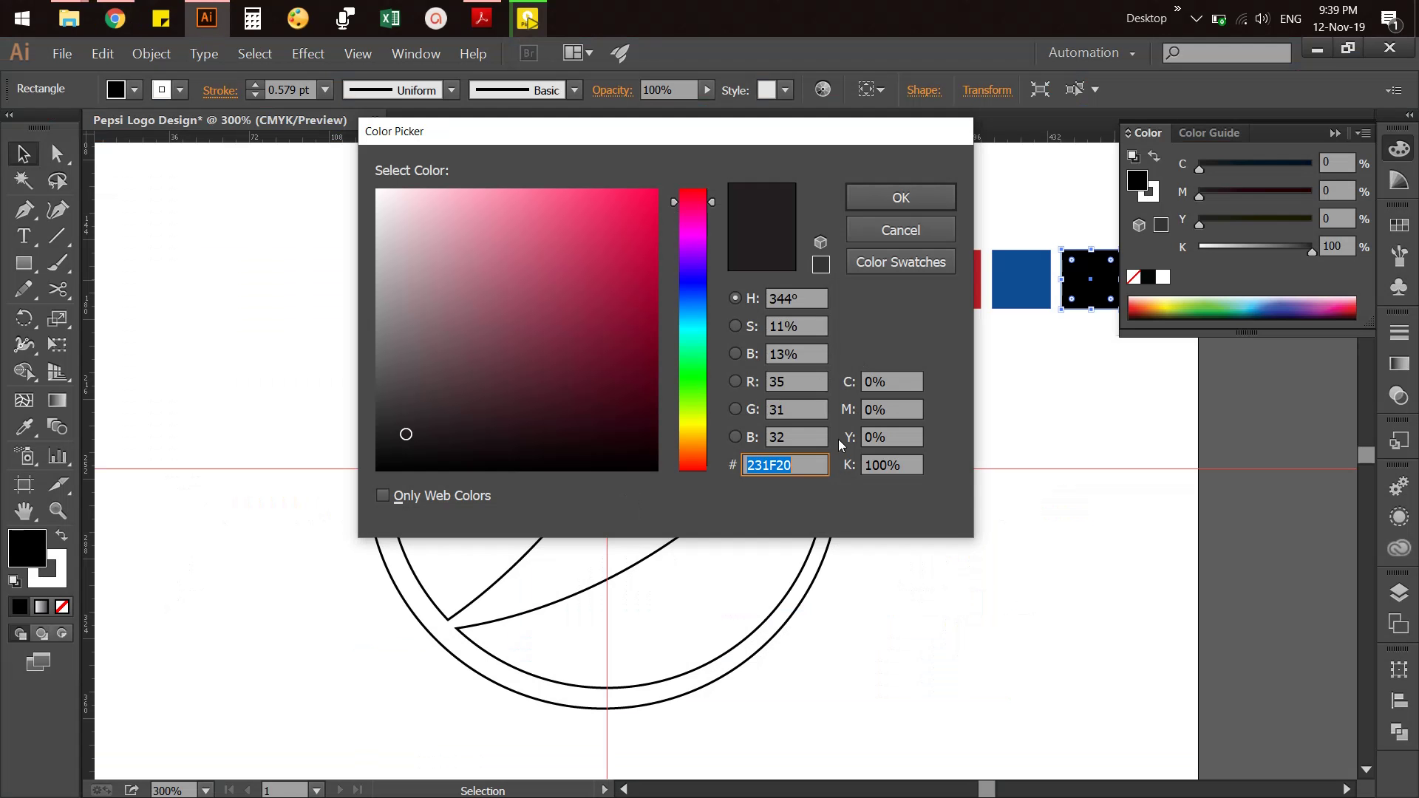
type("005CB4")
left_click(901, 198)
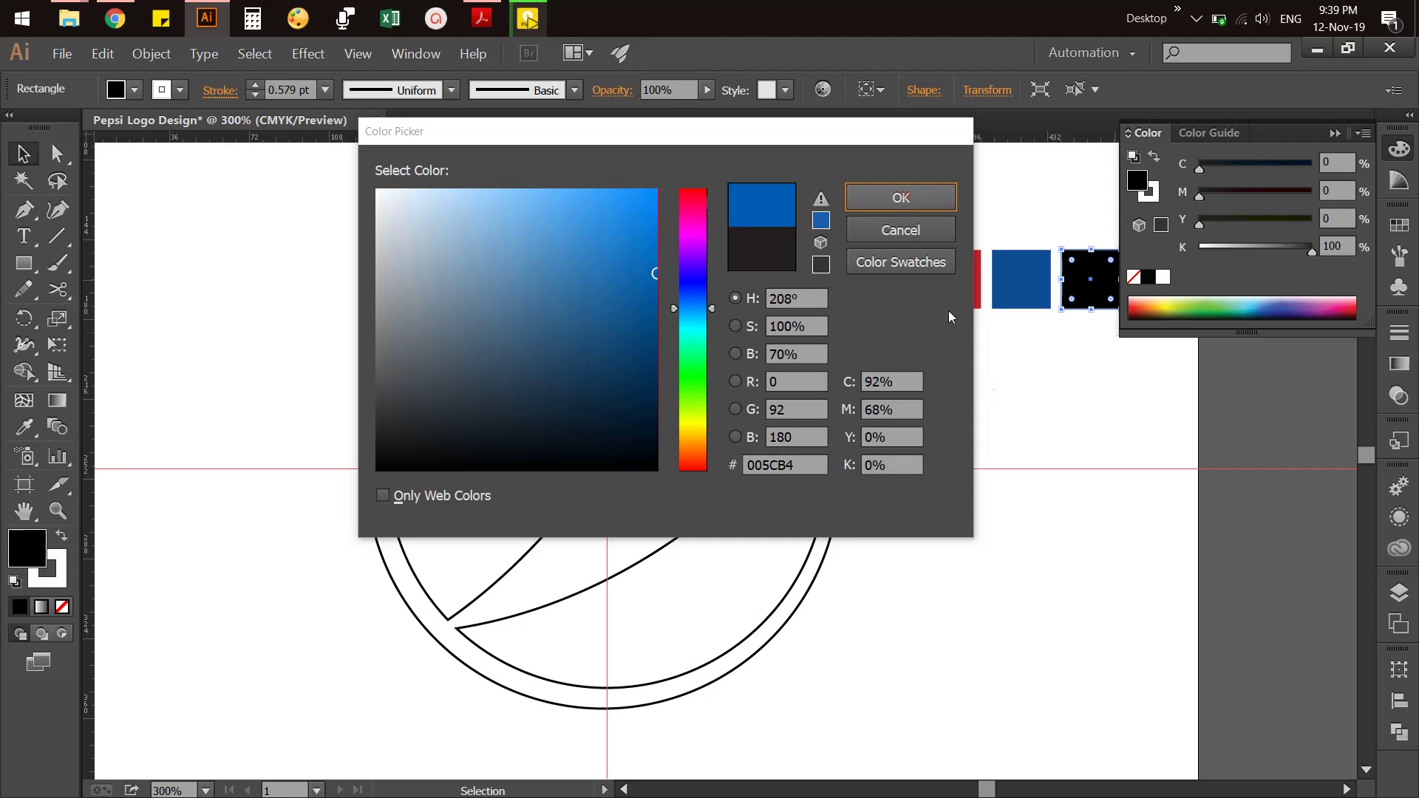
left_click(1006, 406)
Duplicate the blue square to the right as a fourth square
key("alt+Tab")
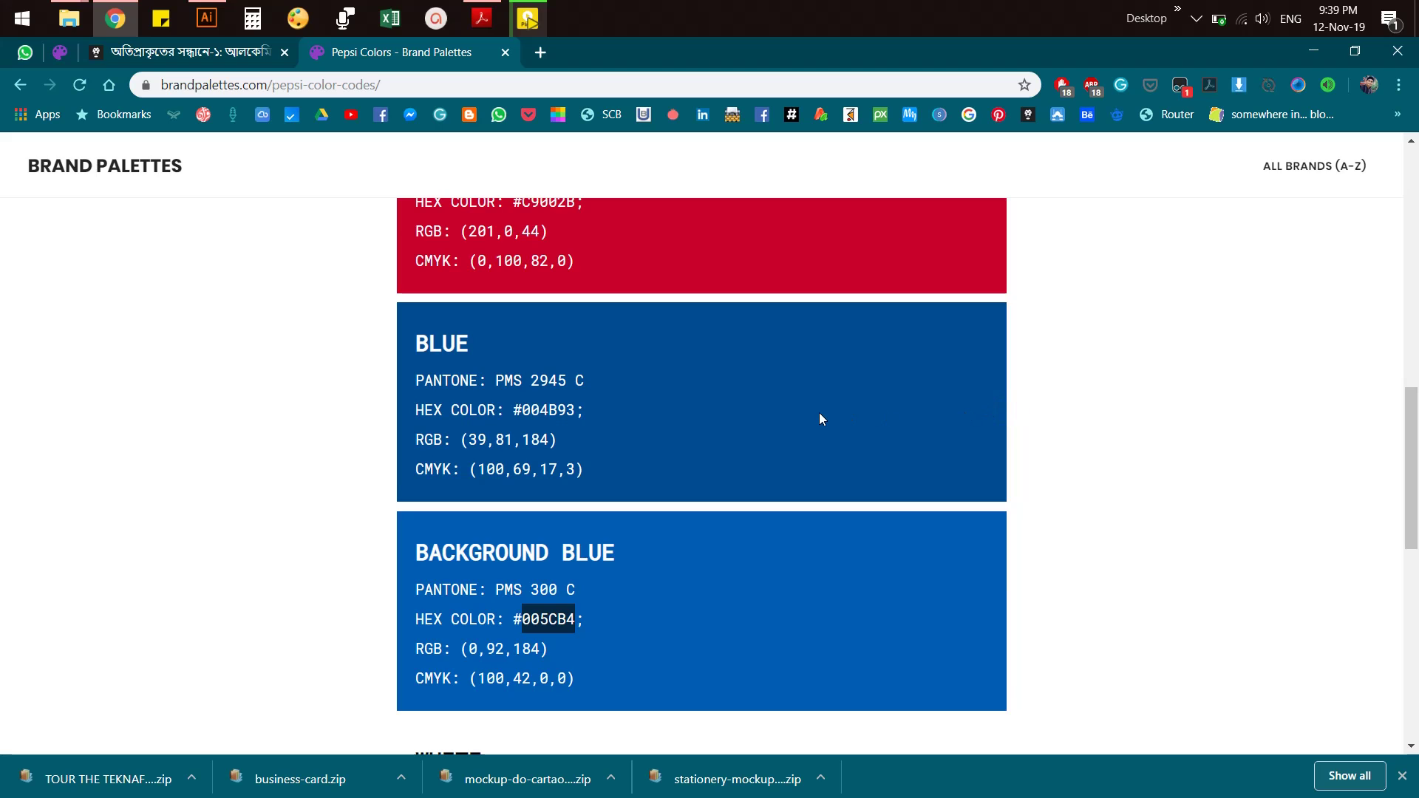
scroll(819, 418, "down", 3)
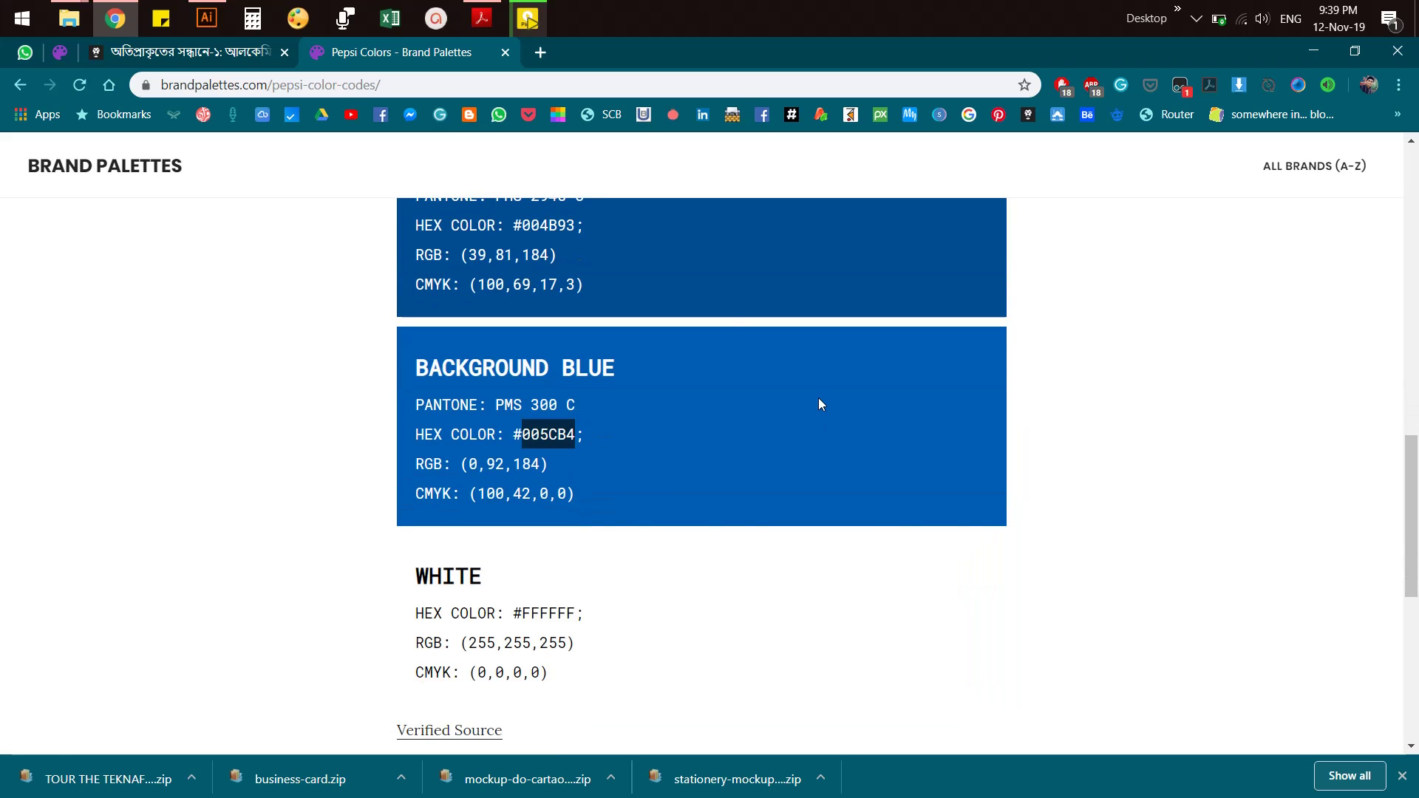
key("alt+Tab")
left_click_drag(924, 349, 676, 361)
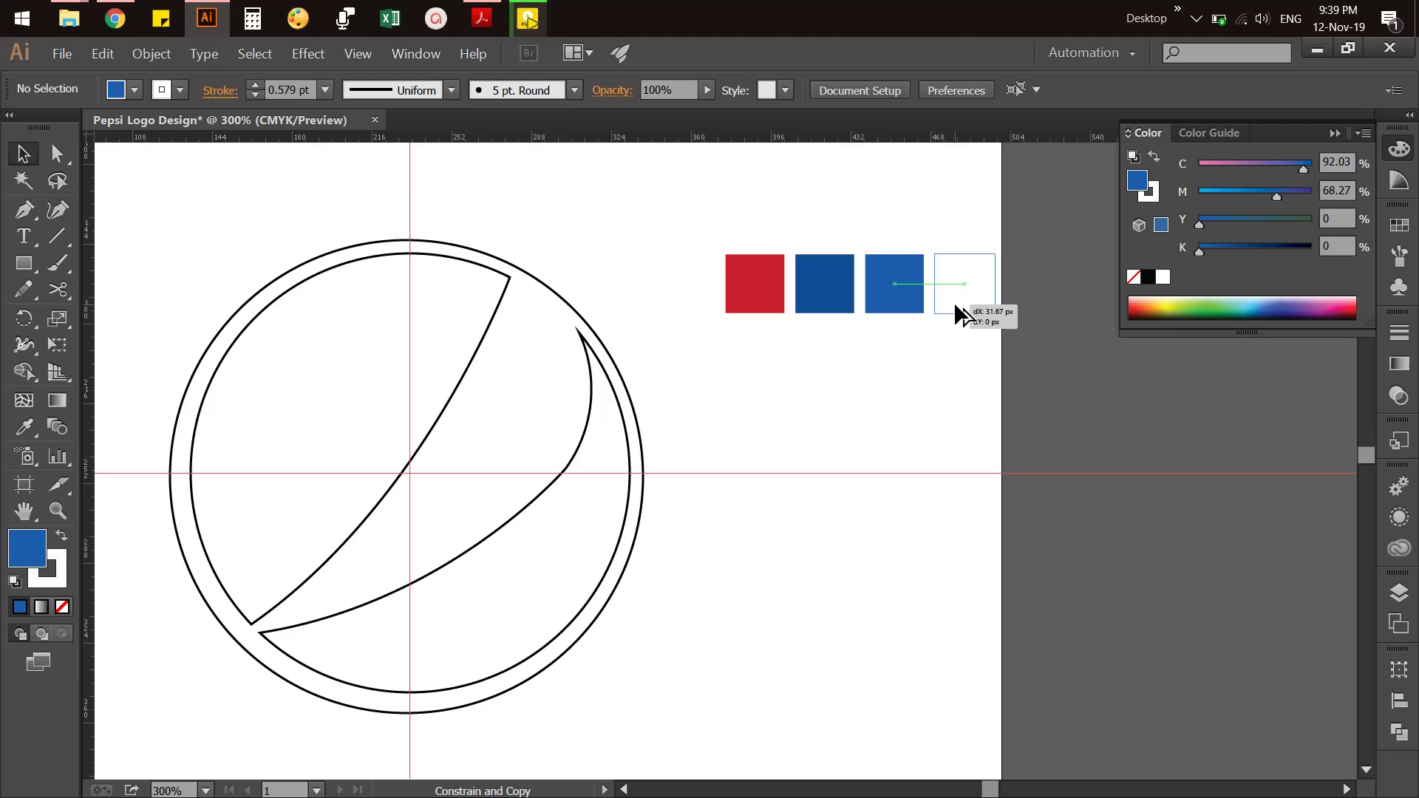
left_click_drag(948, 304, 954, 304)
left_click(929, 330)
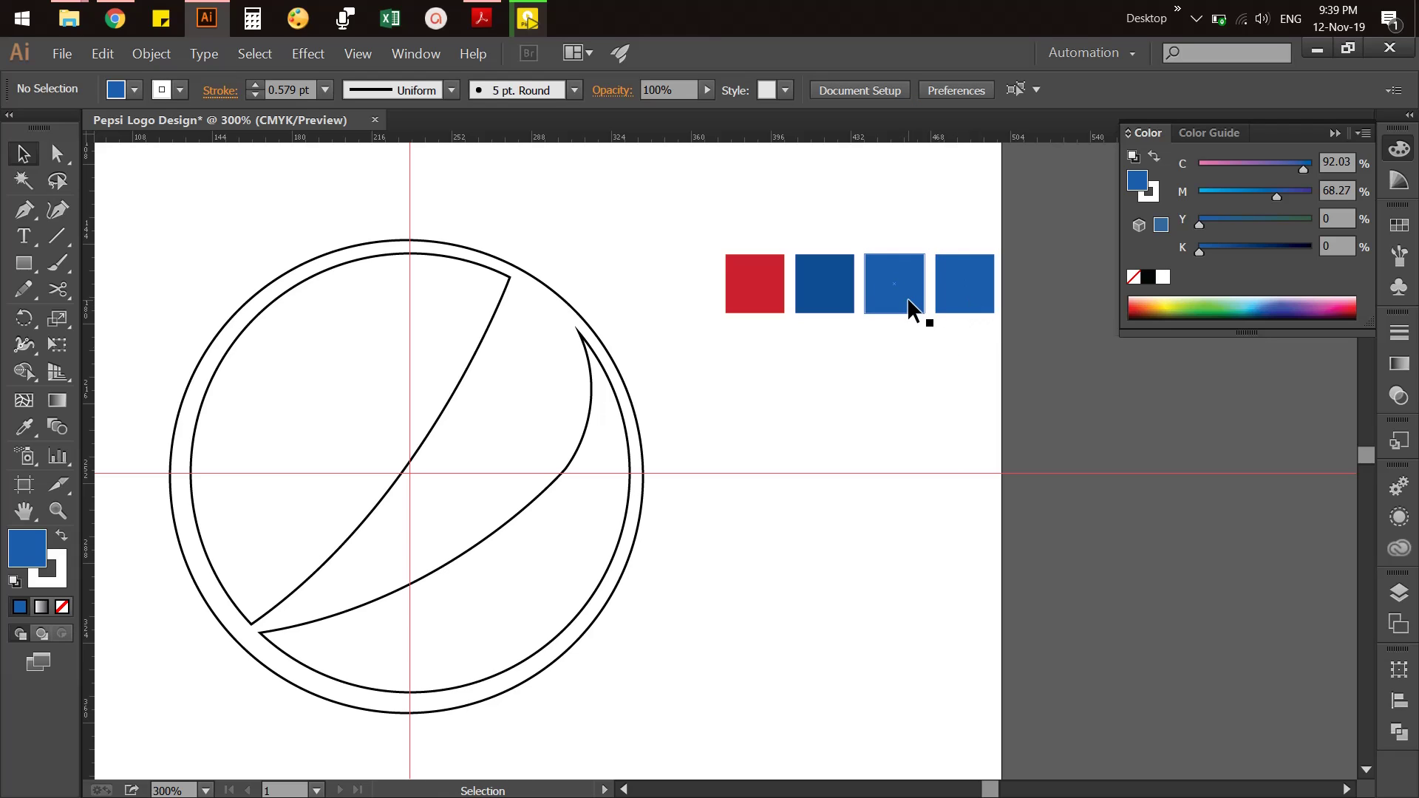
Fill the third square white and give all four squares a 4 pt outline
left_click(907, 297)
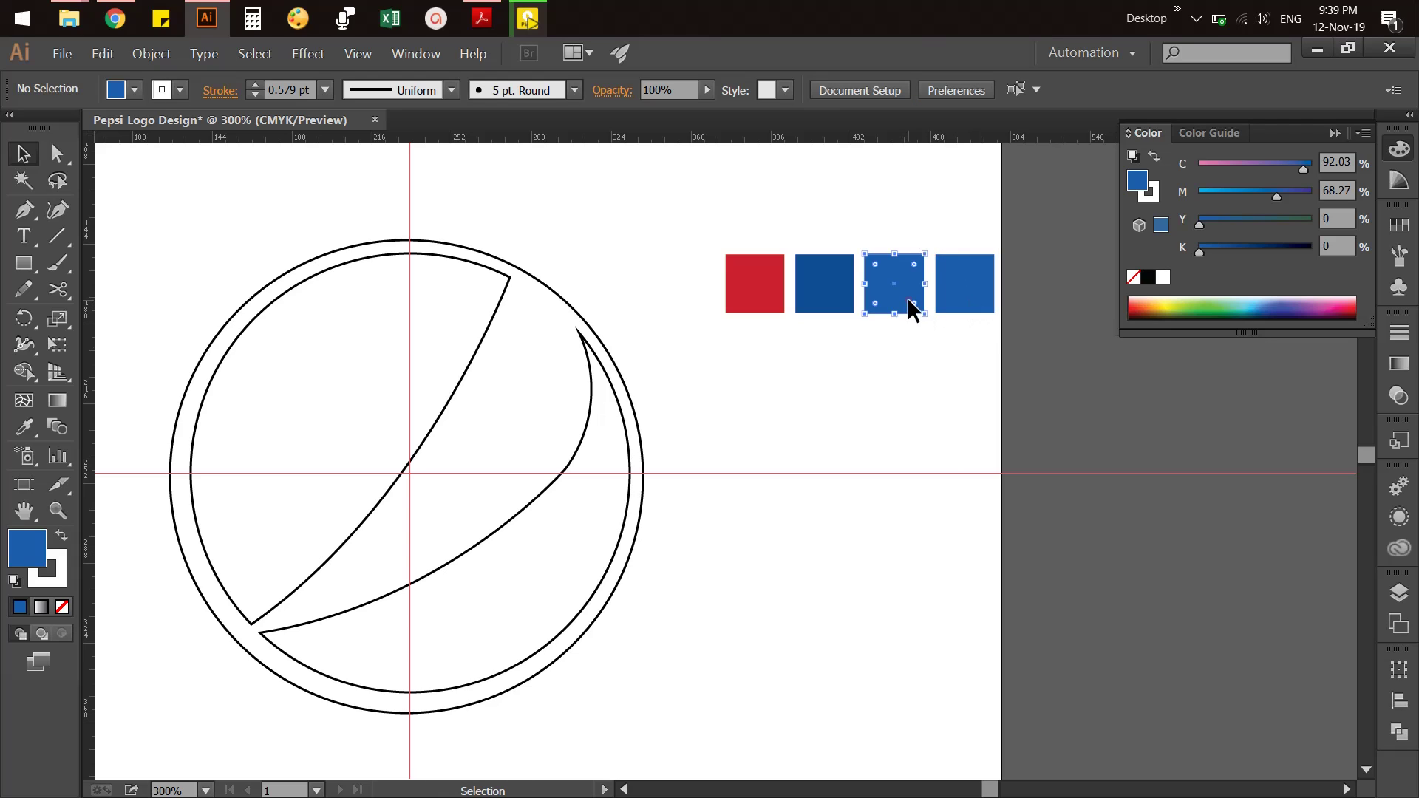
left_click(1164, 278)
left_click(850, 391)
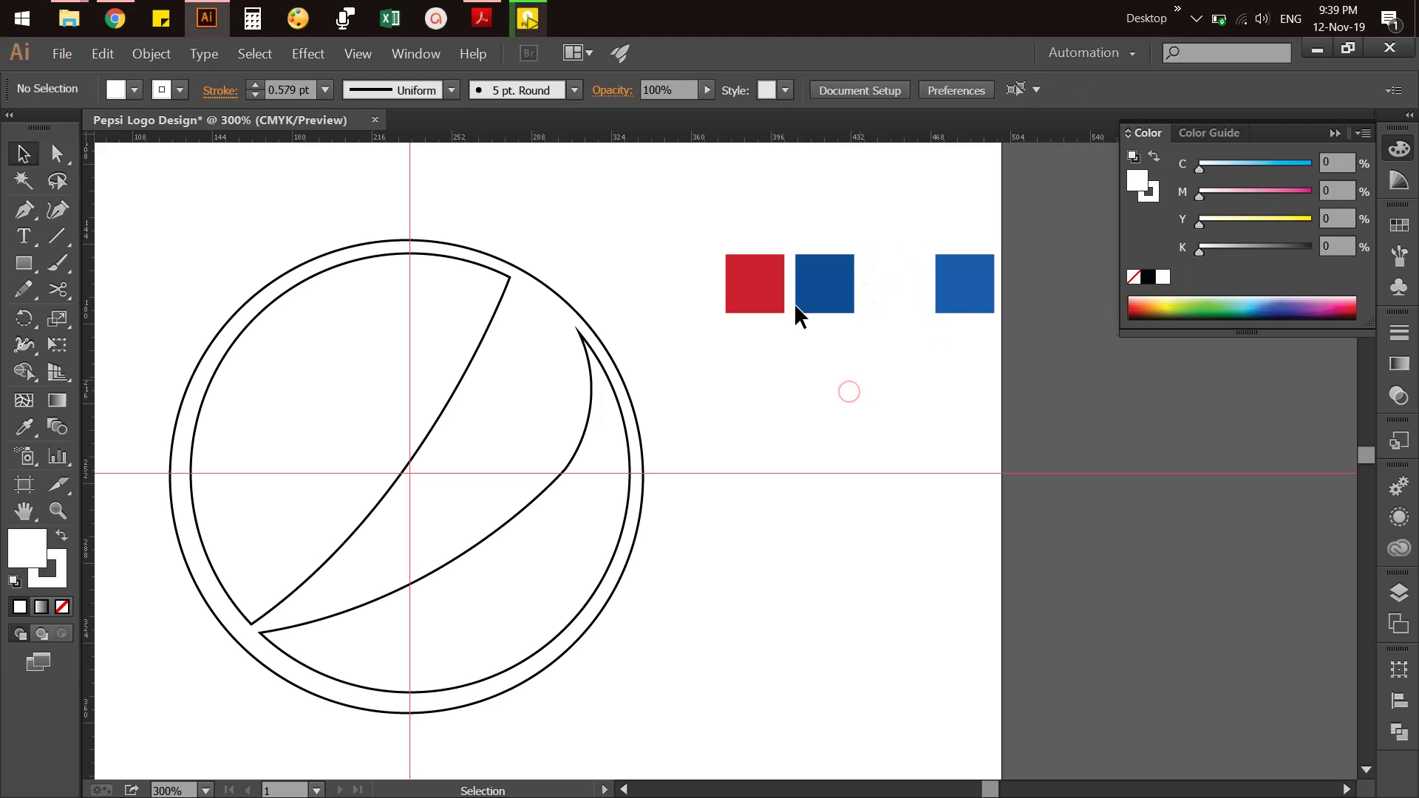
left_click_drag(710, 204, 977, 354)
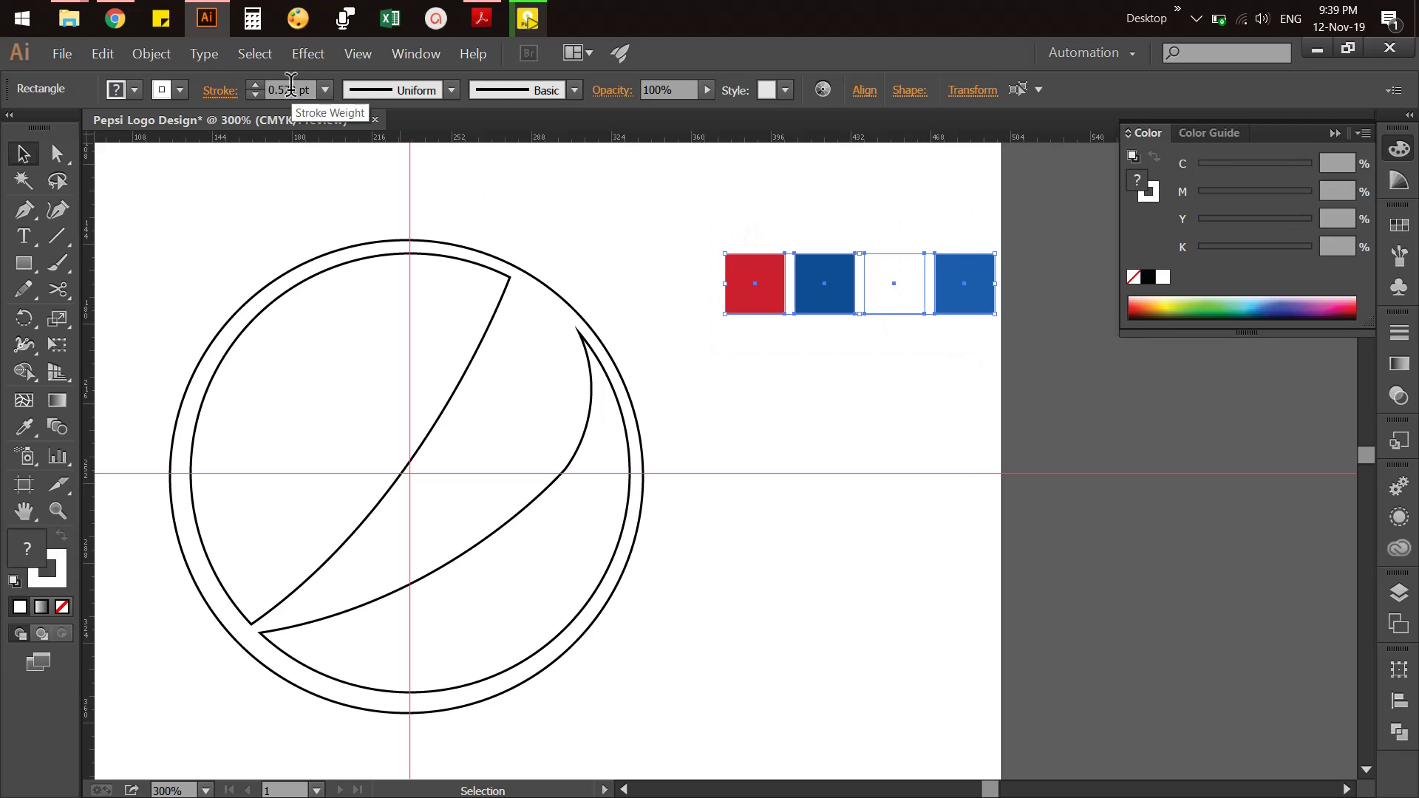
left_click(263, 88)
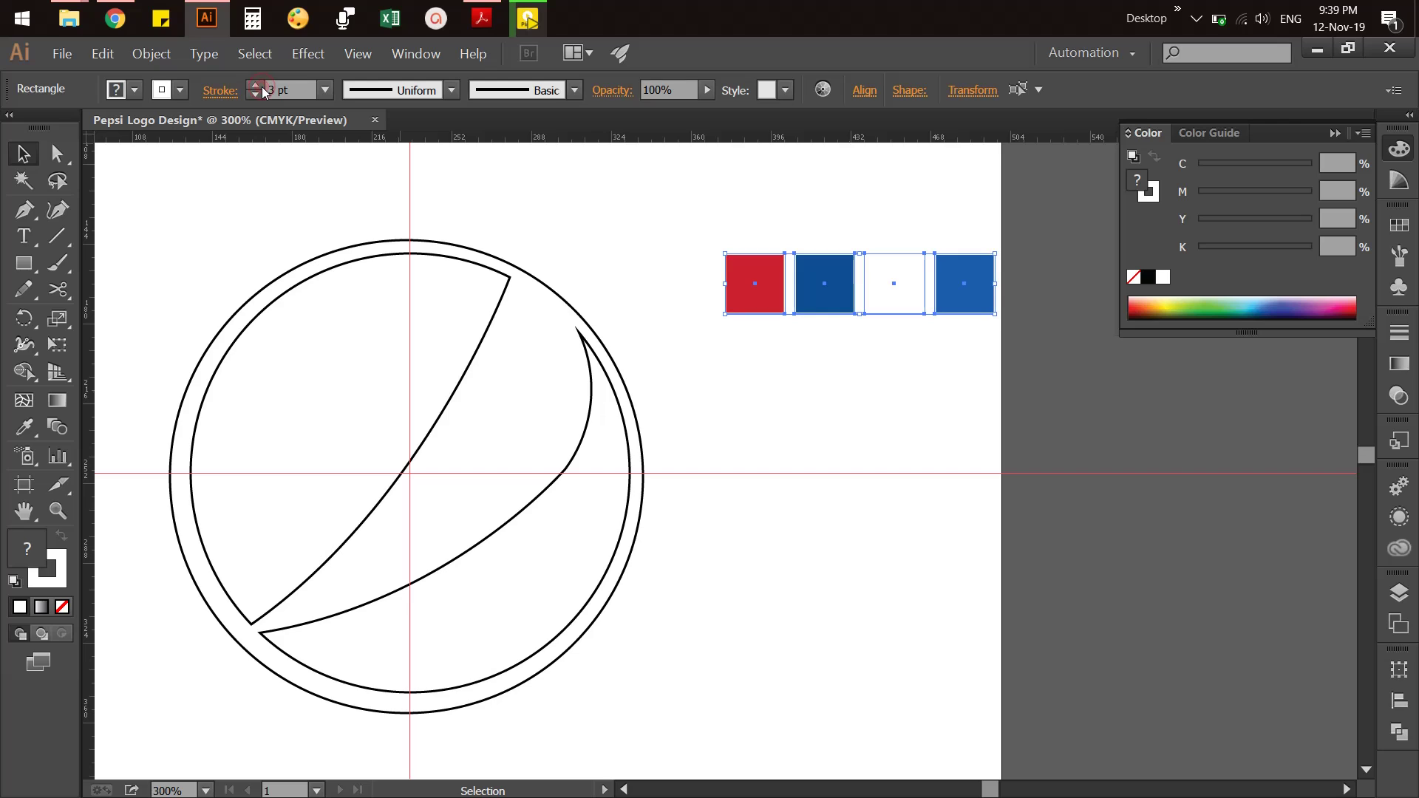
left_click(760, 361)
Distribute the four squares evenly by their horizontal centres
left_click_drag(731, 233, 976, 340)
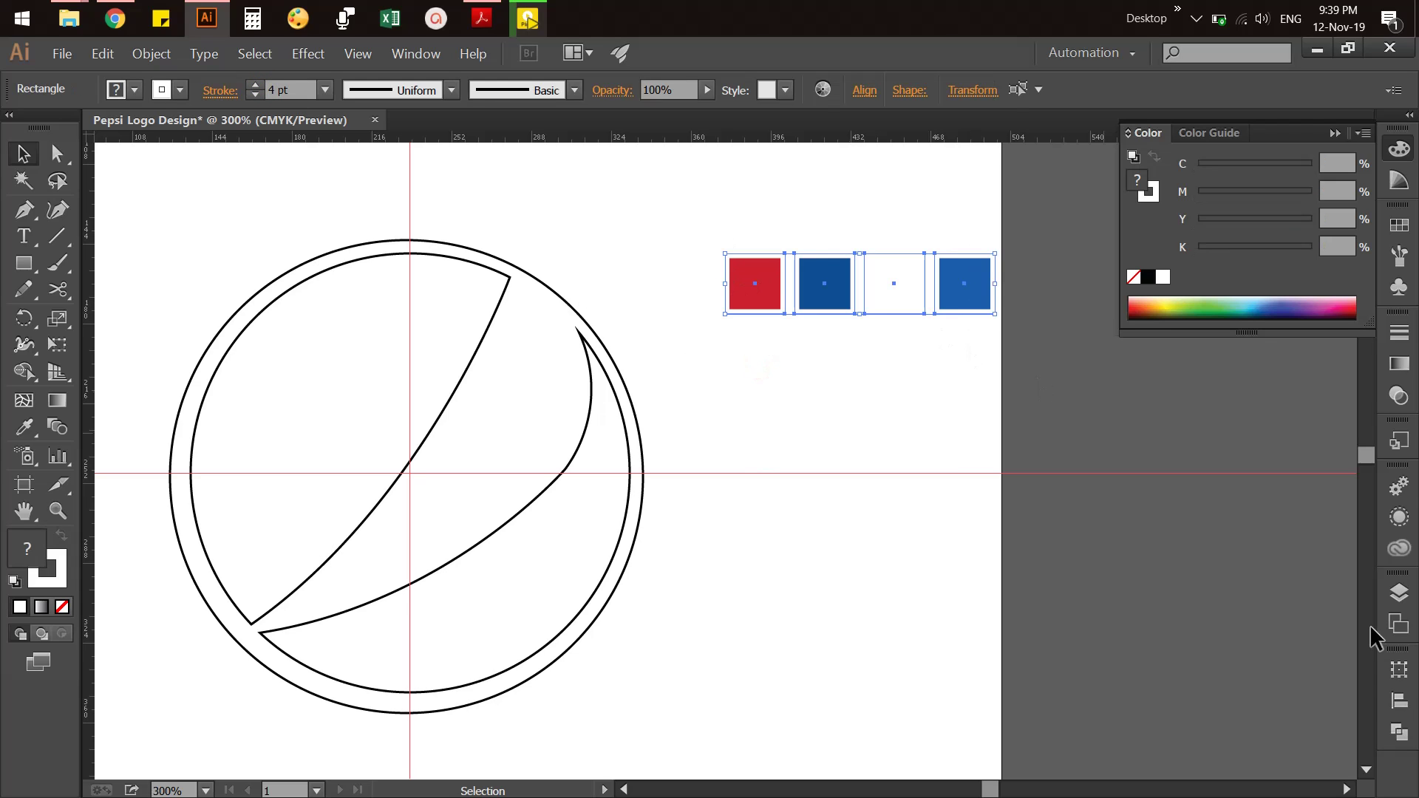
left_click(1402, 700)
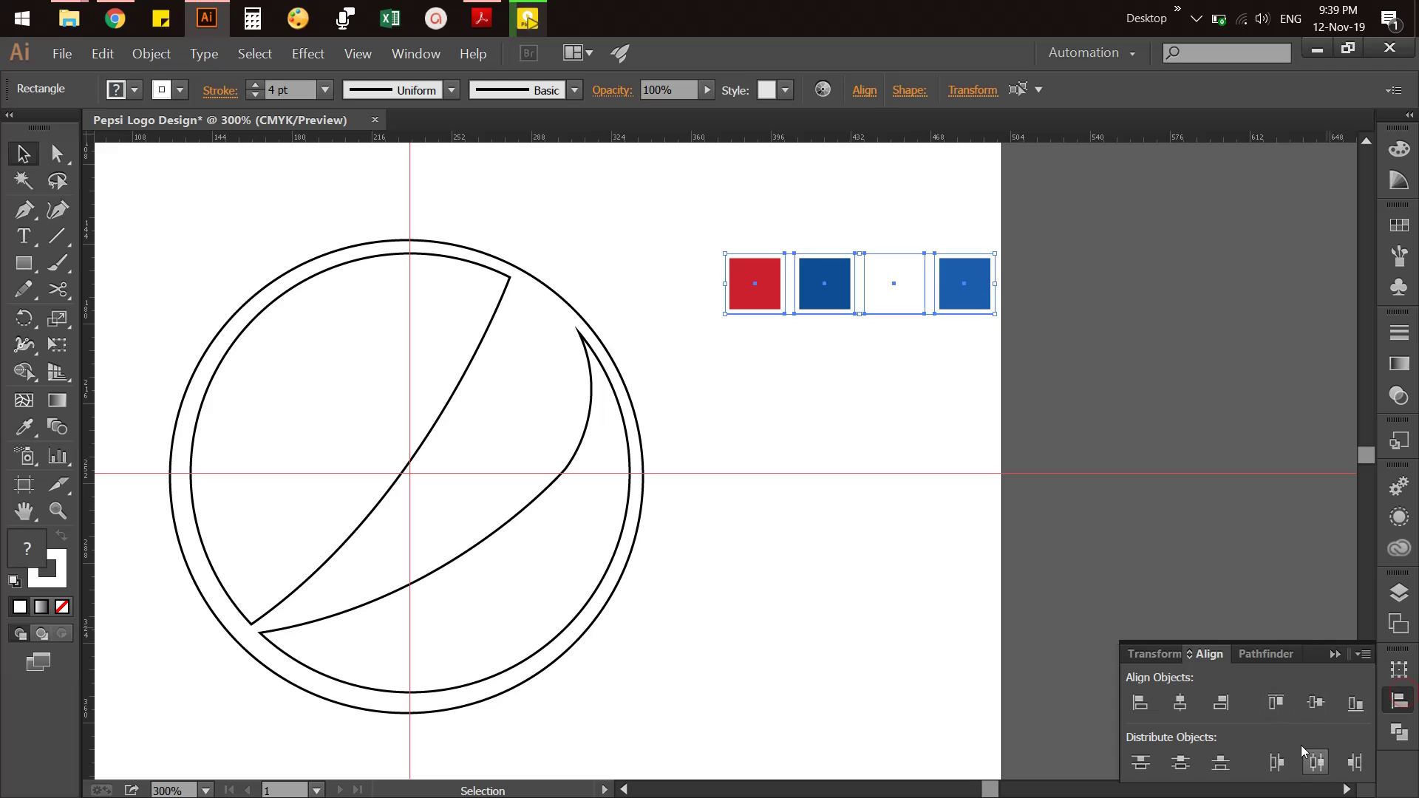
left_click(1313, 766)
left_click(898, 570)
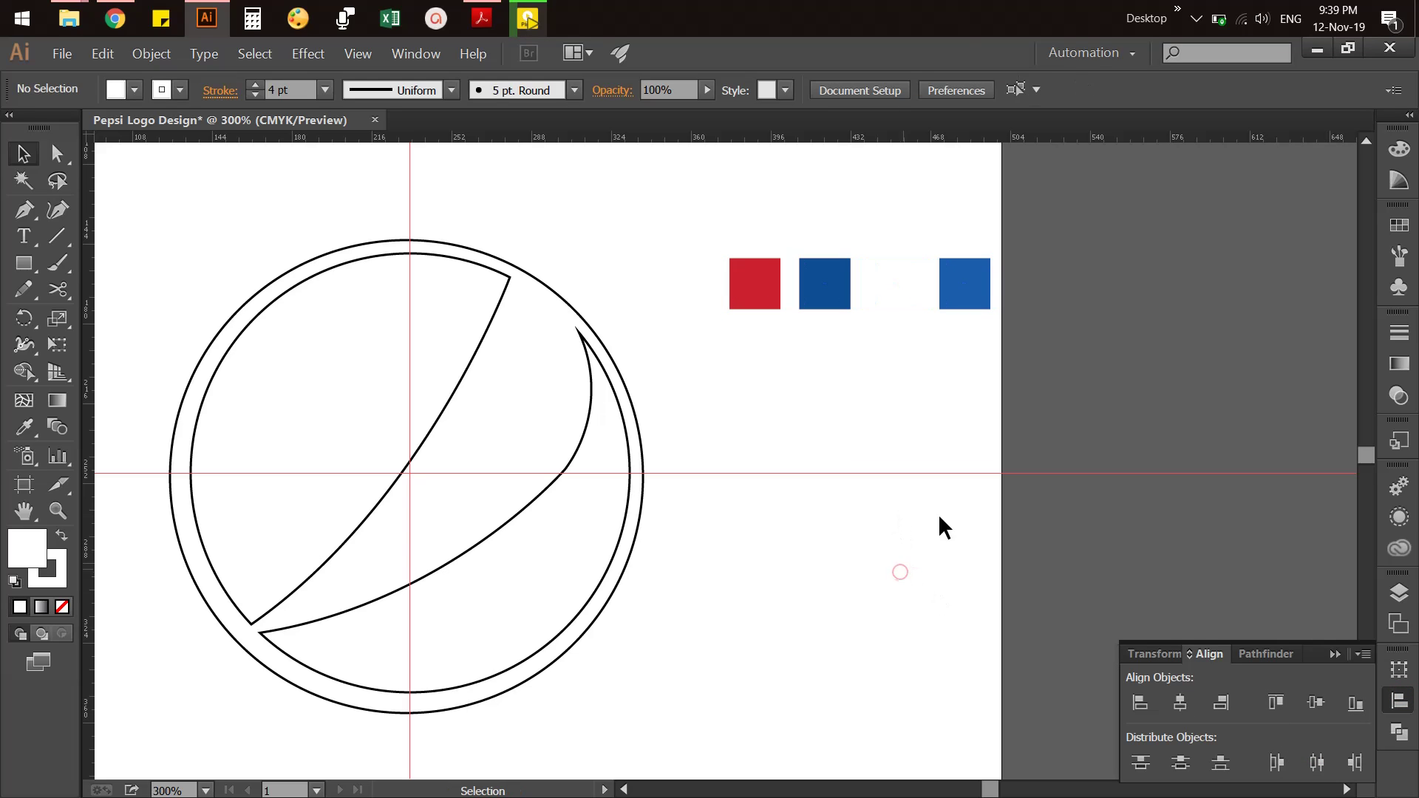
left_click(902, 299)
left_click(876, 407)
left_click(471, 353)
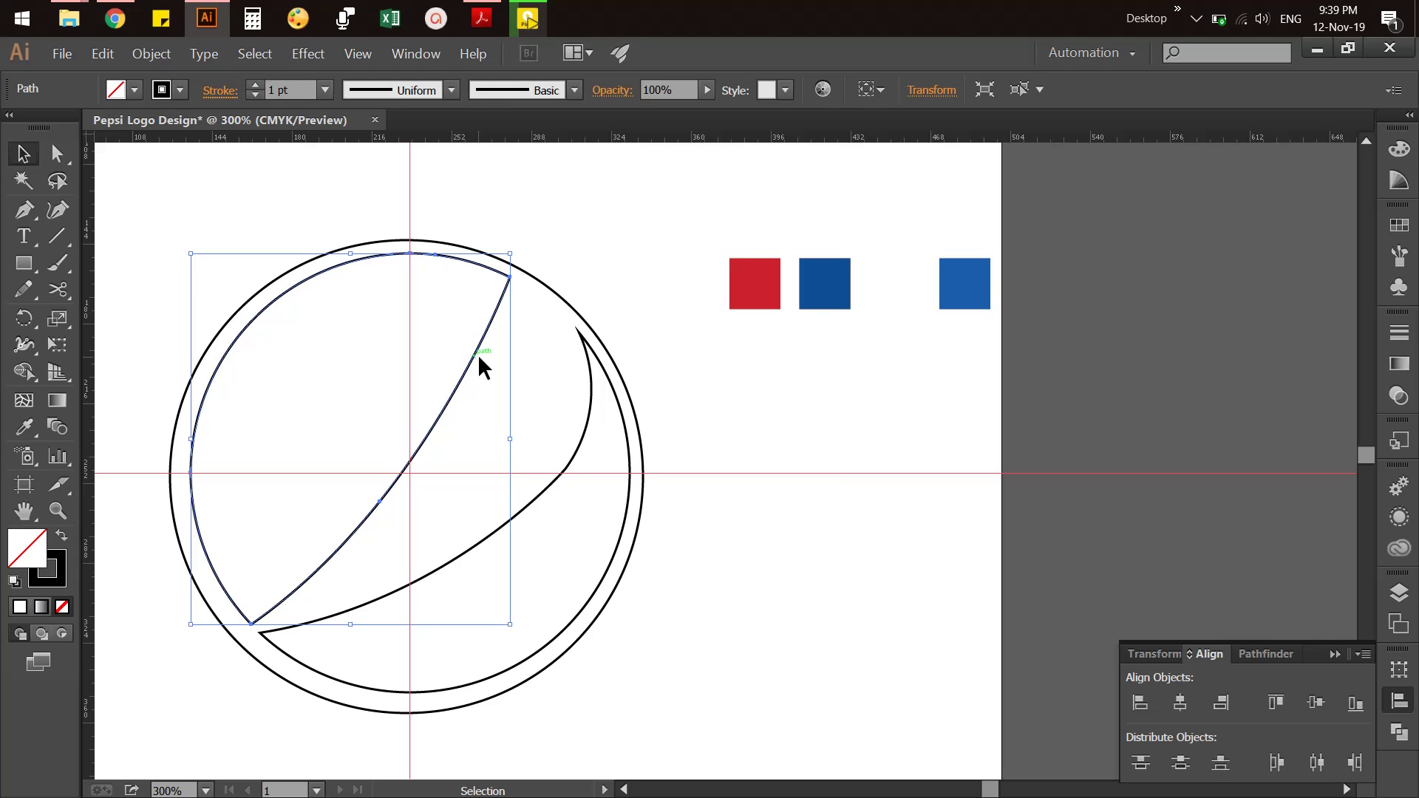
Eyedropper Pepsi red onto the left leaf and dark blue onto the right crescent
key("i")
left_click(750, 288)
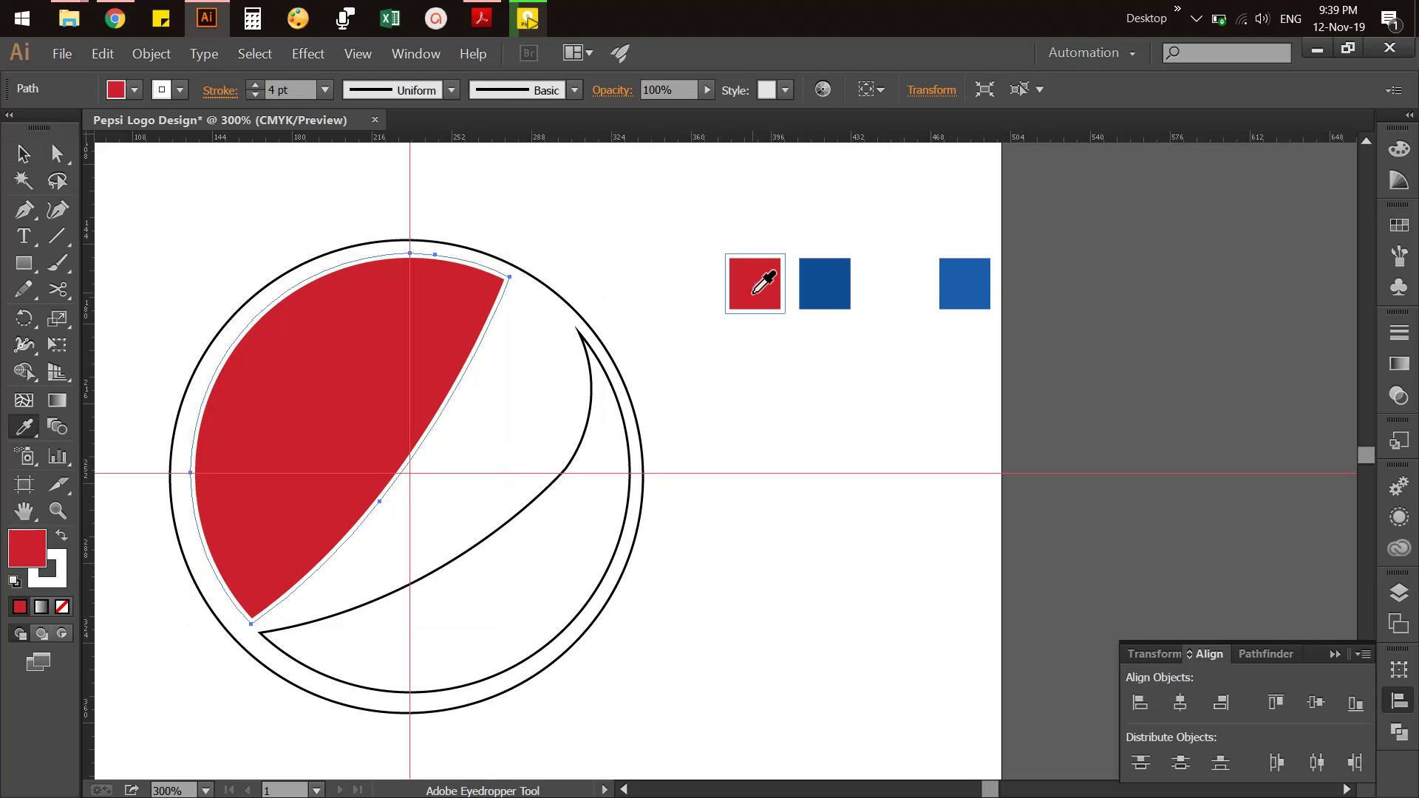
key("v")
left_click(637, 388)
left_click(577, 440)
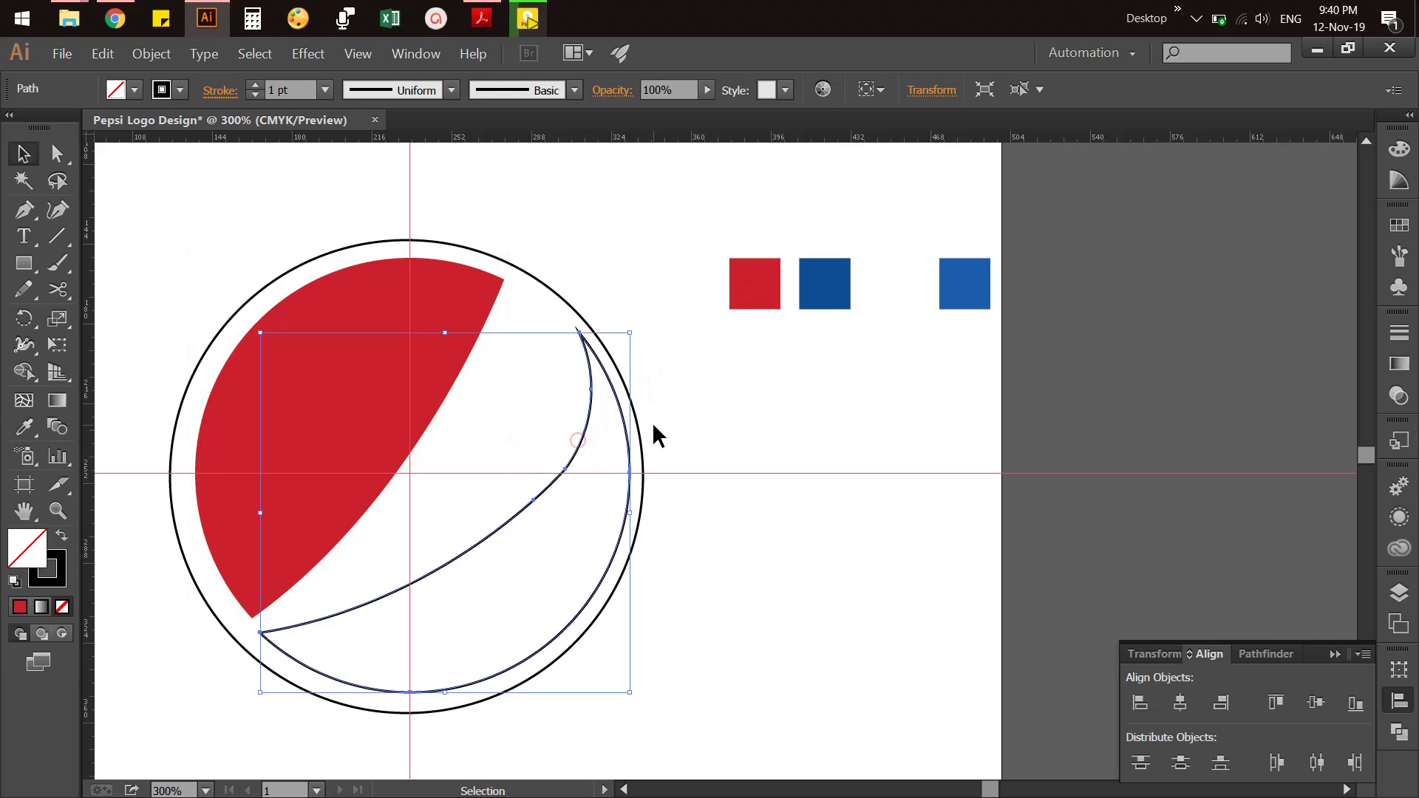
key("i")
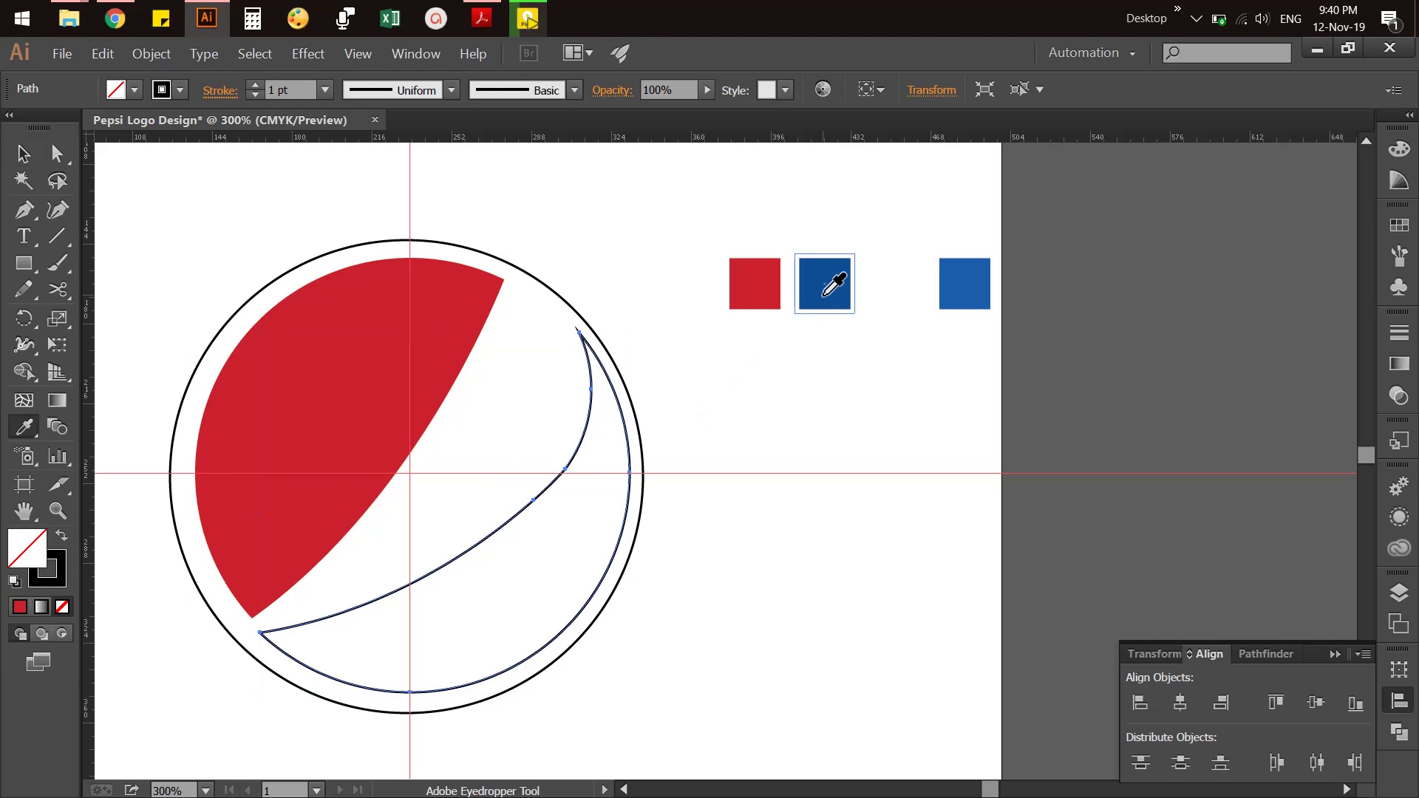
left_click(826, 293)
key("v")
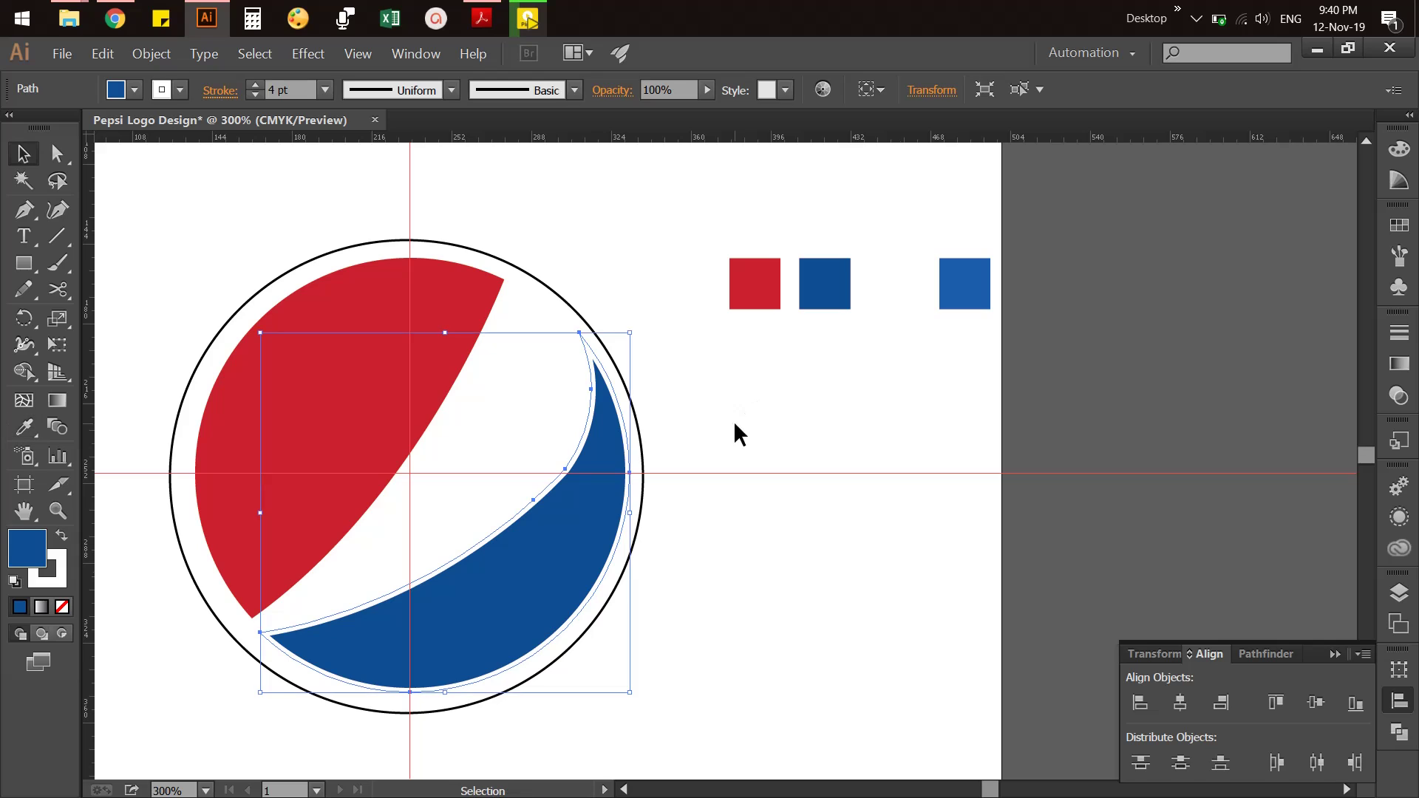
left_click(736, 424)
Make the outer circle white with a blue outline and send it behind the waves
left_click(594, 326)
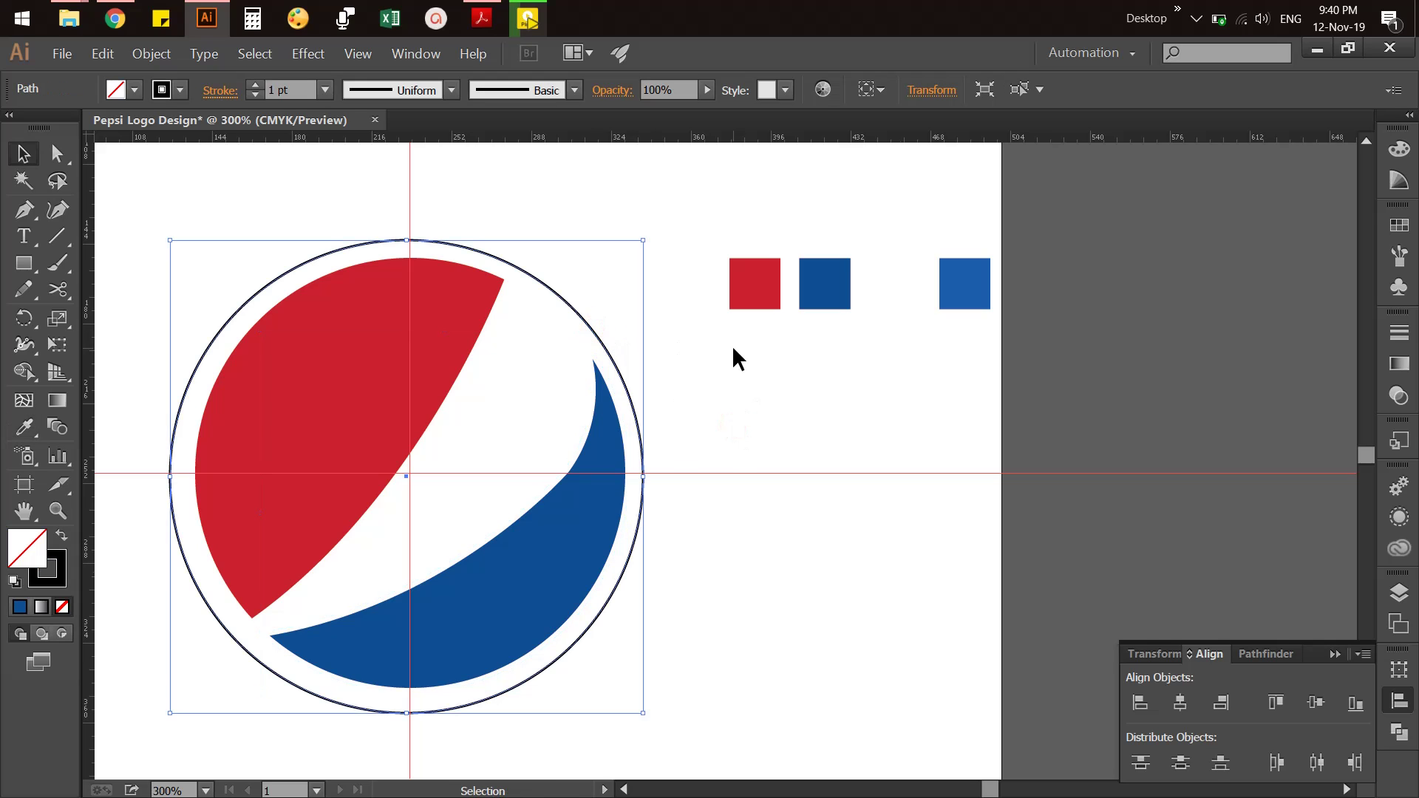
key("i")
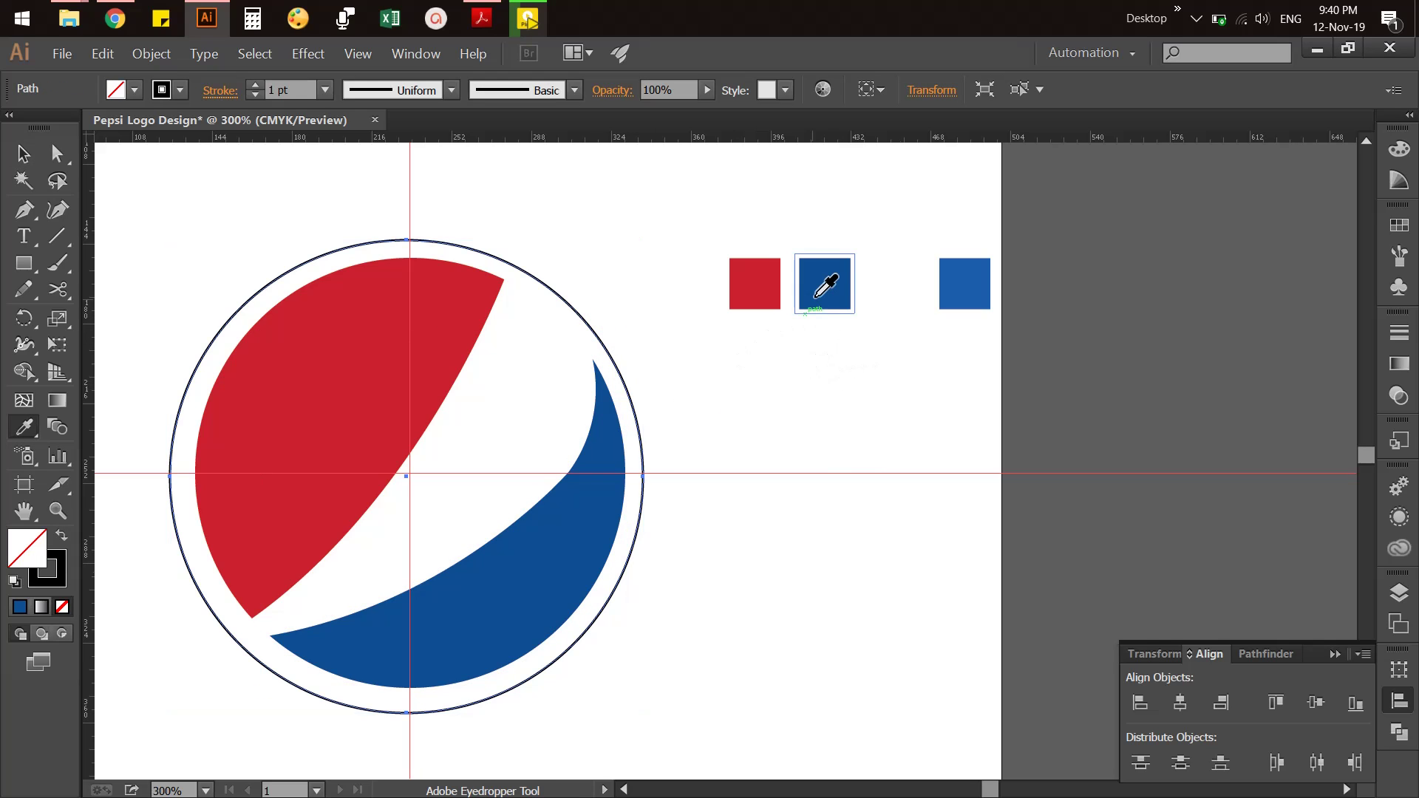
left_click(816, 296)
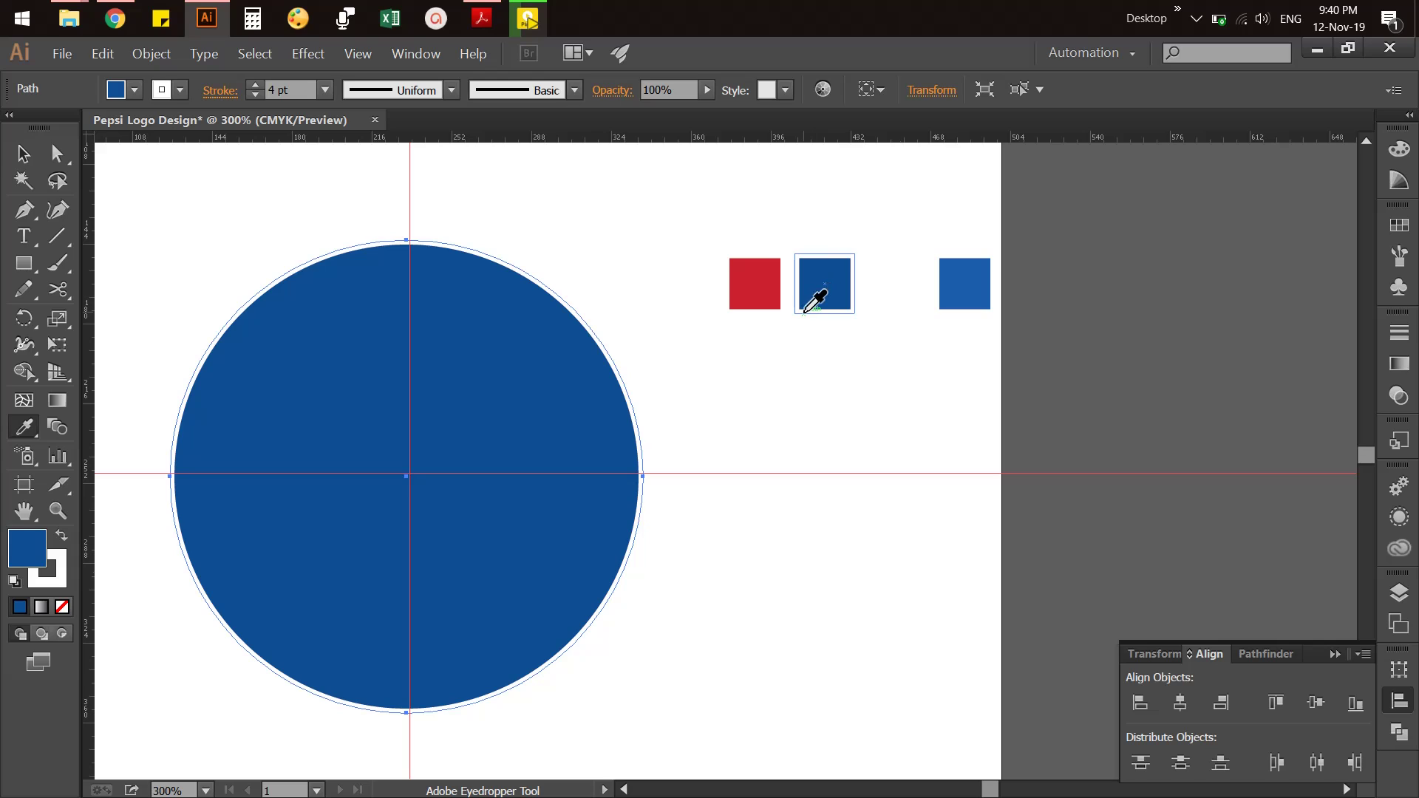
key("v")
left_click(1399, 149)
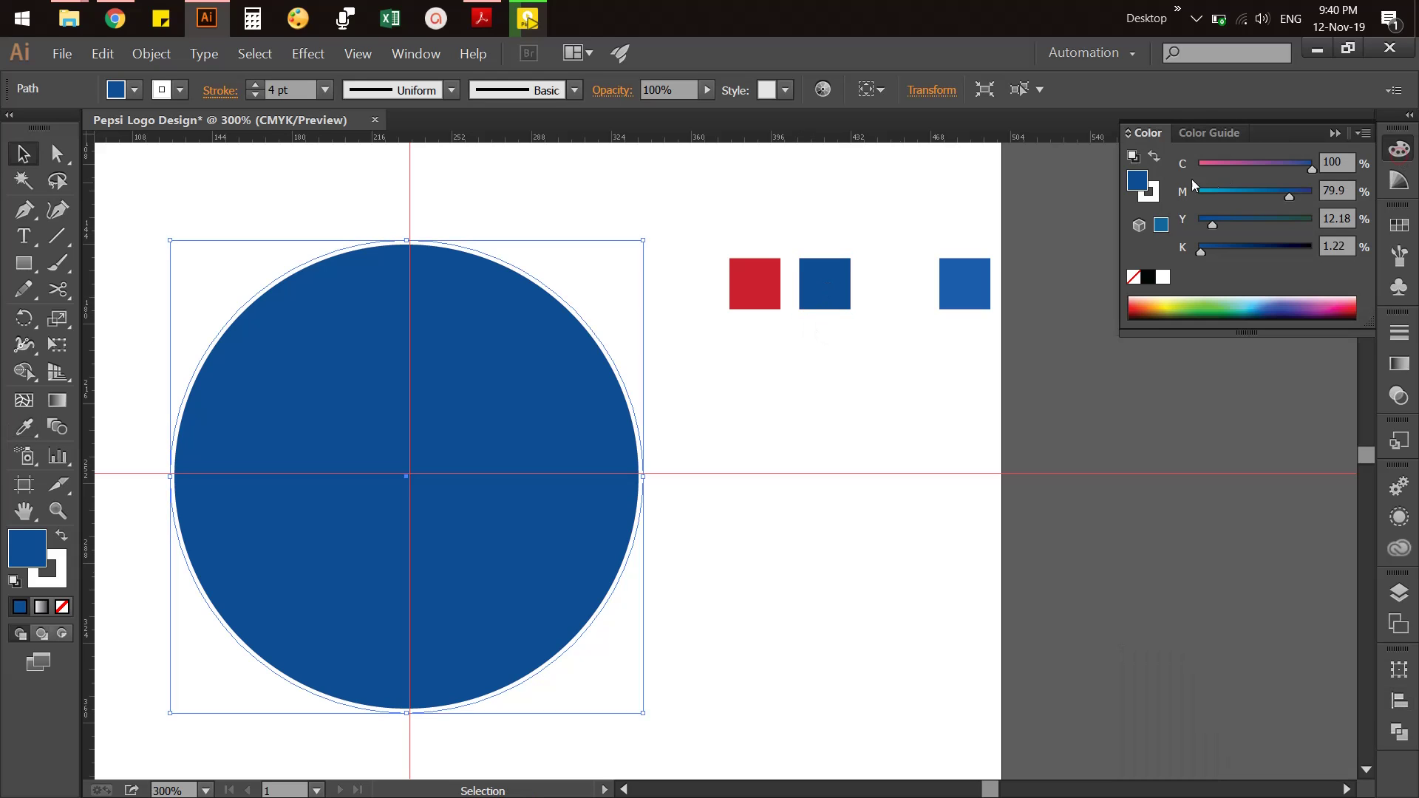
left_click(1154, 158)
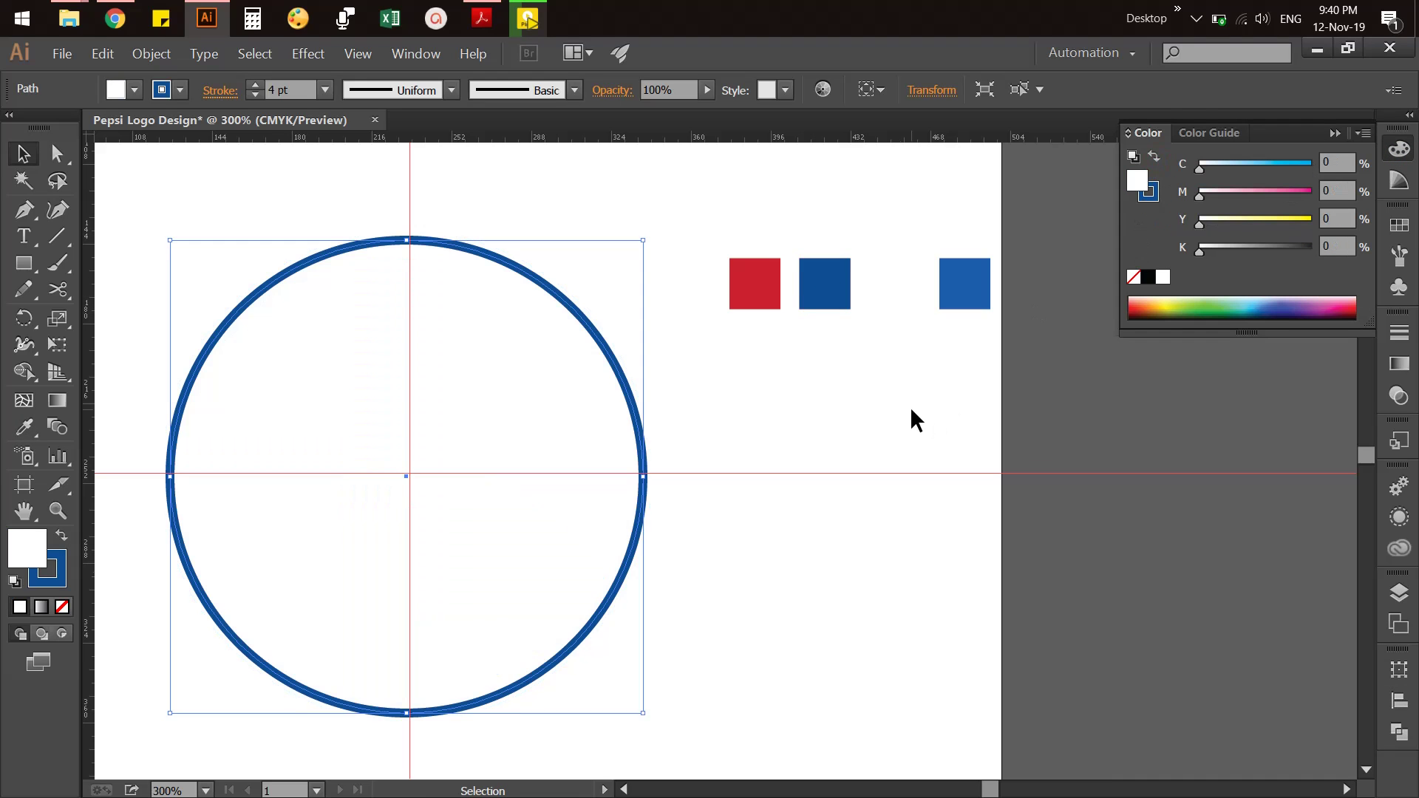
key("a")
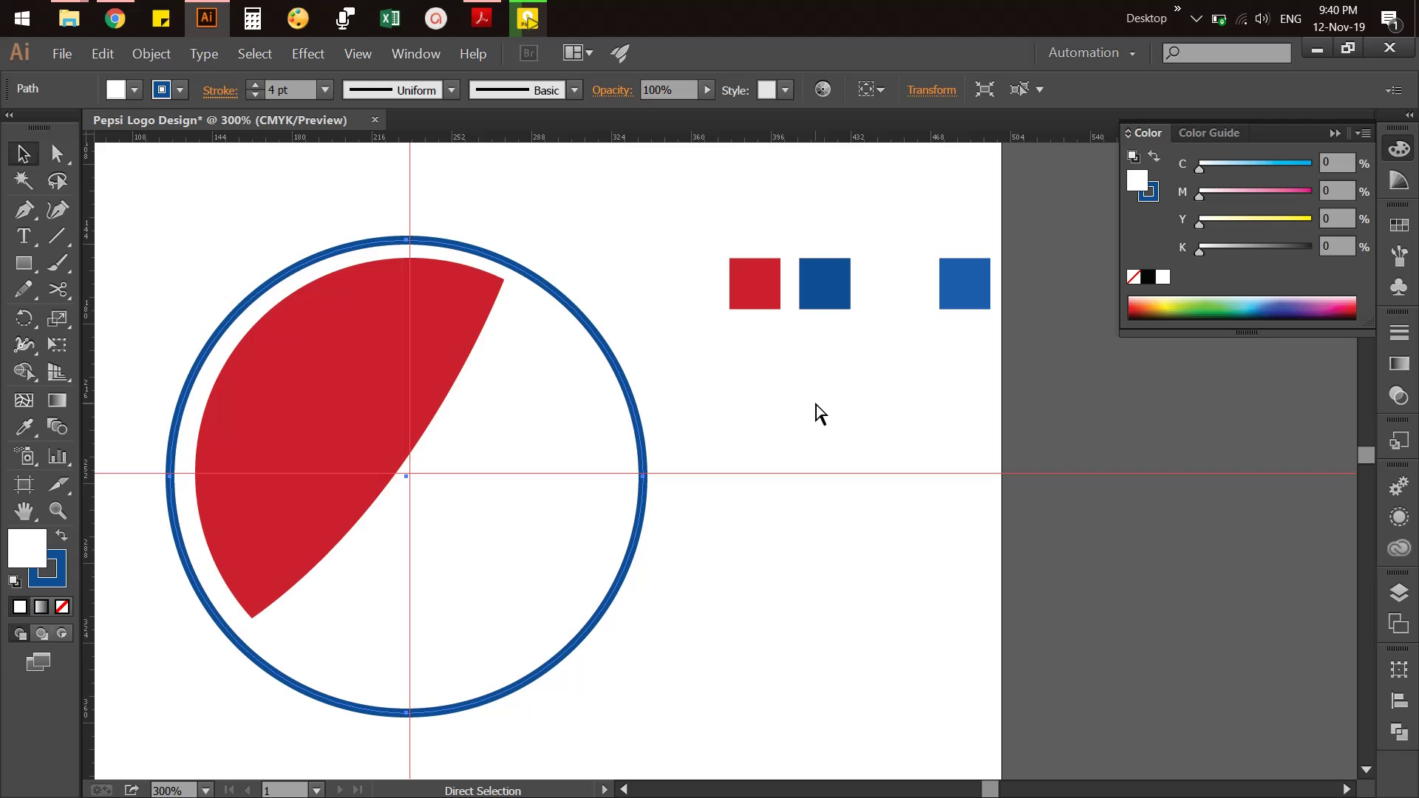
key("v")
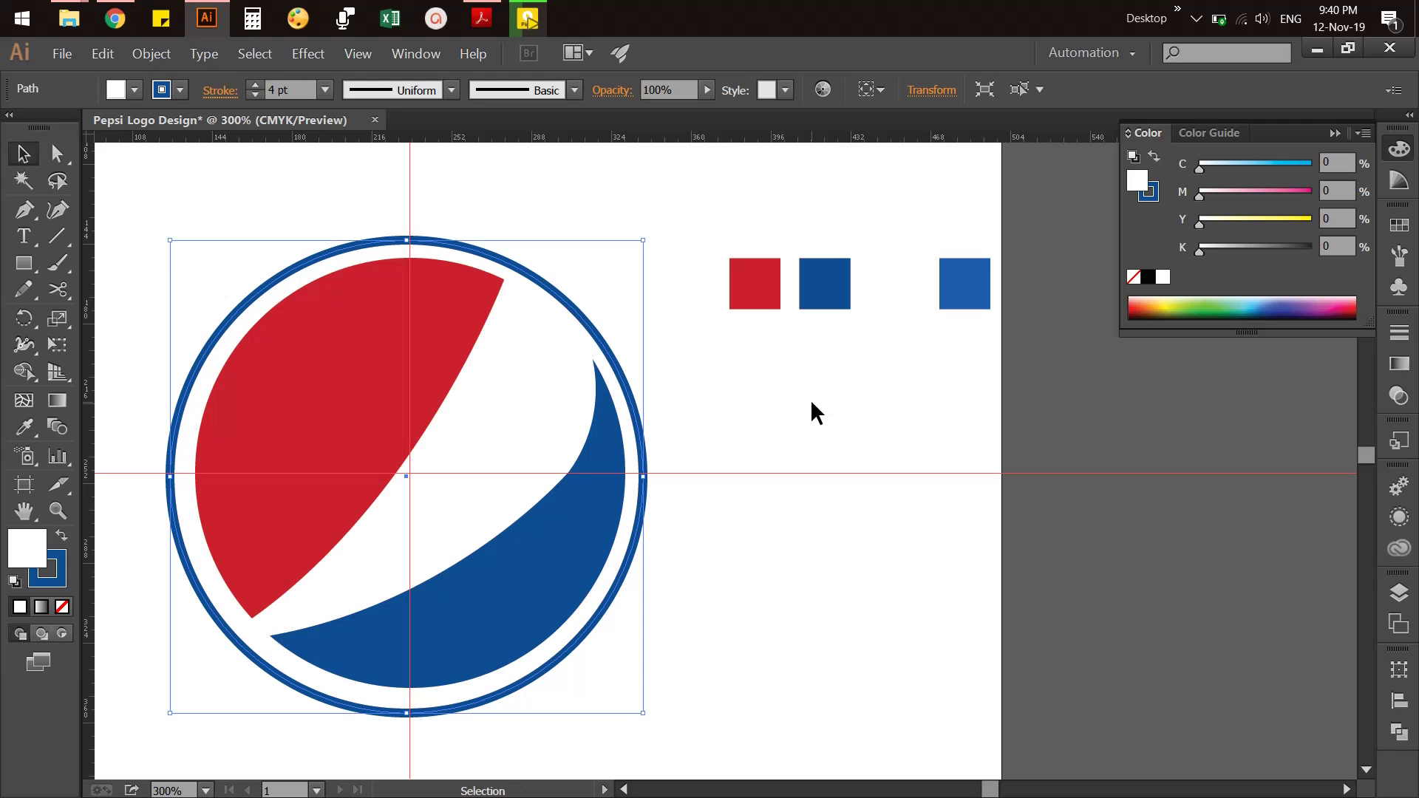
left_click(773, 419)
Delete the horizontal and vertical guides
left_click_drag(735, 543, 810, 538)
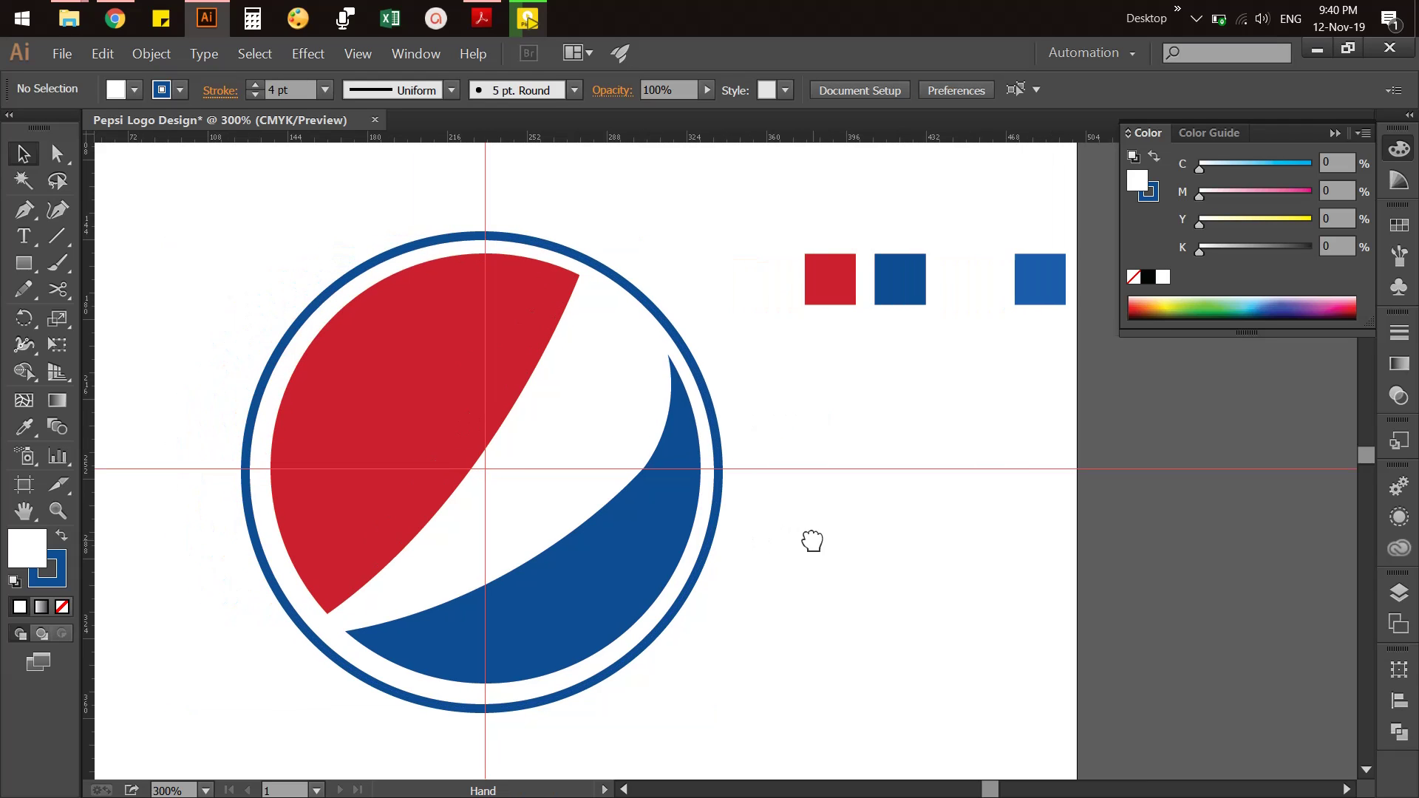
left_click_drag(942, 444, 990, 523)
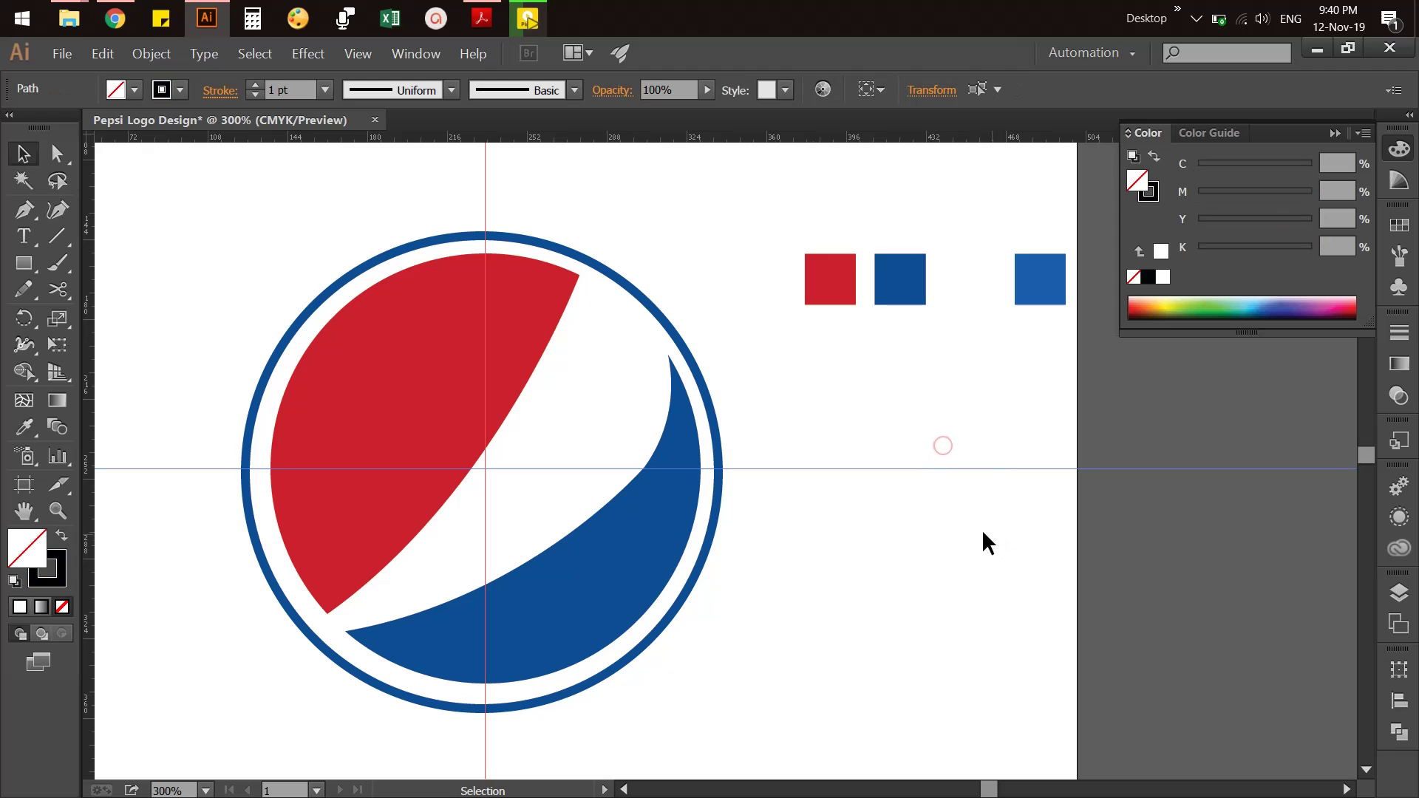
key("Delete")
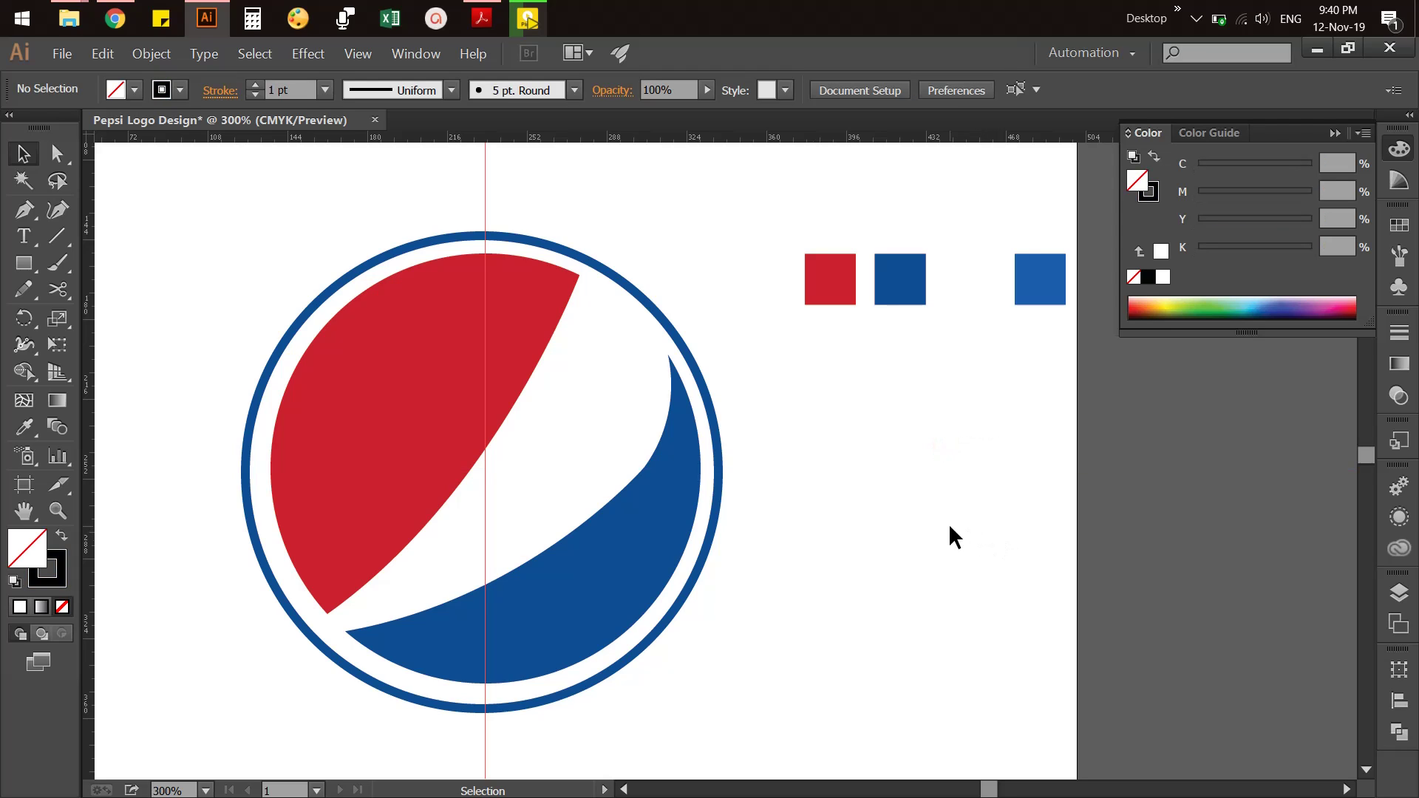
left_click_drag(439, 175, 556, 216)
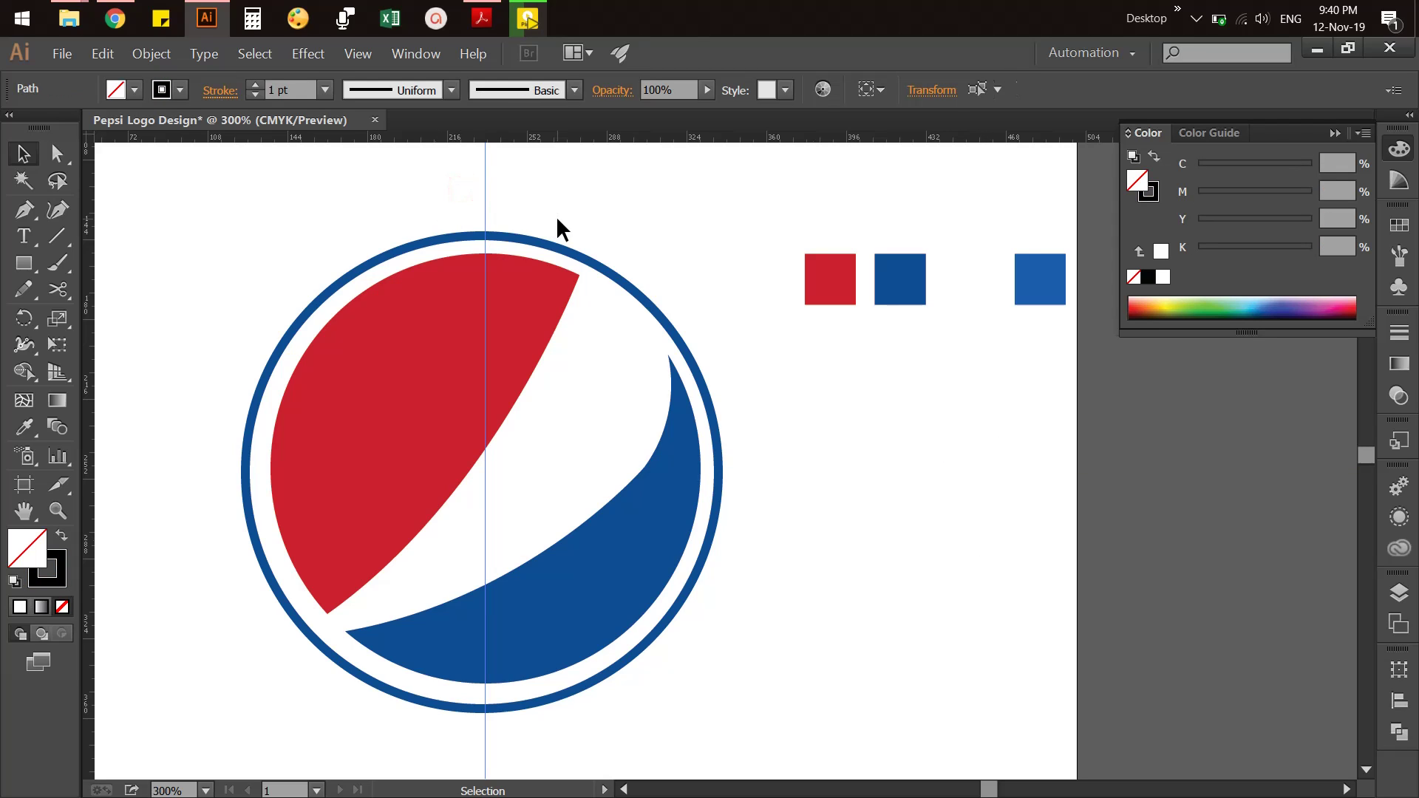
key("Delete")
Set the stroke of the red and blue wave shapes to None
left_click_drag(285, 216, 751, 697)
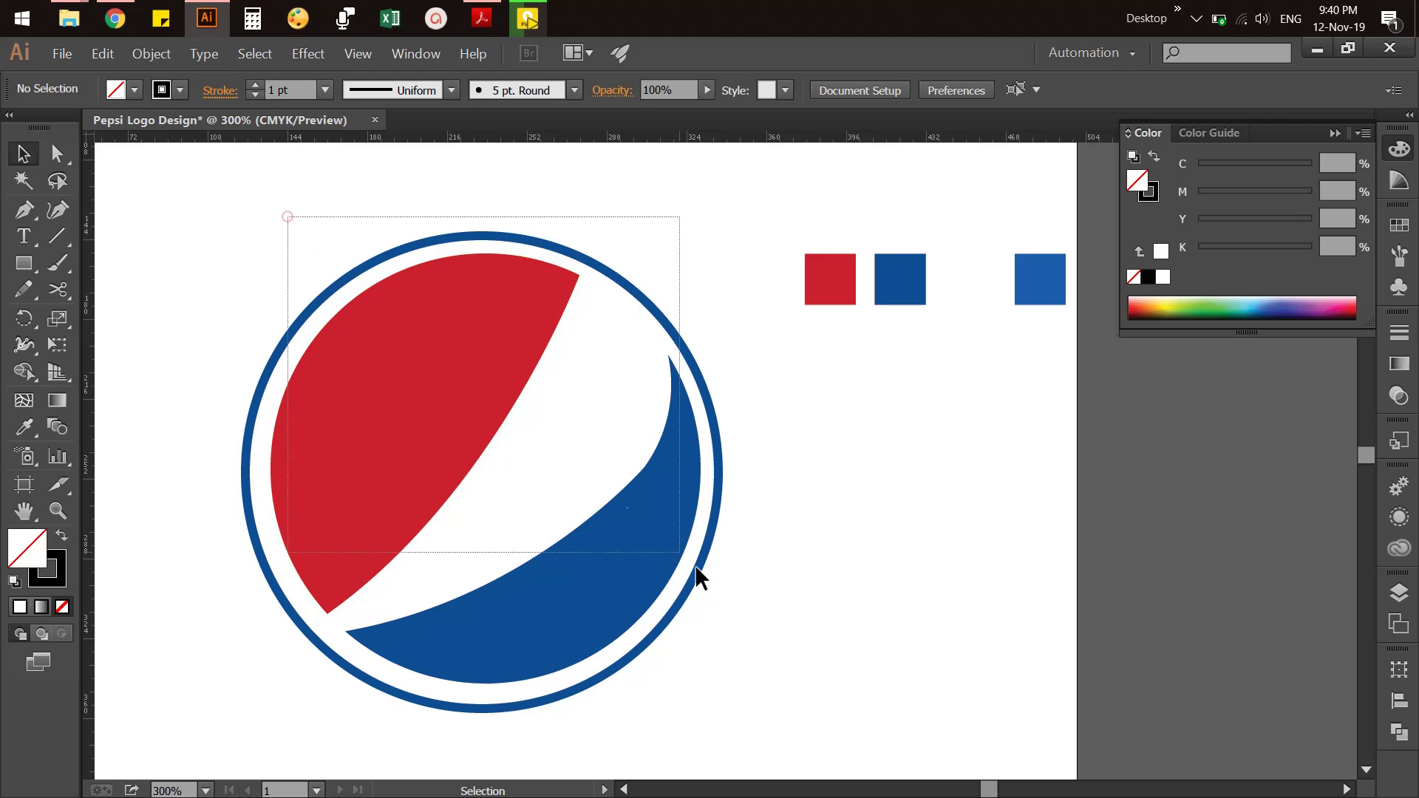
left_click(729, 516)
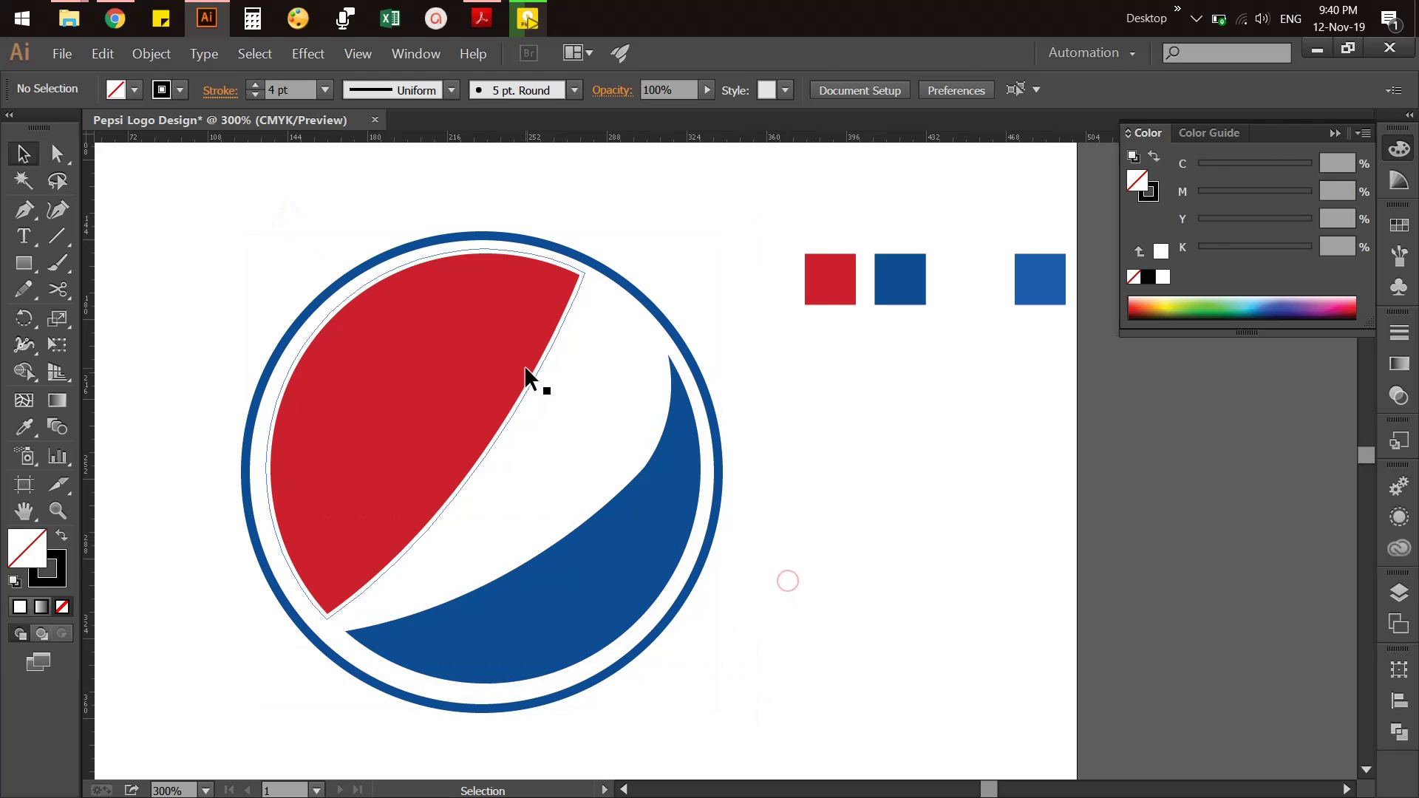
left_click(525, 366)
left_click(601, 390, "shift")
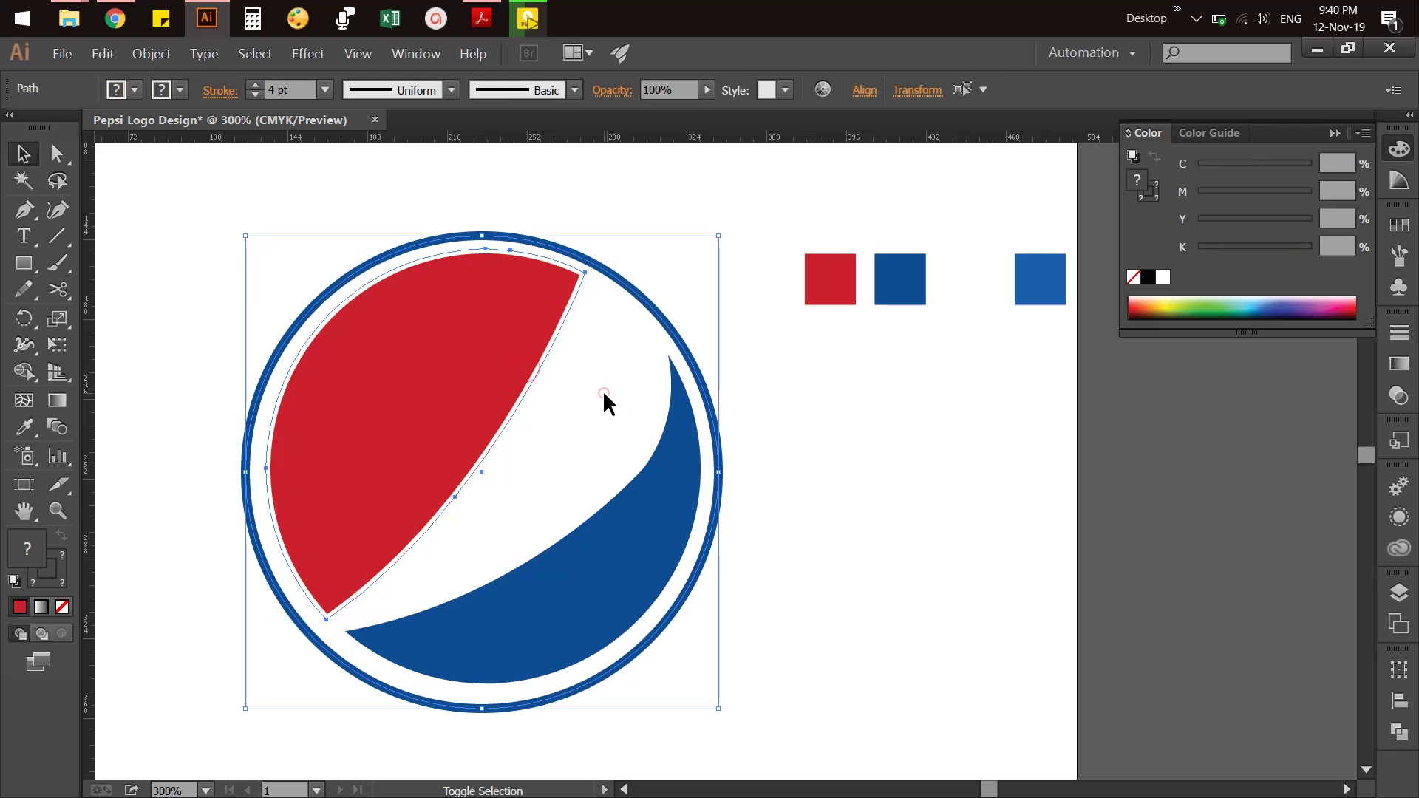
left_click(753, 454)
left_click(683, 491)
left_click(515, 367, "shift")
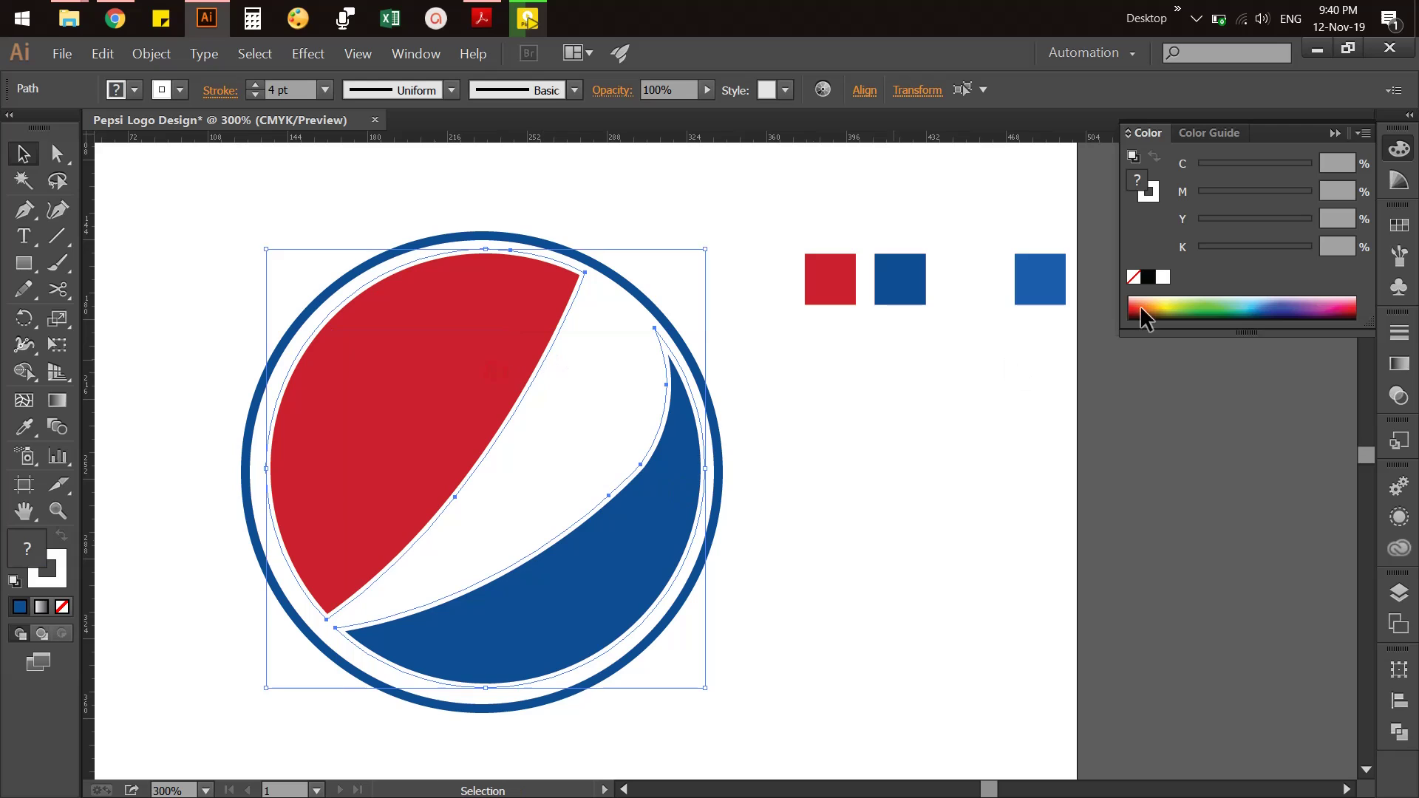
left_click(1156, 198)
left_click(1133, 278)
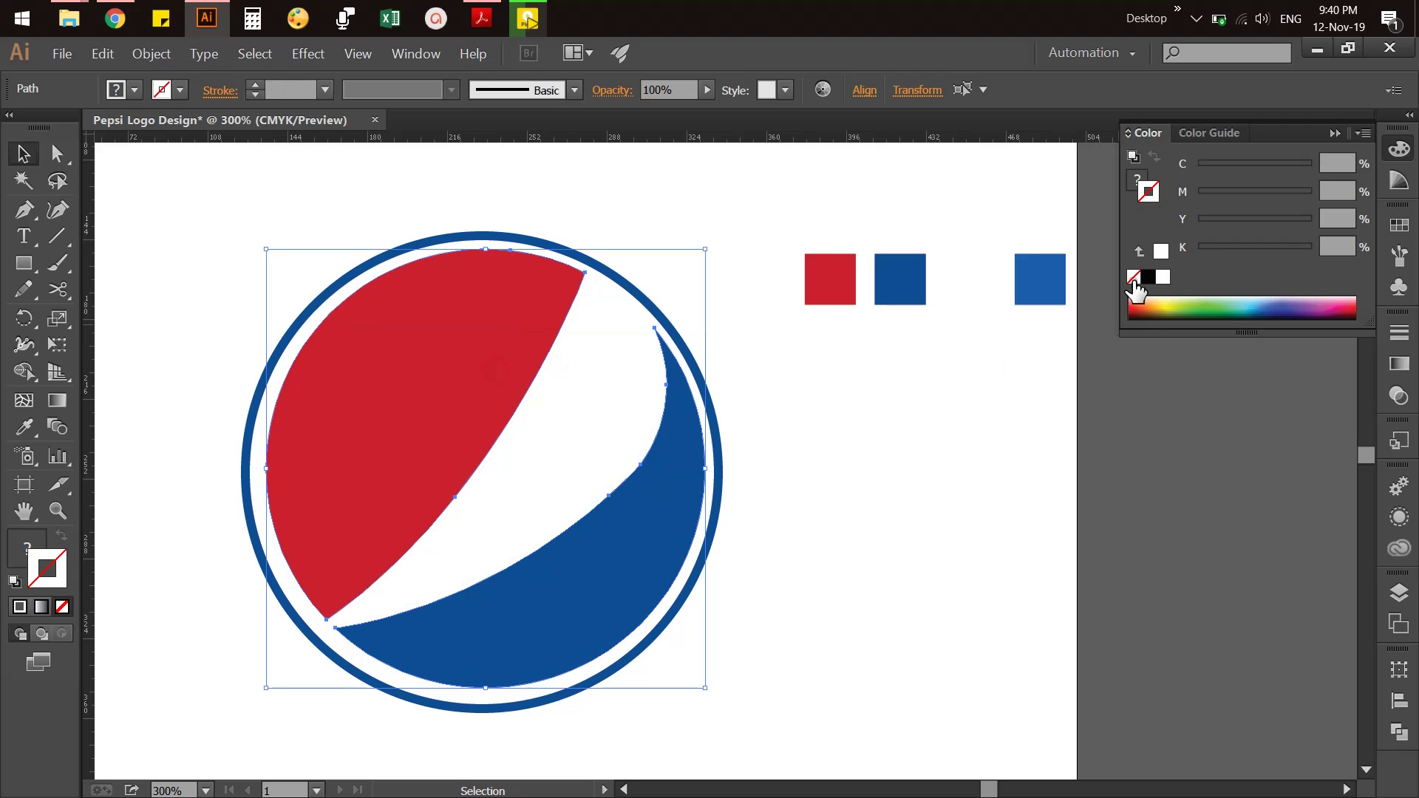
left_click(918, 447)
Select the outer blue ring to check its fill, then clear the selection
left_click(645, 298)
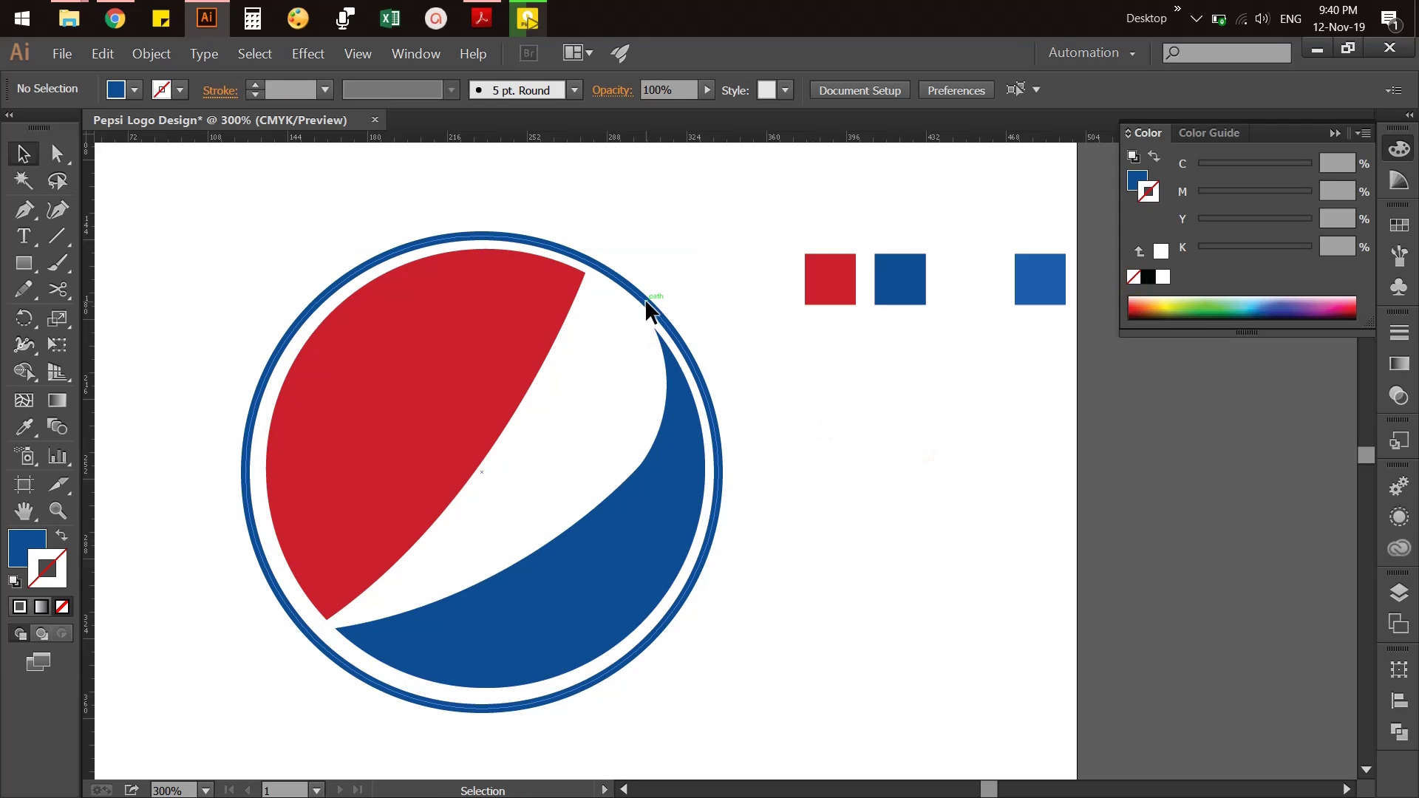
left_click(679, 337)
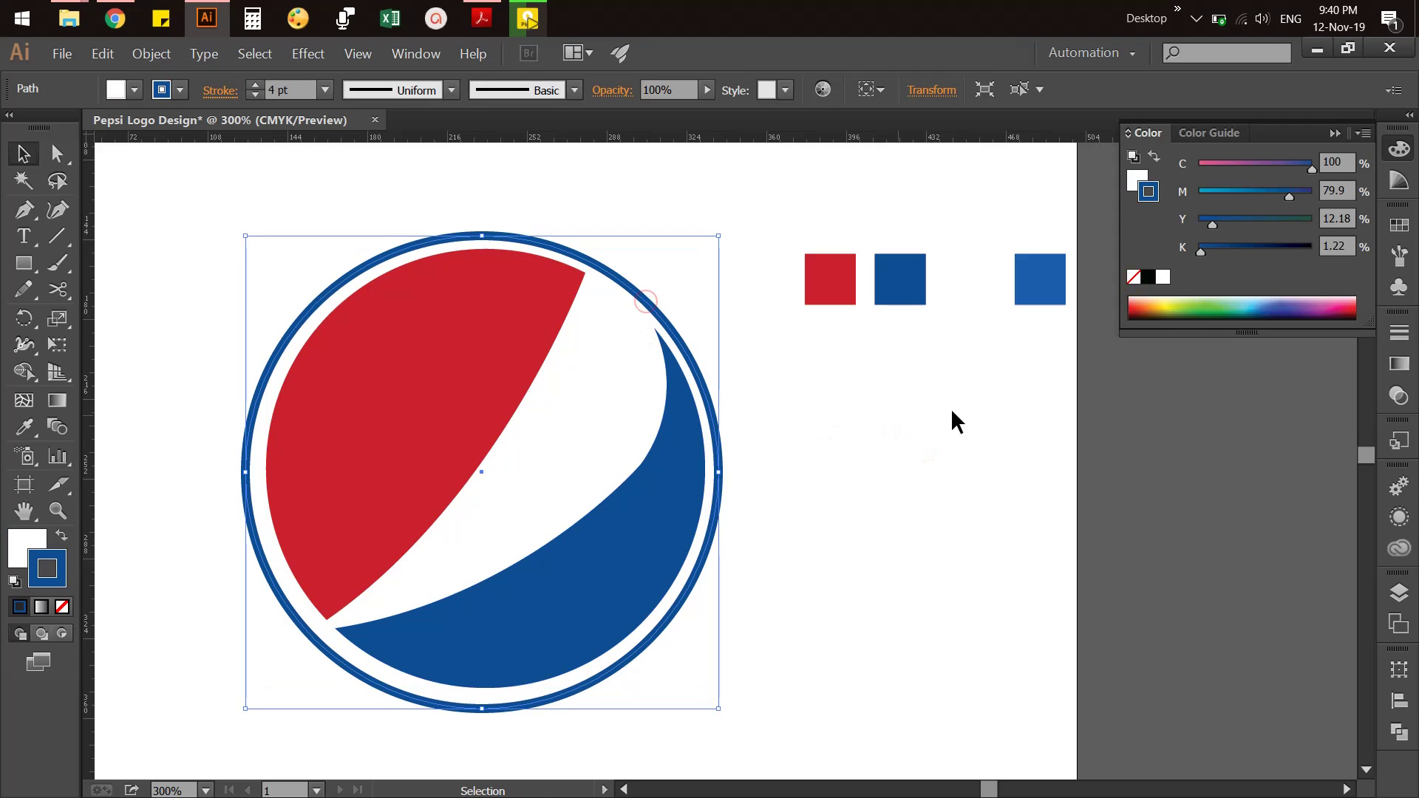
left_click(1136, 183)
left_click(992, 547)
scroll(914, 542, "down", 1)
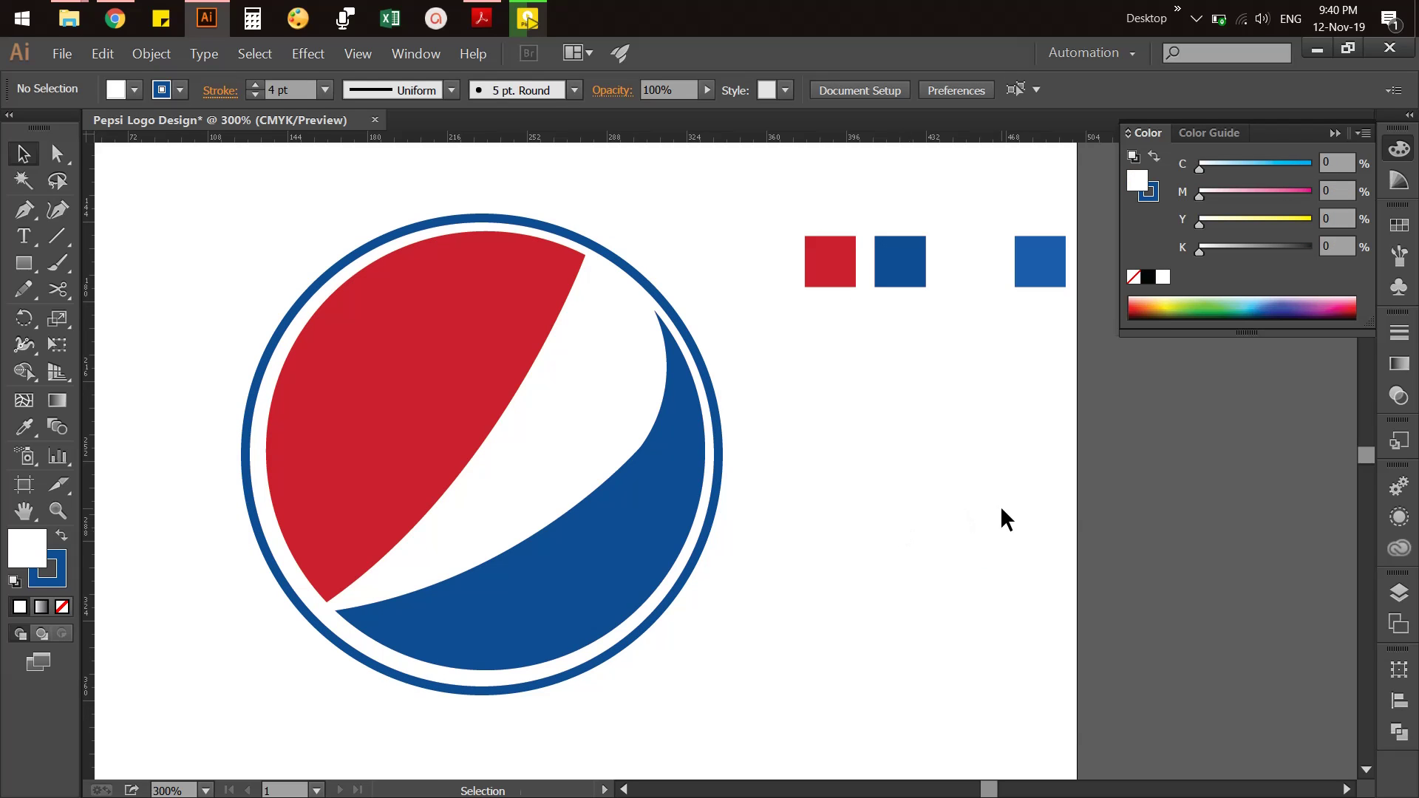
At 150% zoom, centre the wave shapes and ring on each other horizontally and vertically
key("ctrl+minus")
key("ctrl+minus")
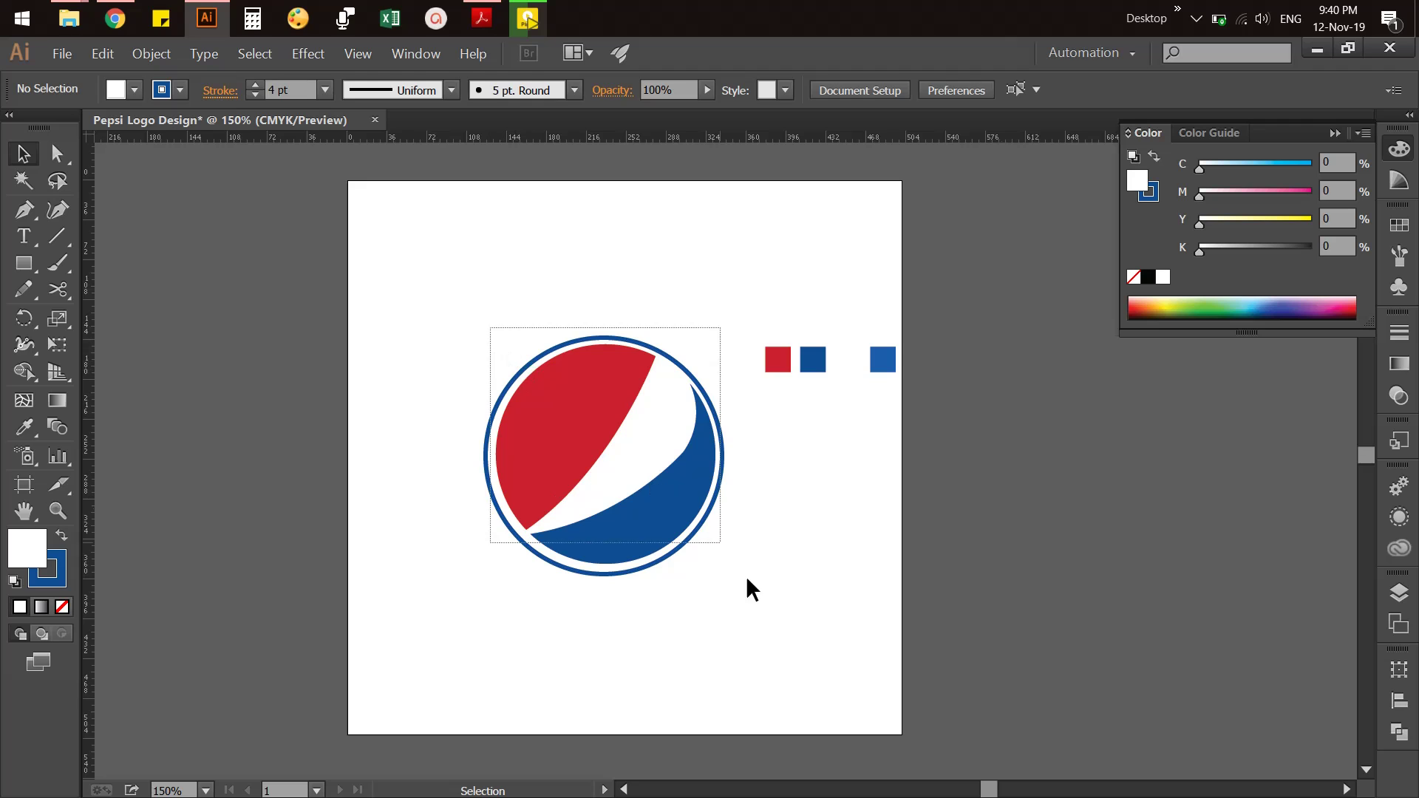
left_click_drag(747, 579, 757, 616)
left_click(815, 575)
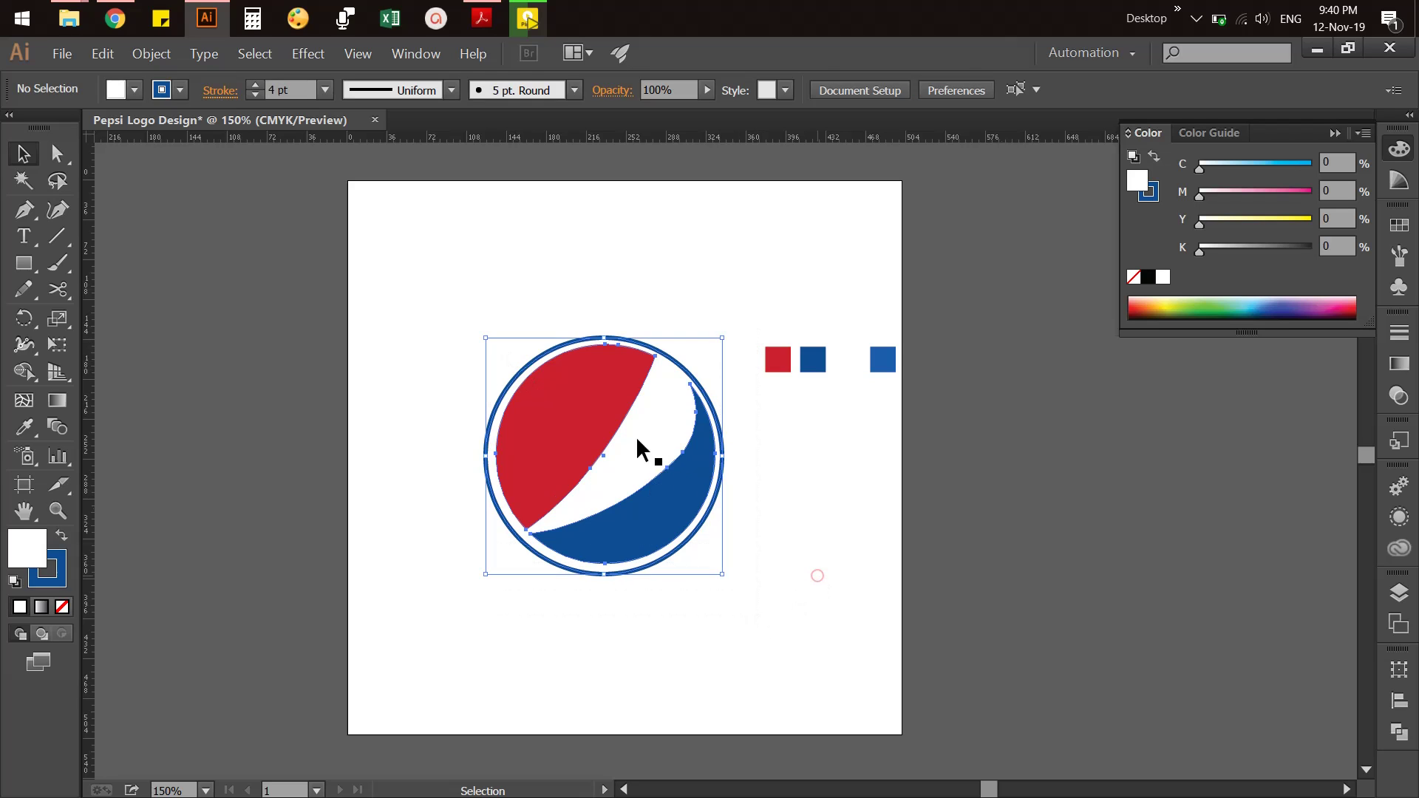
left_click(609, 423)
left_click(692, 481, "shift")
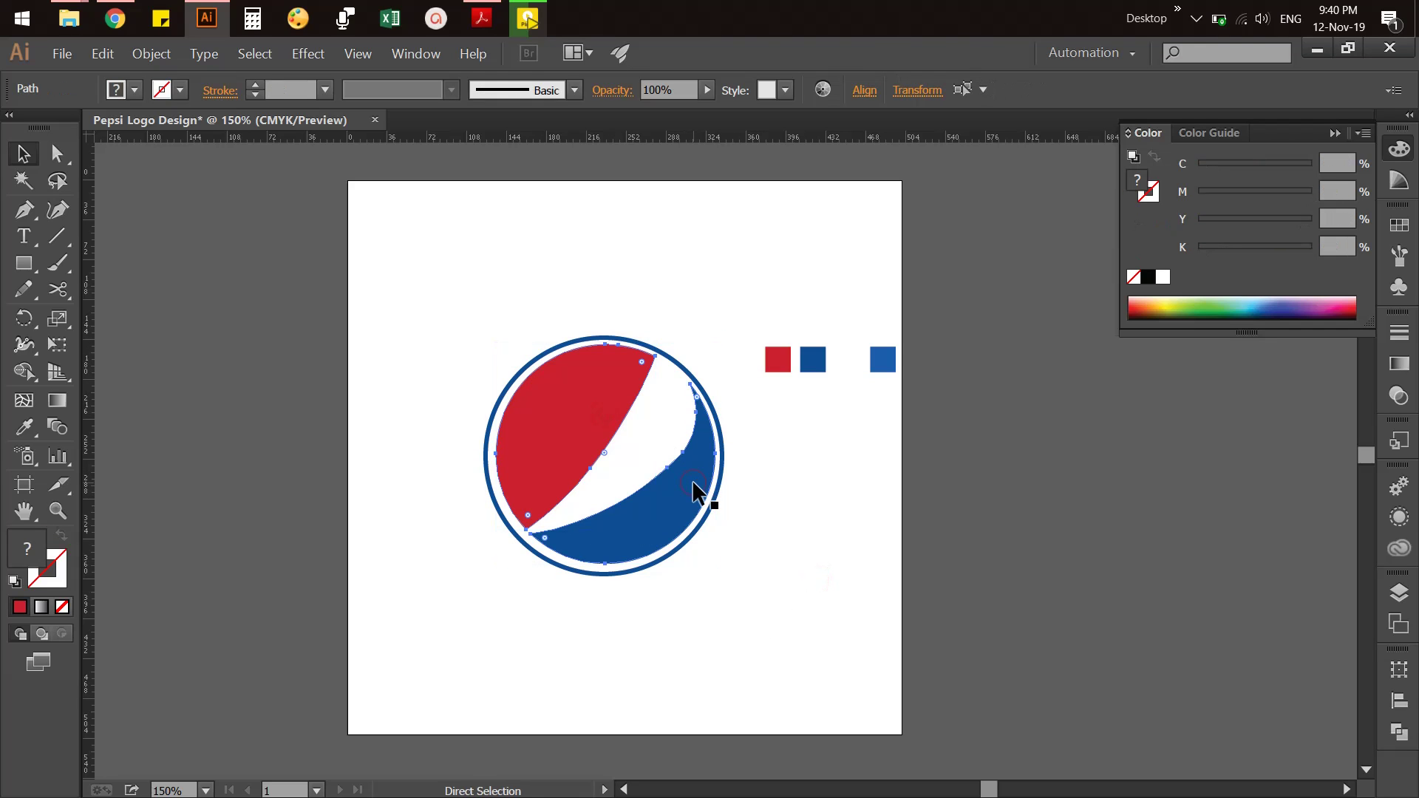
left_click(801, 515)
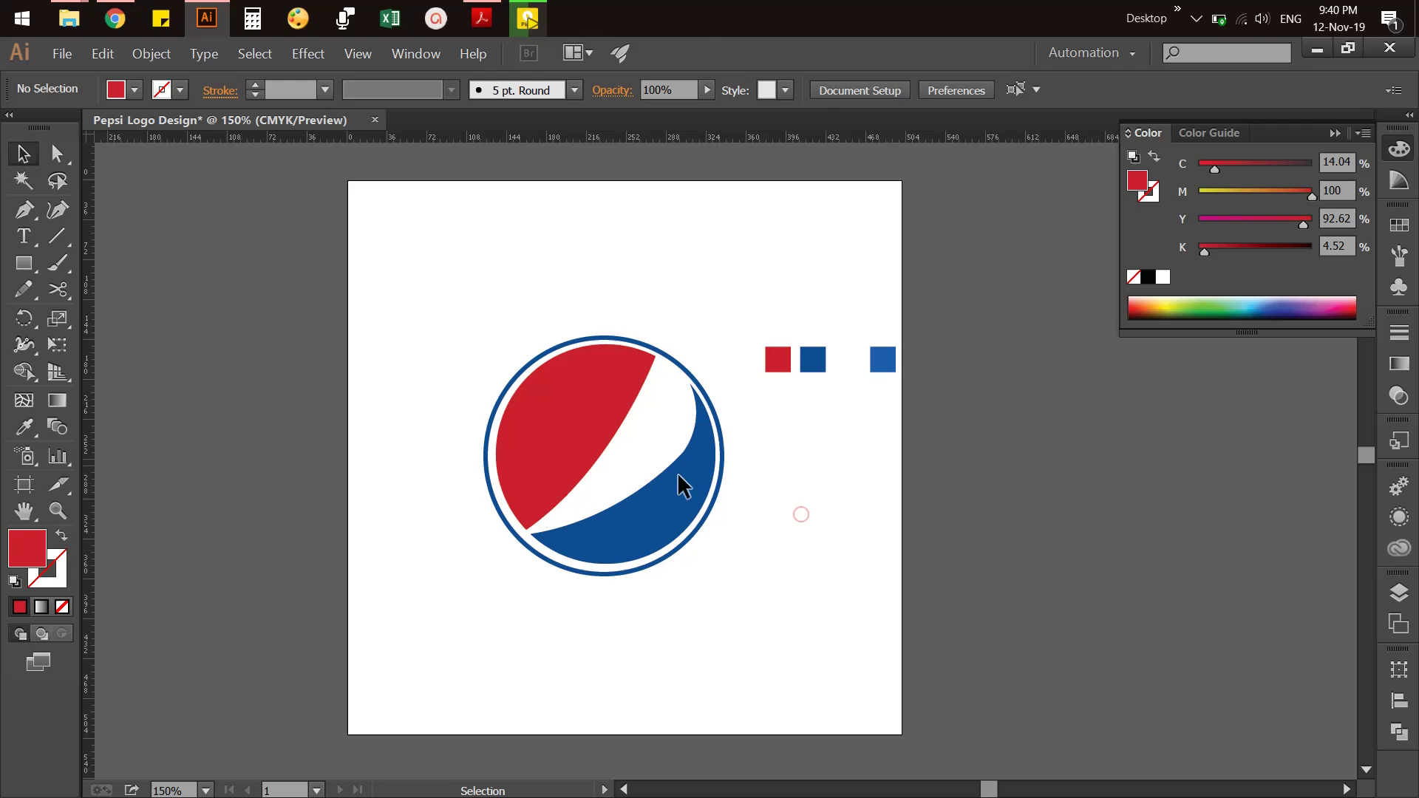
left_click(635, 495)
left_click(1399, 701)
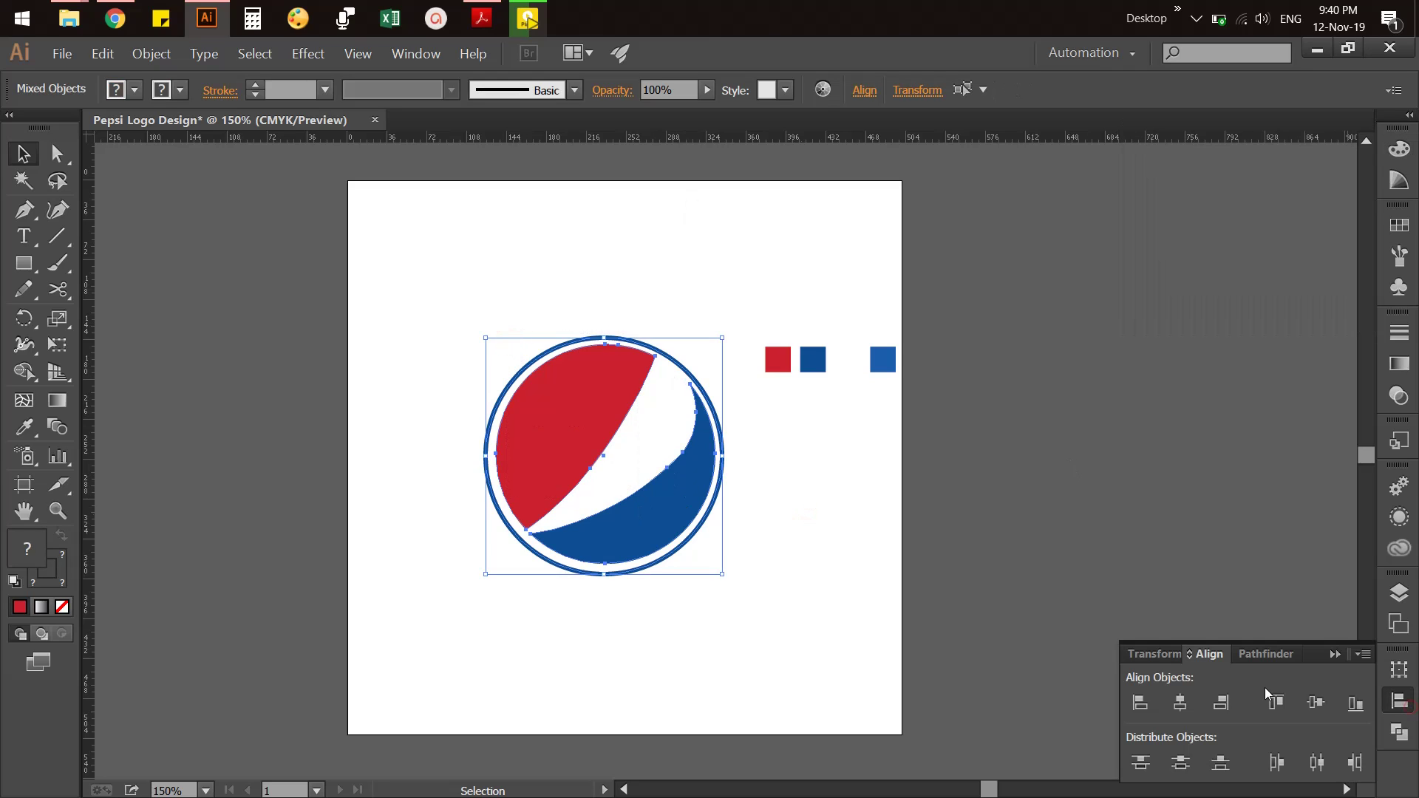
left_click(1181, 703)
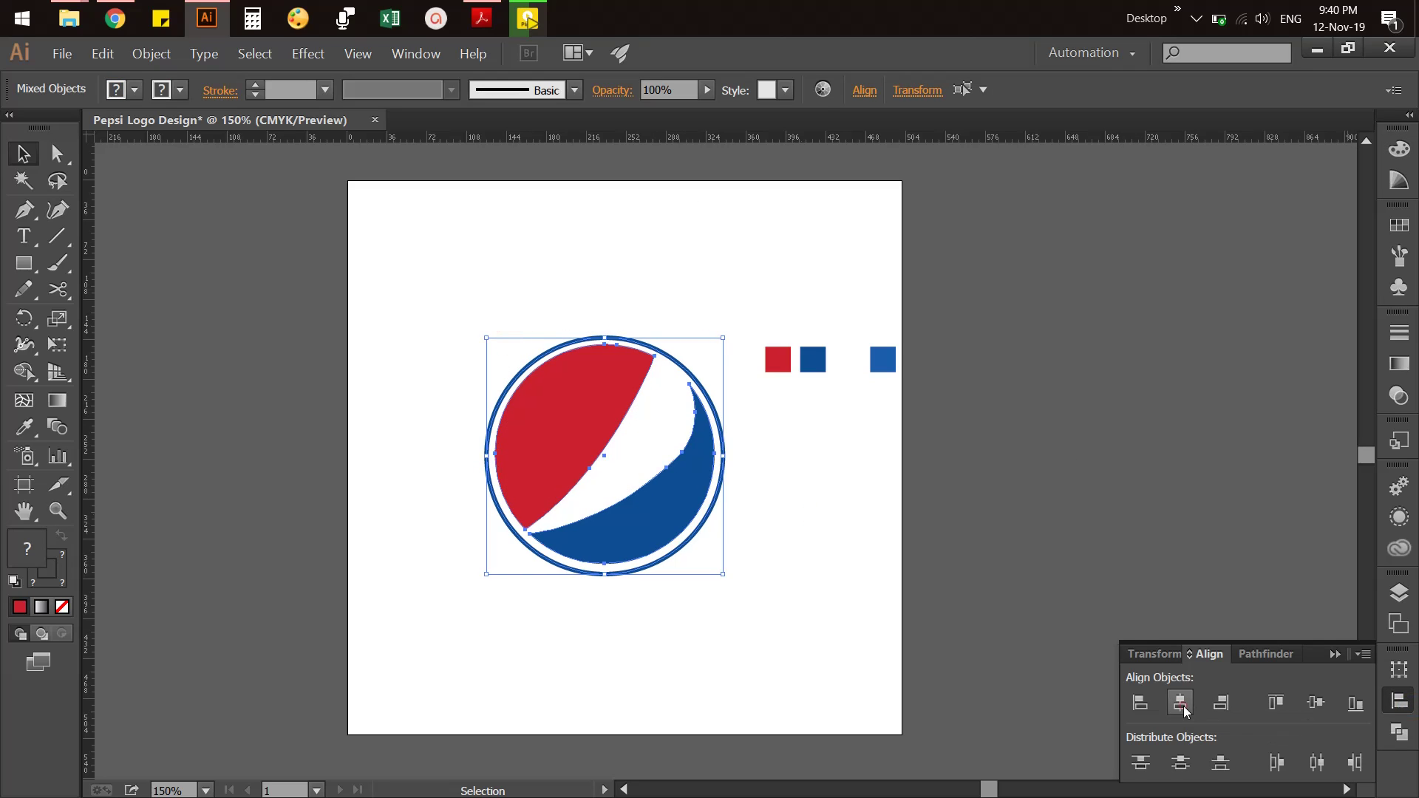
left_click(1323, 704)
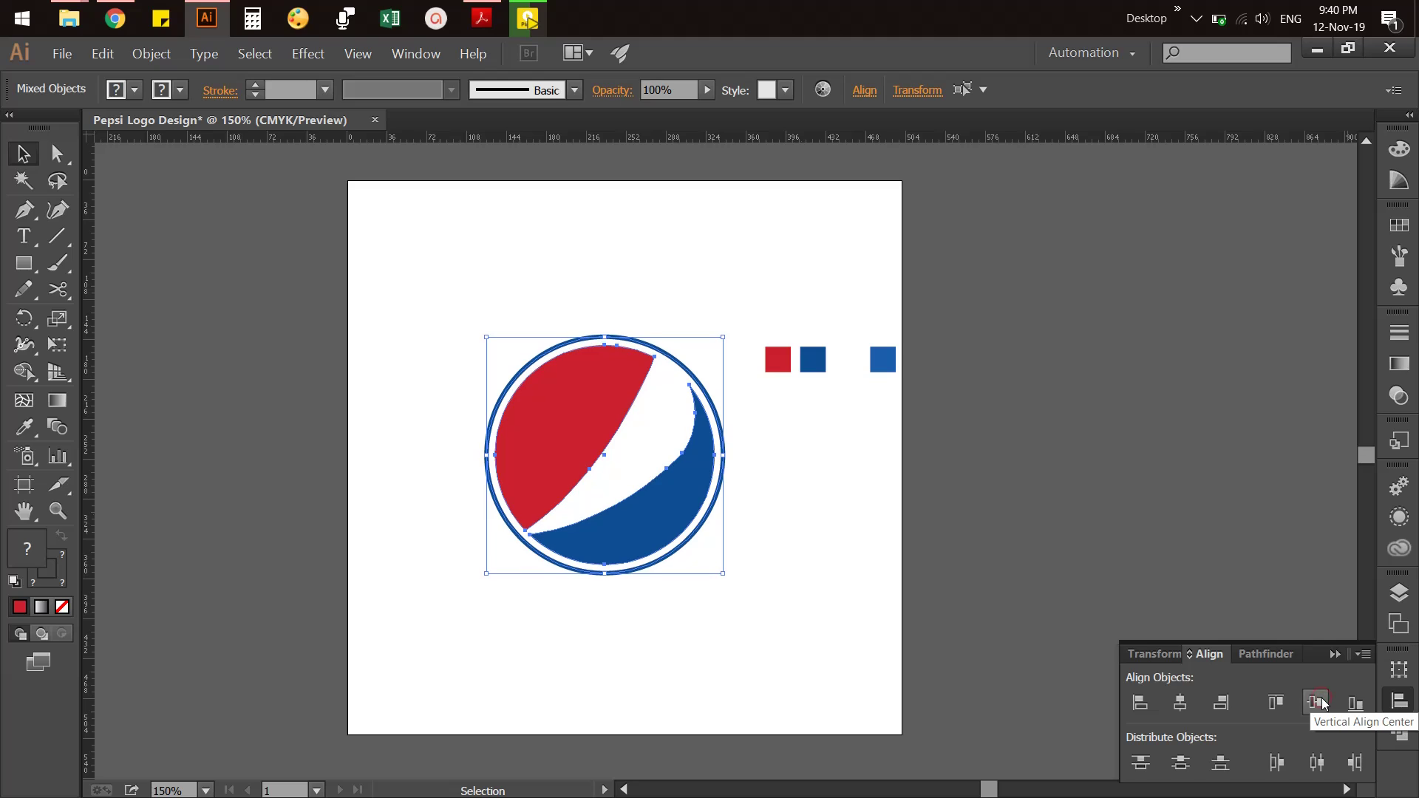
left_click(1023, 505)
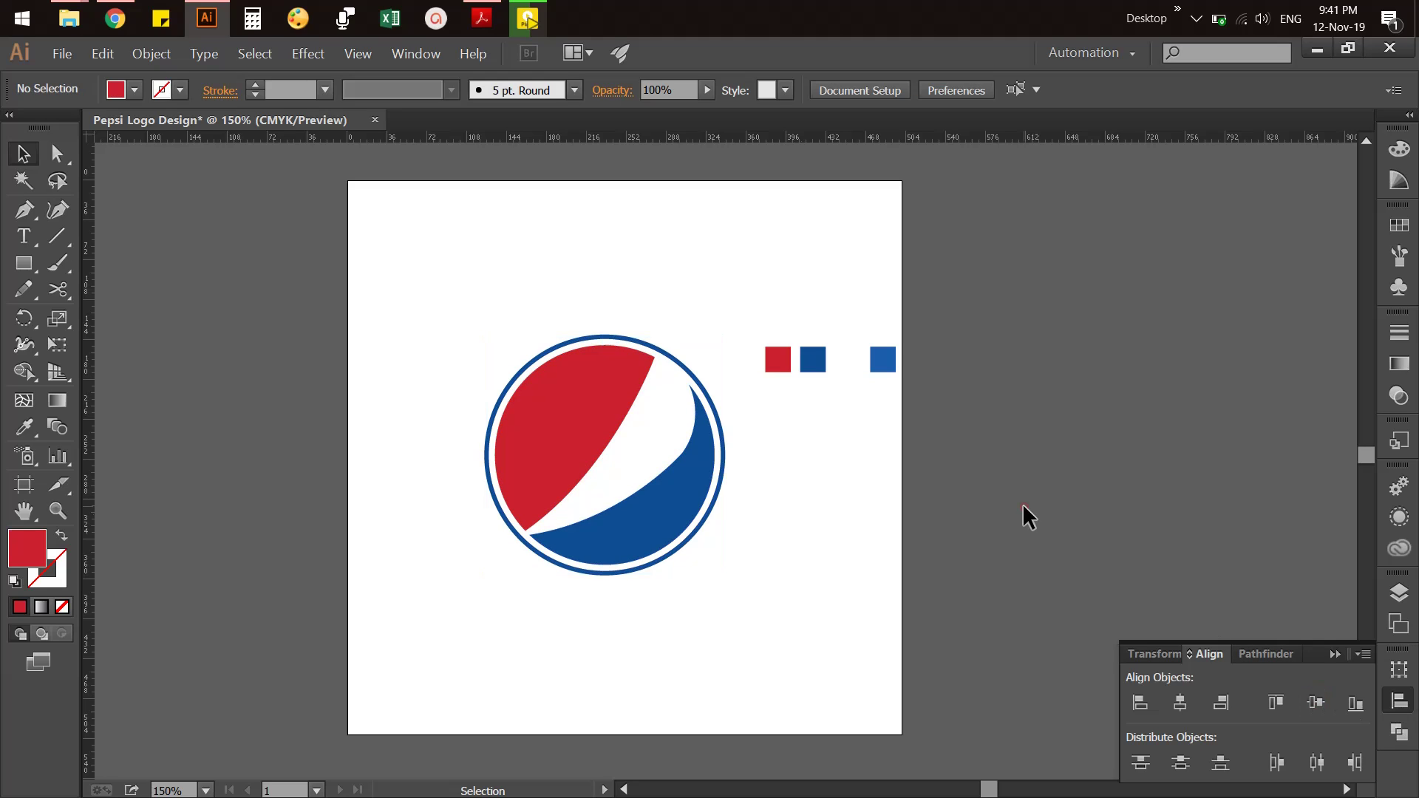
left_click(1392, 699)
Select the wave group with the outer ring and move the whole logo right of the artboard
left_click(549, 400)
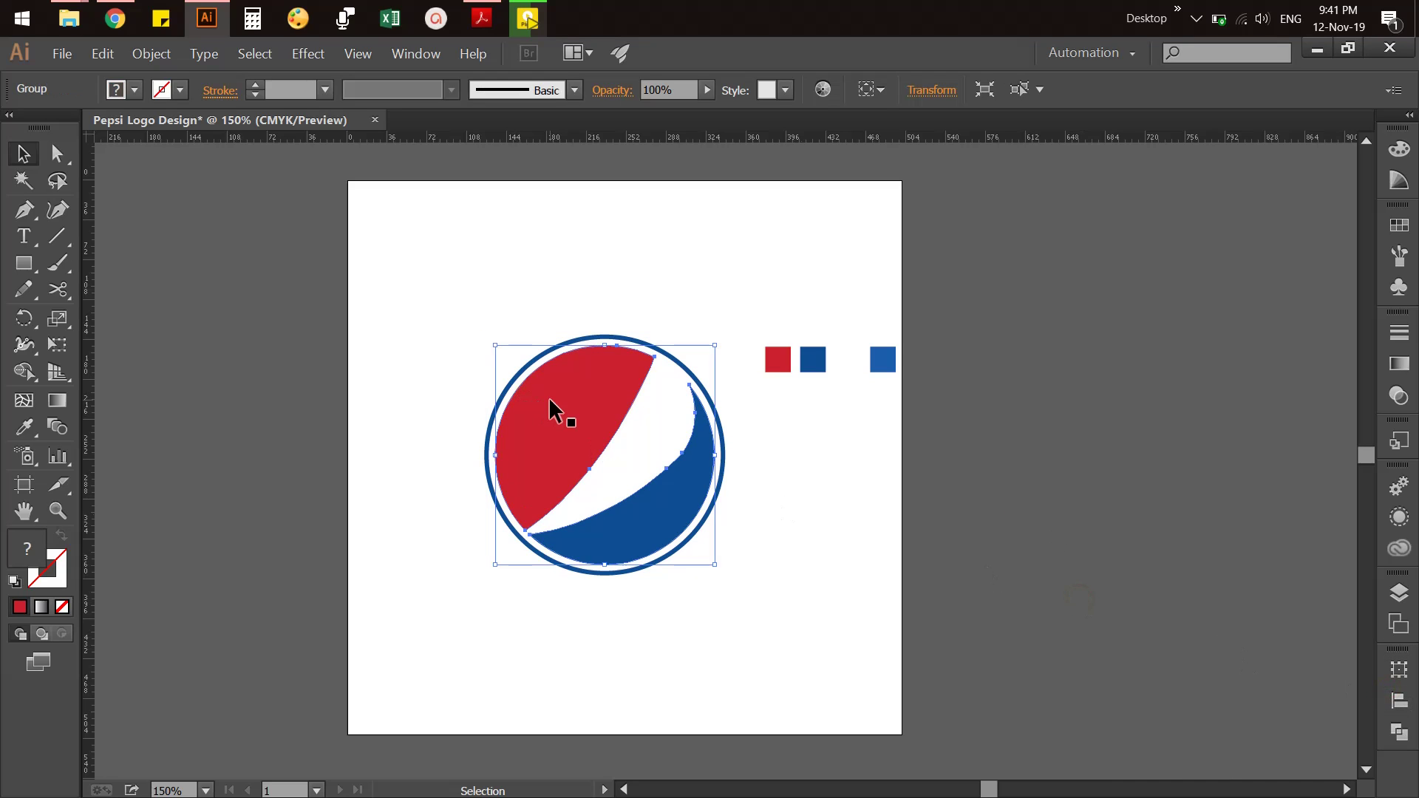
left_click_drag(534, 301, 590, 374)
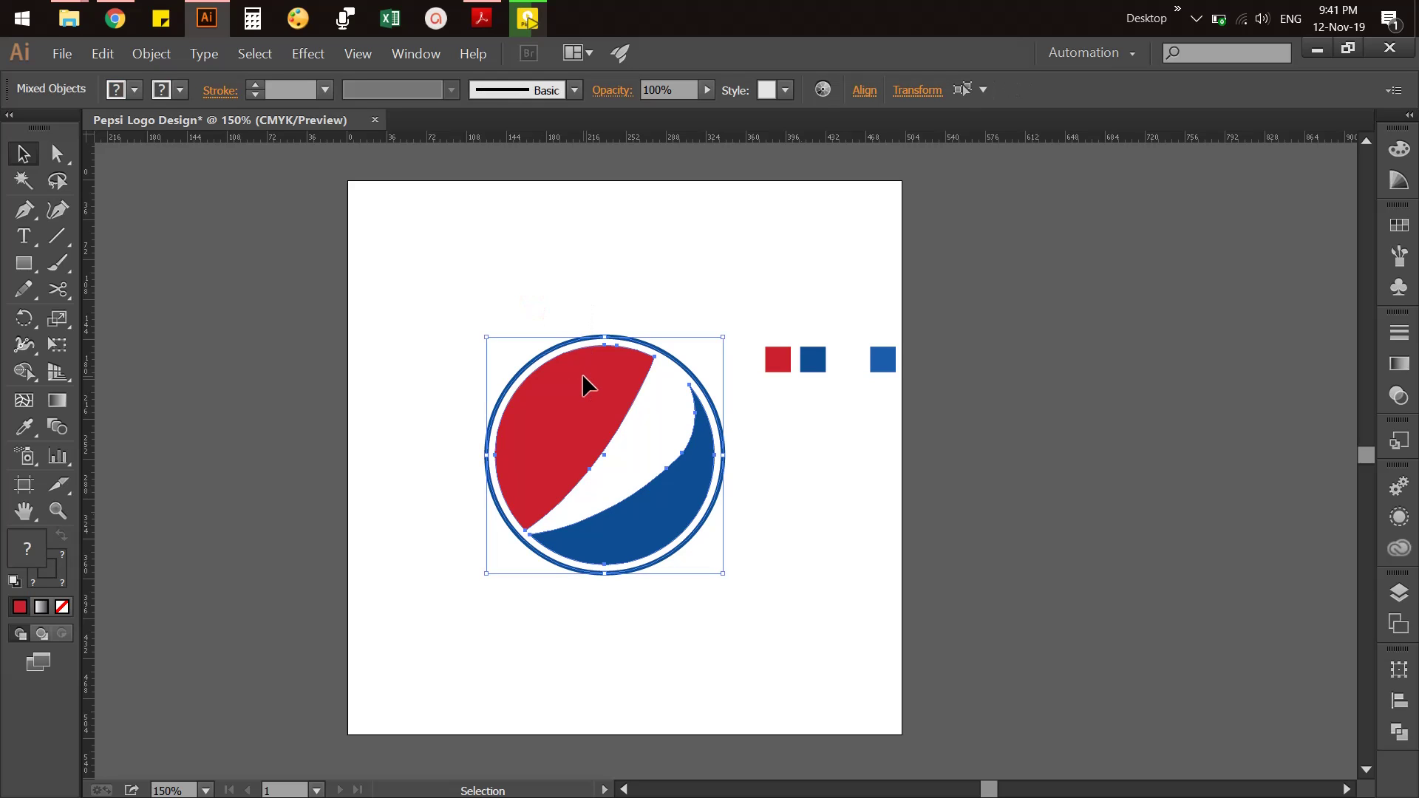
left_click(838, 474)
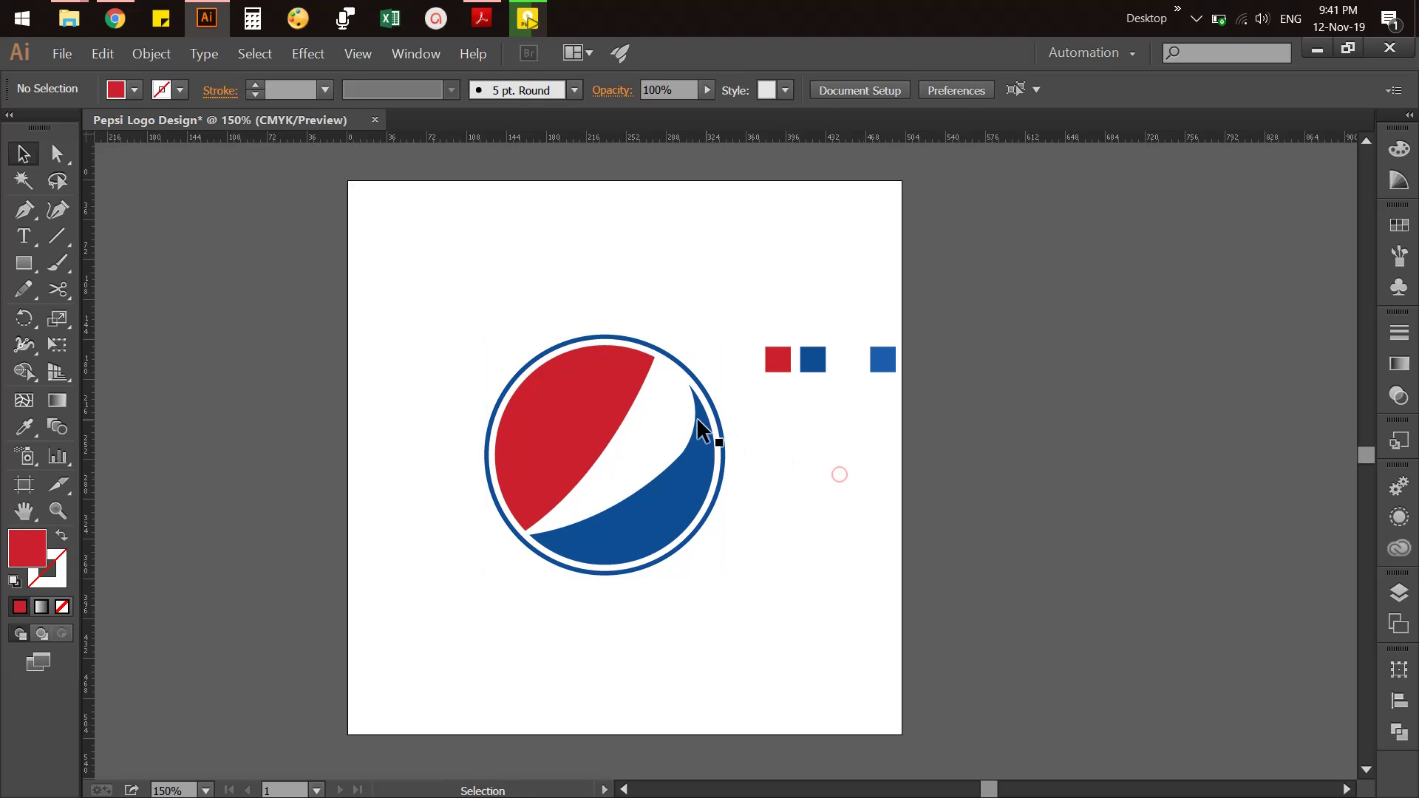
left_click_drag(693, 455, 1160, 473)
Draw a large red rectangle across the middle of the artboard
left_click(730, 522)
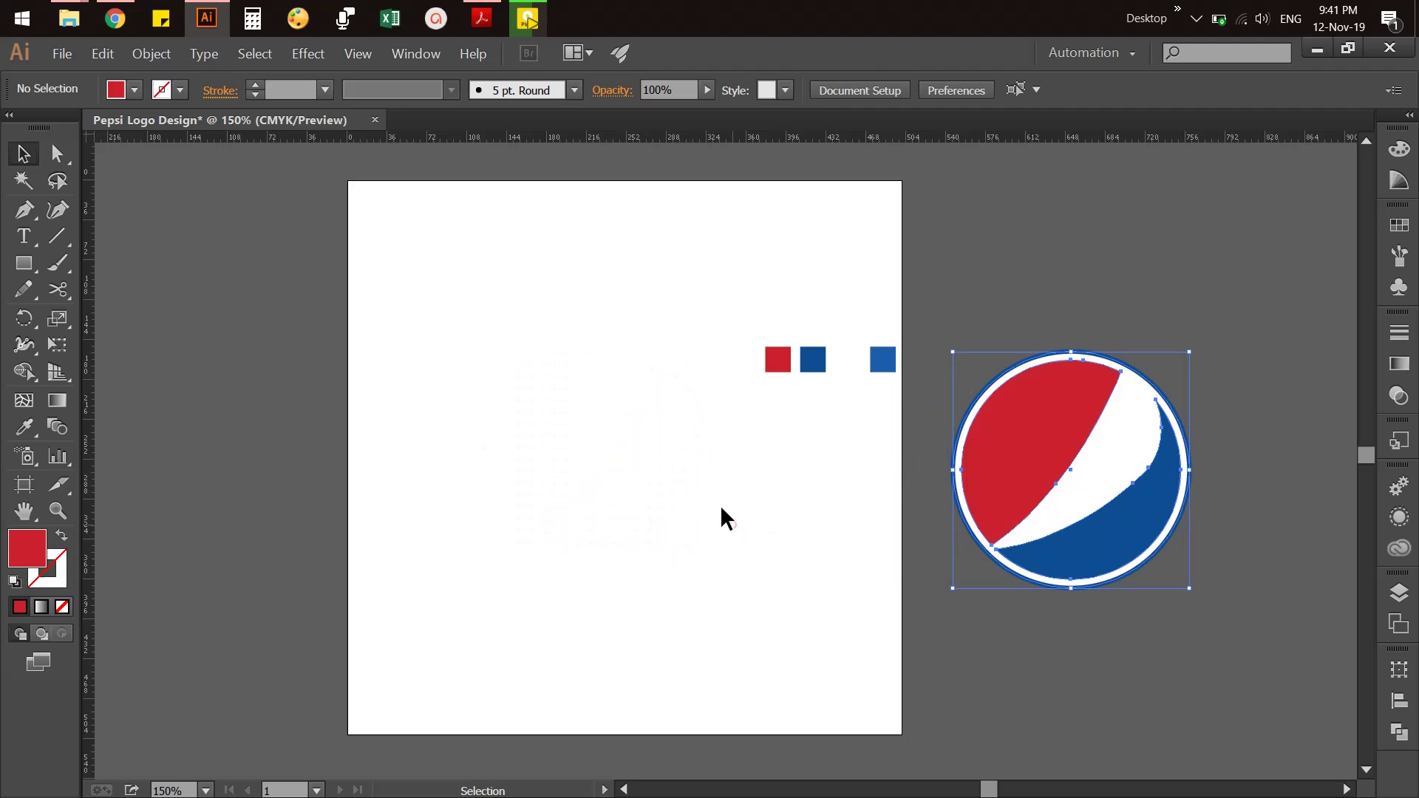
left_click(23, 264)
left_click_drag(379, 323, 887, 616)
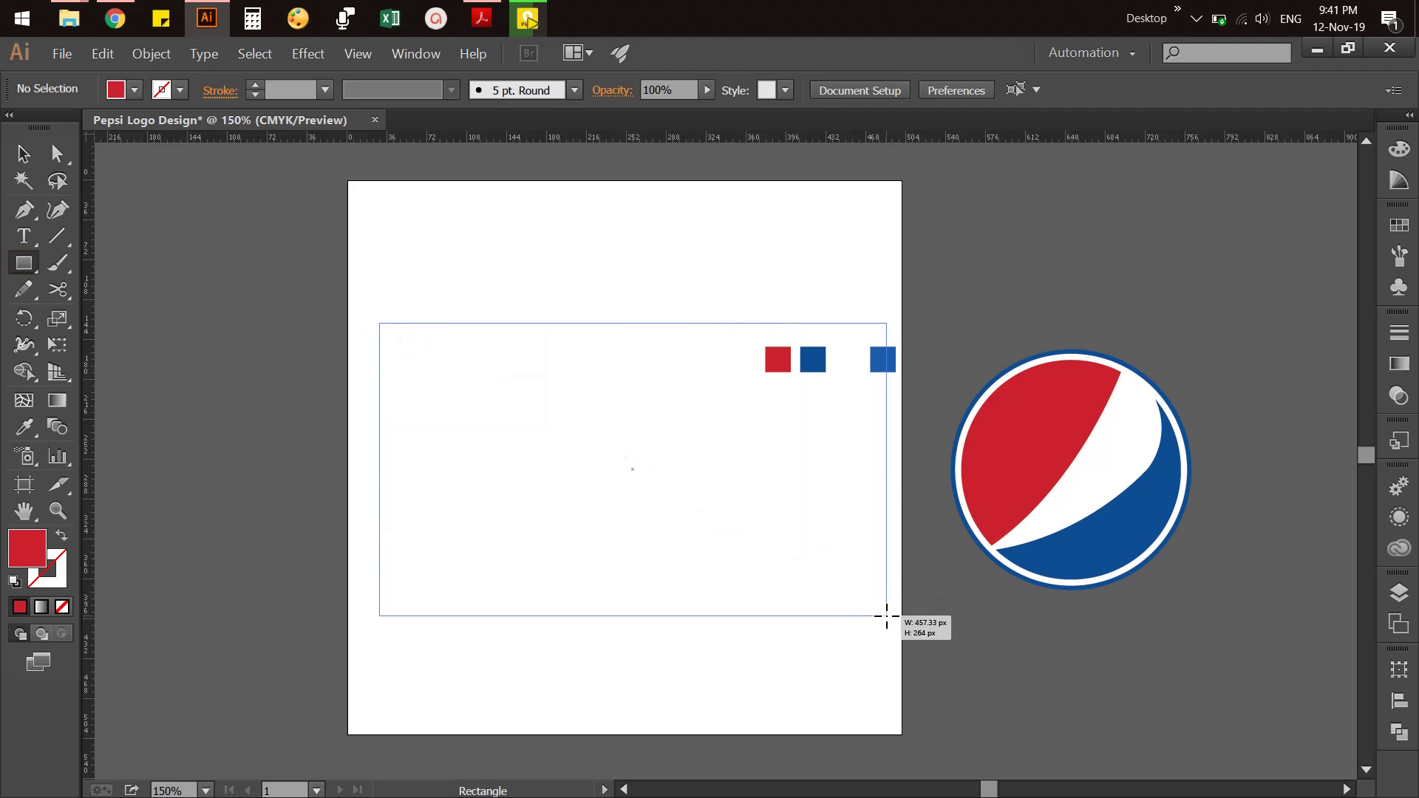
key("v")
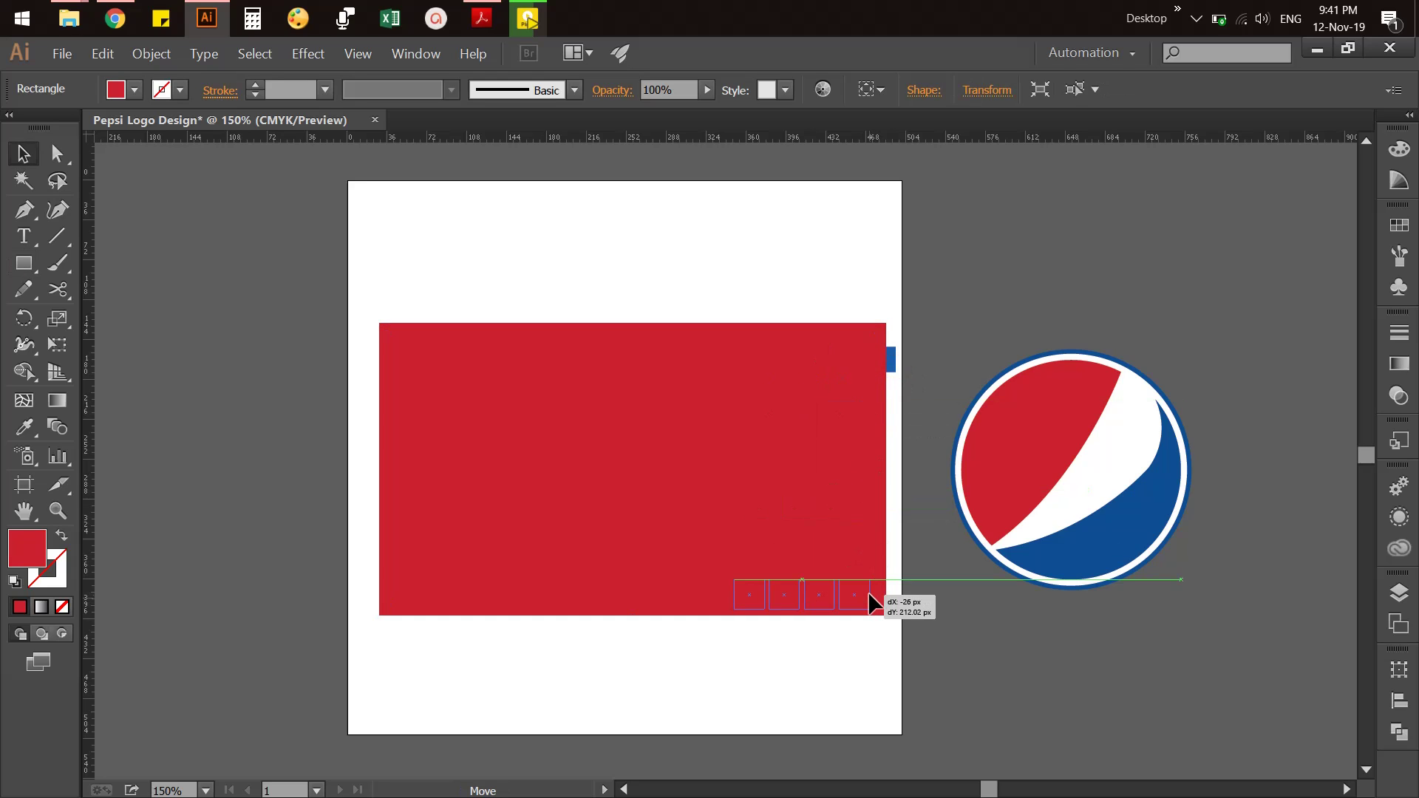
Move the four swatches to the rectangle's bottom-right corner and bring them to front
left_click_drag(896, 365, 868, 586)
right_click(847, 584)
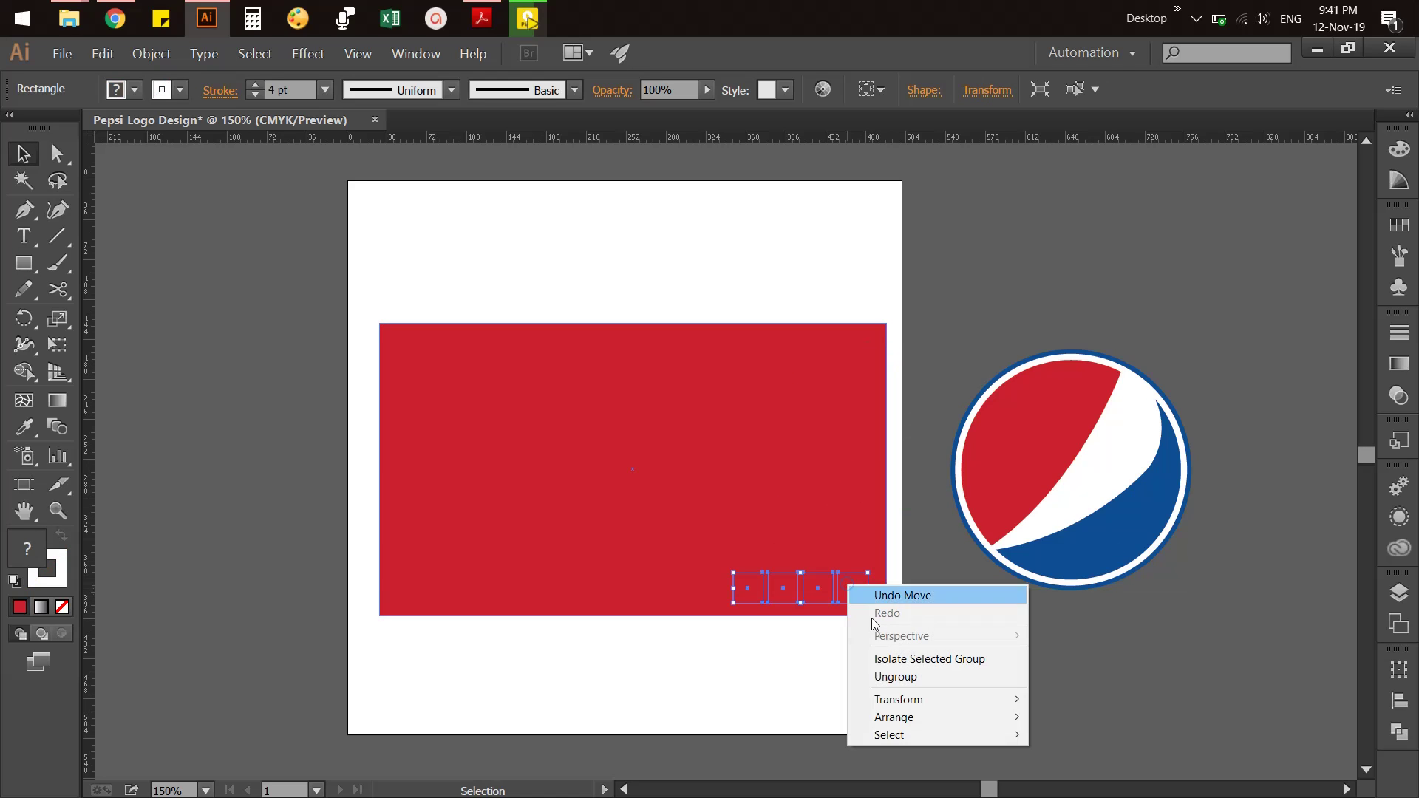
mouse_move(893, 717)
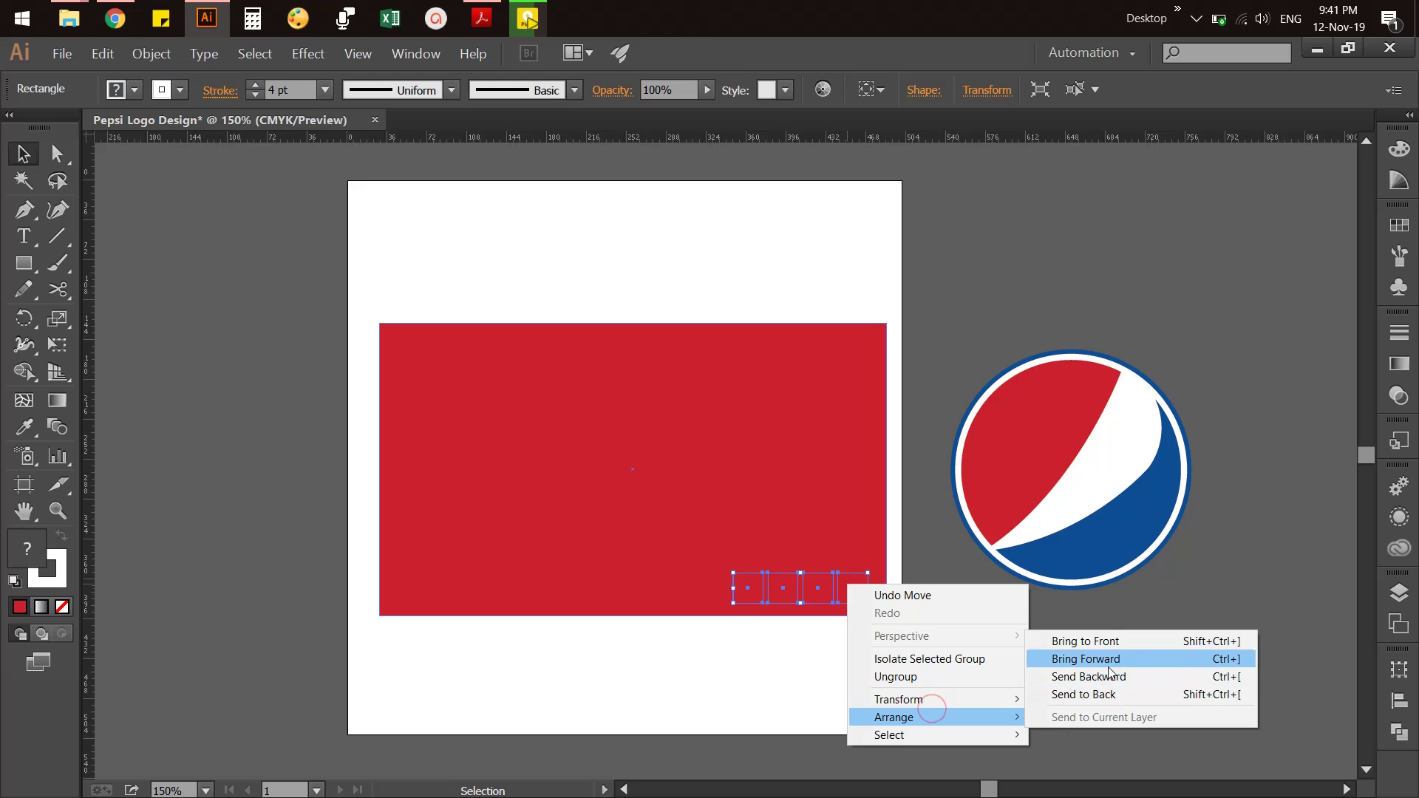
left_click(1104, 642)
Move the Pepsi logo onto the rectangle and bring it to front
left_click(1046, 636)
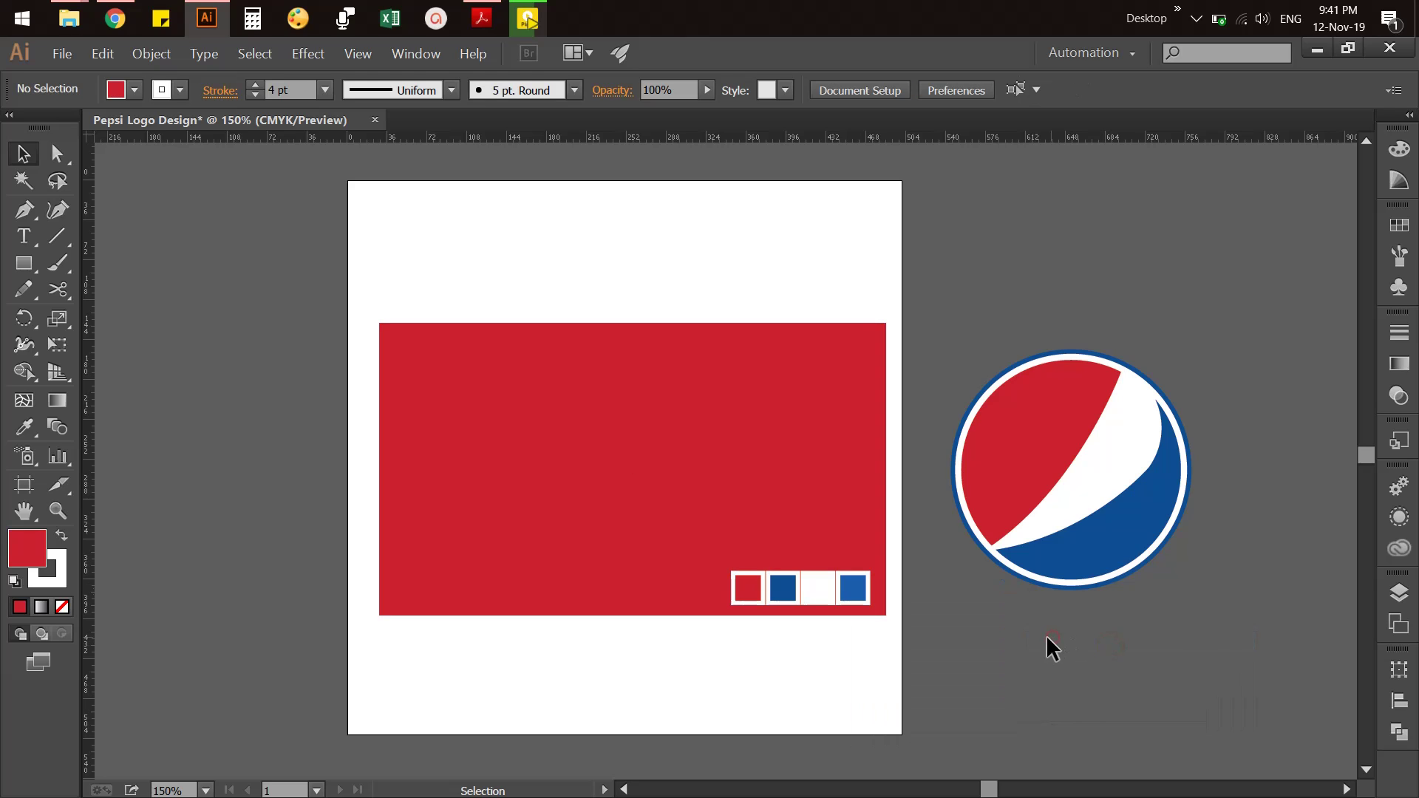
left_click_drag(1027, 531, 613, 502)
right_click(750, 498)
mouse_move(796, 631)
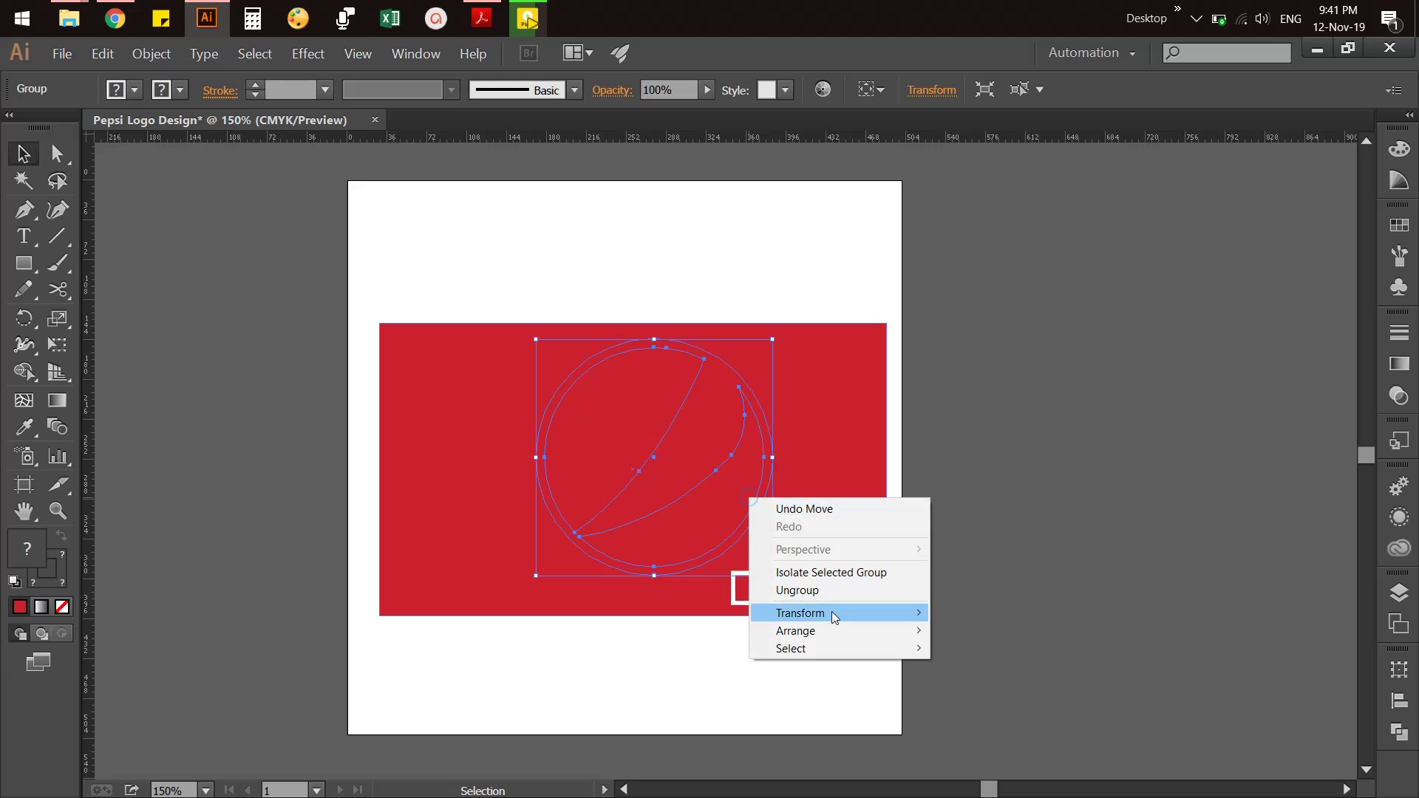
left_click(975, 631)
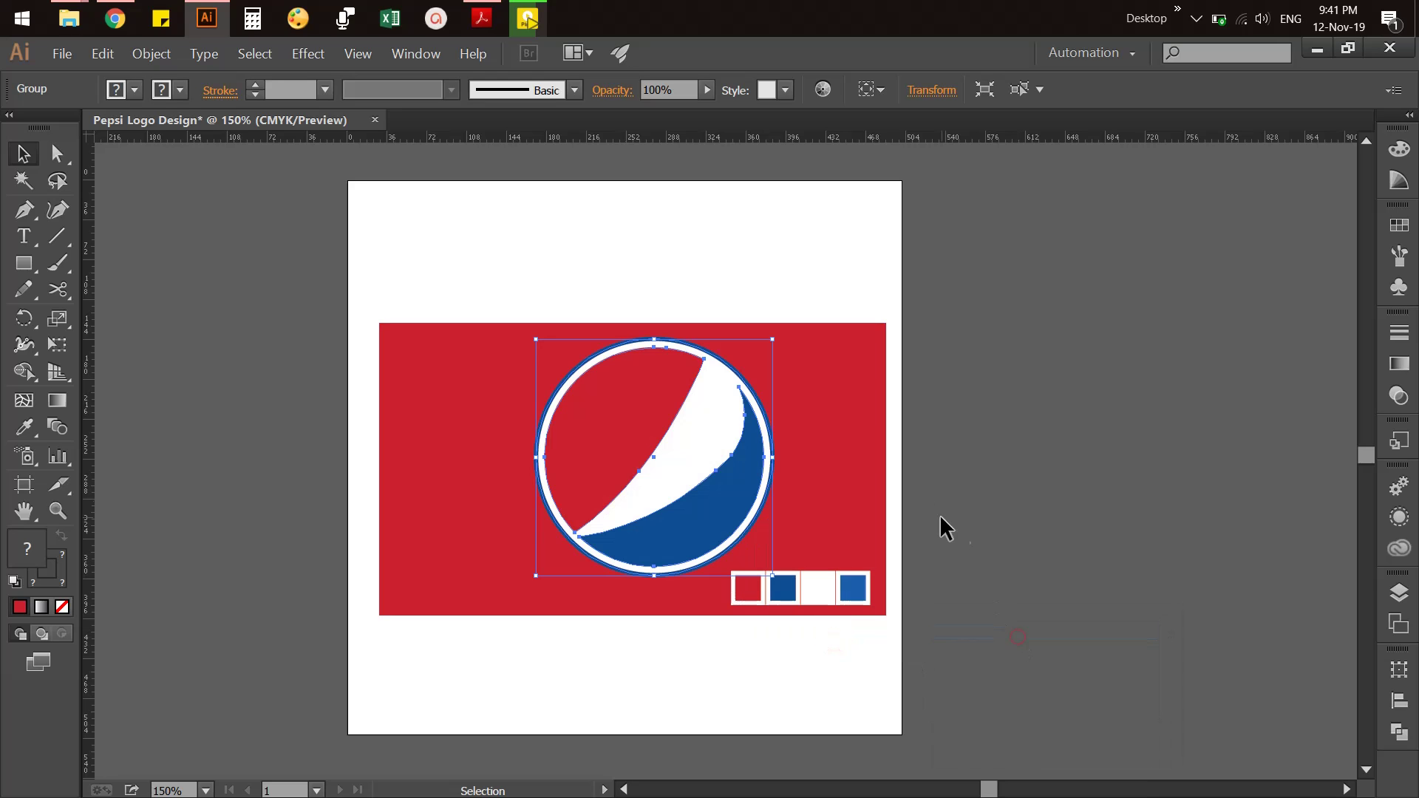
left_click(986, 510)
Recolour the background rectangle with the blue swatch's colour using the Eyedropper
left_click(723, 467)
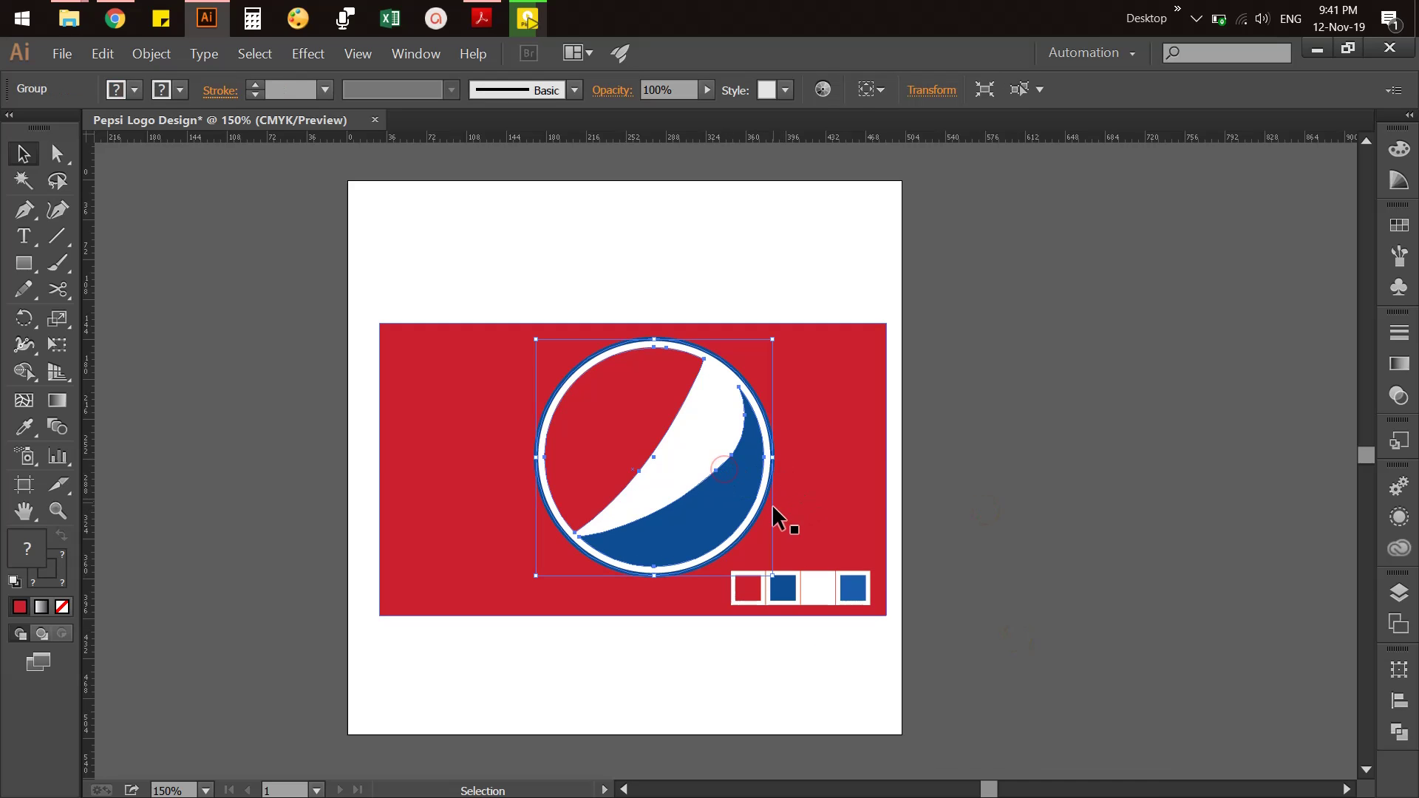
left_click(846, 523, "shift")
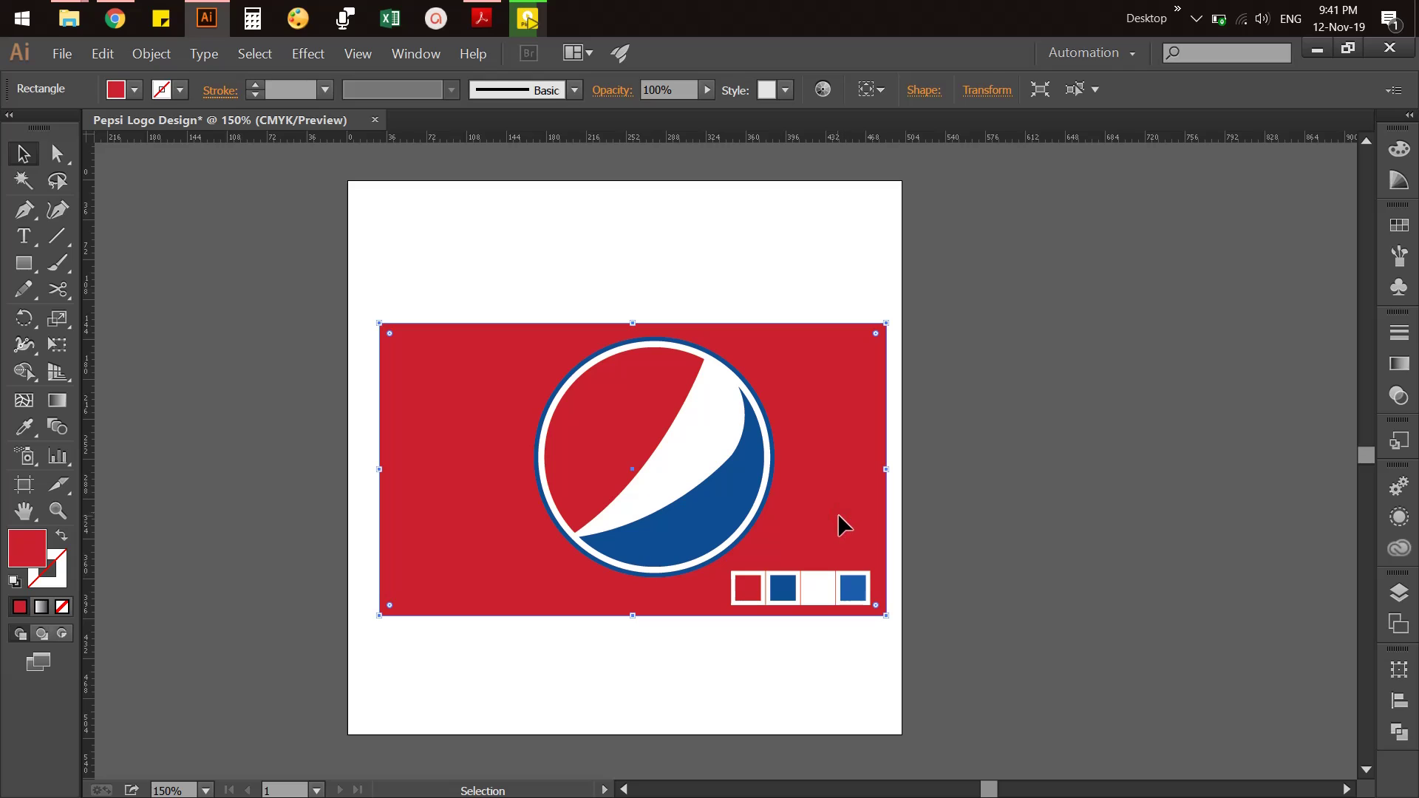
key("i")
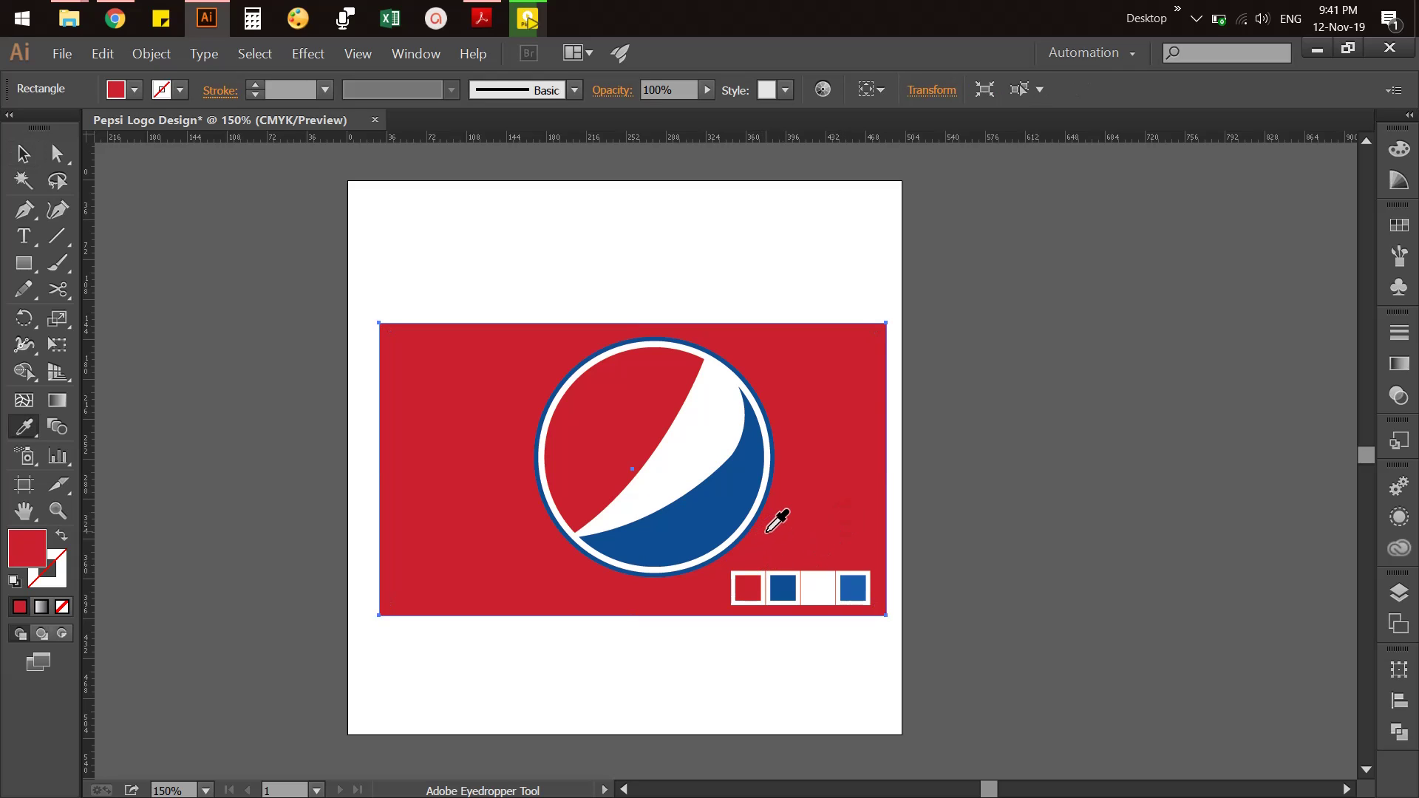
key("v")
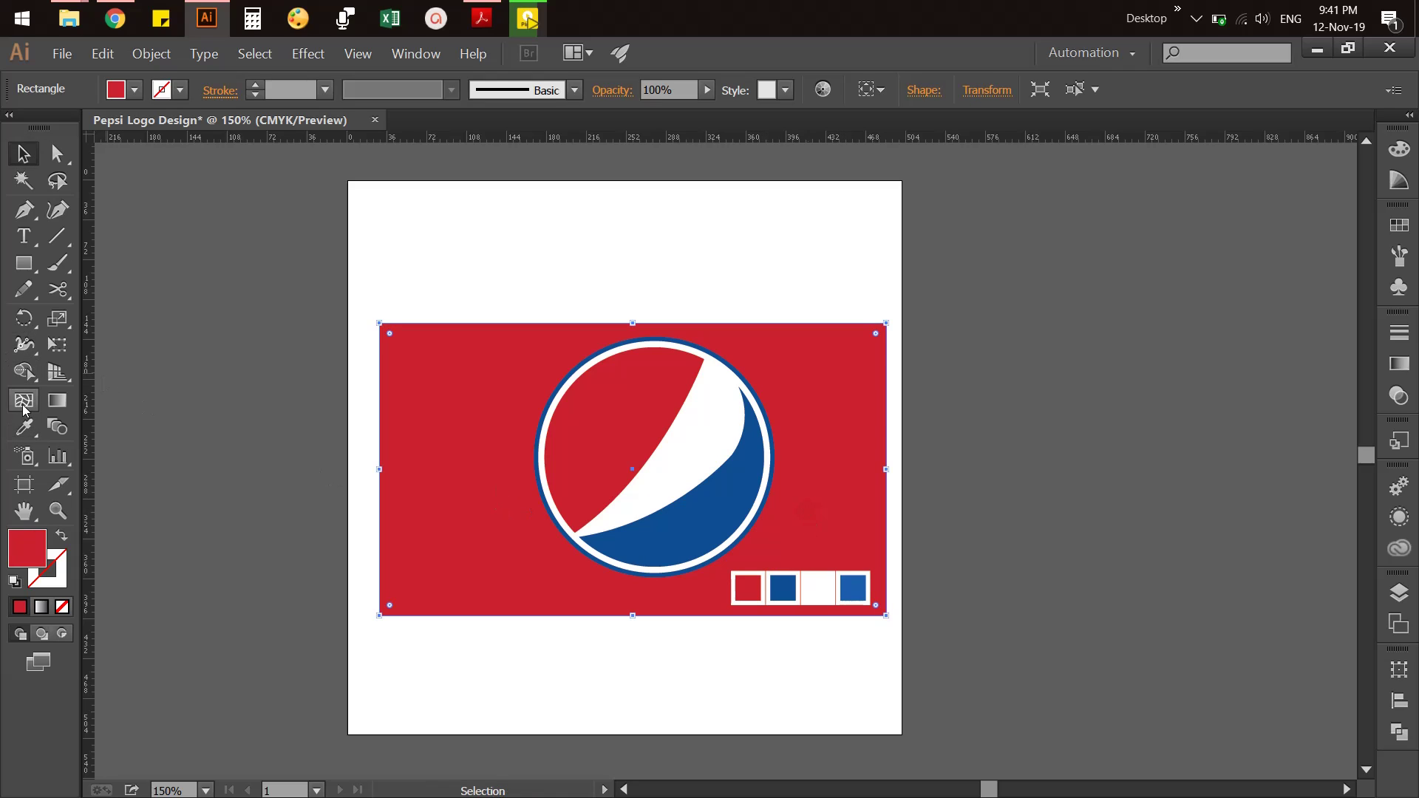
left_click(25, 428)
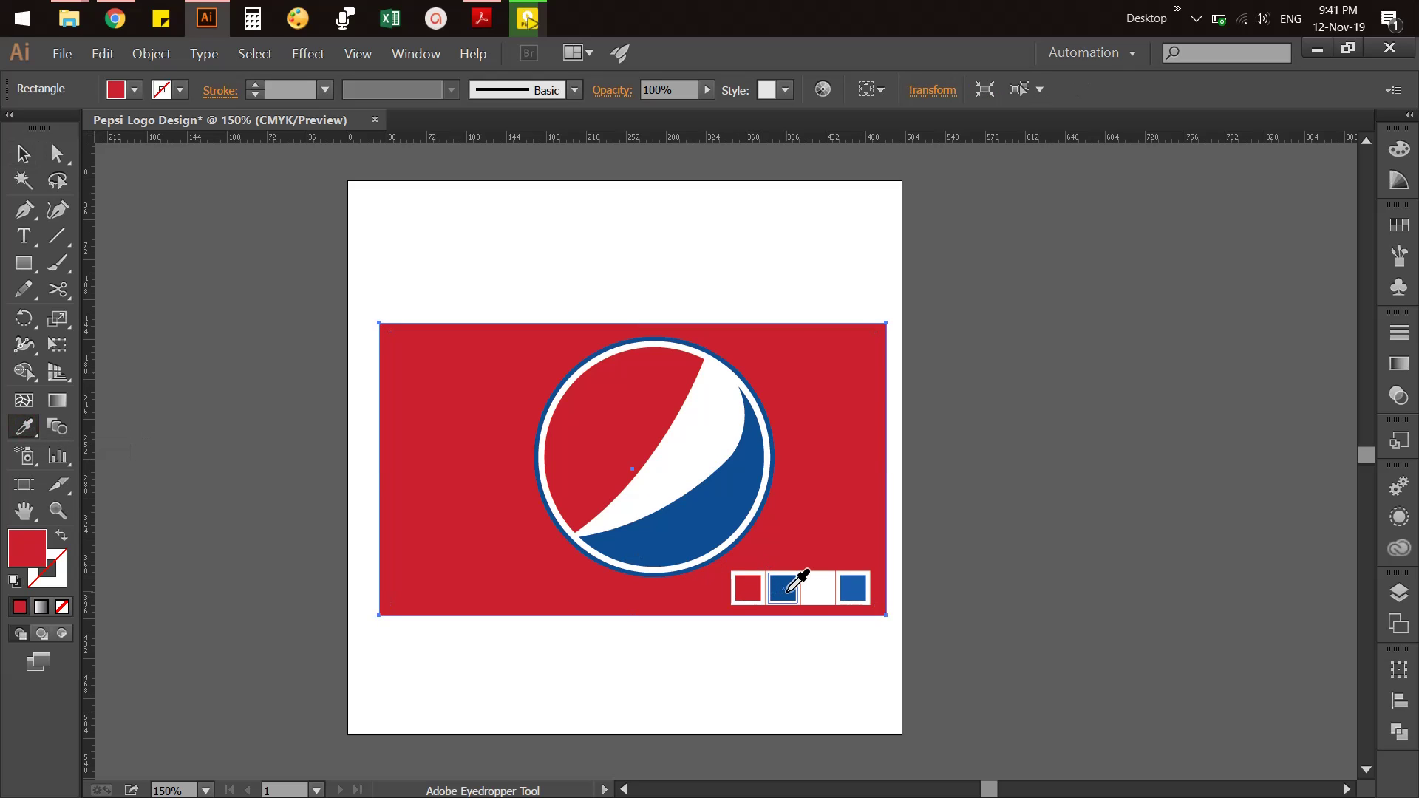
left_click(854, 590)
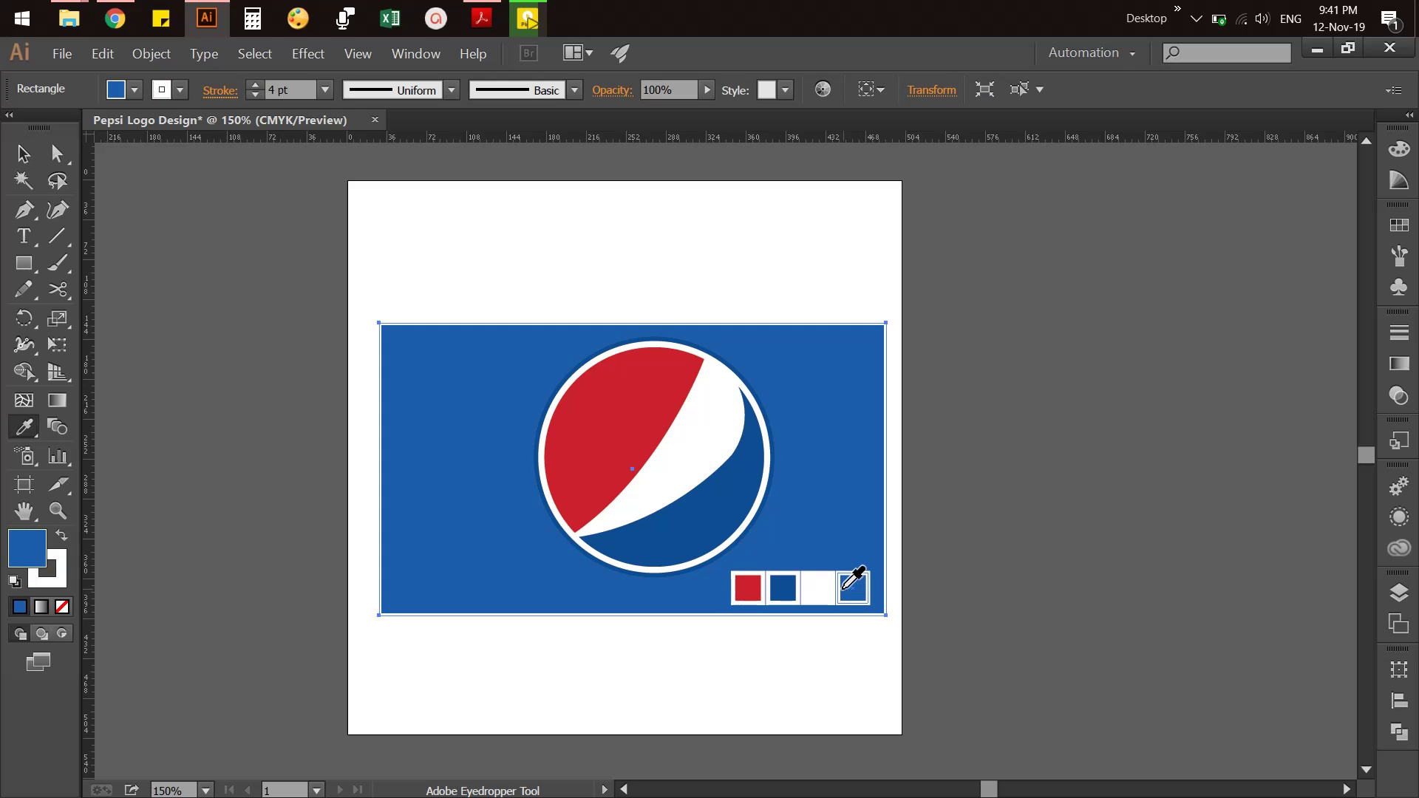
left_click(23, 154)
left_click(915, 484)
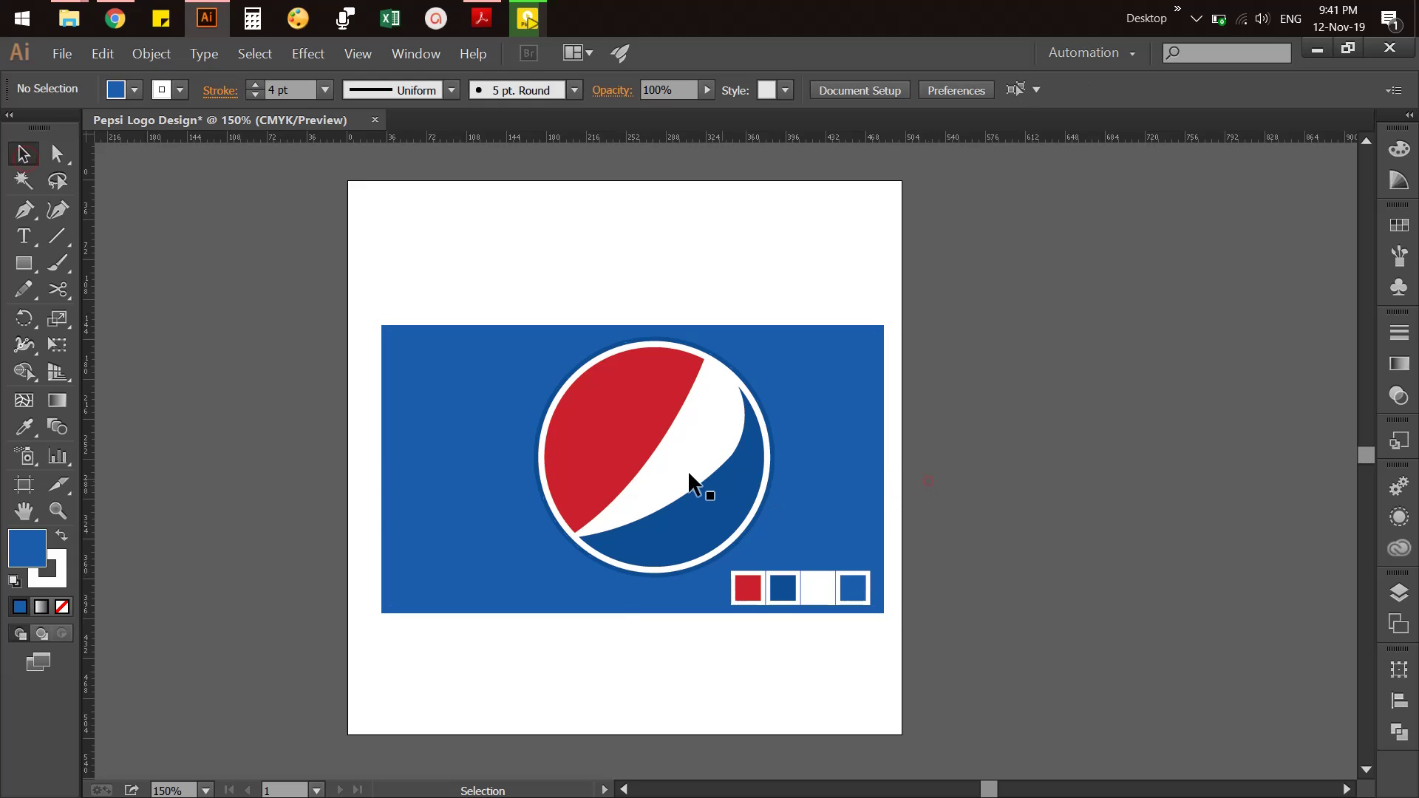
Scale the Pepsi logo down and move it up toward the centre
left_click(693, 492)
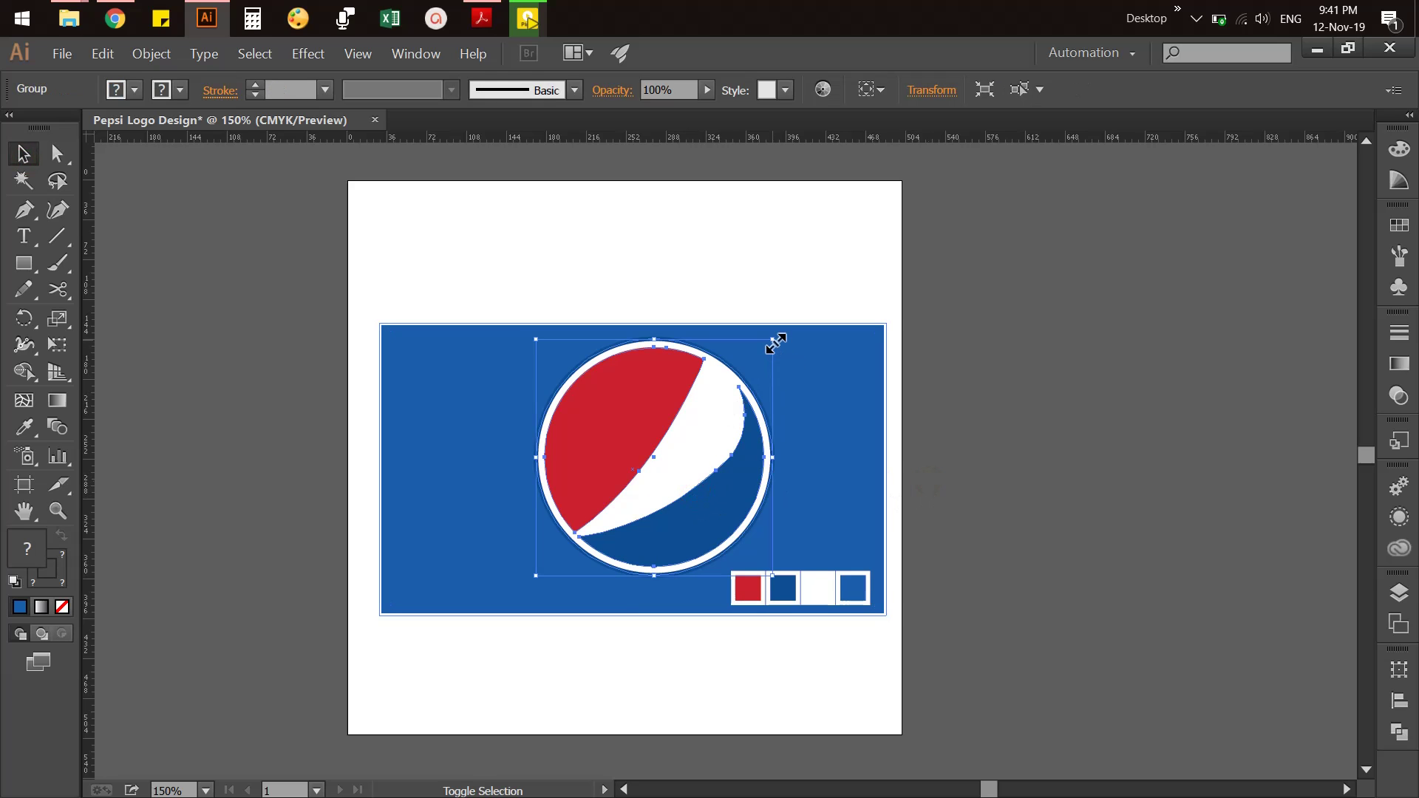
left_click_drag(772, 340, 712, 423)
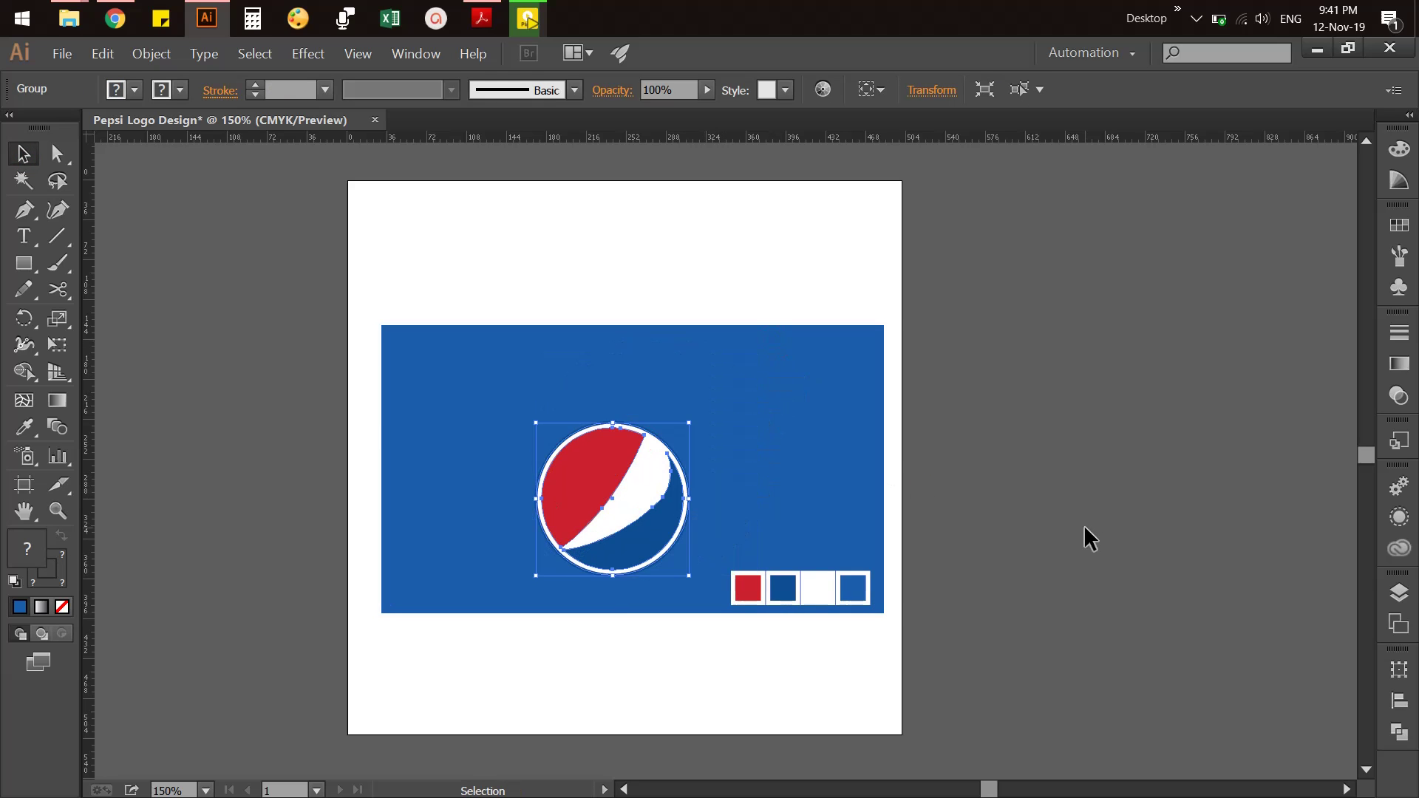
left_click(1083, 525)
mouse_move(641, 537)
left_mouse_down()
mouse_move(535, 482)
mouse_move(741, 488)
mouse_move(659, 498)
left_mouse_up()
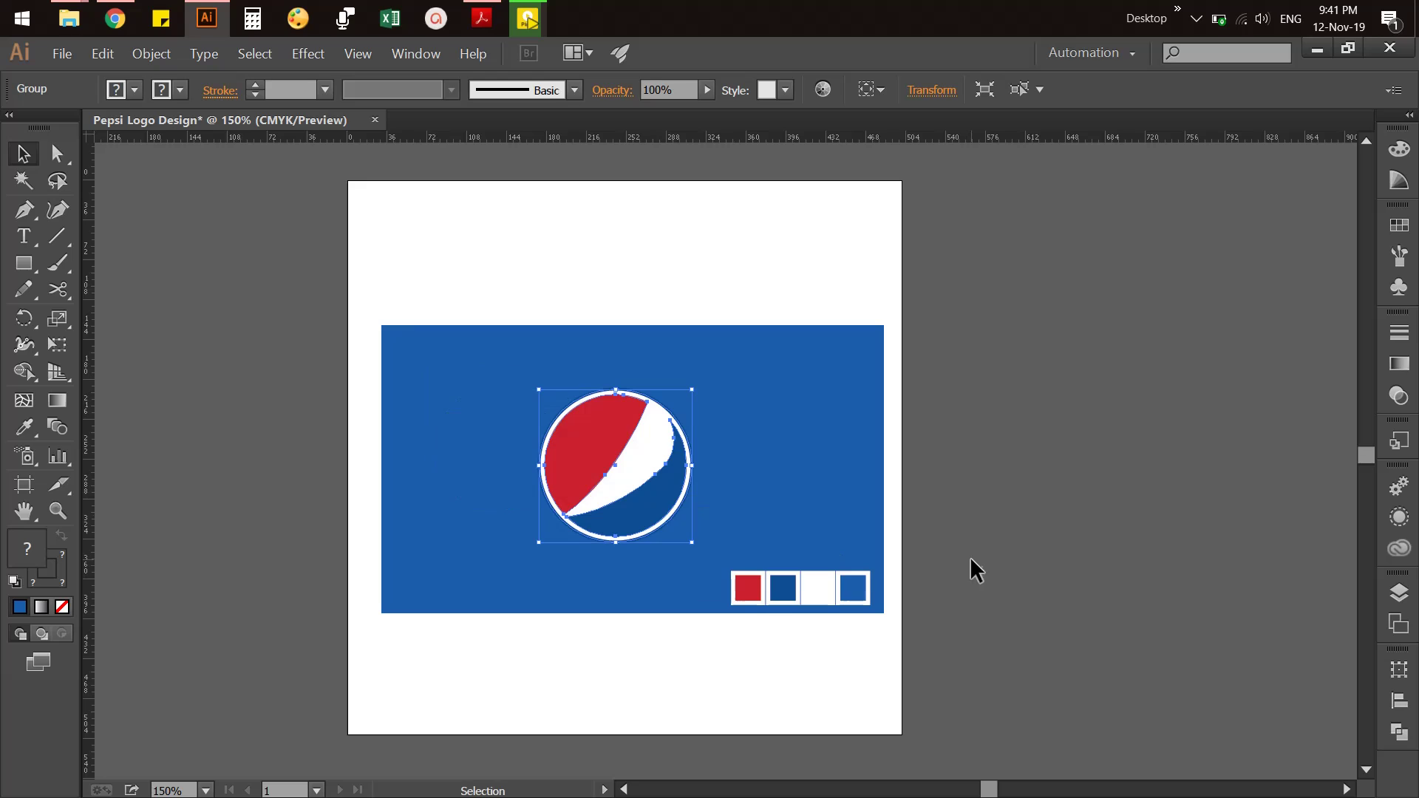
Move the swatch row left under the logo and zoom in on both
left_click_drag(751, 595, 584, 589)
left_click(986, 609)
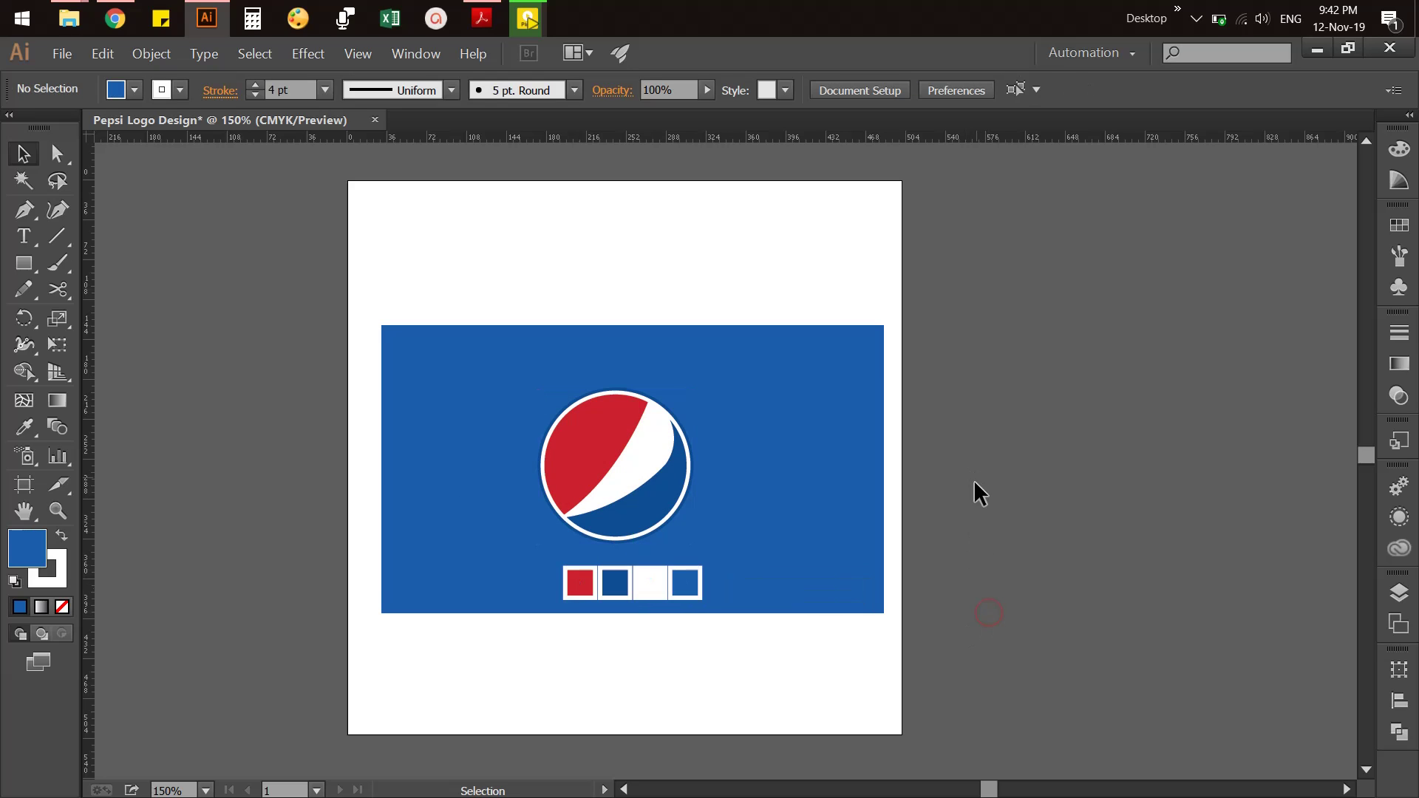
key("z")
left_click_drag(362, 298, 935, 695)
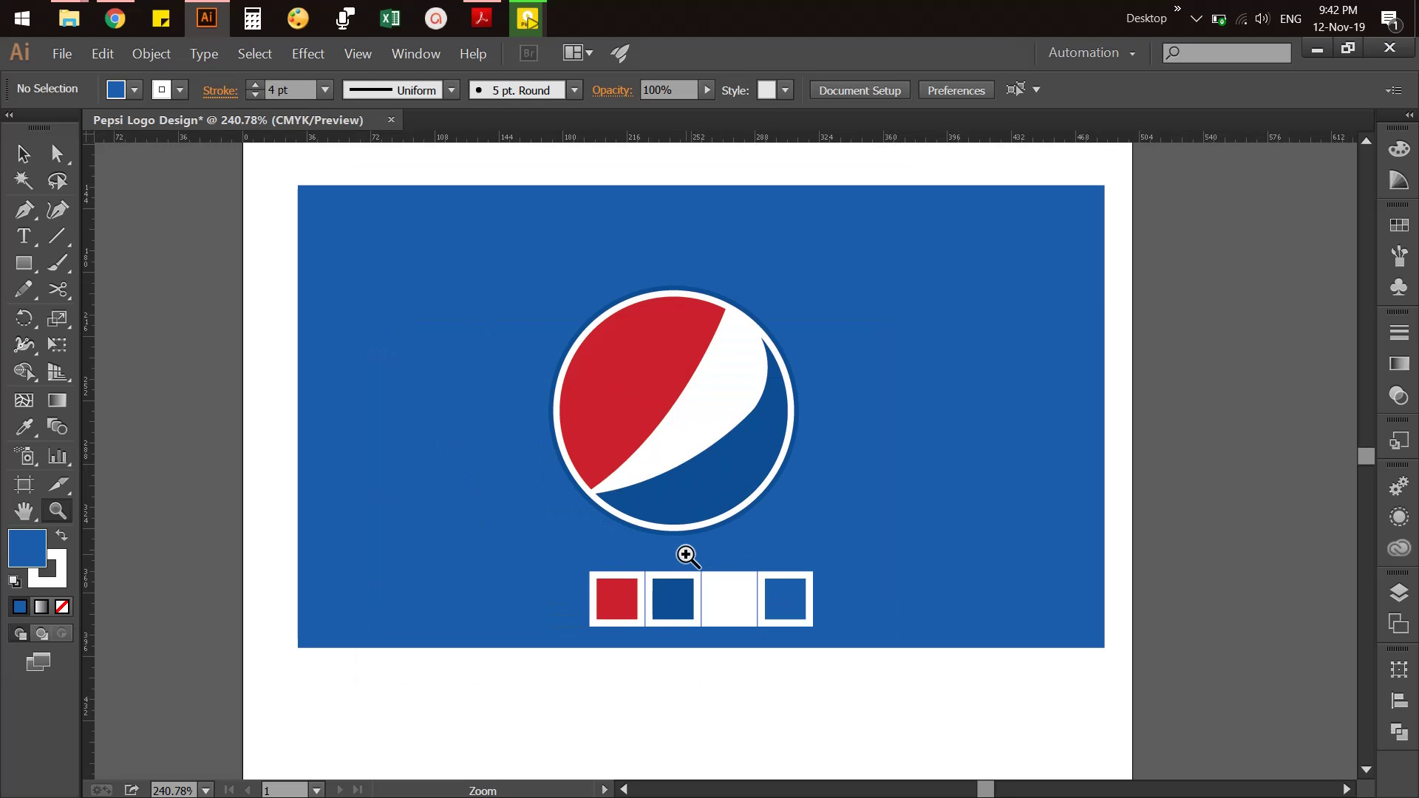
Shrink the Pepsi logo slightly more
key("v")
left_click(691, 492)
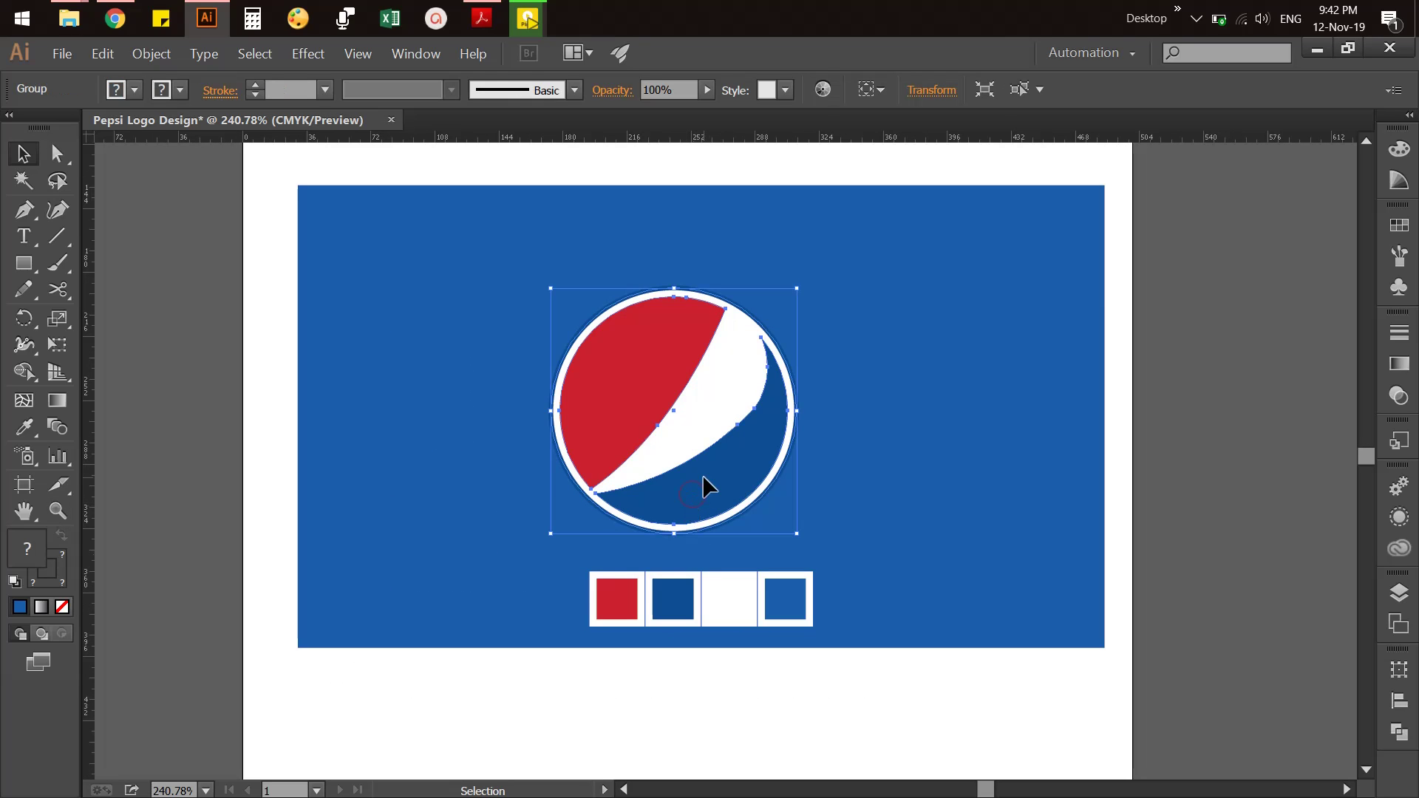
left_click_drag(797, 288, 779, 305)
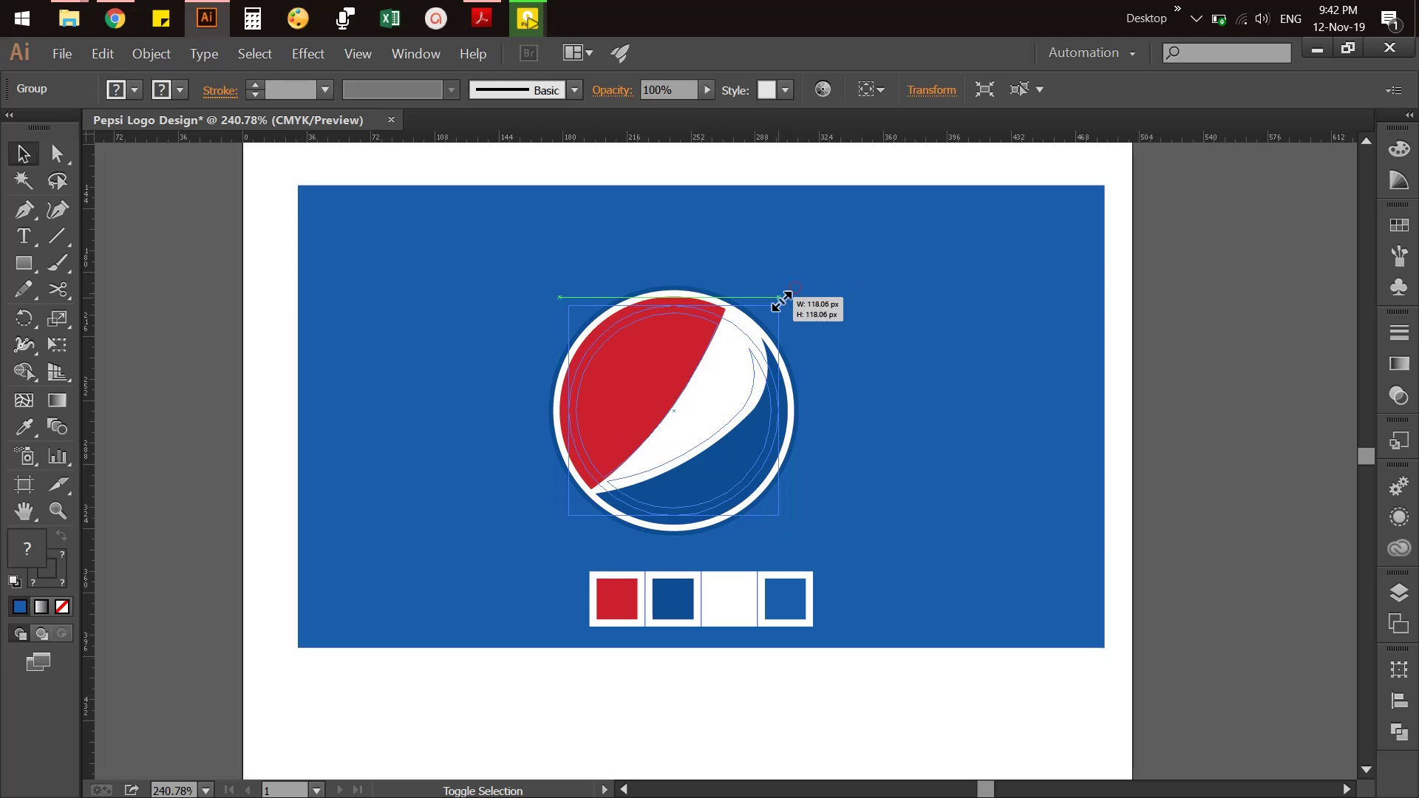
left_click(1128, 408)
left_click(743, 415)
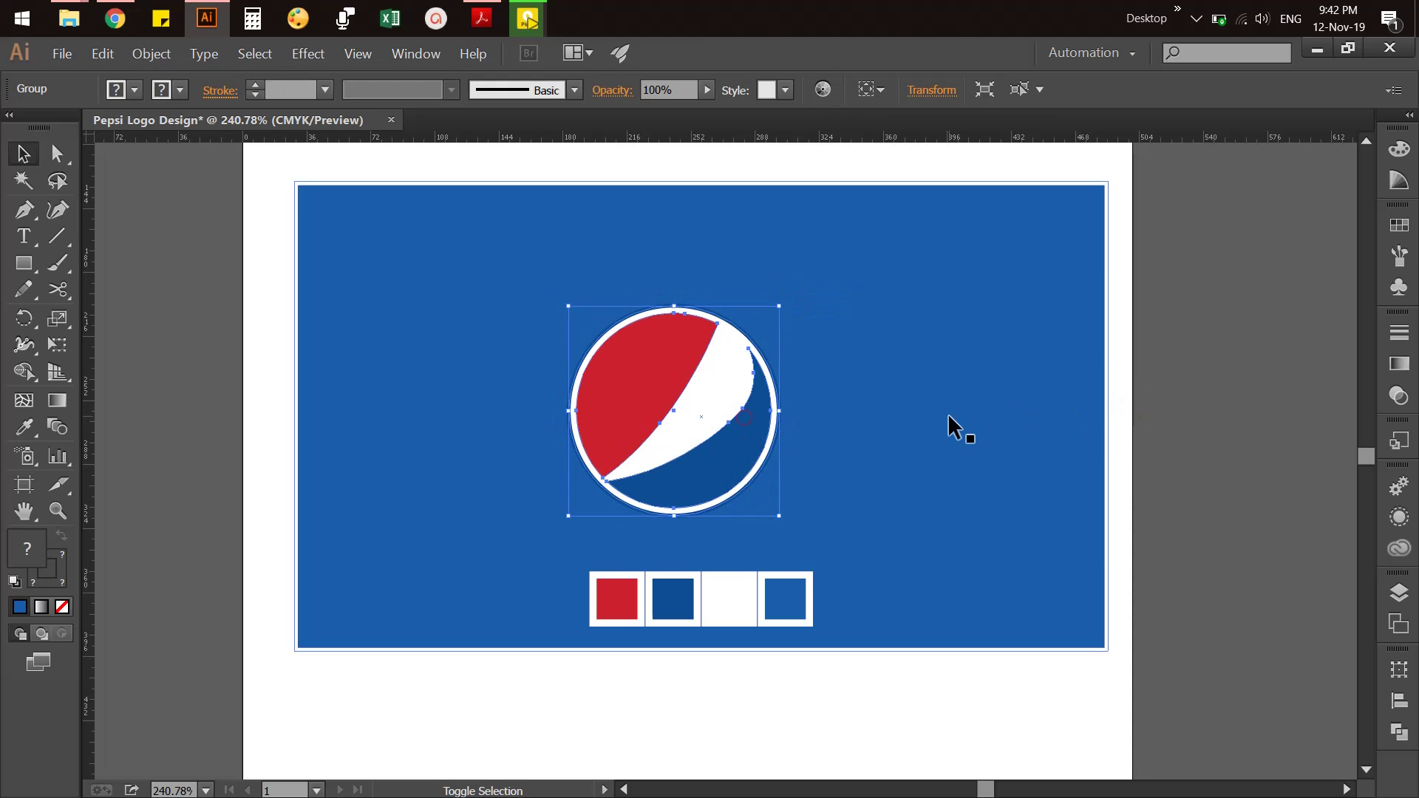
left_click(949, 416, "shift")
left_click(1196, 579)
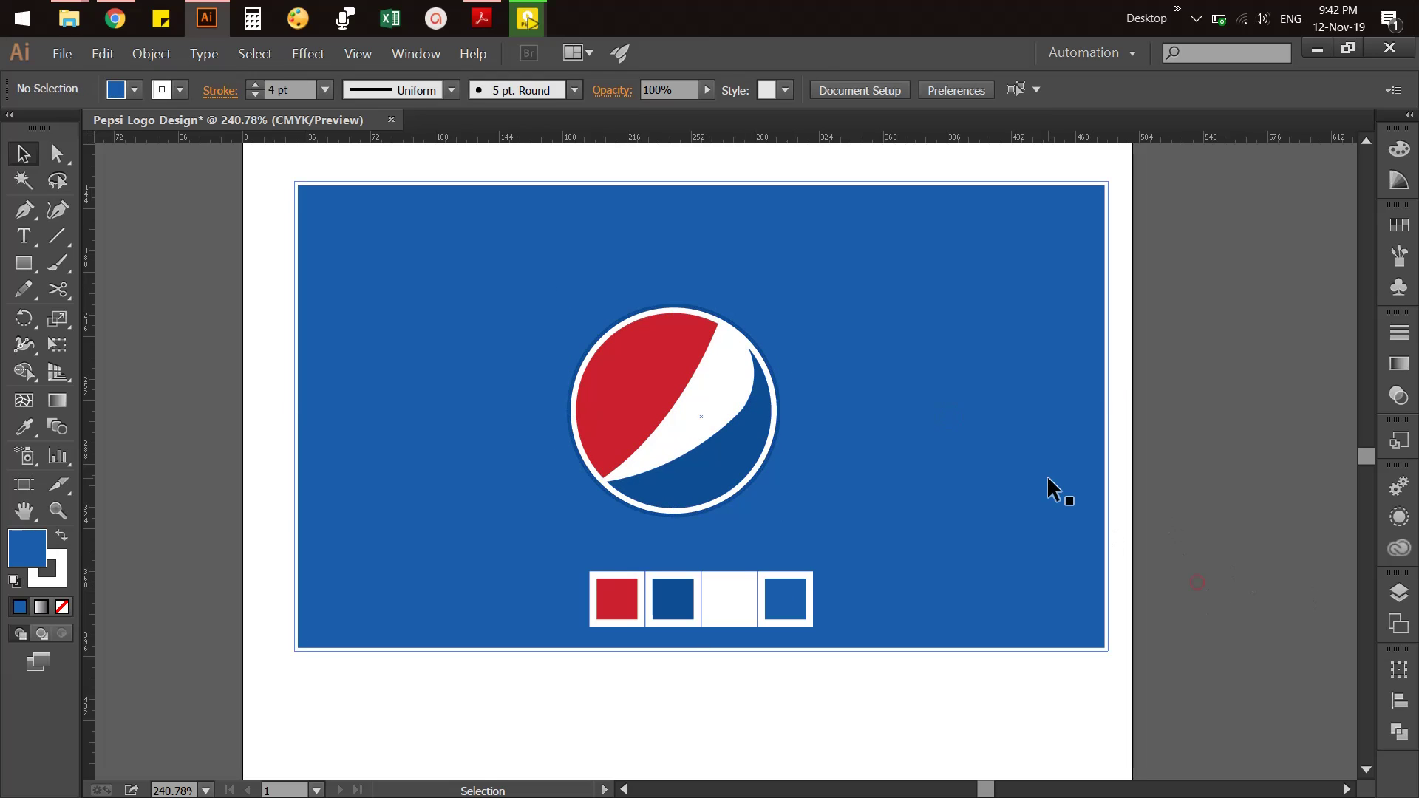
Set the blue background rectangle's stroke to None in the Color panel
left_click(1048, 487)
left_click(1399, 149)
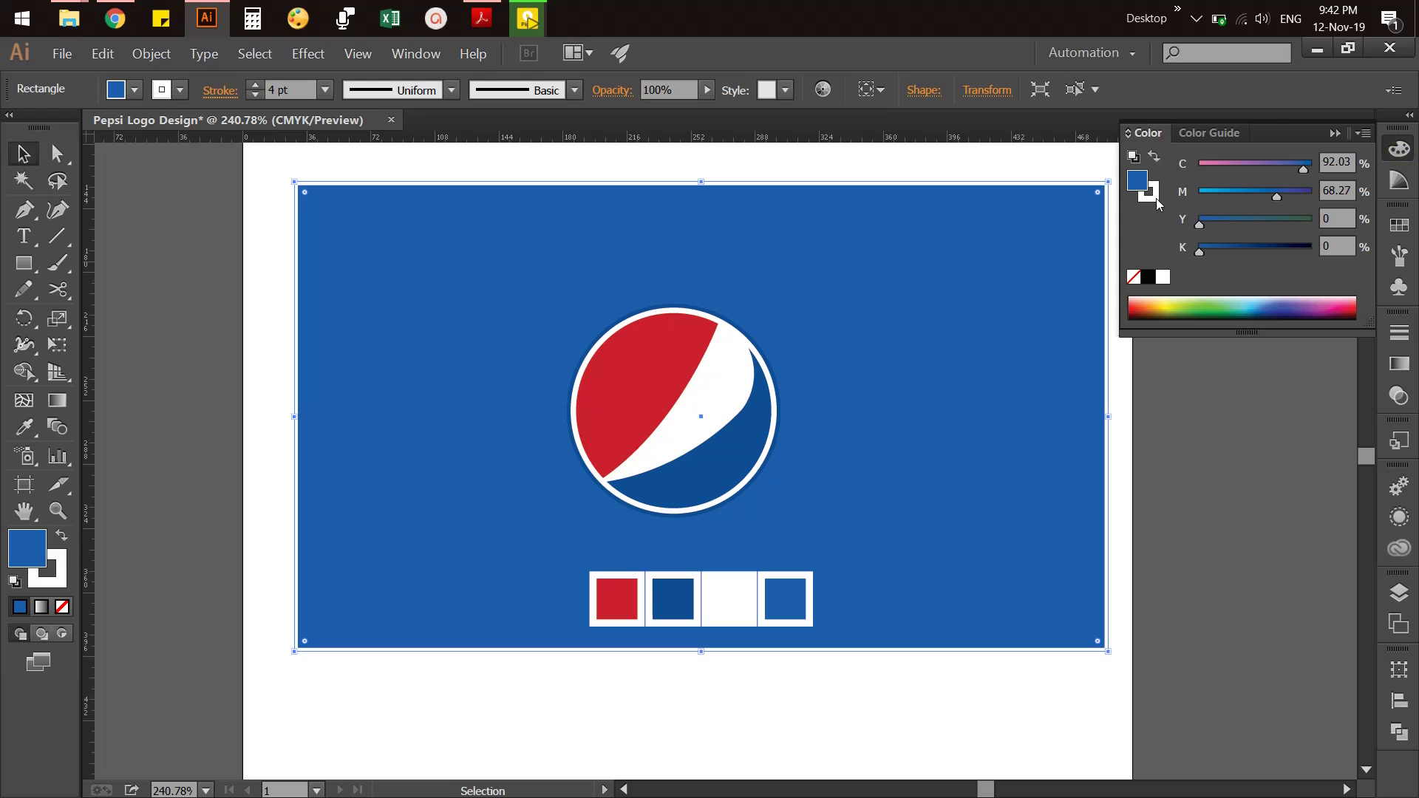
left_click(1154, 198)
left_click(1133, 277)
left_click(1137, 180)
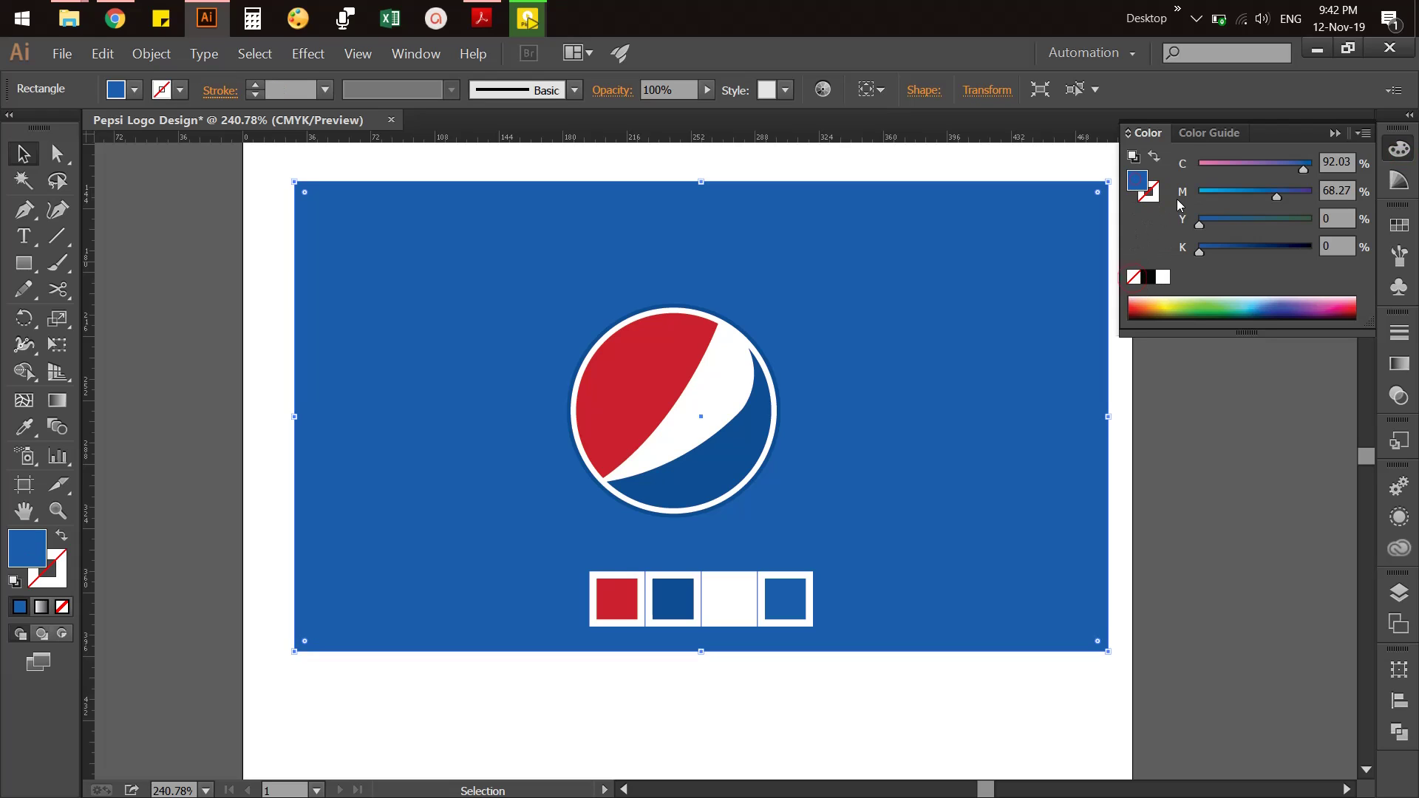
left_click(1397, 150)
left_click(1299, 348)
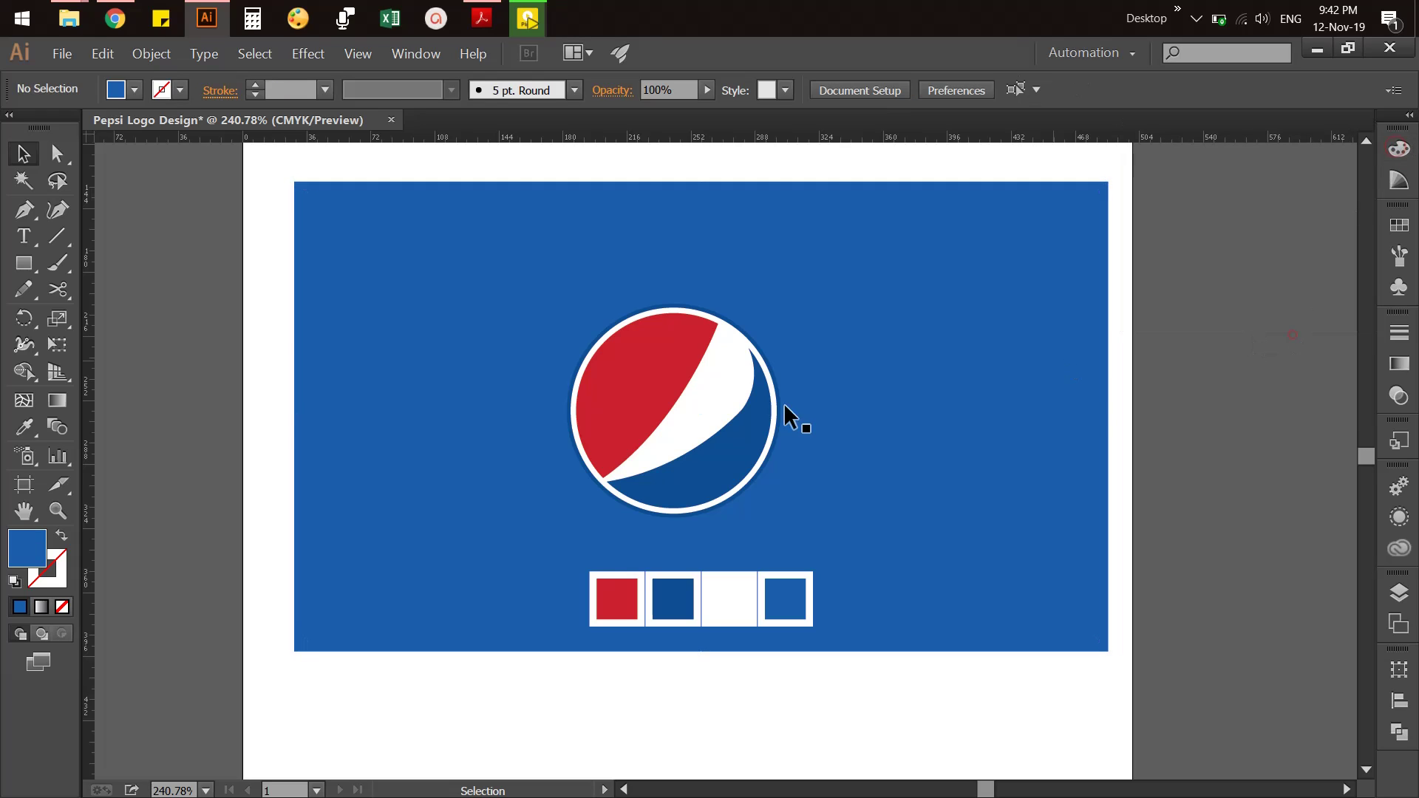
Centre the Pepsi logo horizontally and vertically on the blue background
left_click(736, 438)
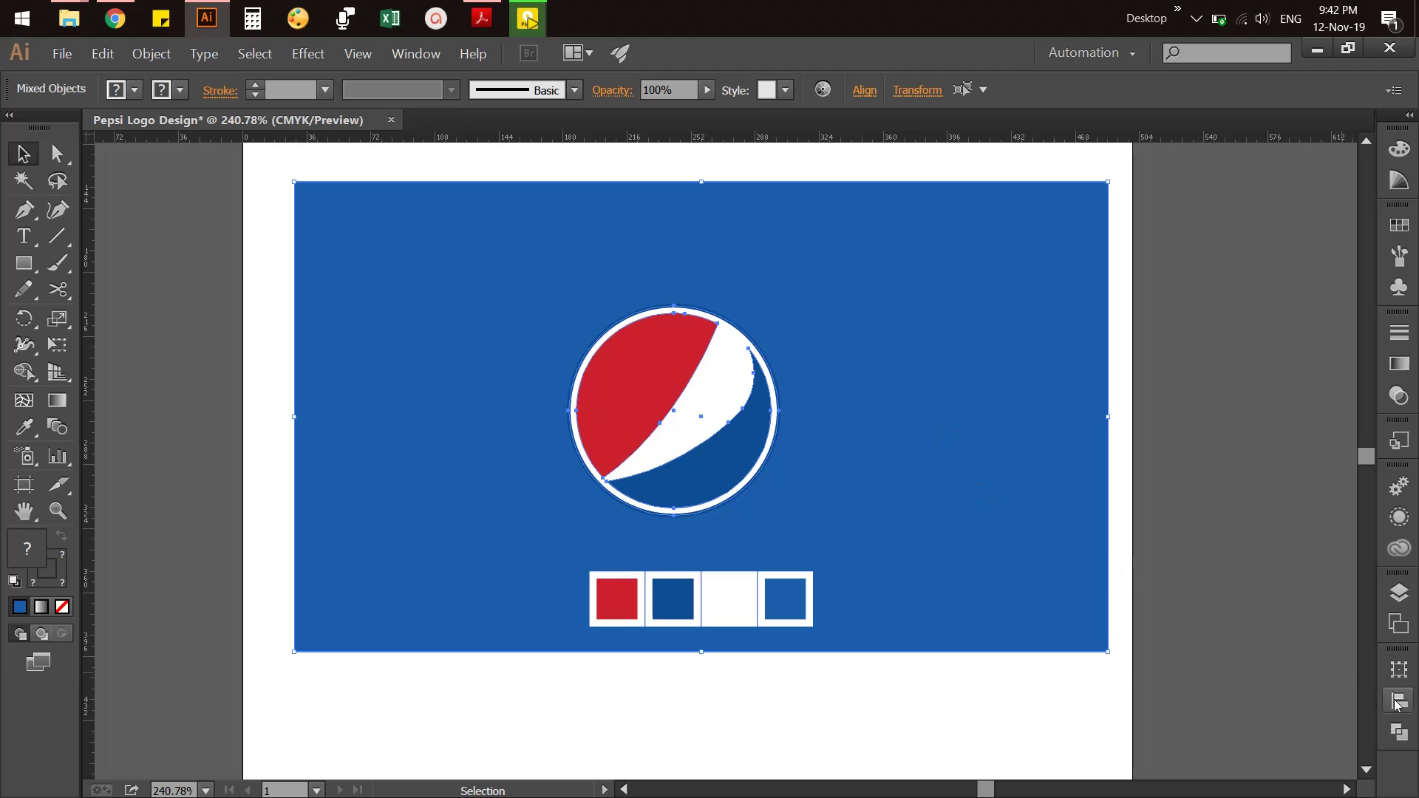
left_click(1399, 701)
left_click(1180, 702)
left_click(1315, 704)
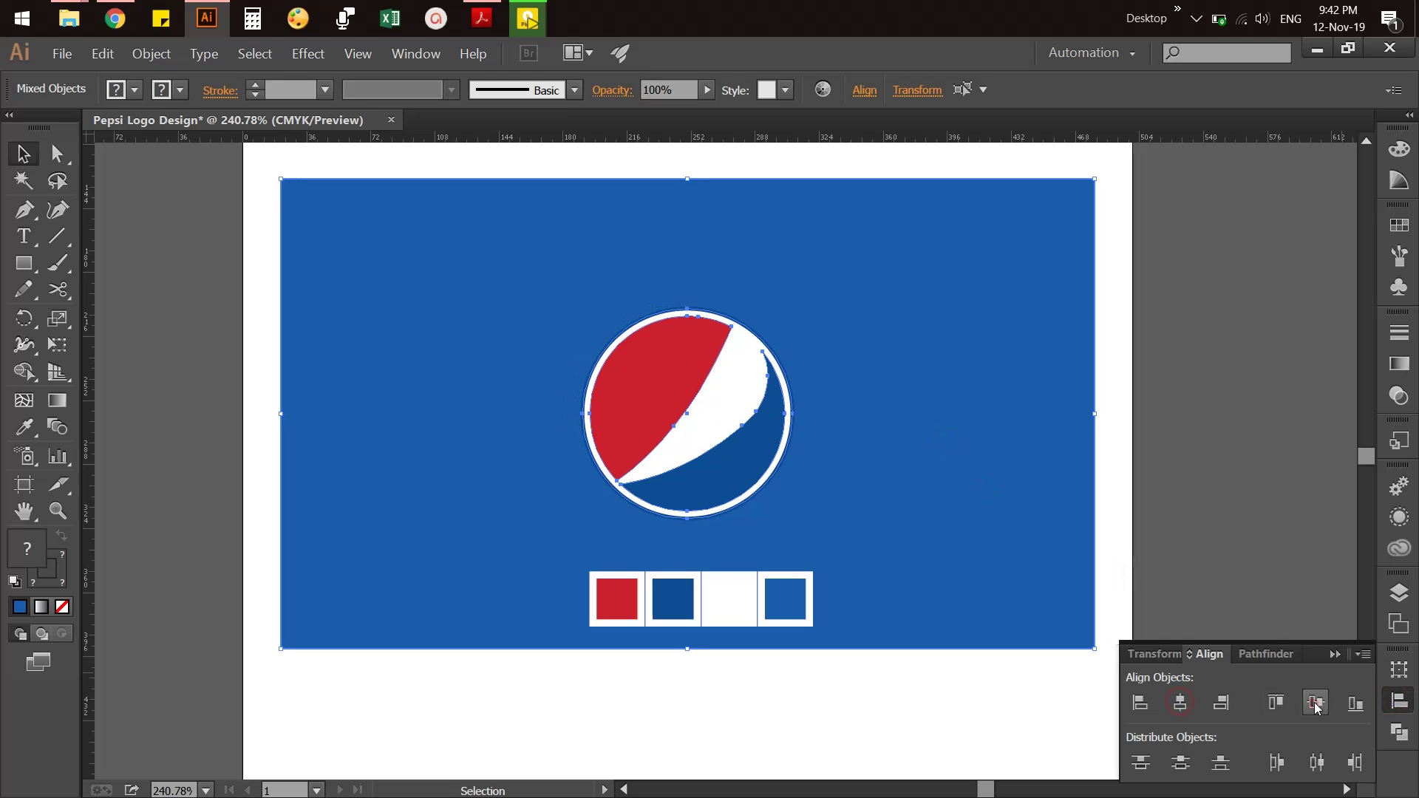
left_click(1141, 439)
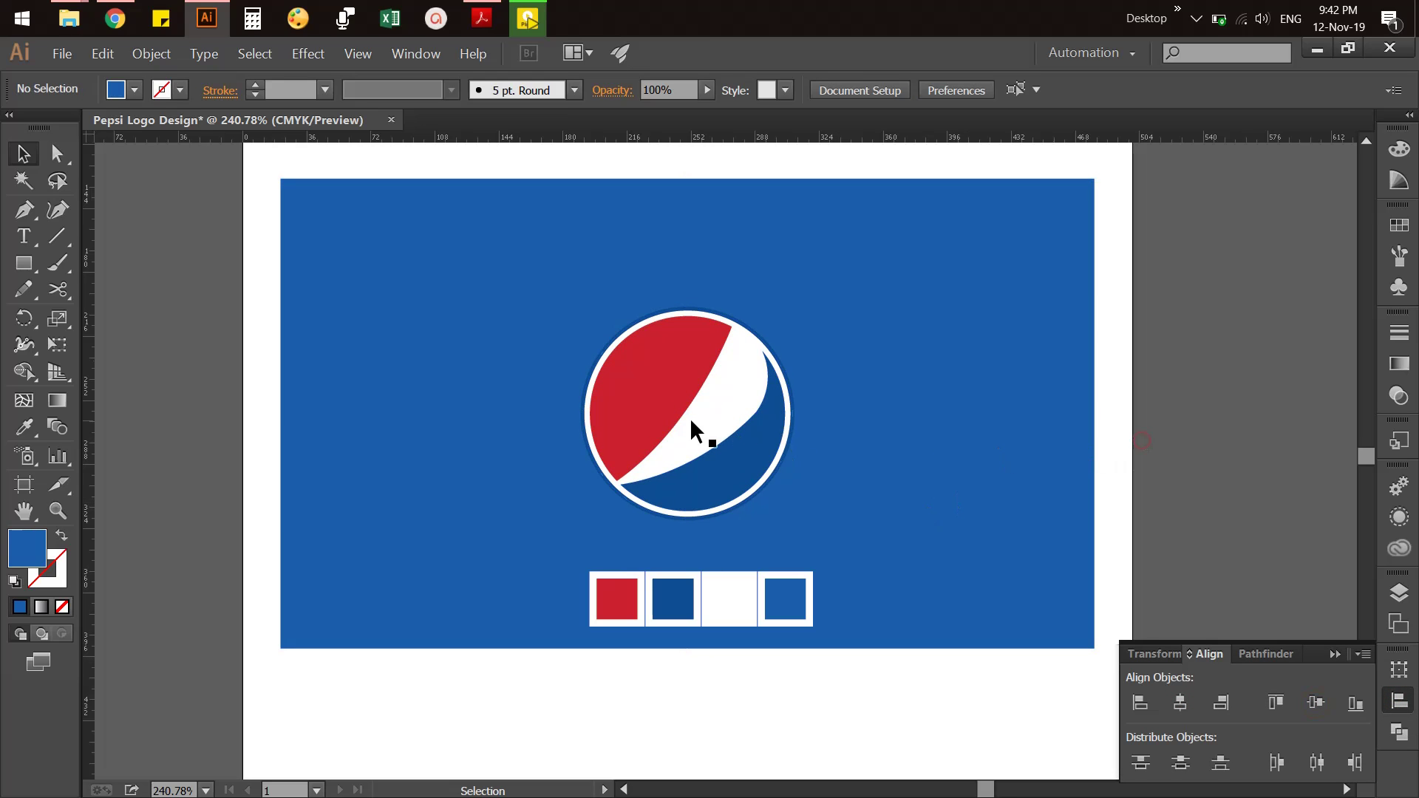
left_click(689, 418)
left_click(885, 464, "shift")
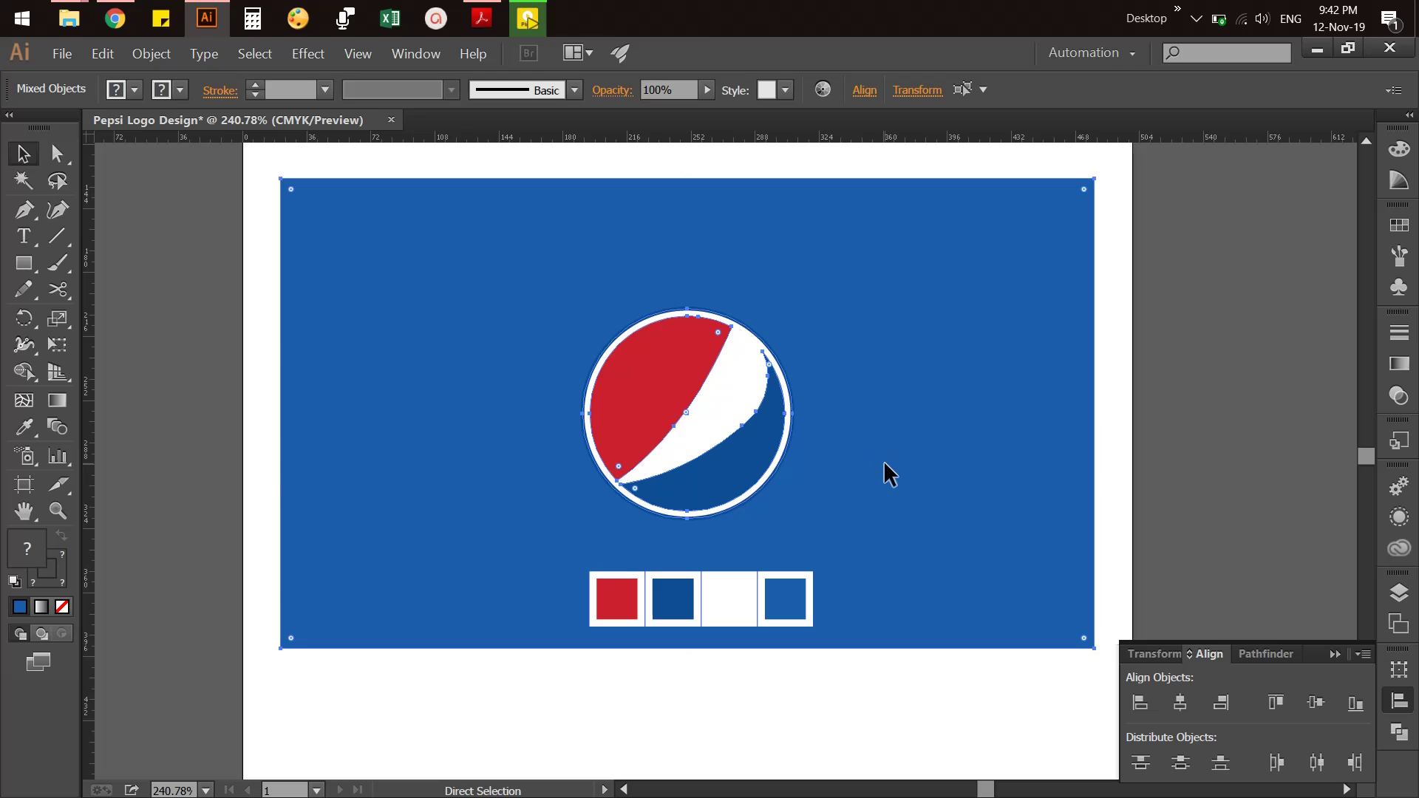
left_click(1147, 439)
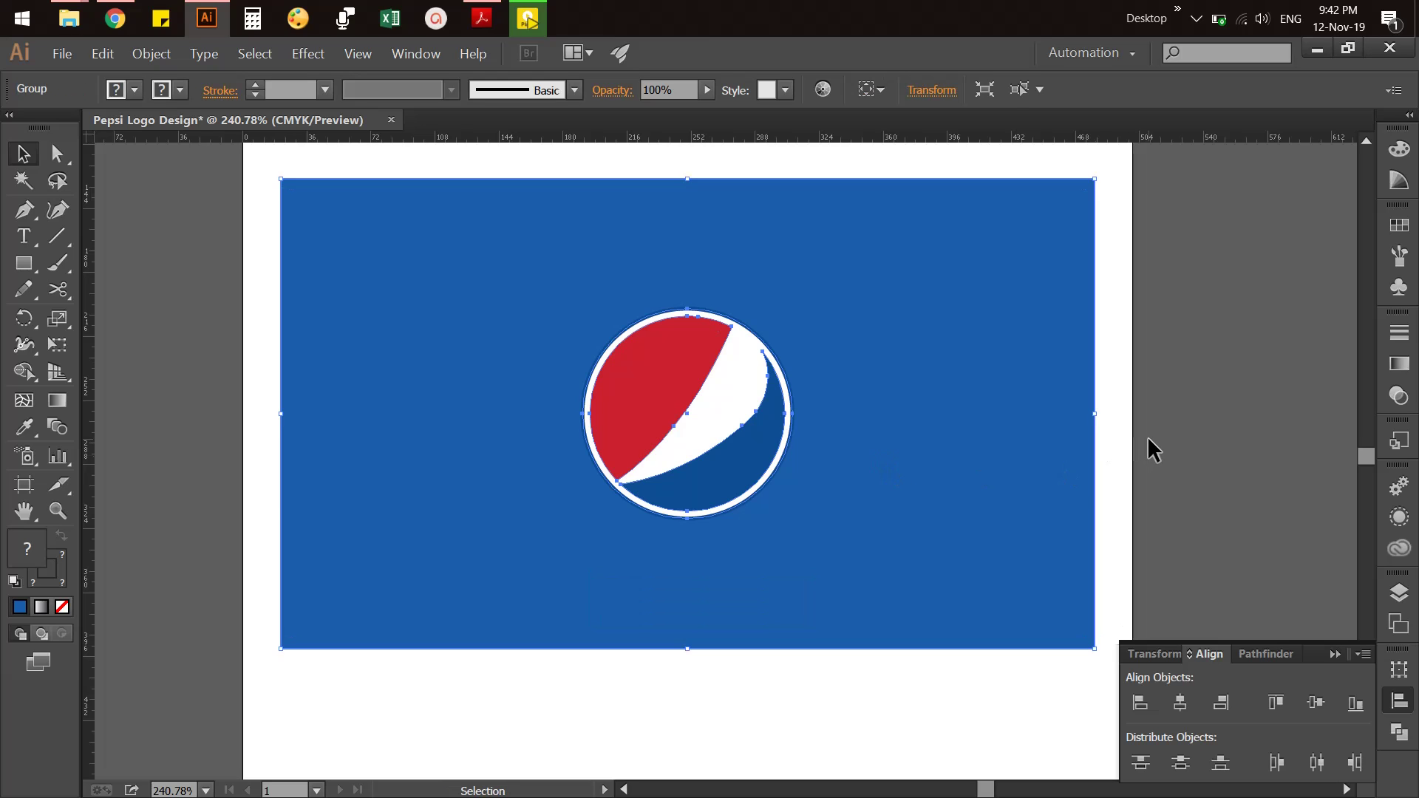
left_click(908, 476)
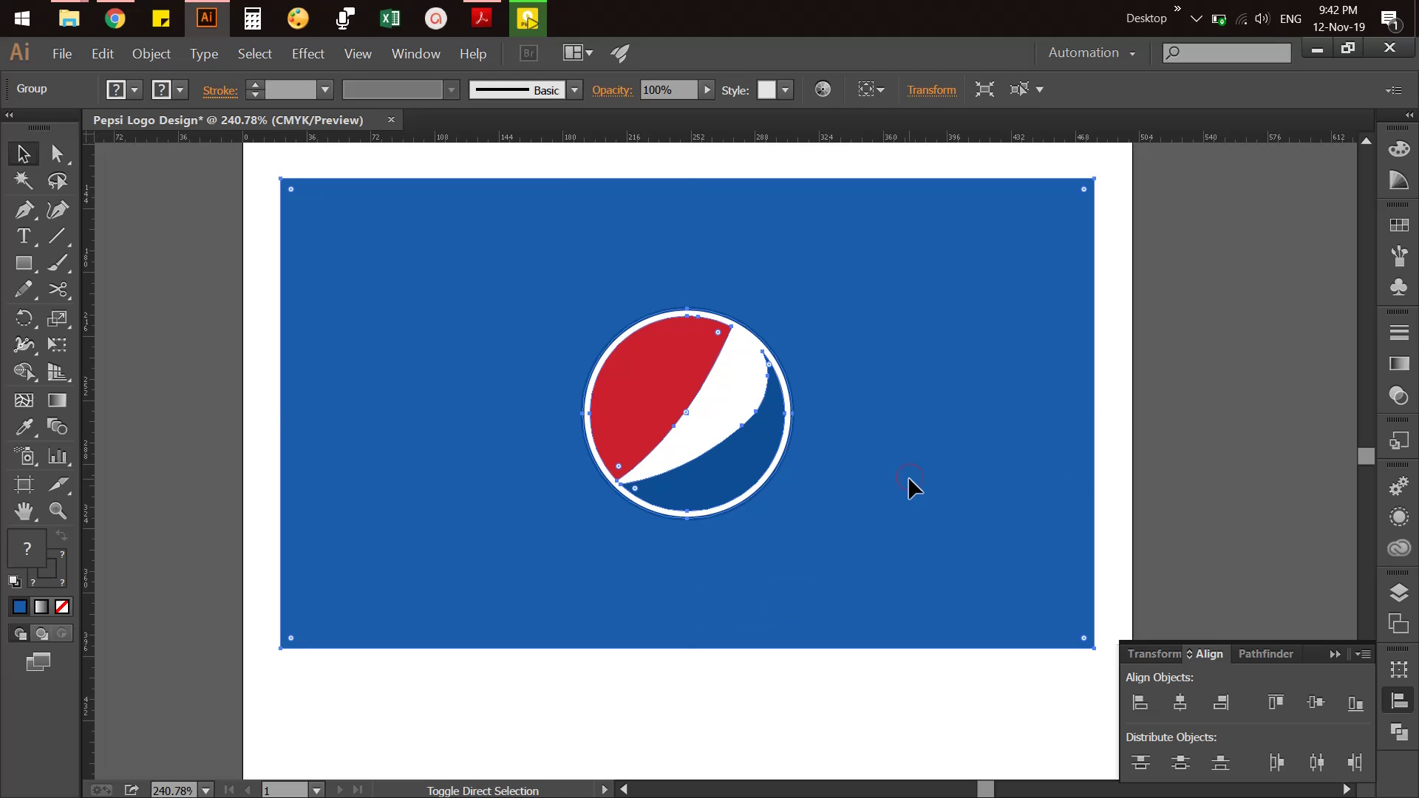
left_click(1163, 469)
Give the four colour squares a dark grey stroke from the Swatches panel, after trying black
left_click(761, 604)
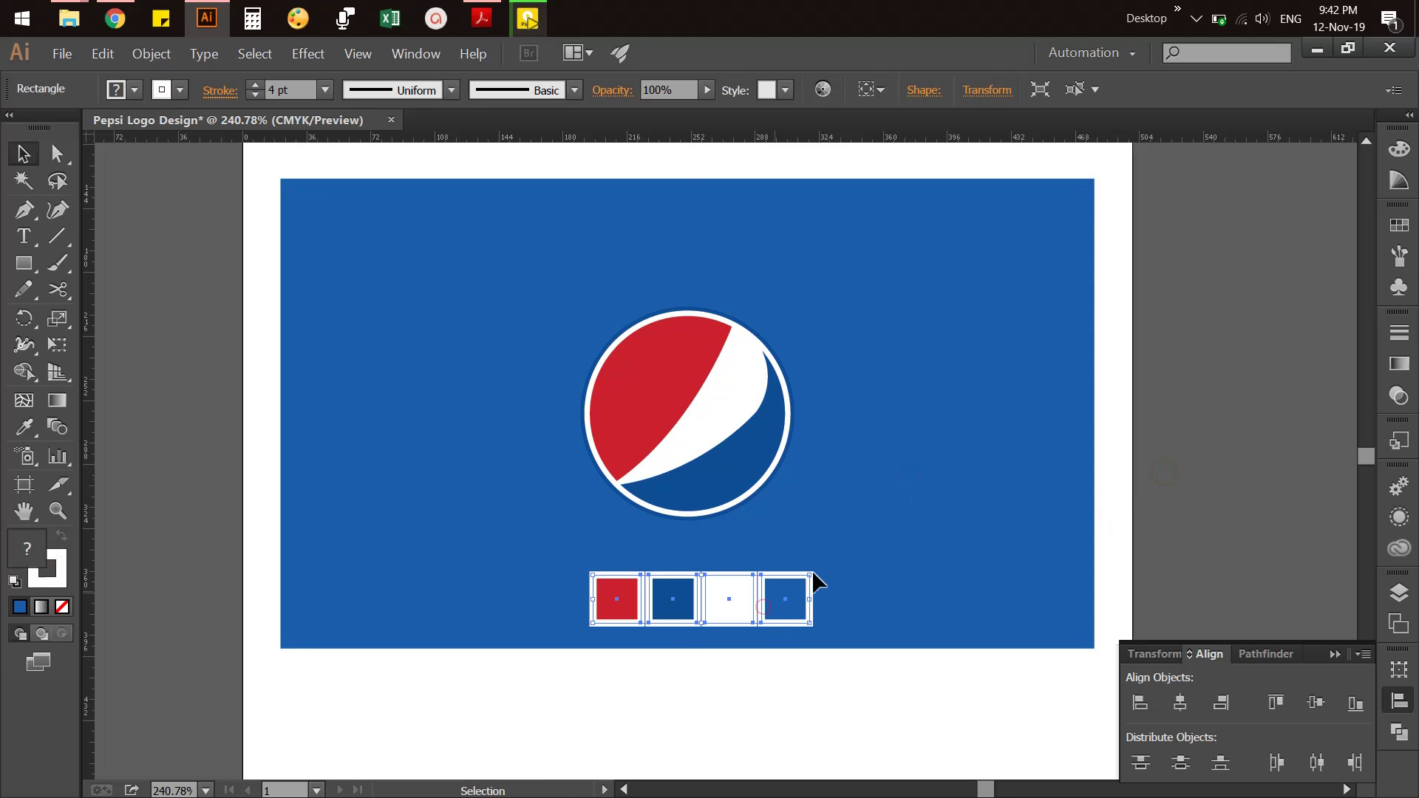
left_click(1399, 149)
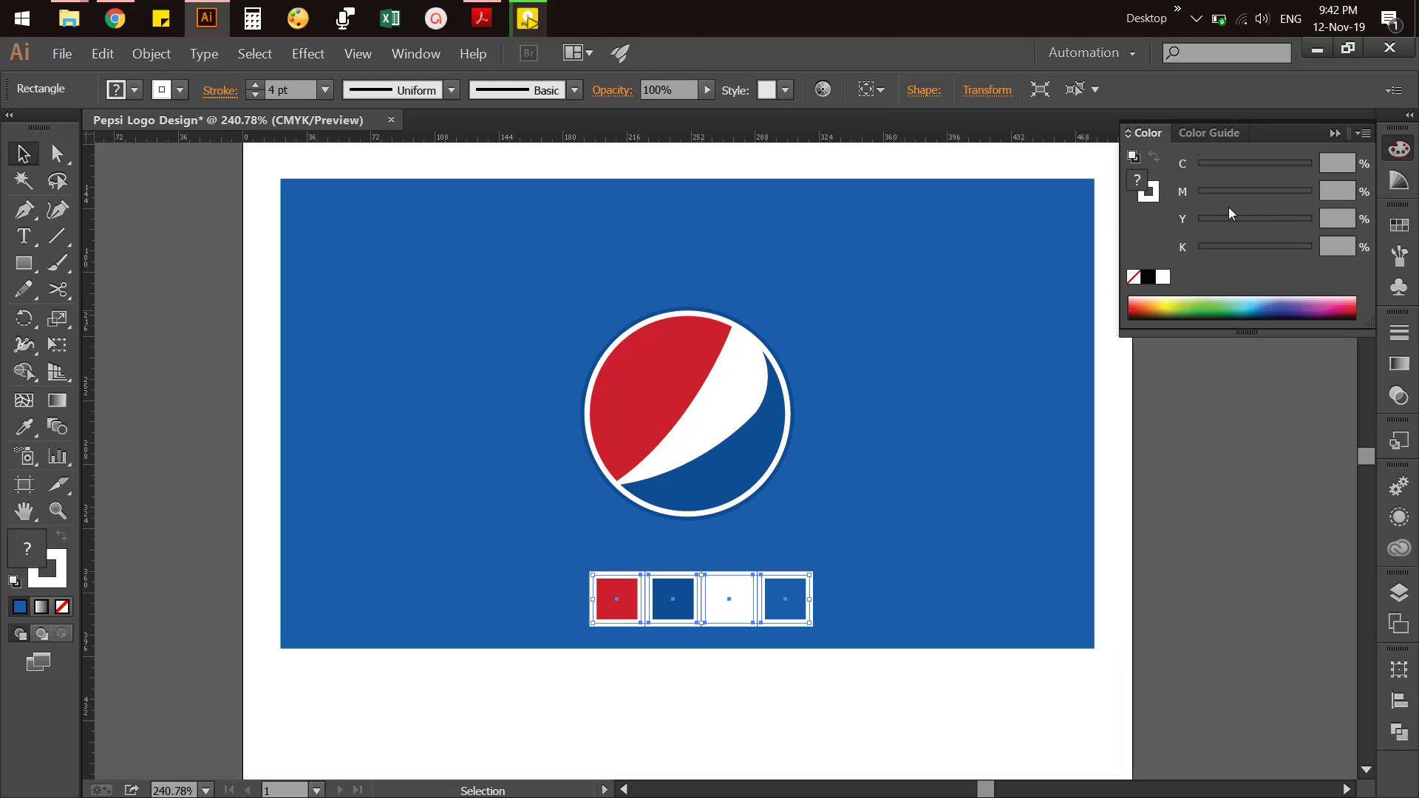
left_click(1151, 202)
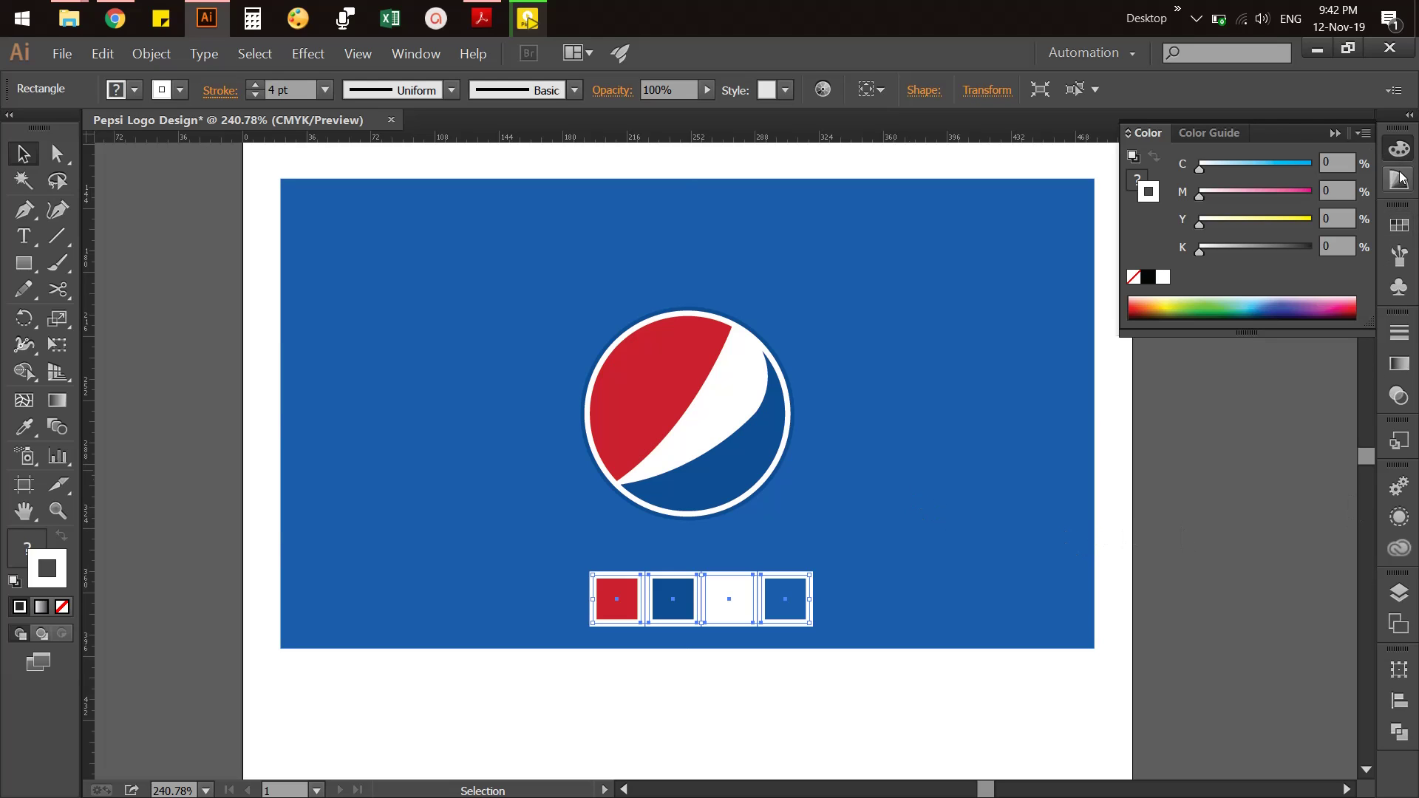
left_click(1399, 225)
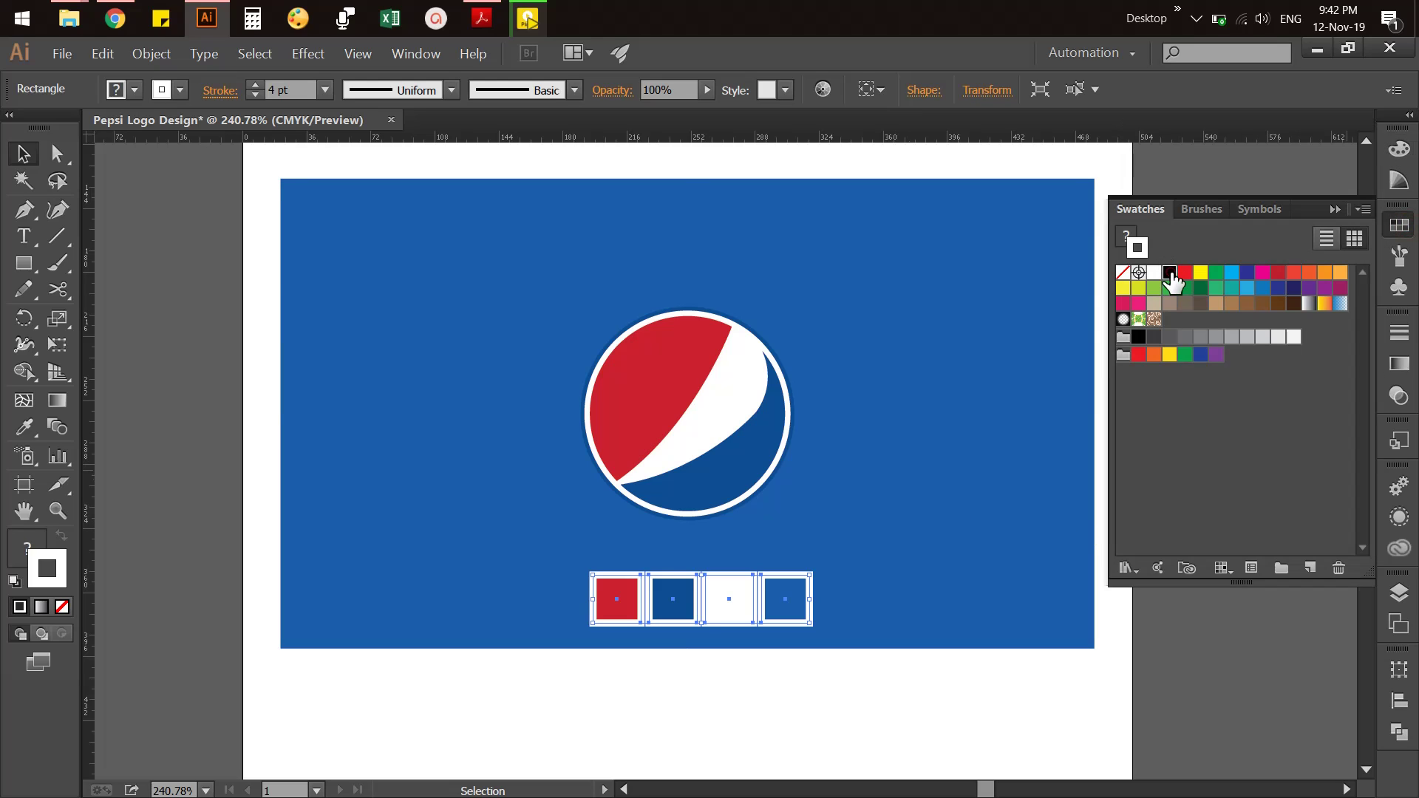
left_click(1171, 273)
left_click(1137, 611)
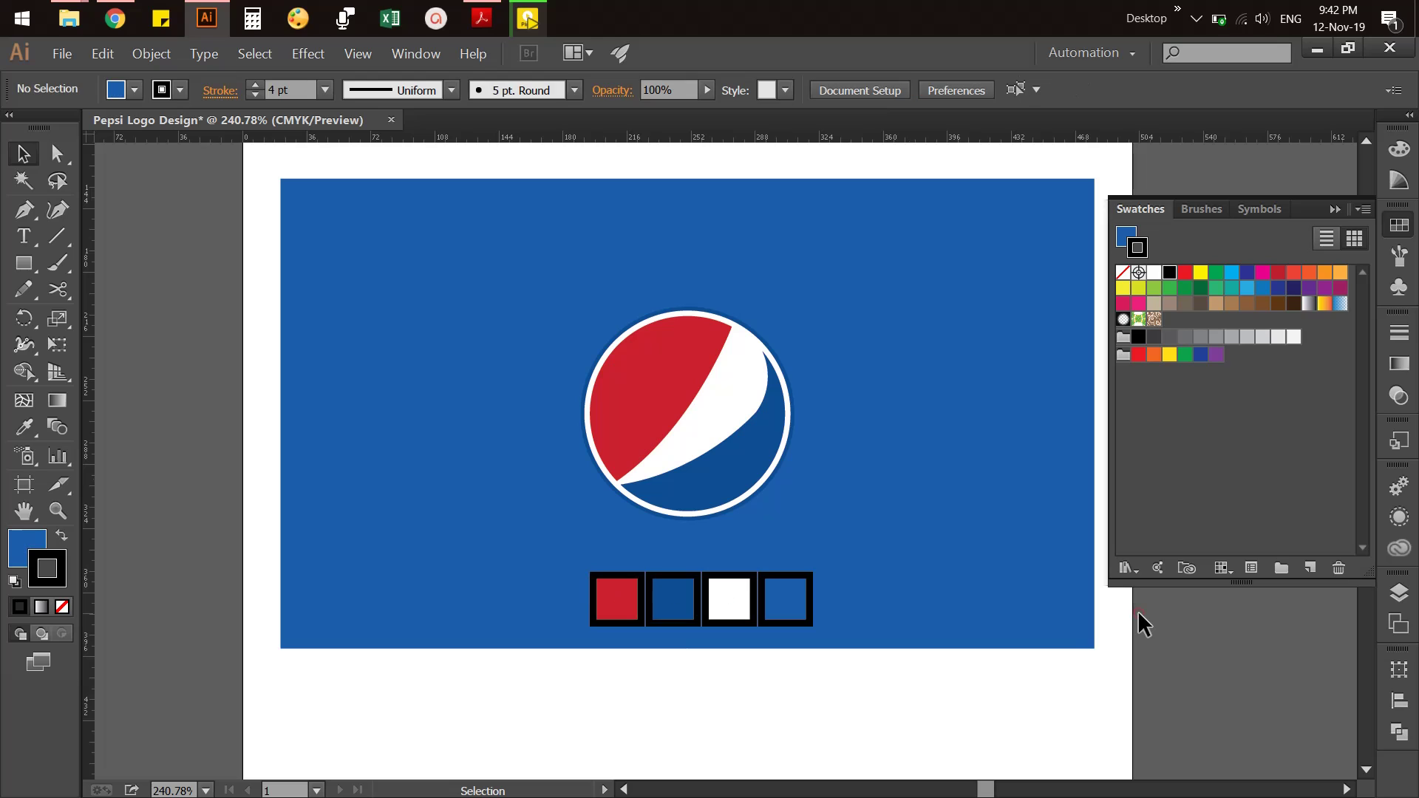
left_click(788, 607)
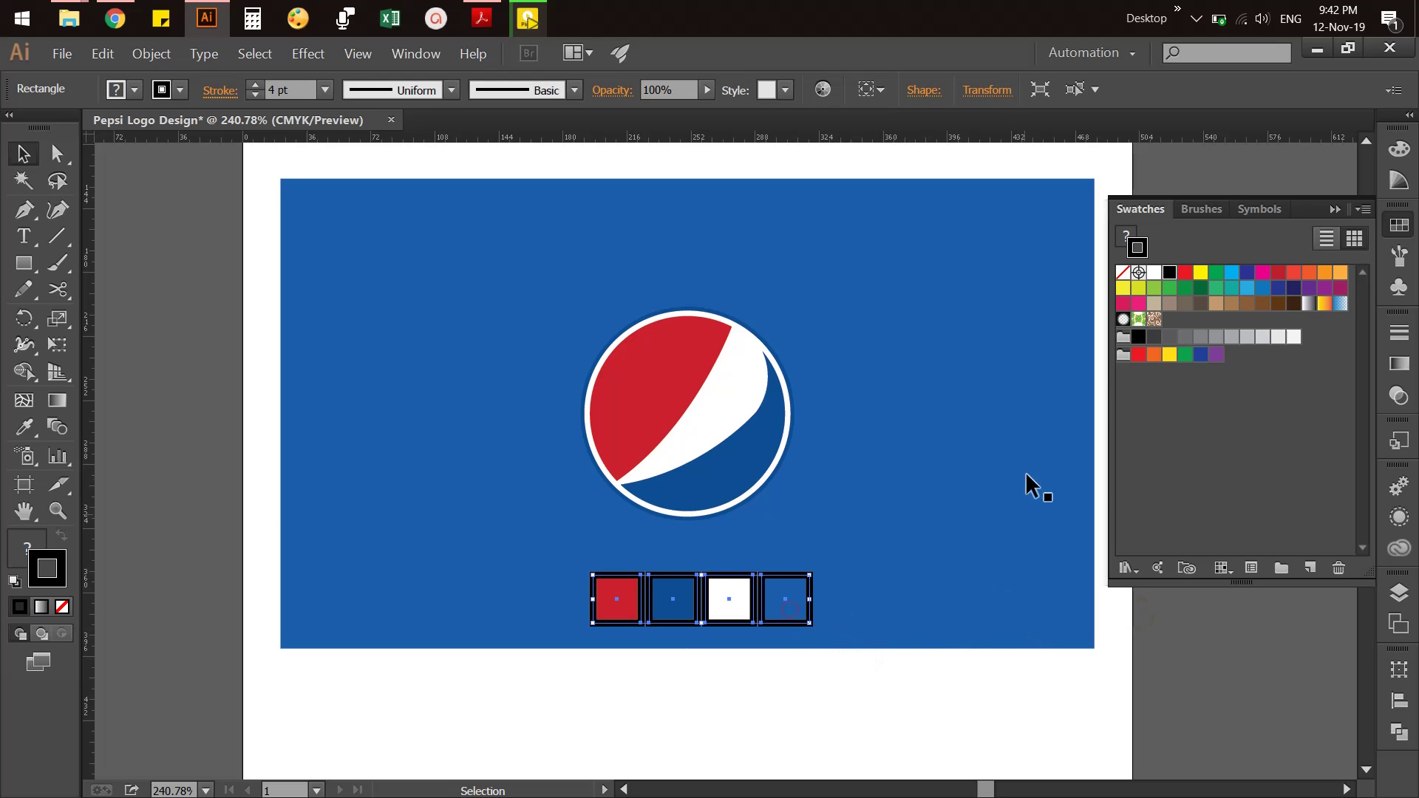
left_click(1154, 337)
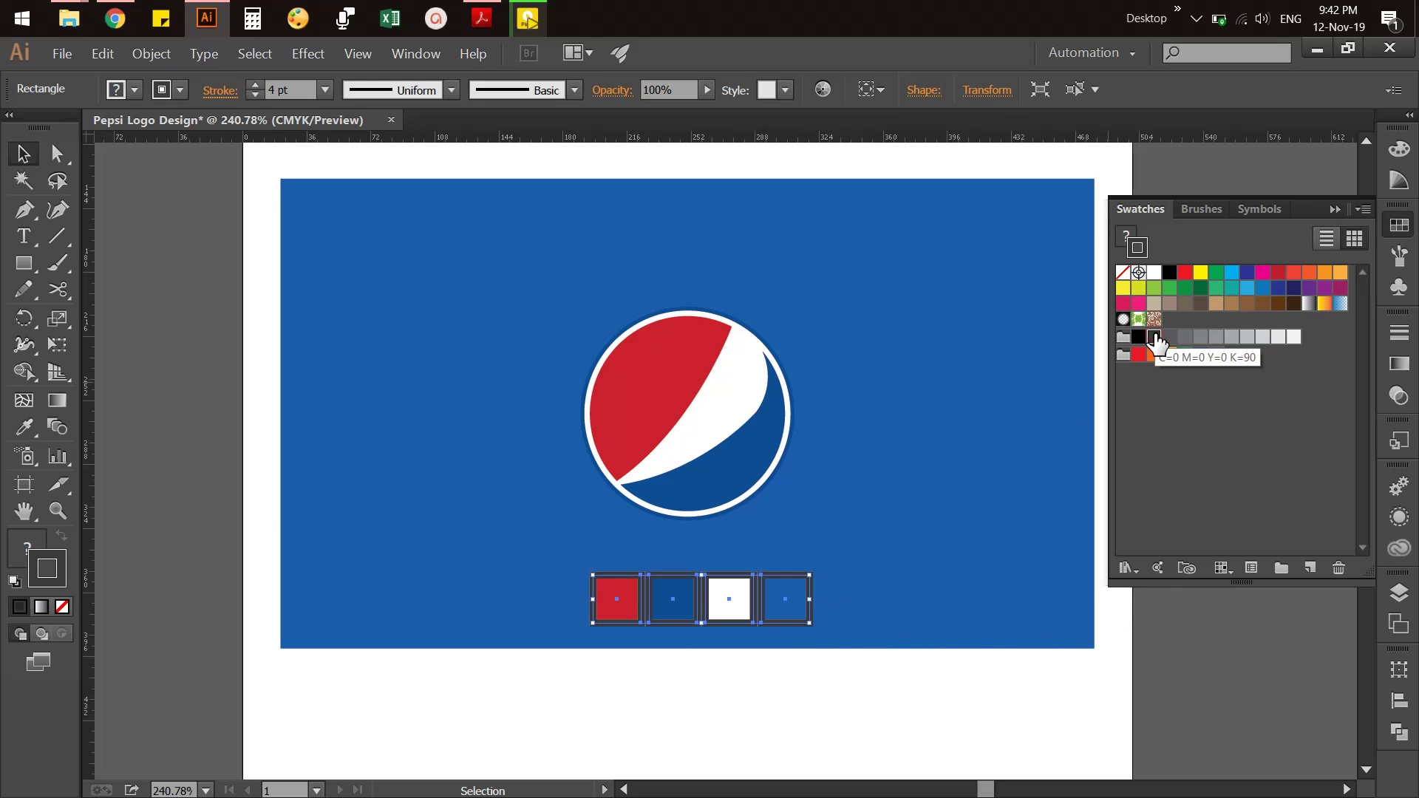
left_click(1169, 603)
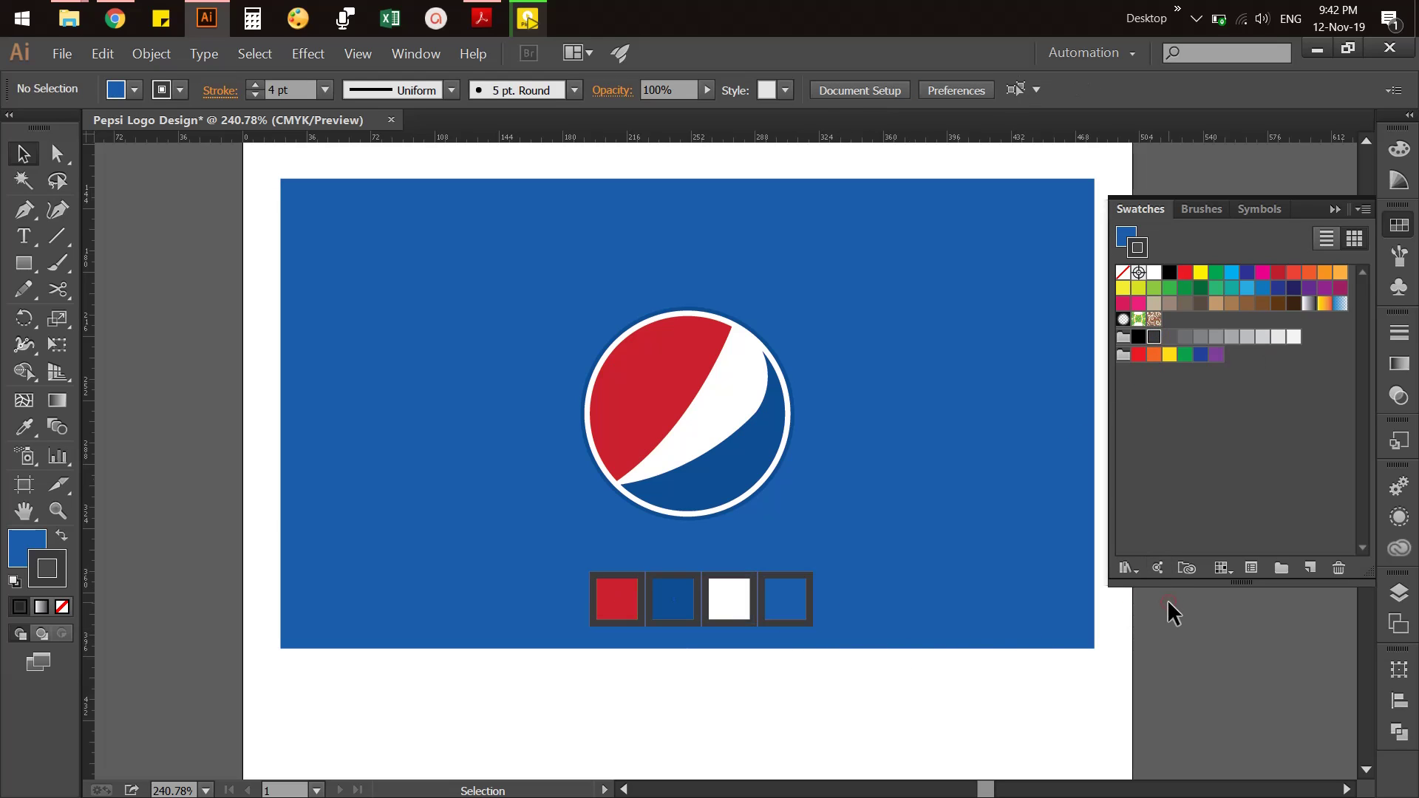
Reduce the squares' stroke weight from 4 pt down to 1 pt
left_click(803, 592)
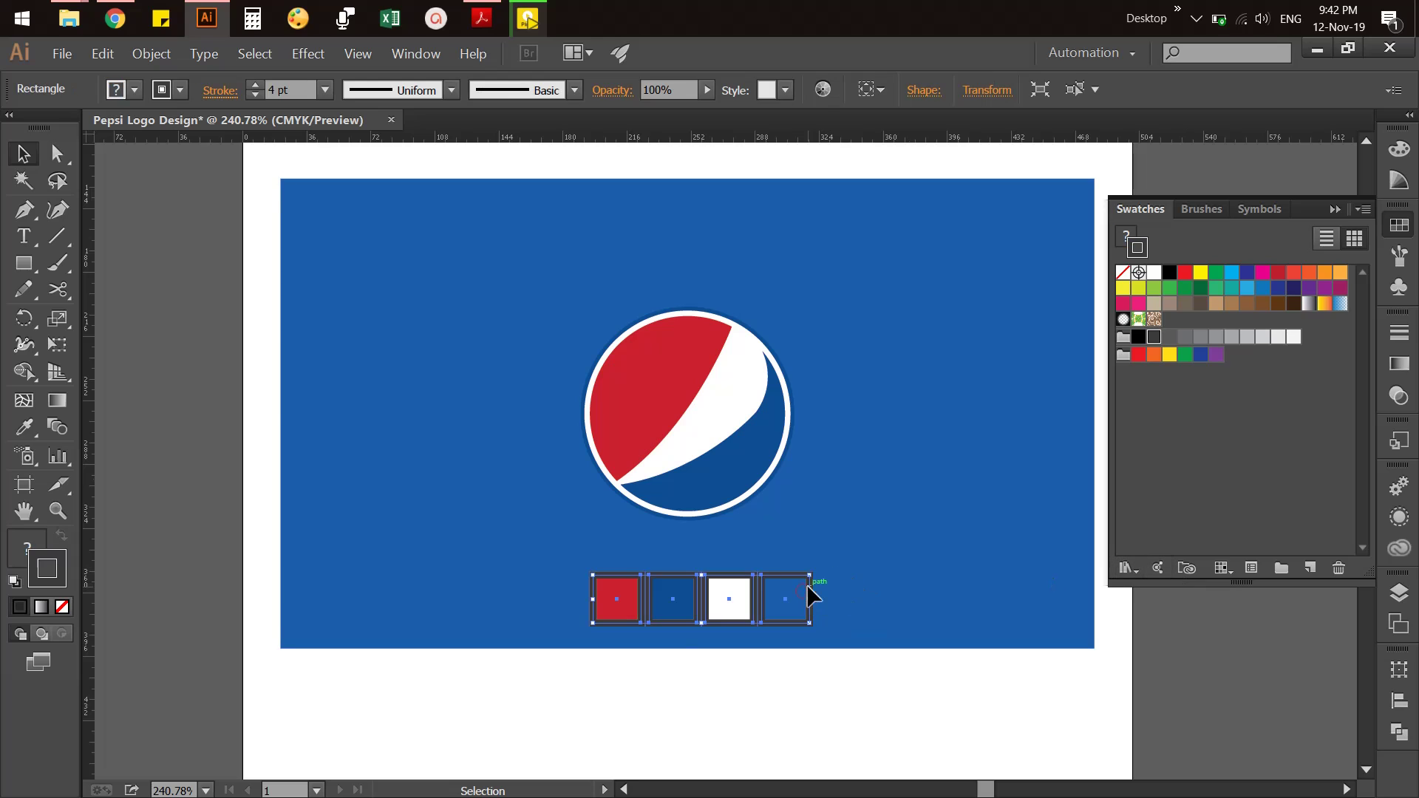
left_click(256, 95)
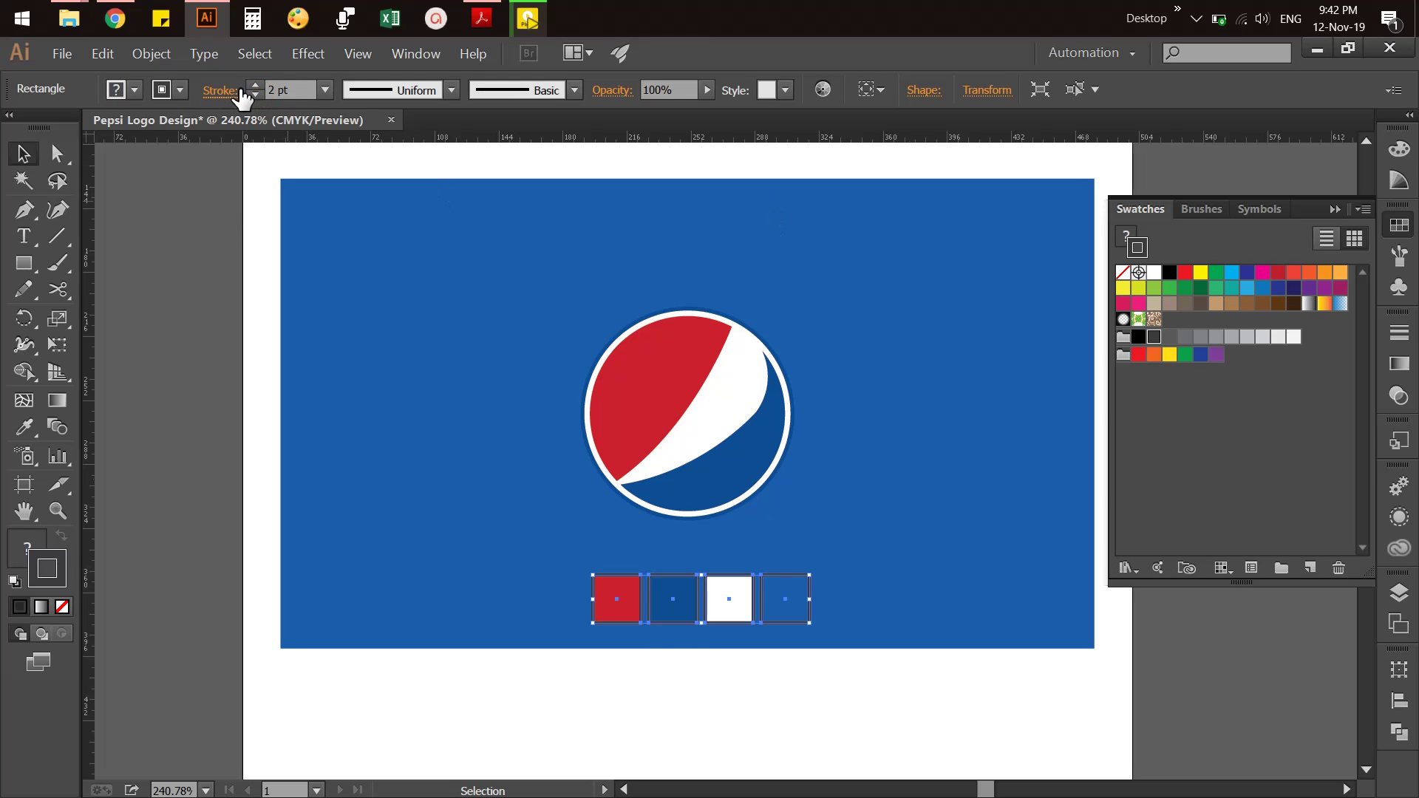
left_click(255, 96)
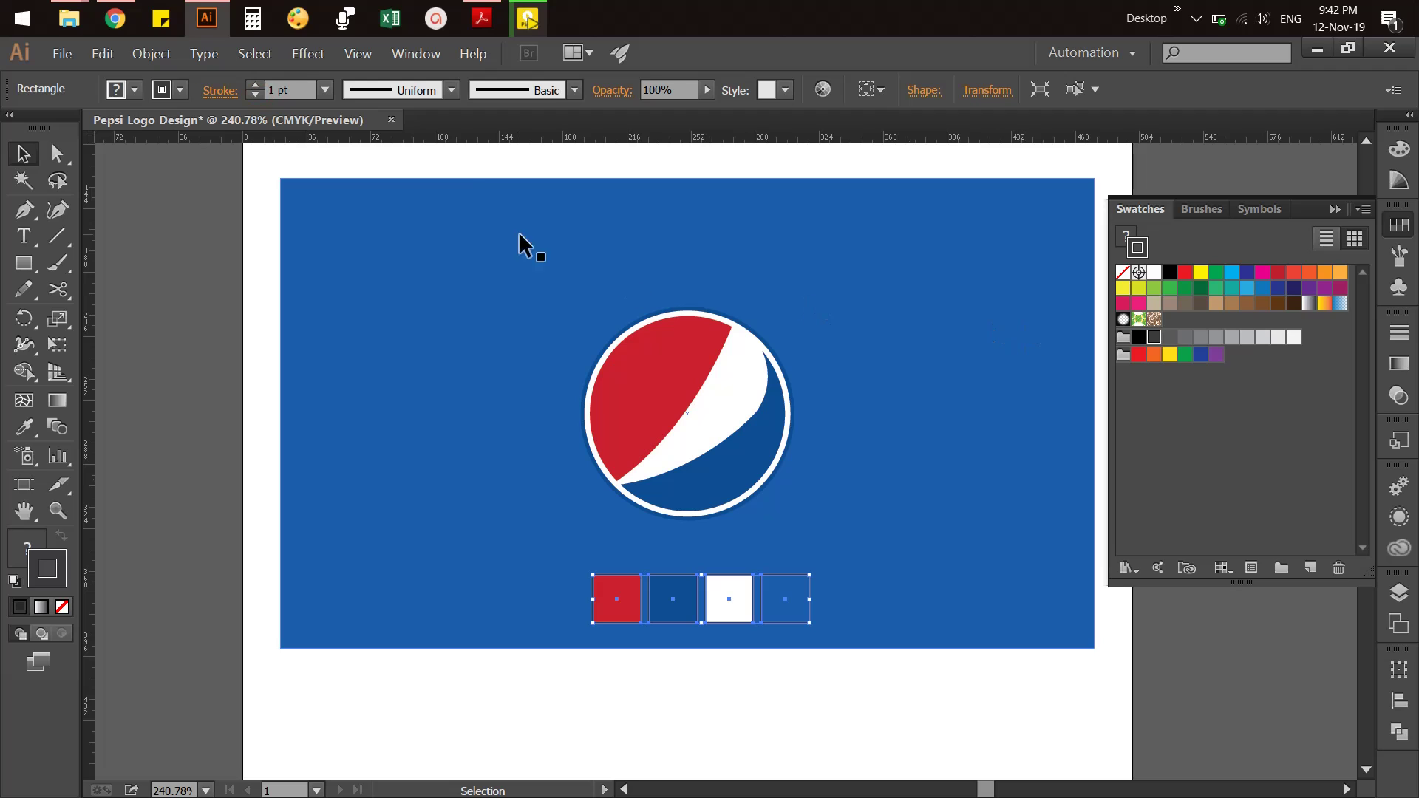
Raise the four squares' stroke weight to 2 pt
left_click(1399, 225)
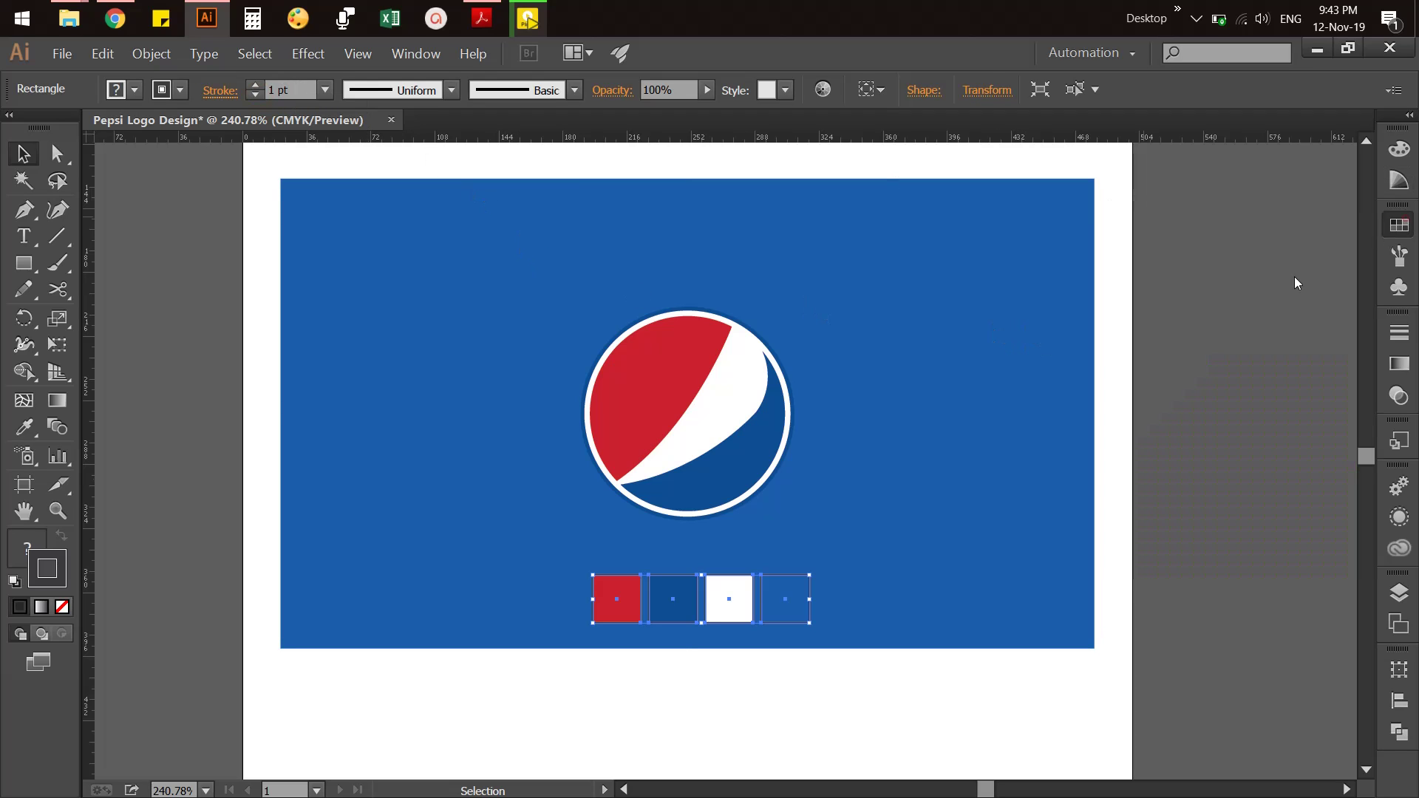
left_click(1288, 280)
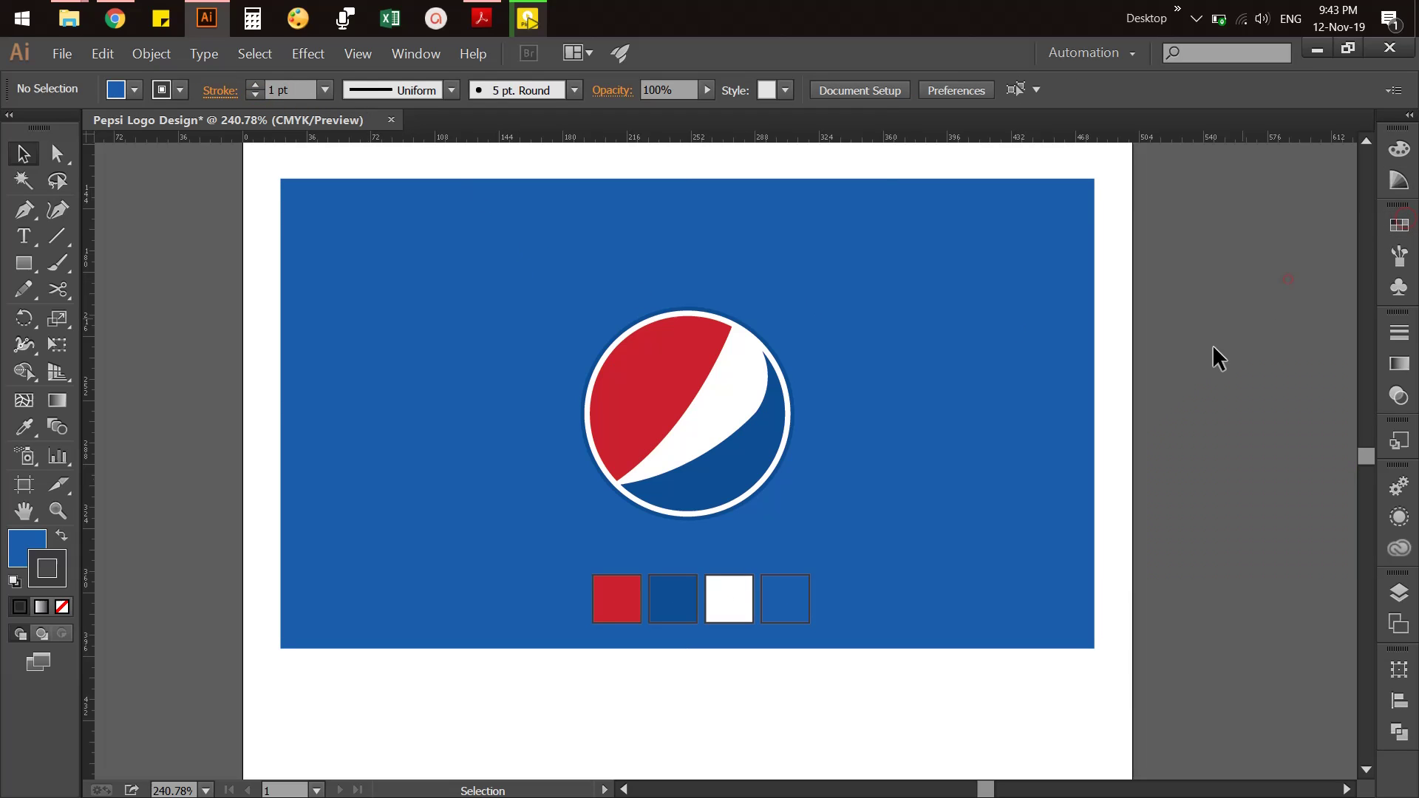
left_click(748, 593)
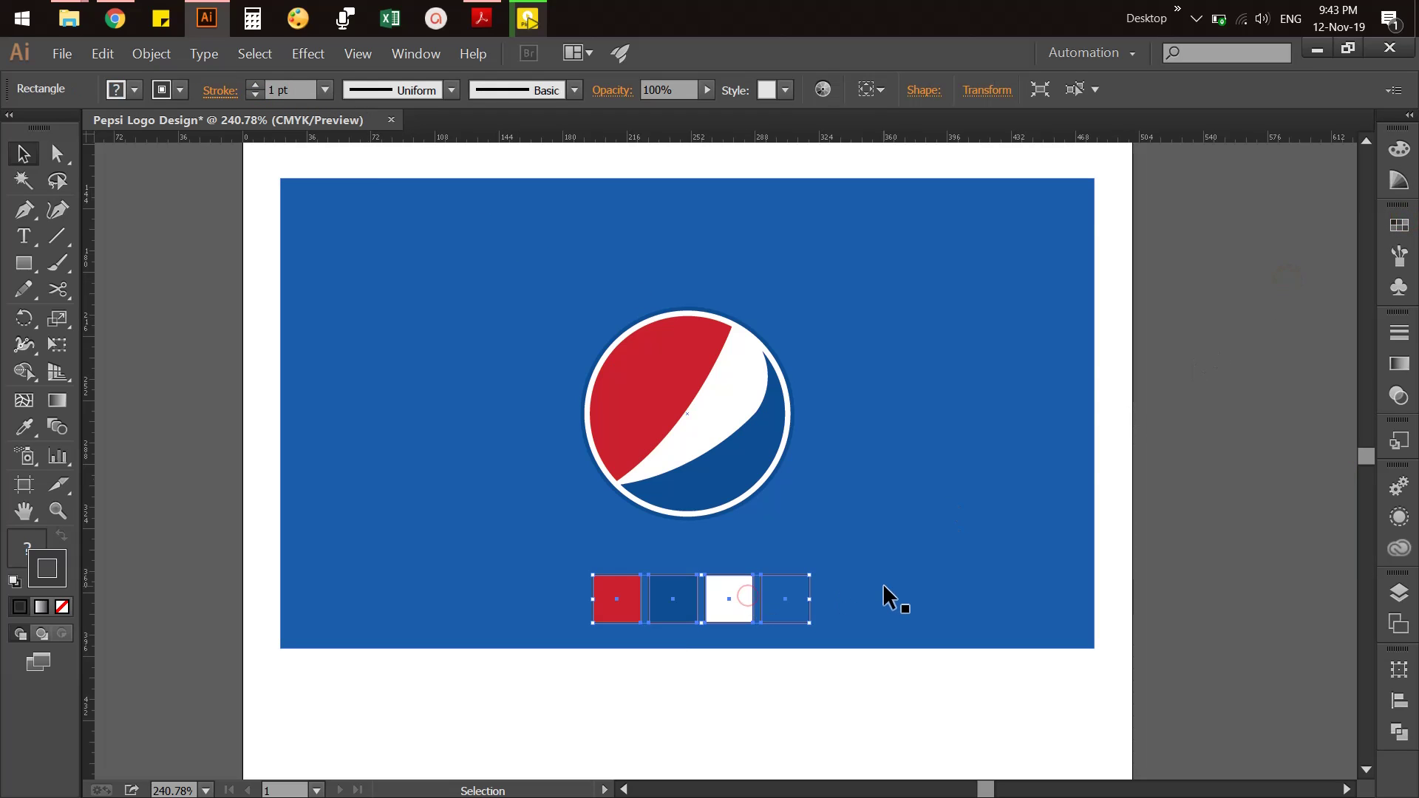
left_click(255, 85)
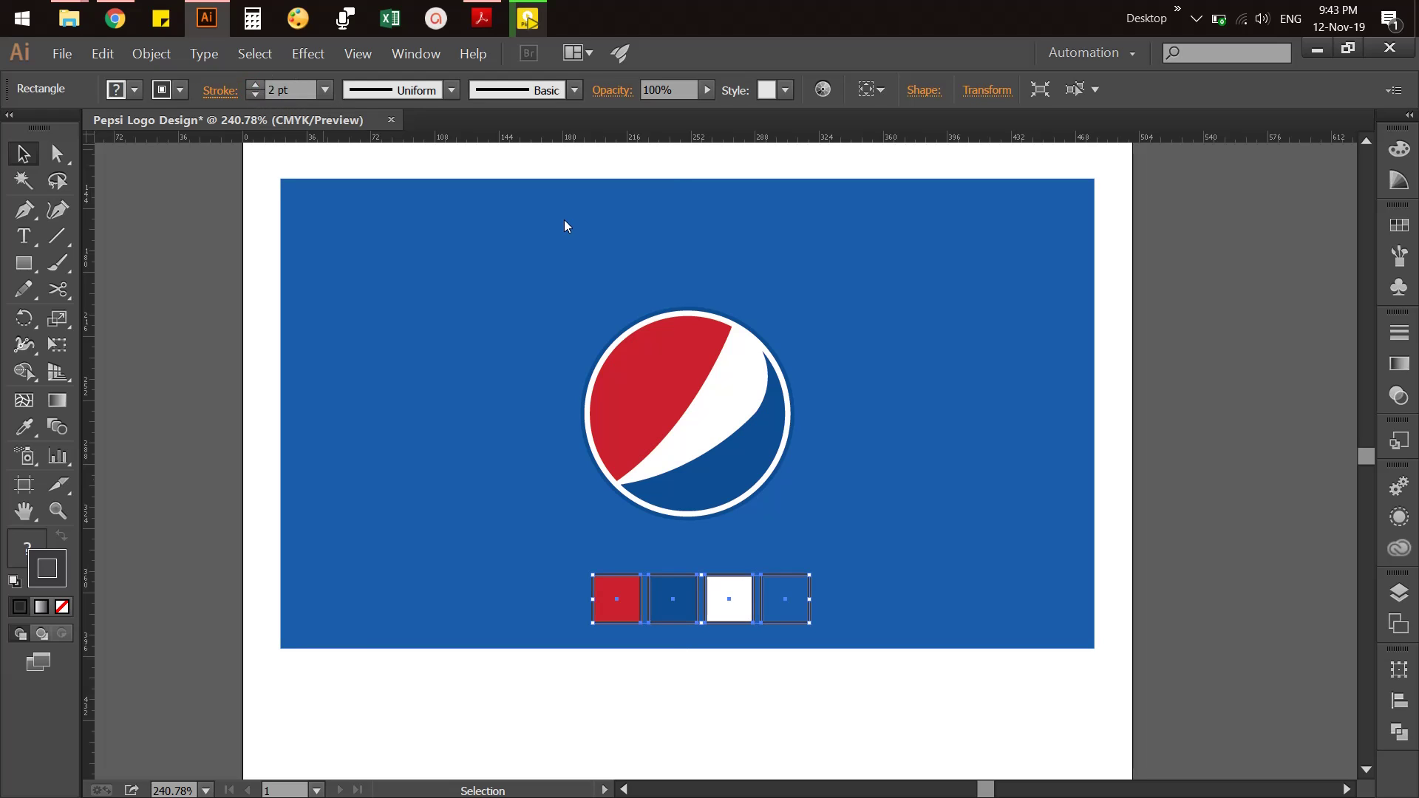
Horizontally centre the background, logo and squares with Align
key("ctrl+a")
key("ctrl+g")
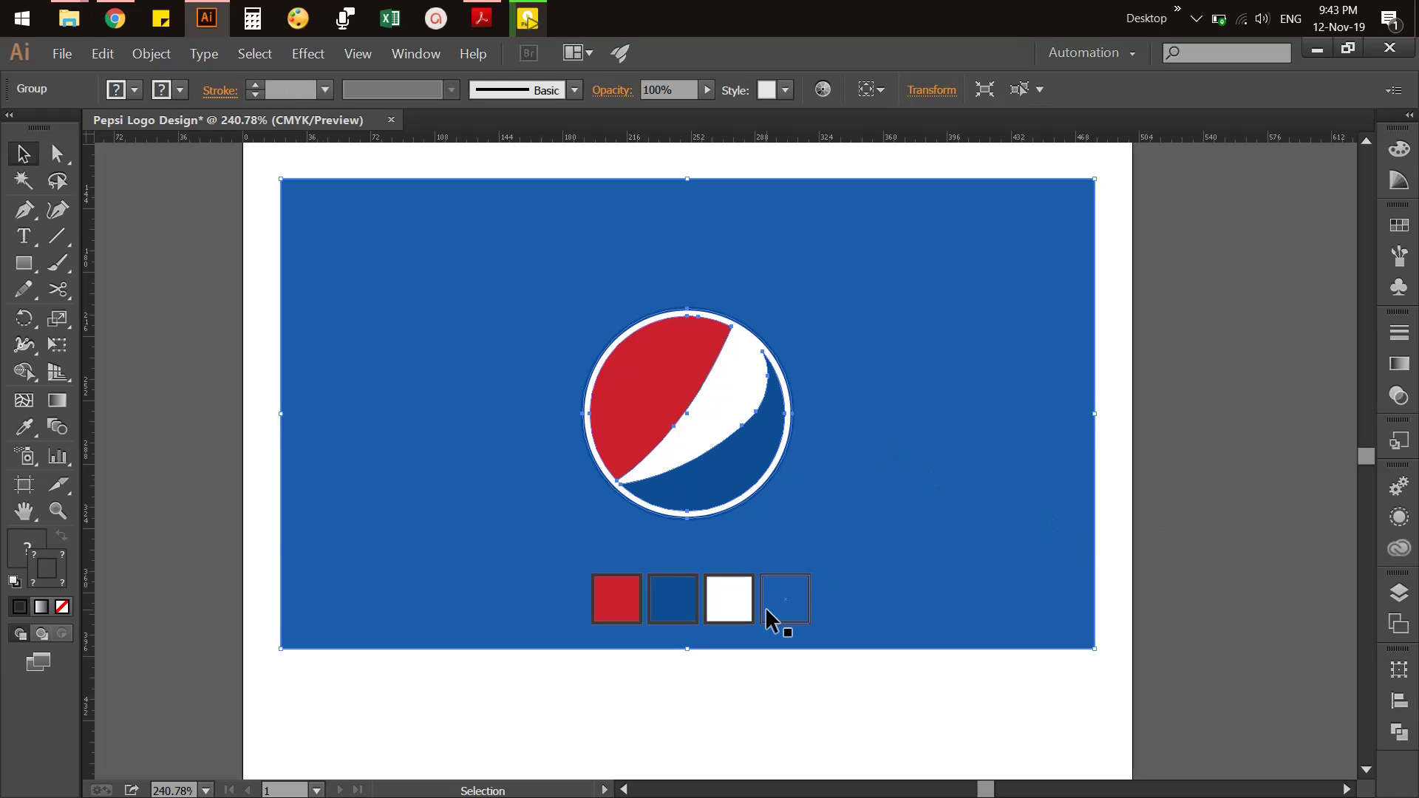
key("ctrl+shift+g")
left_click(869, 593)
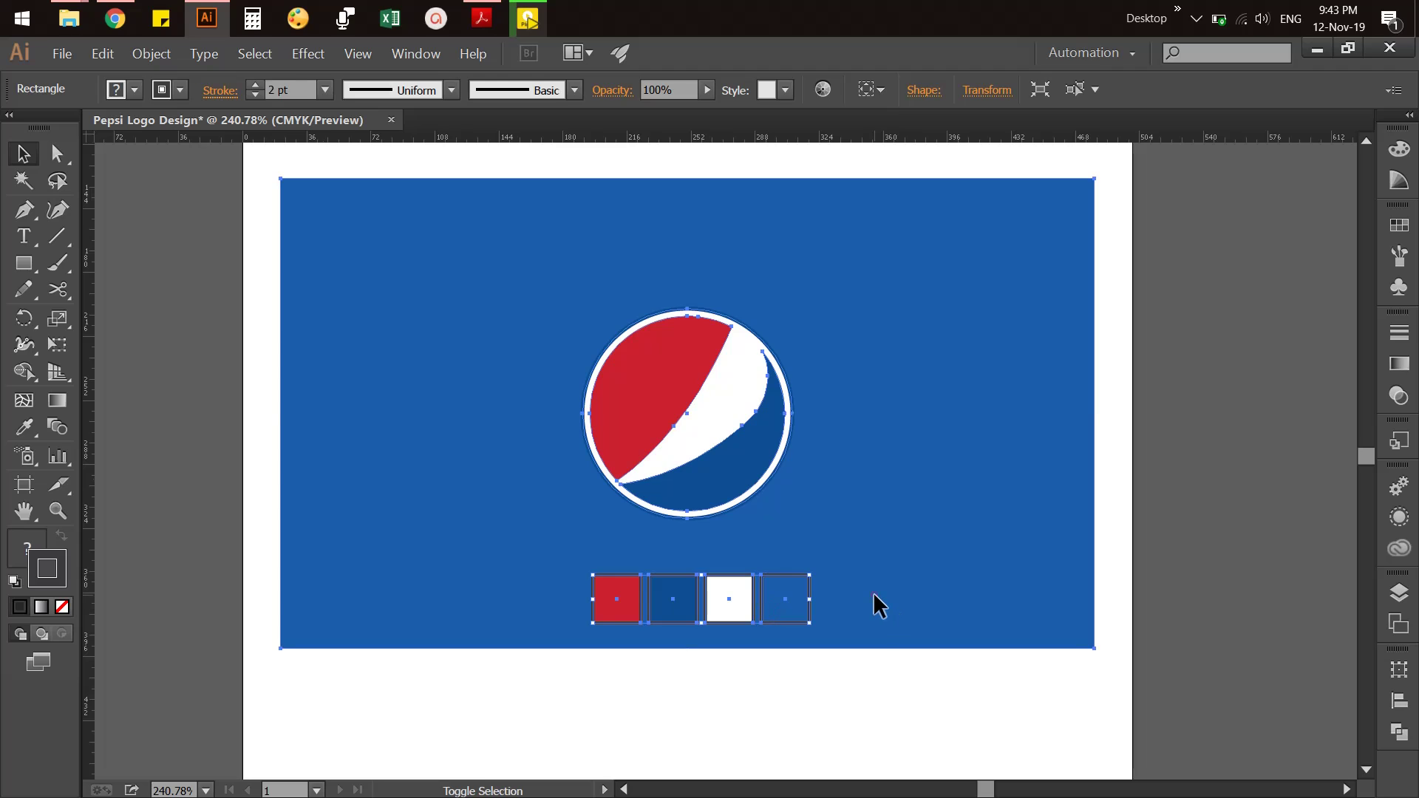
left_click(872, 592, "shift")
left_click(1399, 701)
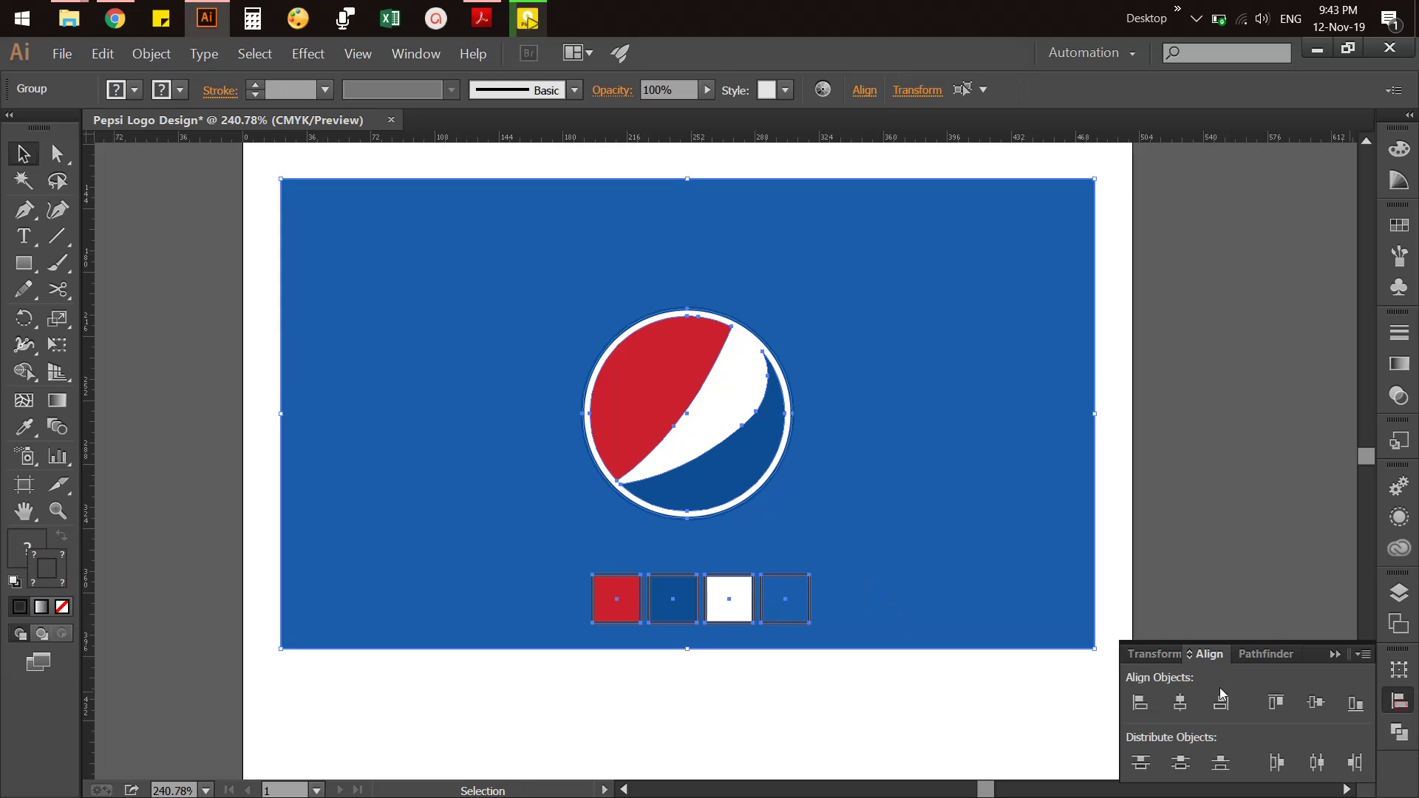
left_click(1180, 701)
left_click(1189, 558)
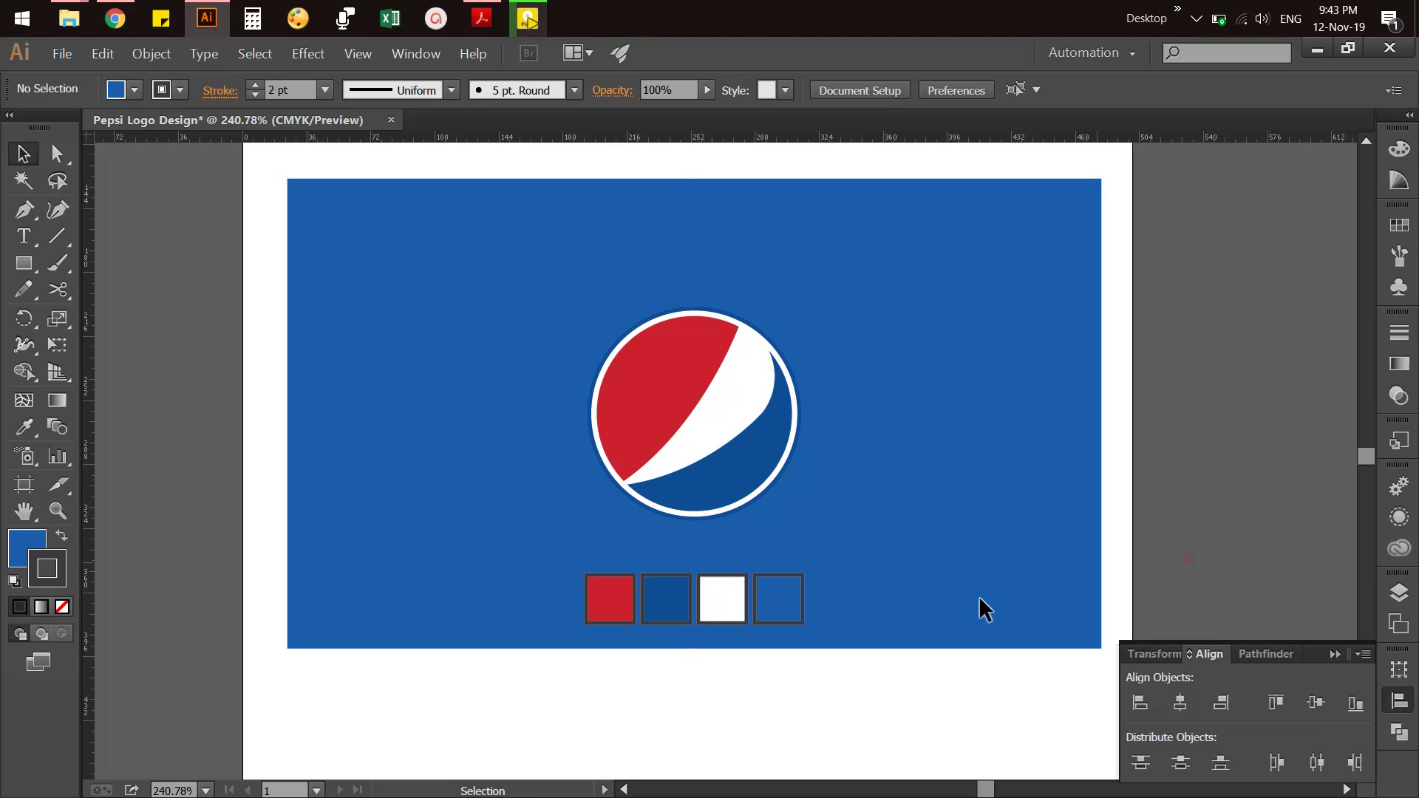
Nudge the swatch row up slightly closer beneath the logo with the arrow keys
left_click(711, 605)
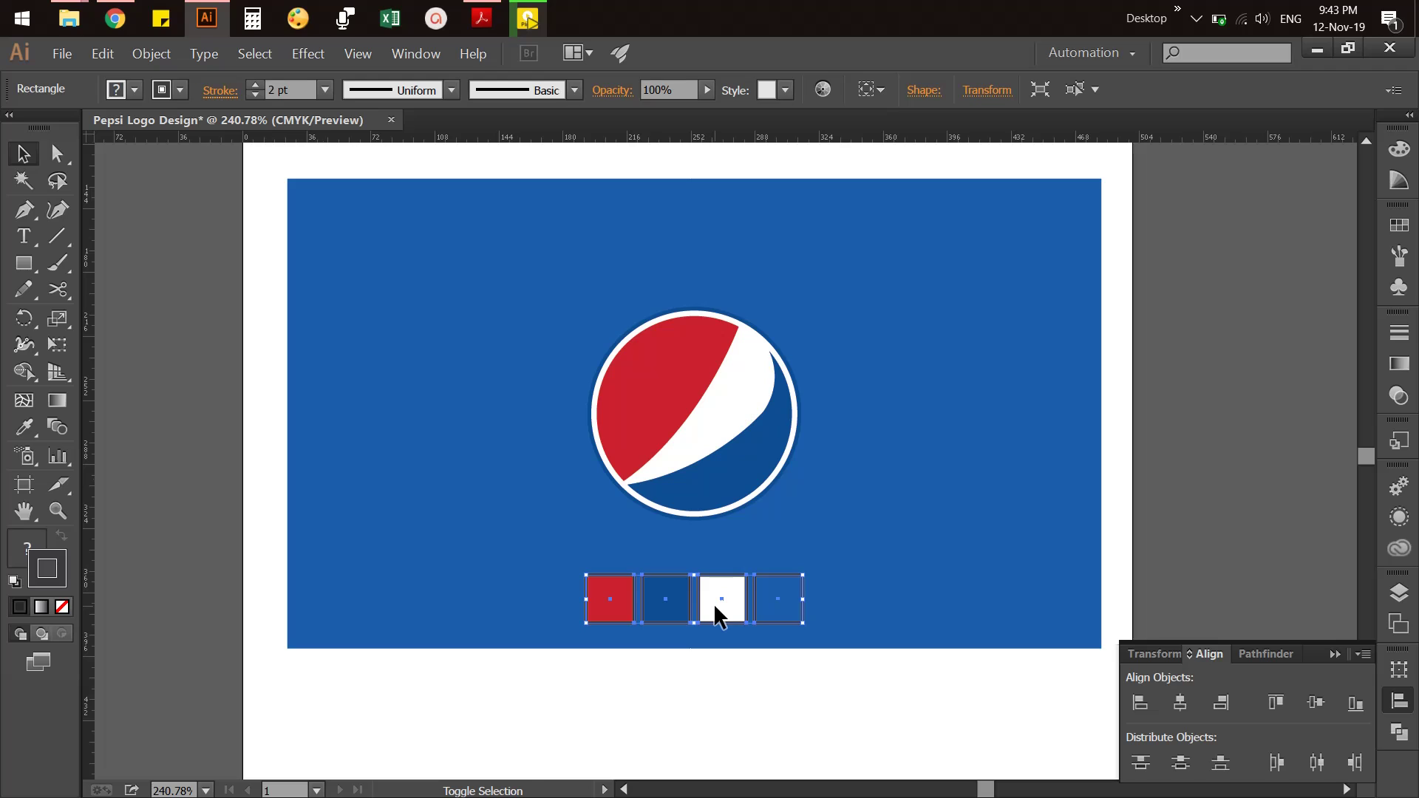
key("shift+Up")
key("shift+Up")
key("Down")
key("Down")
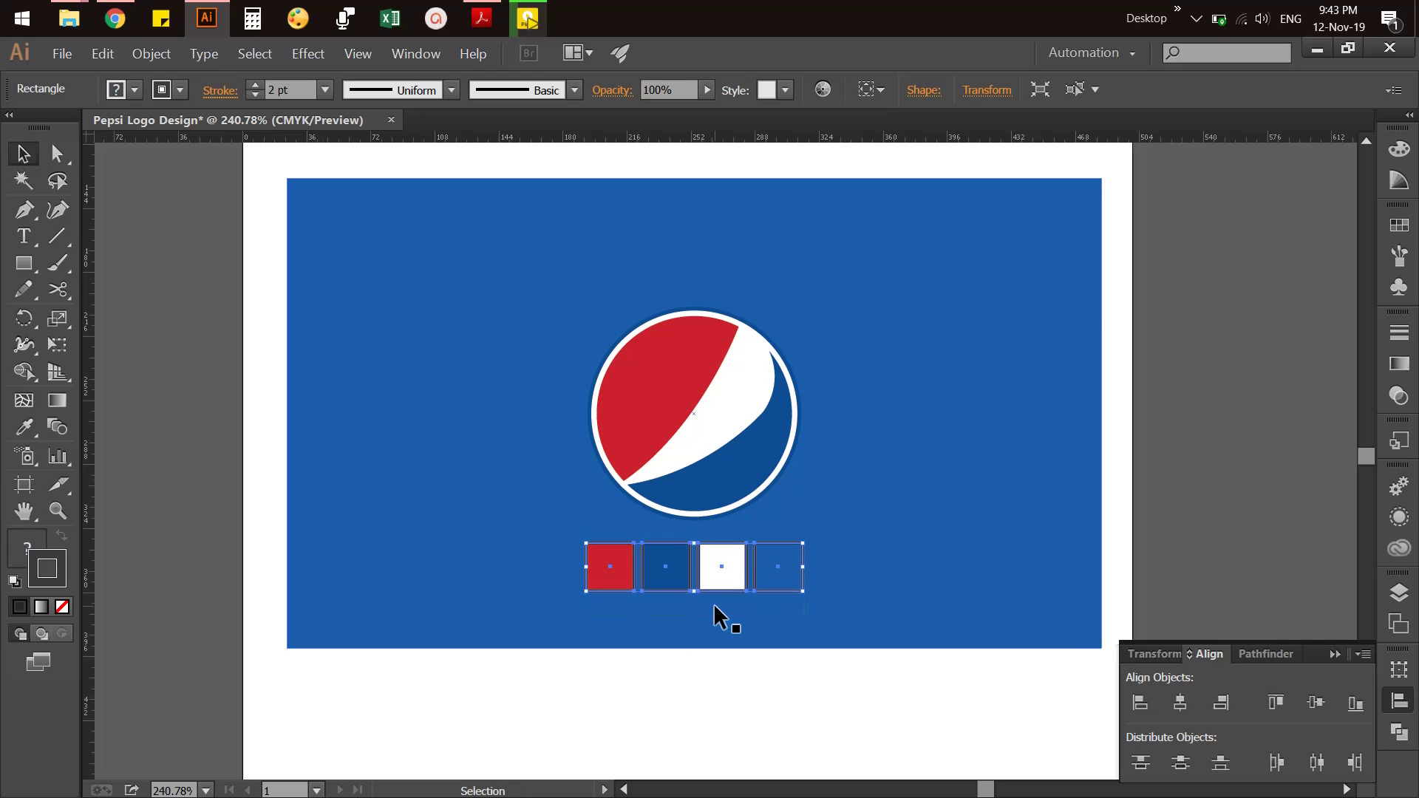
key("shift+Down")
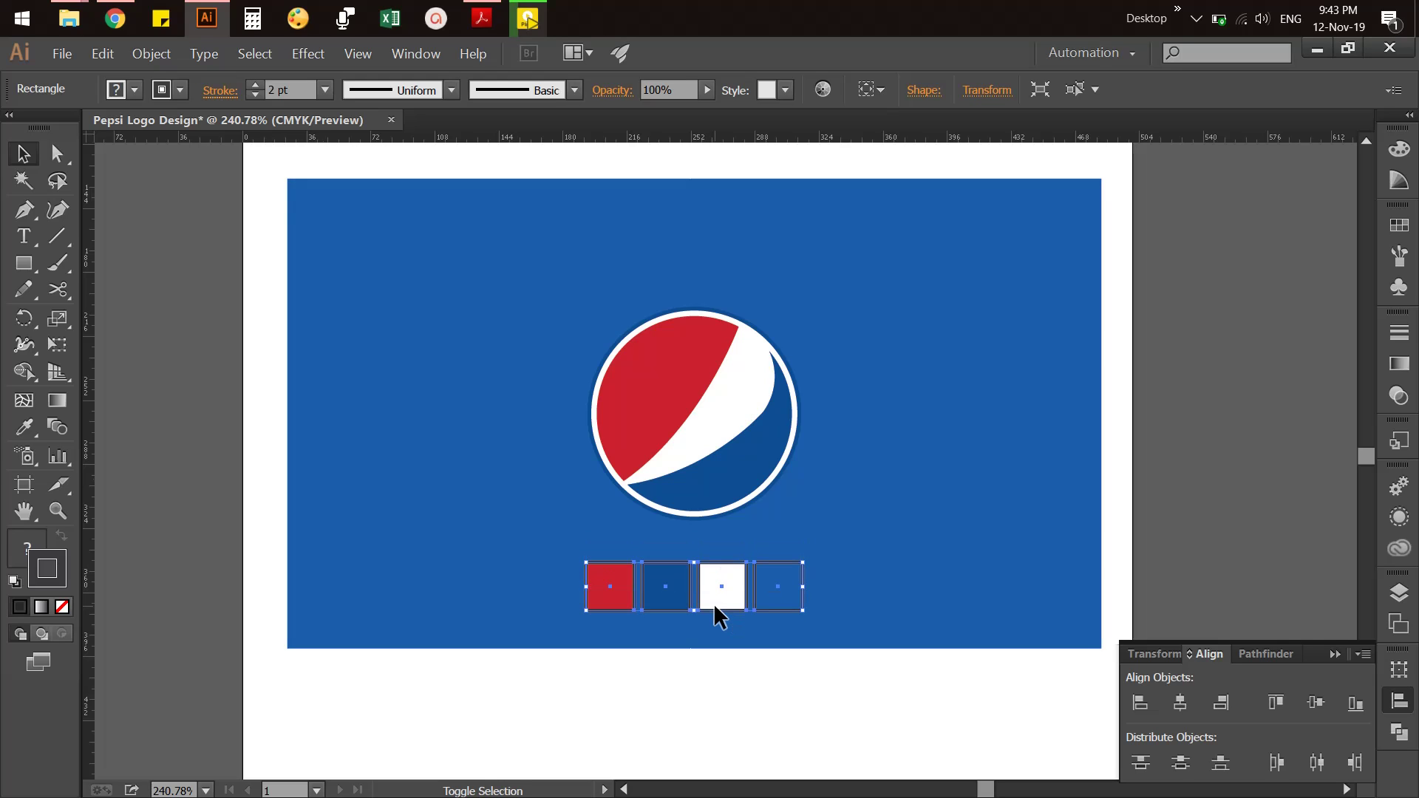
left_click(1254, 510)
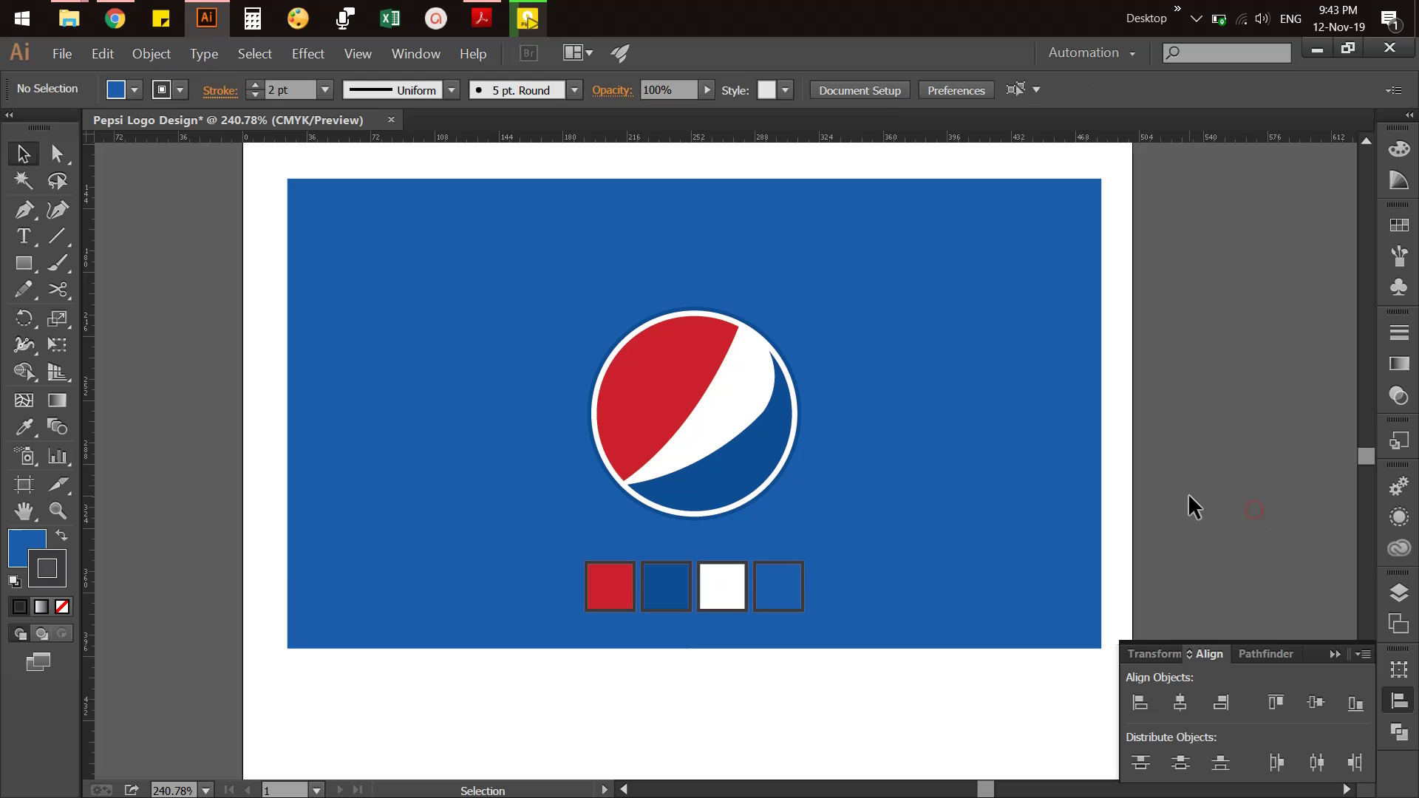
key("a")
Save as Pepsi Logo Design.ai in the 3. Pepsi Logo folder with default Illustrator CC options
key("ctrl+shift+s")
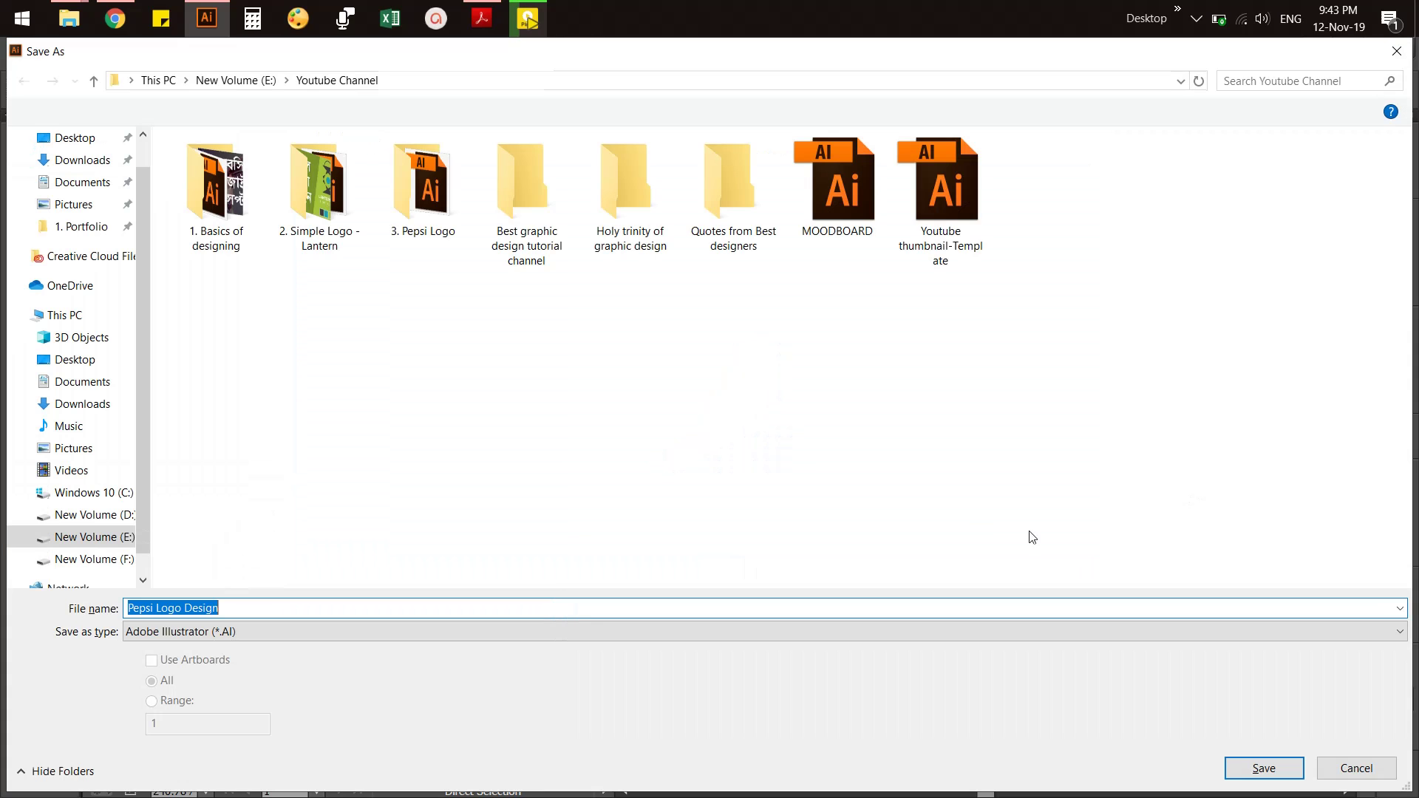
double_click(431, 214)
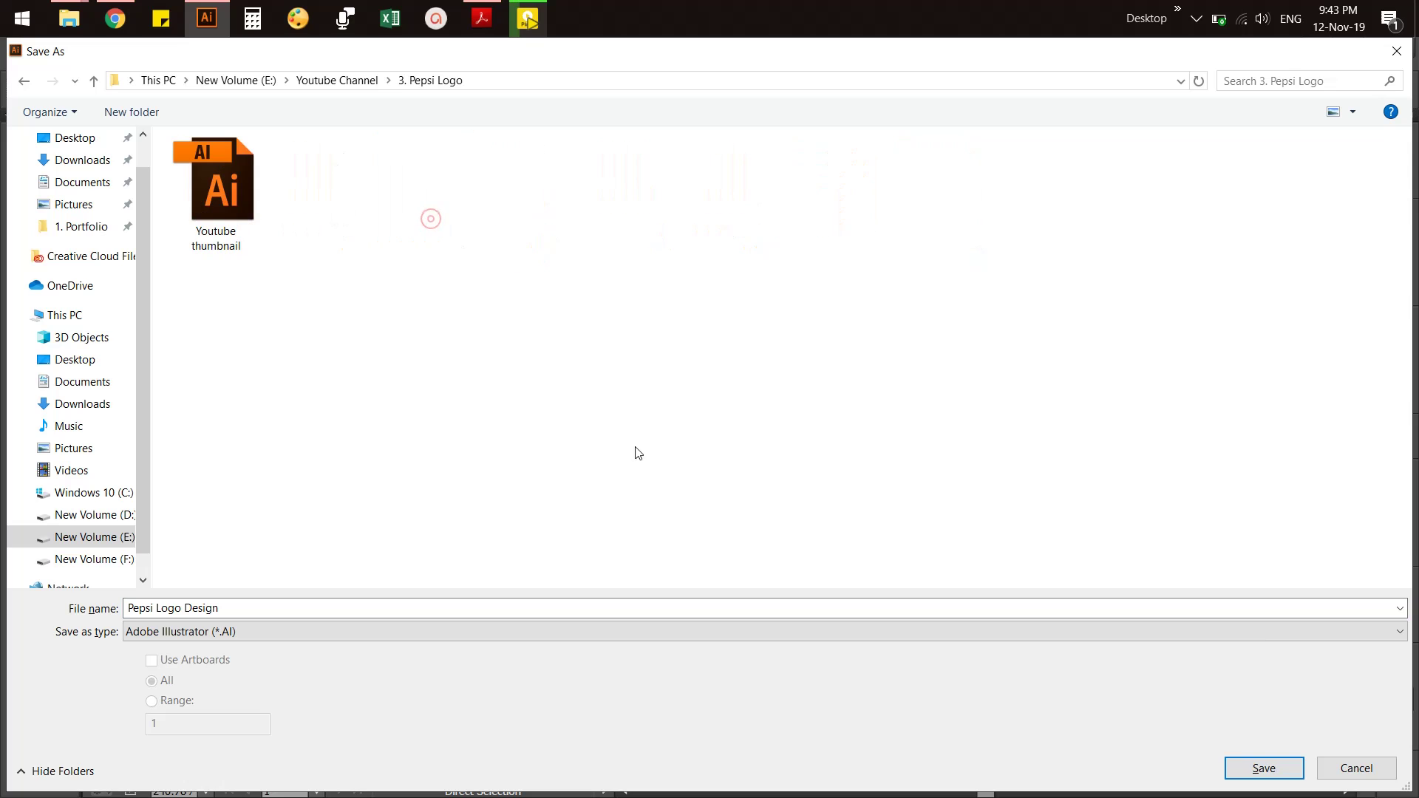
left_click(1257, 767)
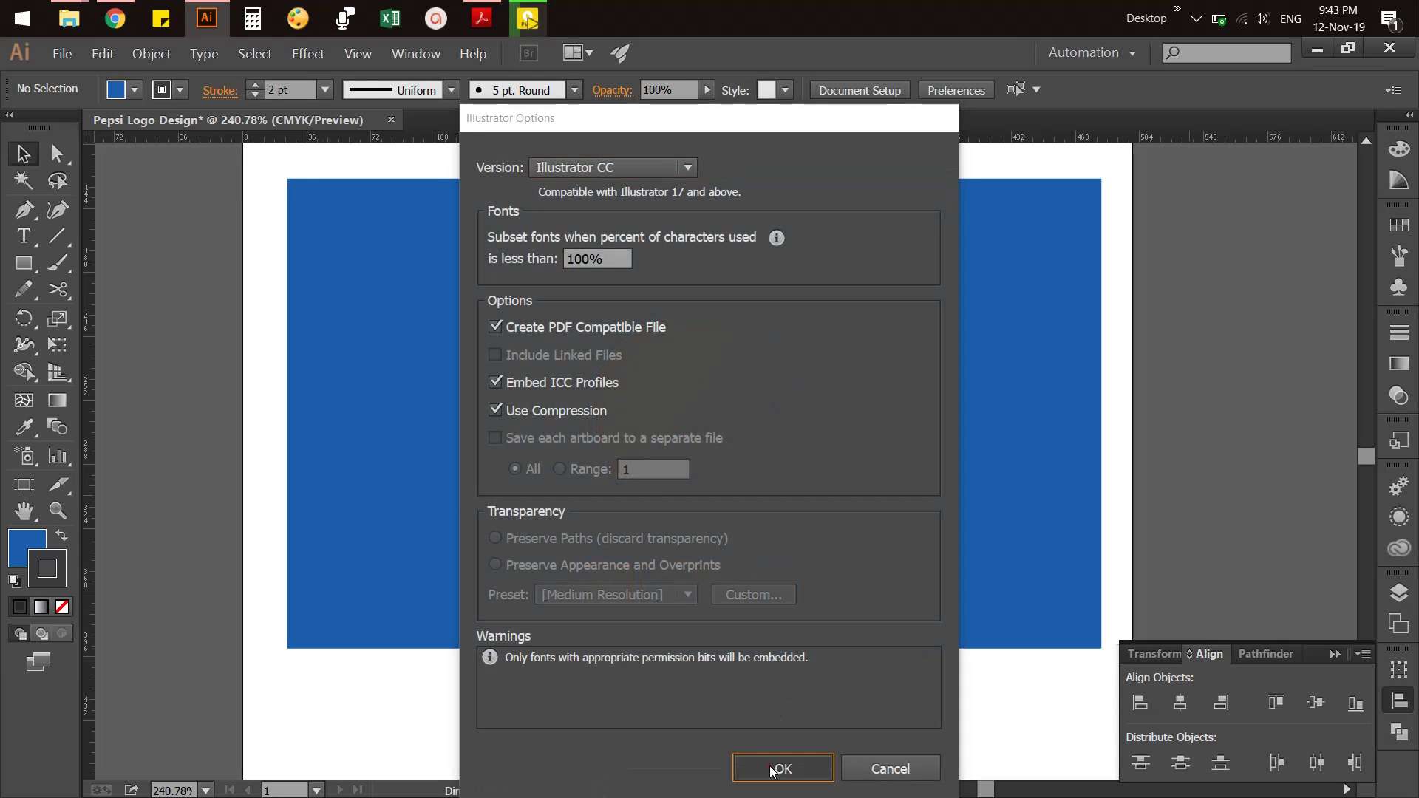
left_click(770, 765)
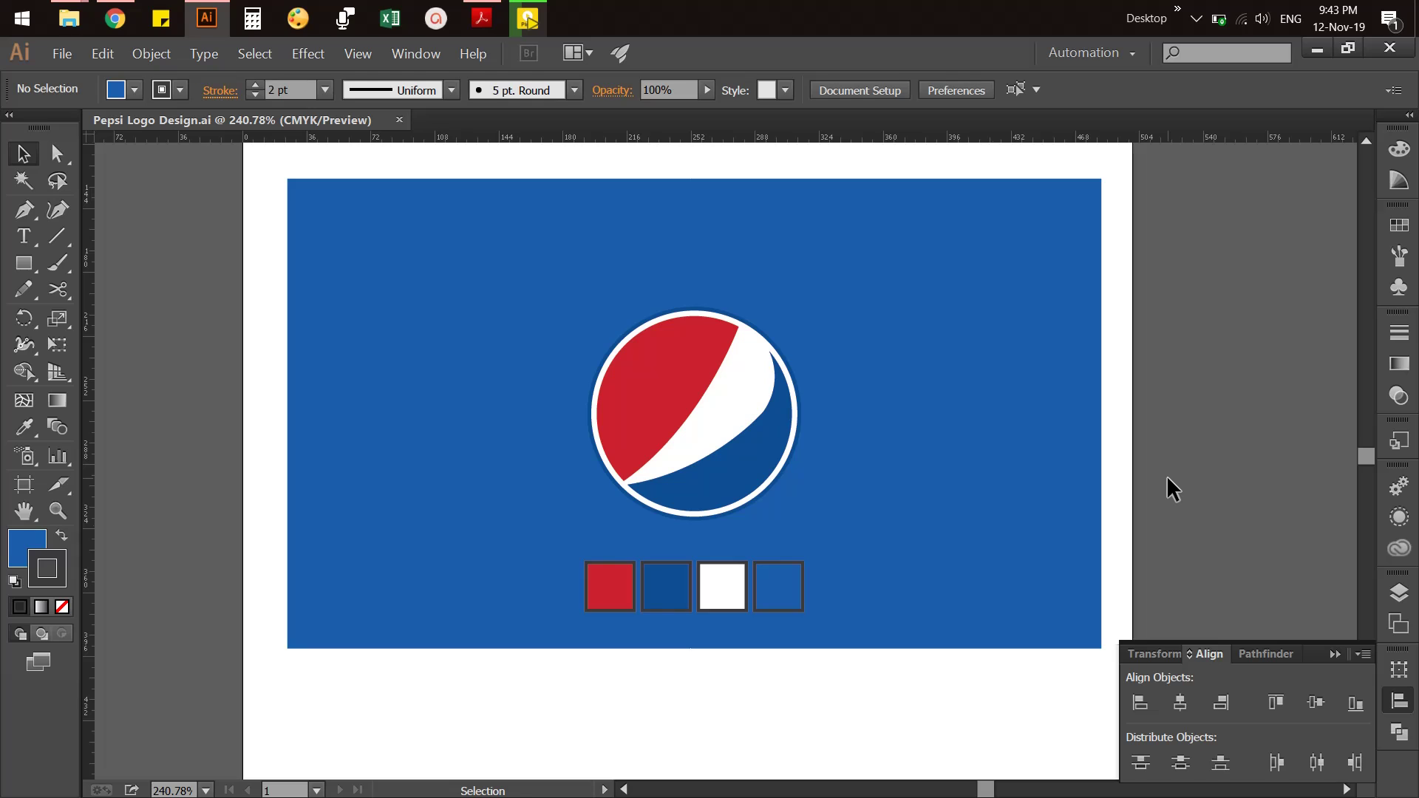
Ungroup the artwork, then group the Pepsi logo with its four swatches
key("ctrl+minus")
key("ctrl+minus")
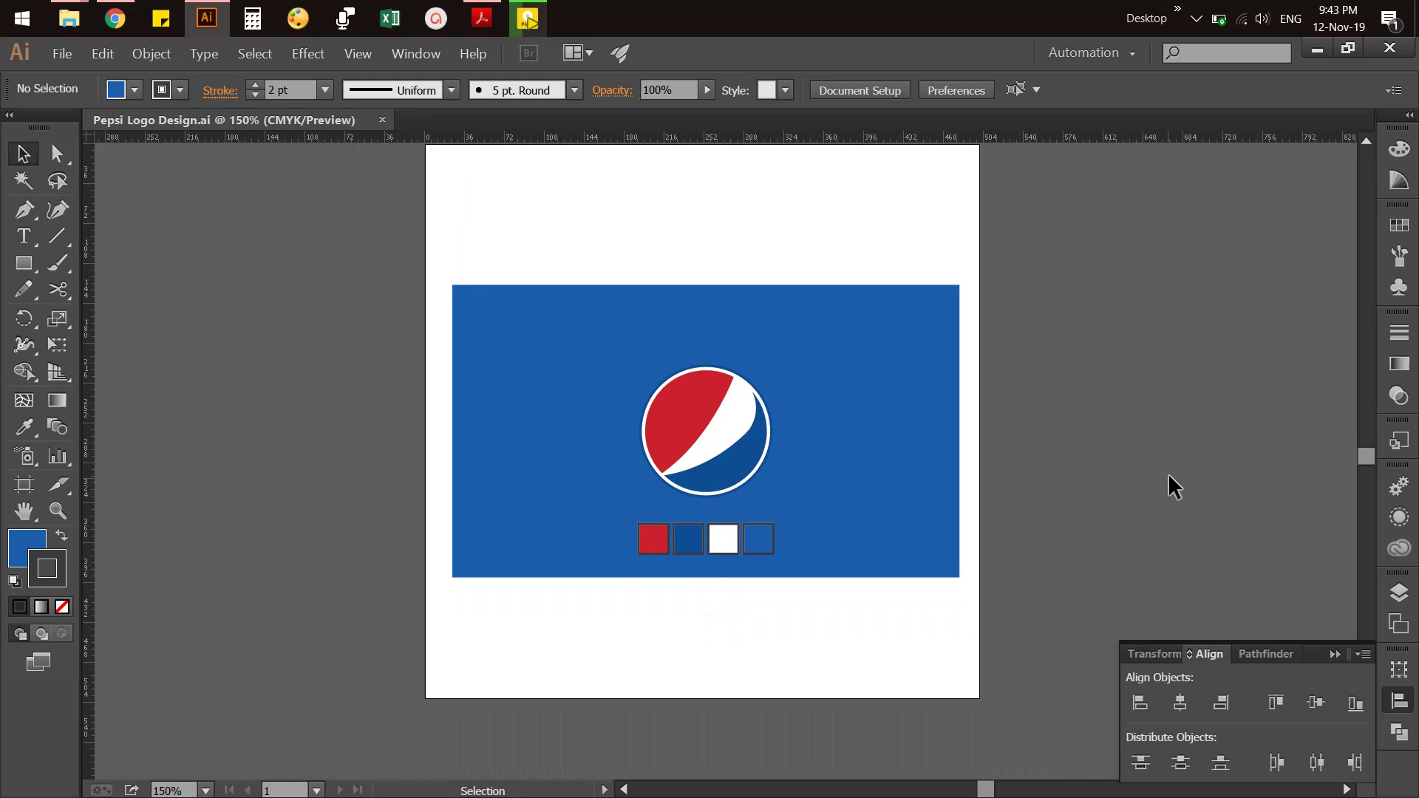
left_click(720, 441)
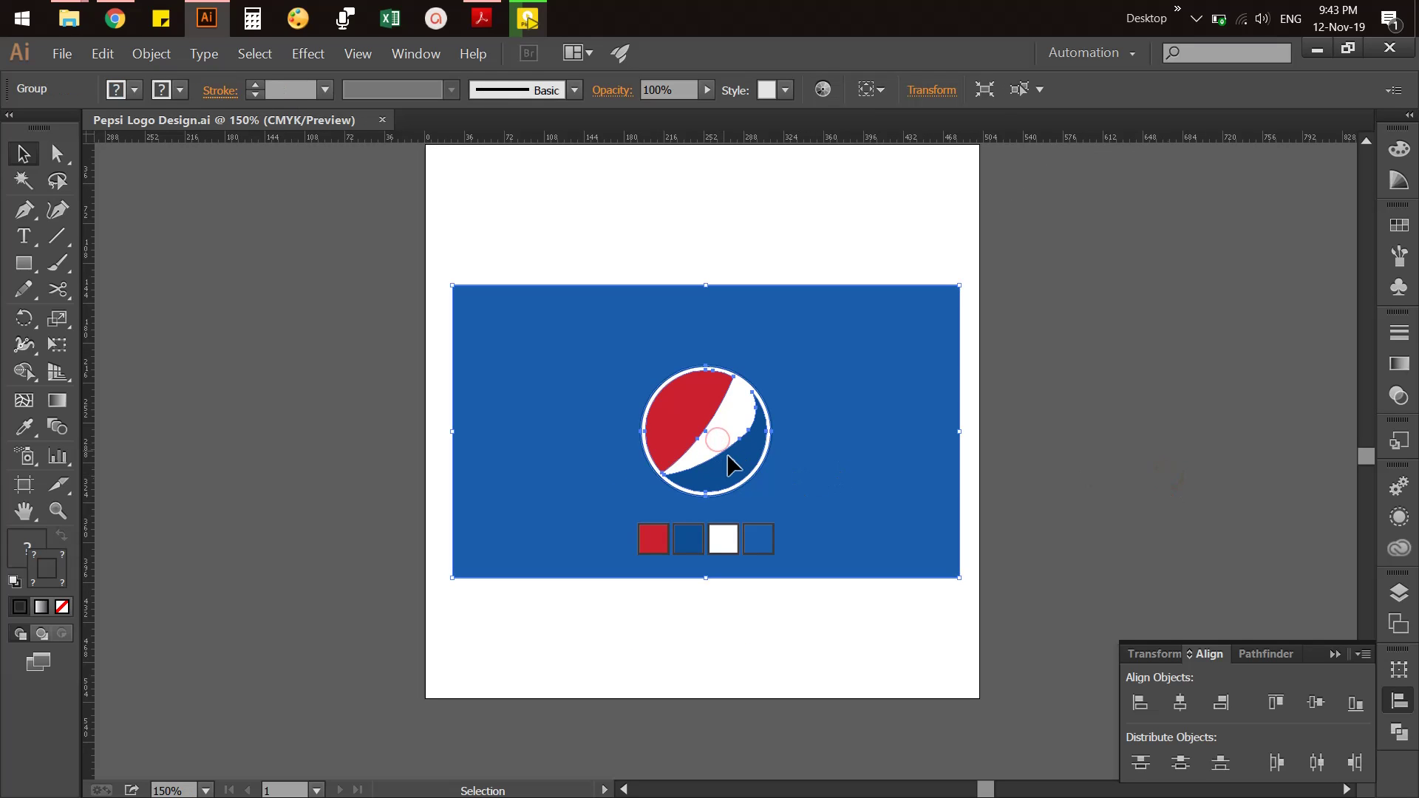
right_click(729, 458)
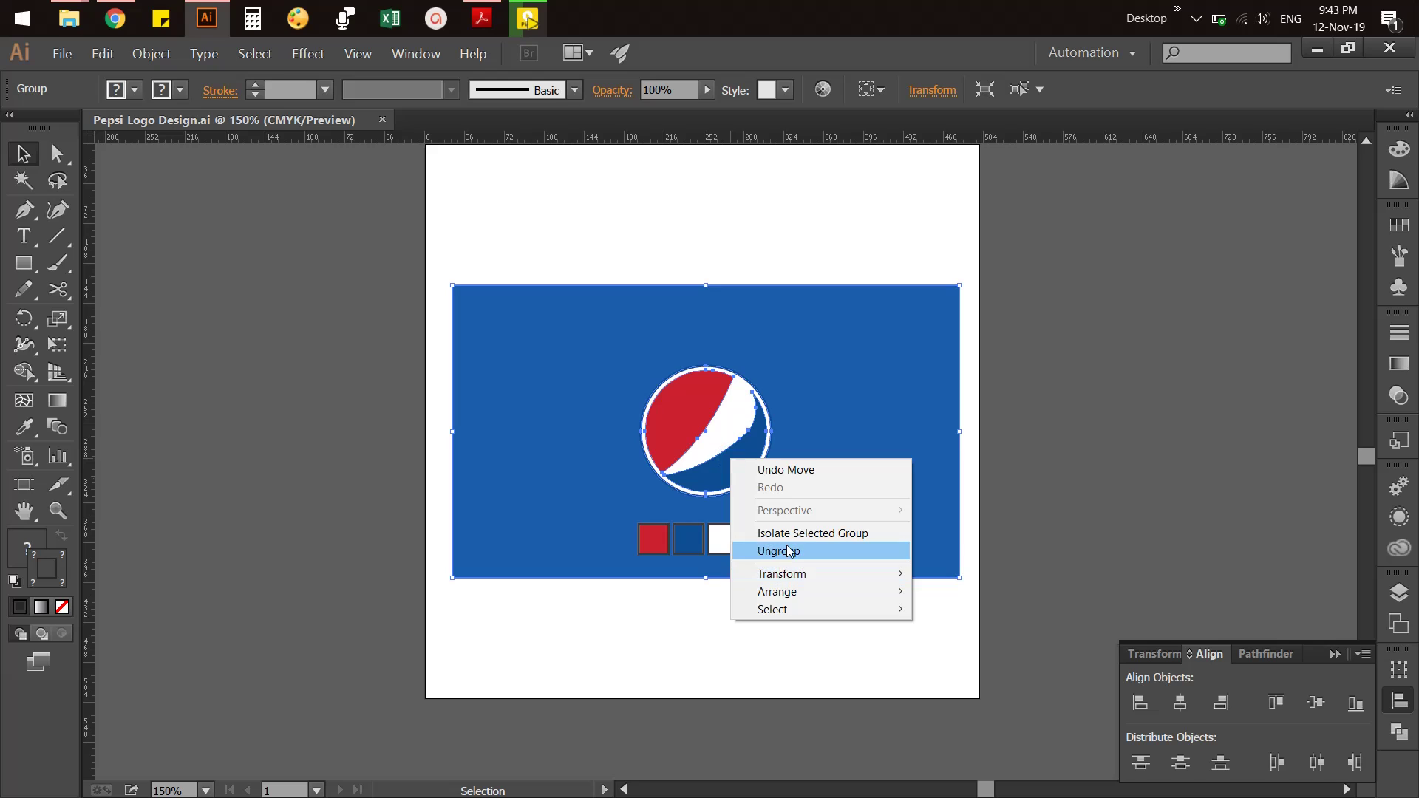
left_click(778, 550)
left_click(743, 439)
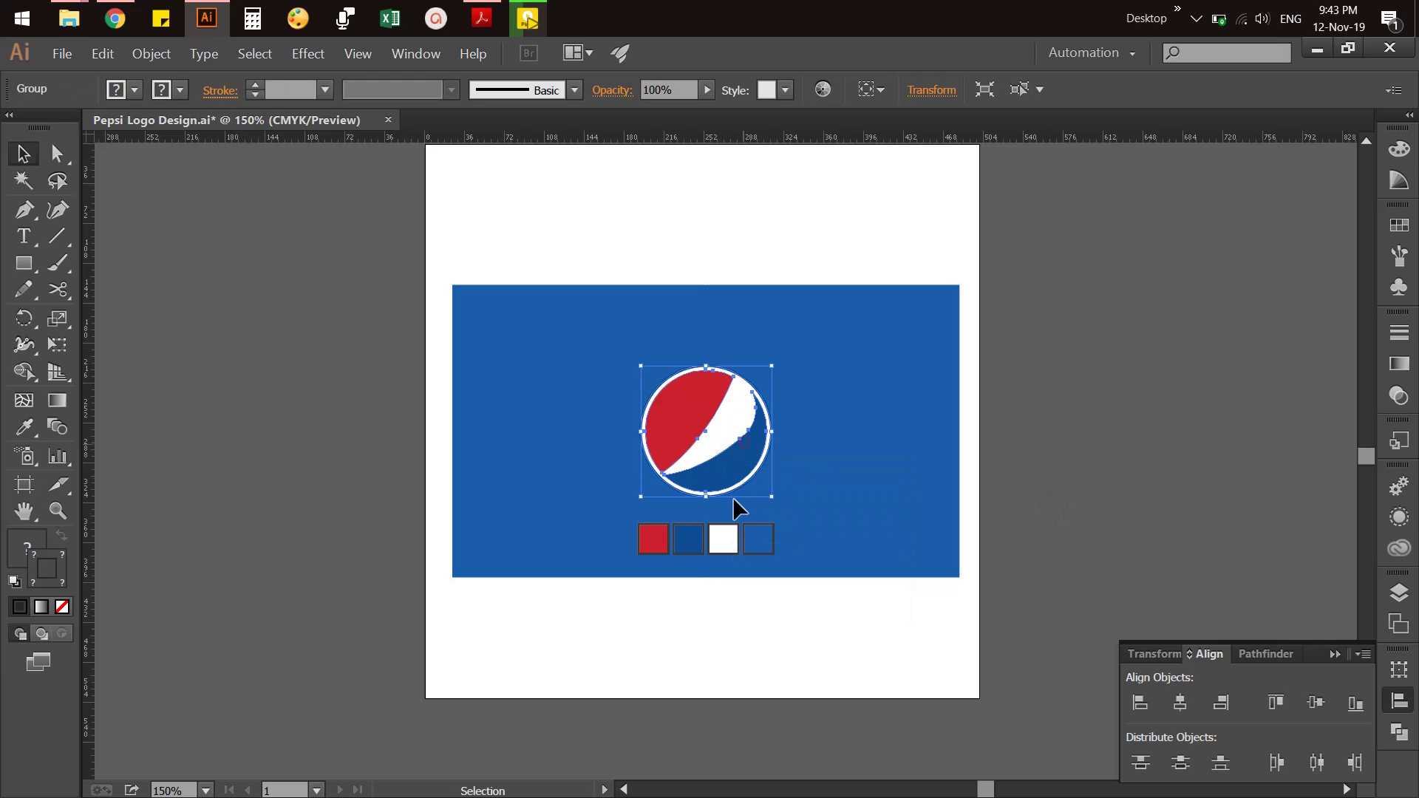
right_click(713, 464)
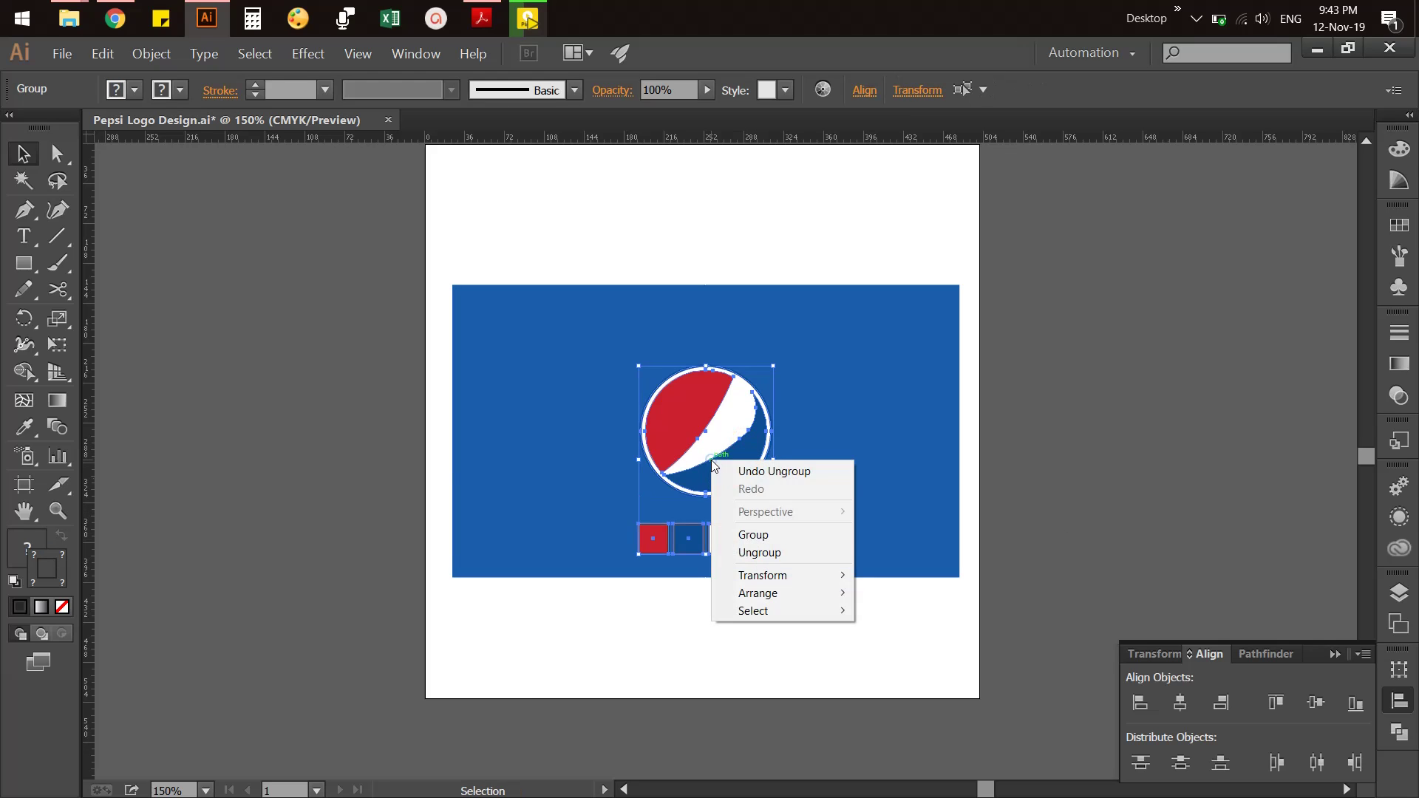
left_click(760, 534)
Centre the logo group on the blue background as key object and save with Ctrl+S
left_click(1018, 478)
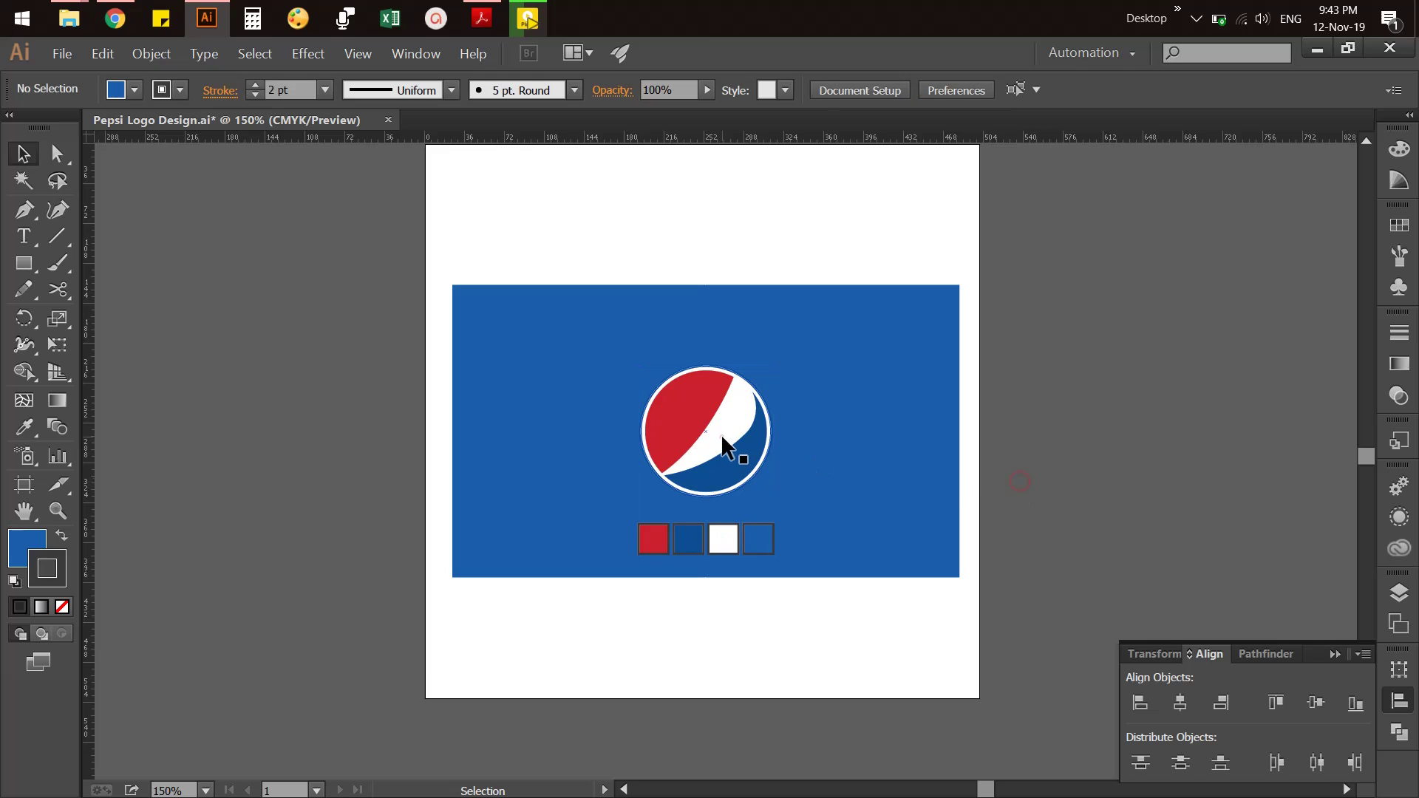
left_click(721, 433)
left_click(957, 498, "shift")
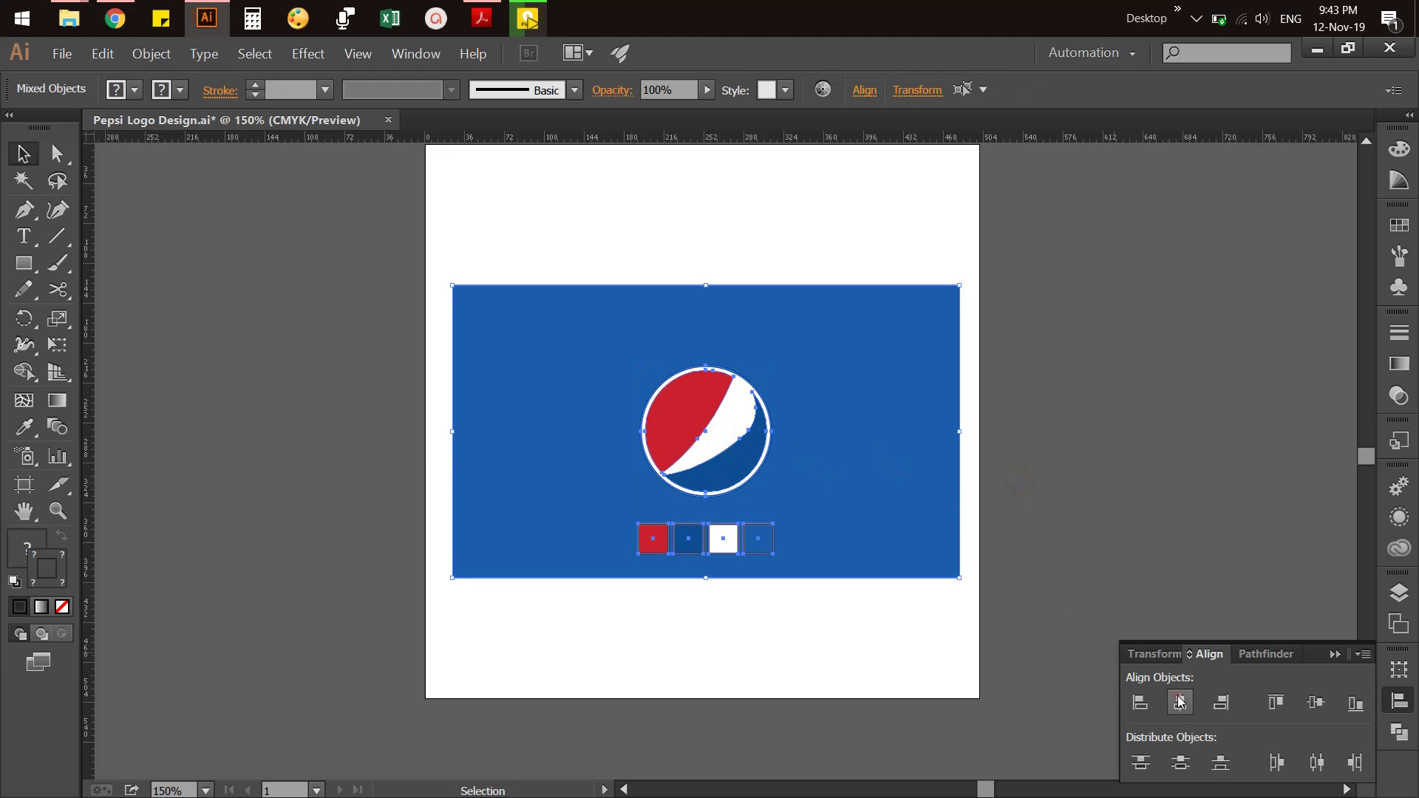
left_click(1314, 708)
left_click(1109, 554)
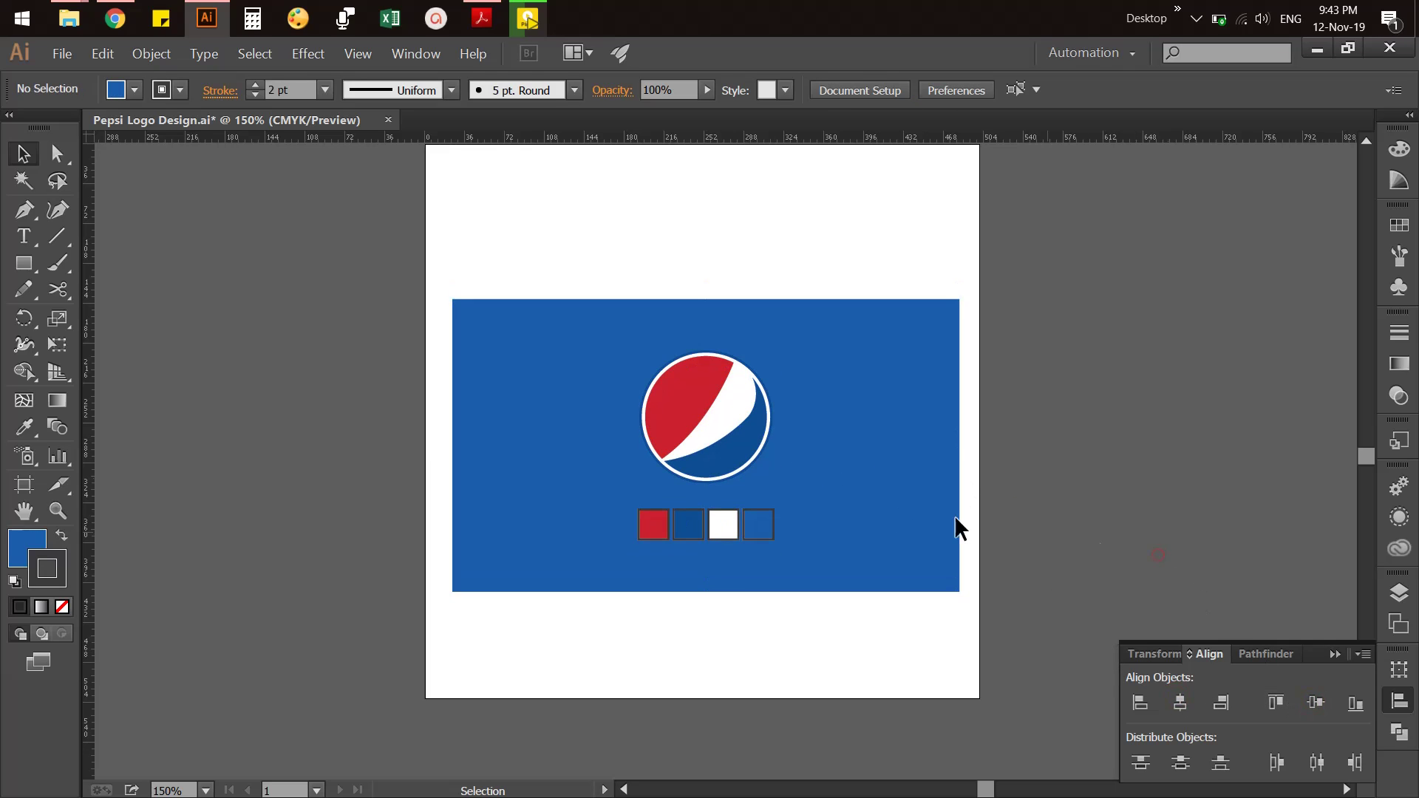
key("a")
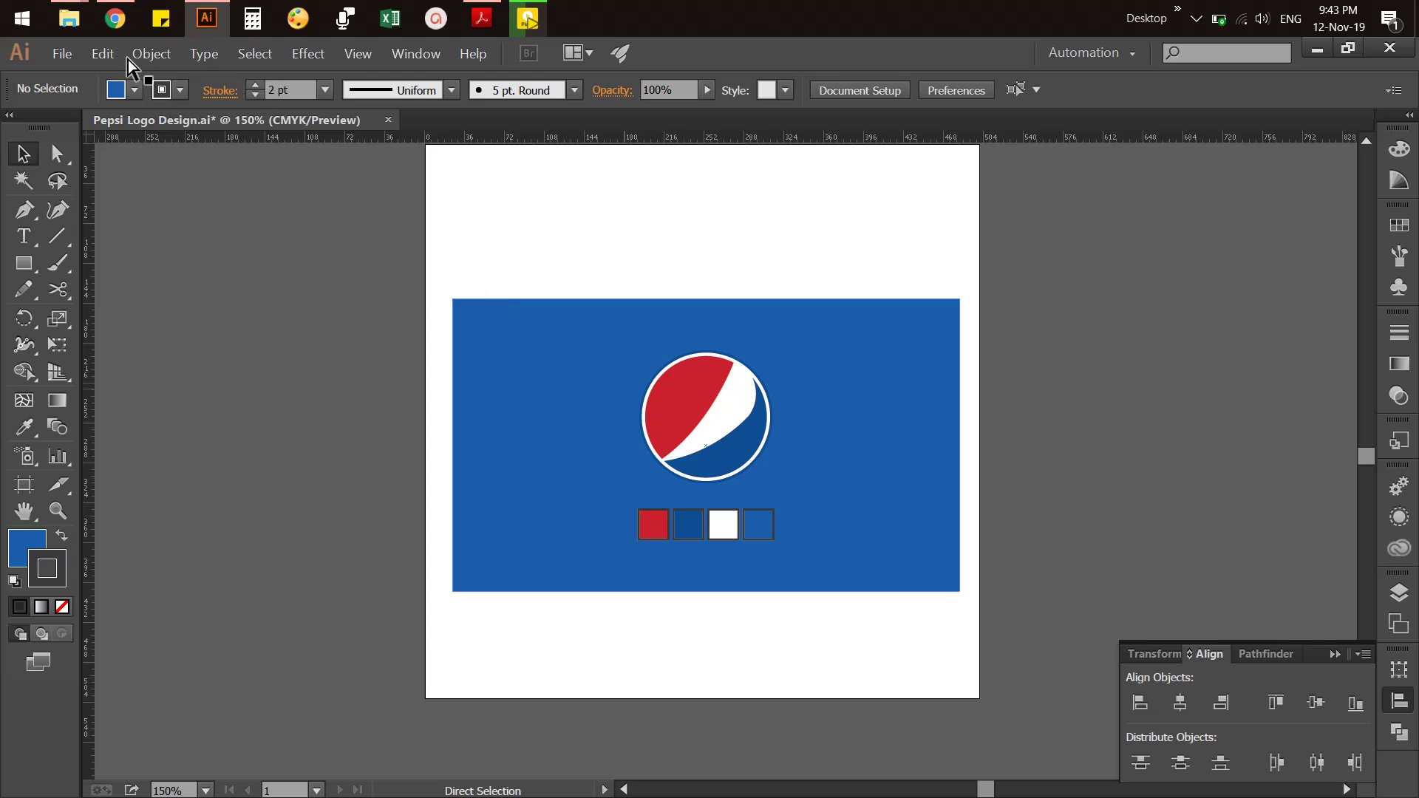
key("ctrl+s")
left_click(63, 54)
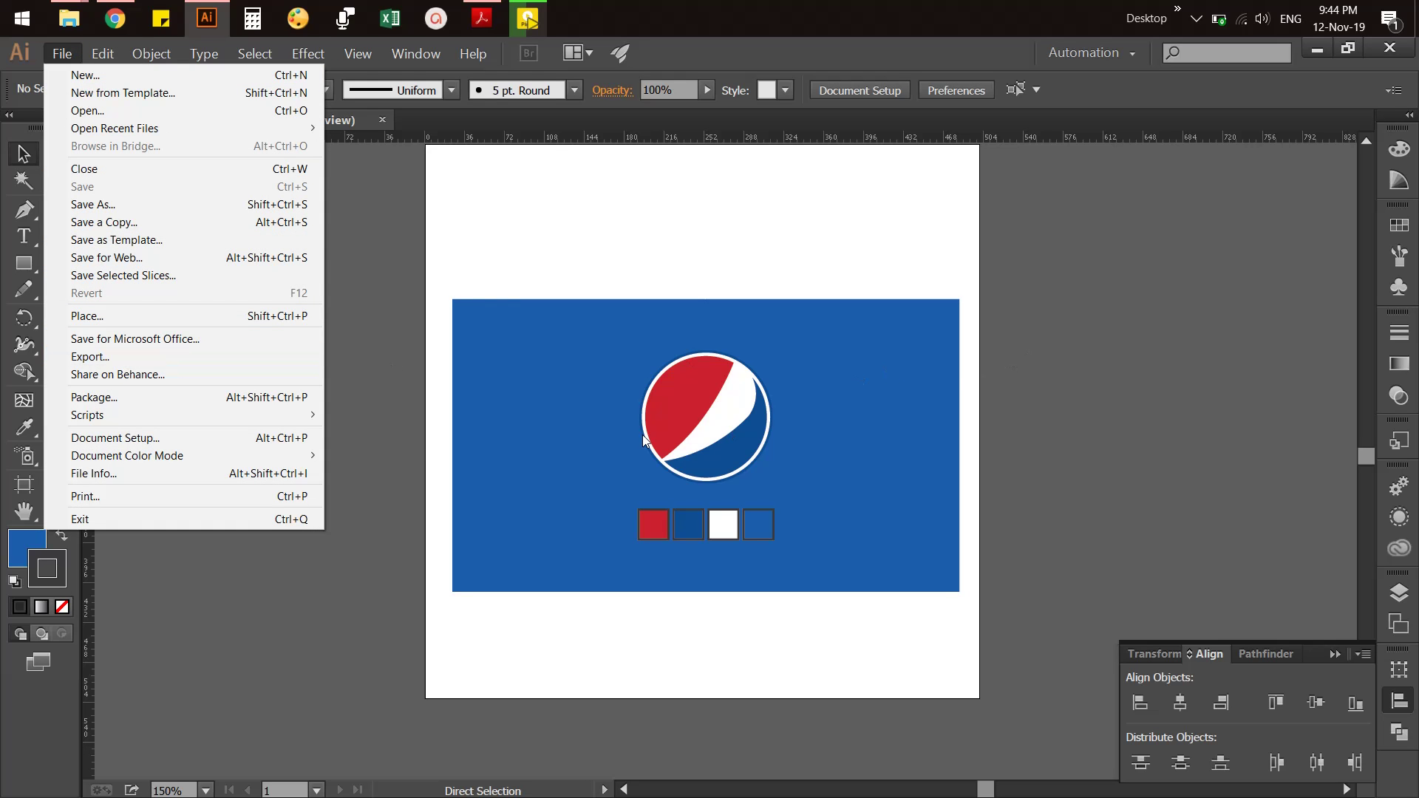
Give the four colour swatches a light stroke colour from the Libraries panel
left_click(1014, 653)
key("v")
left_click(752, 526)
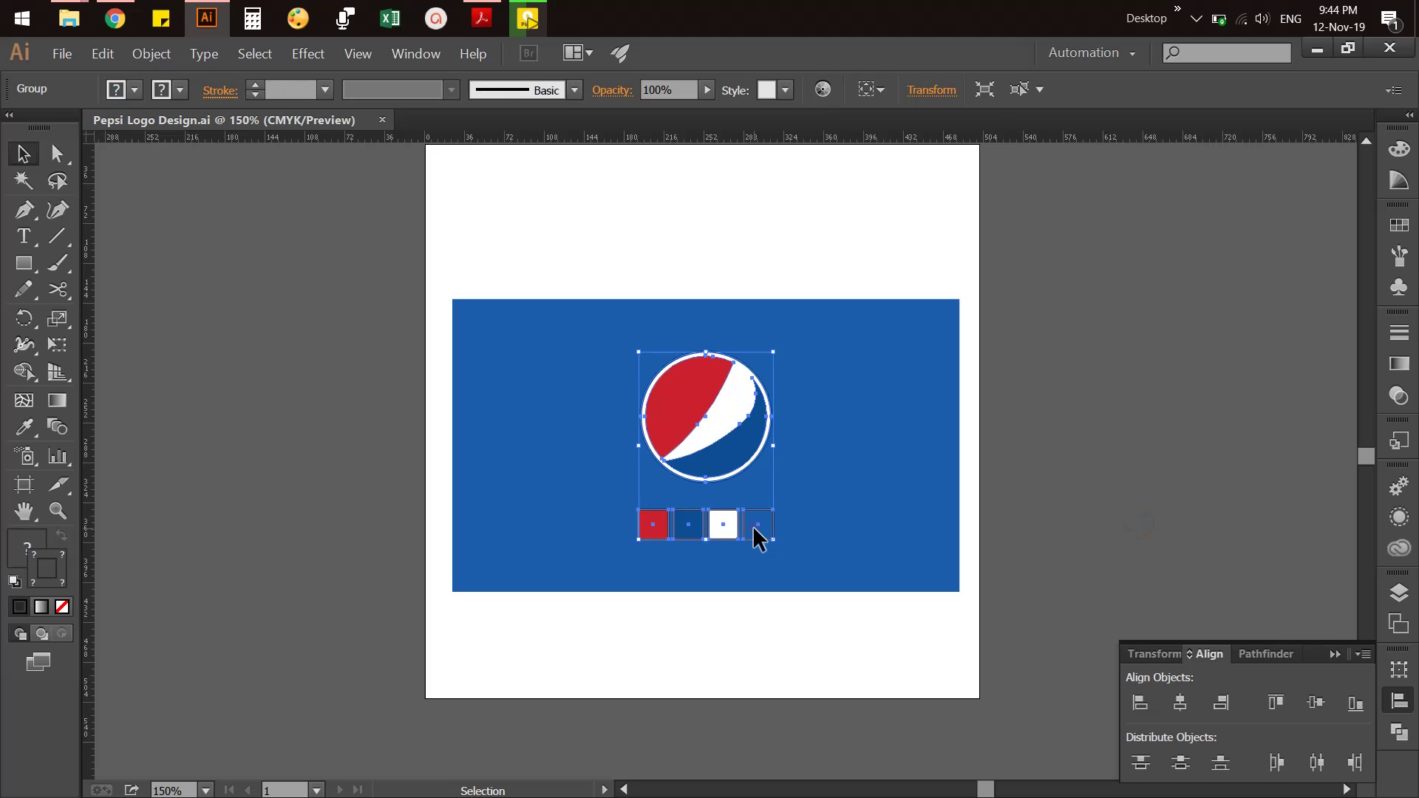
left_click(1037, 503)
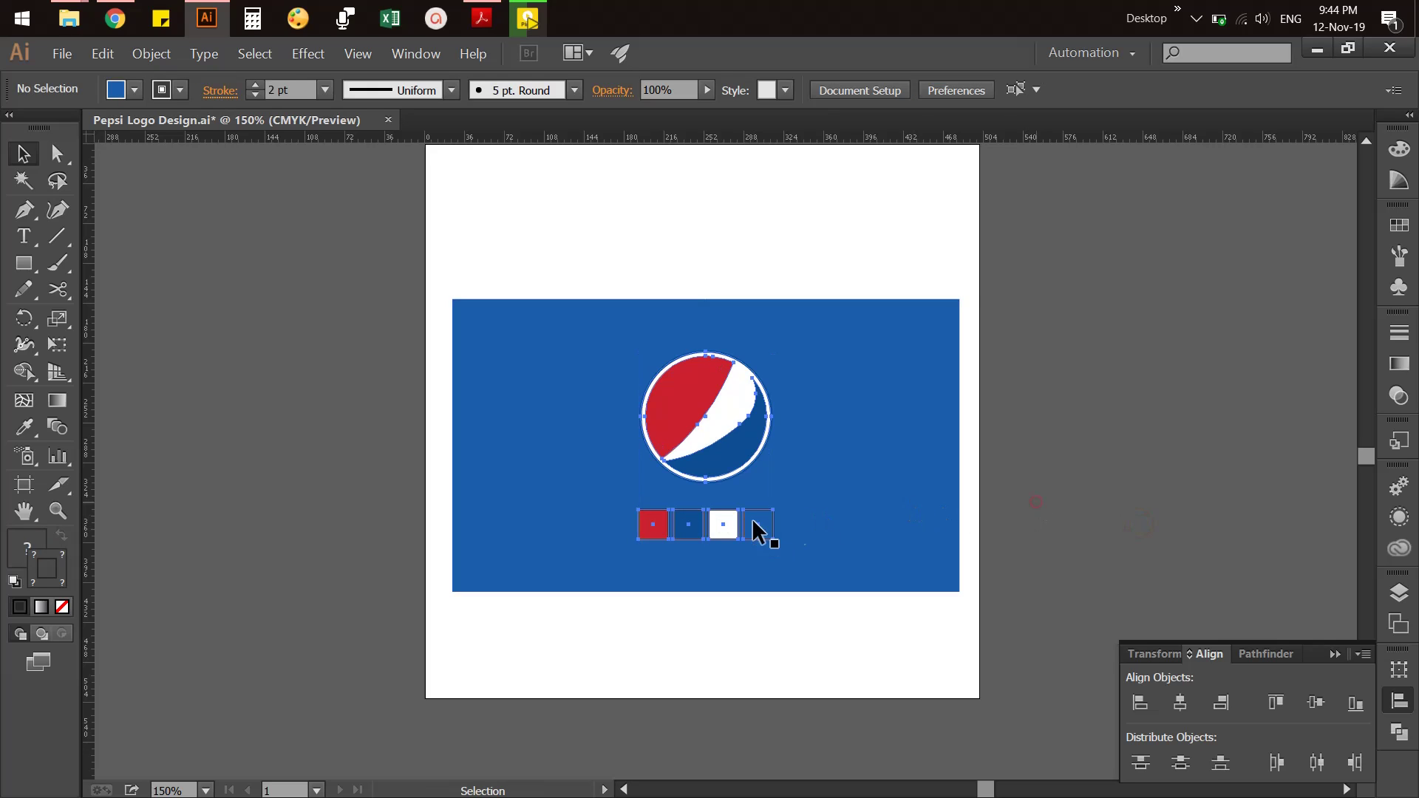
left_click_drag(805, 550, 630, 504)
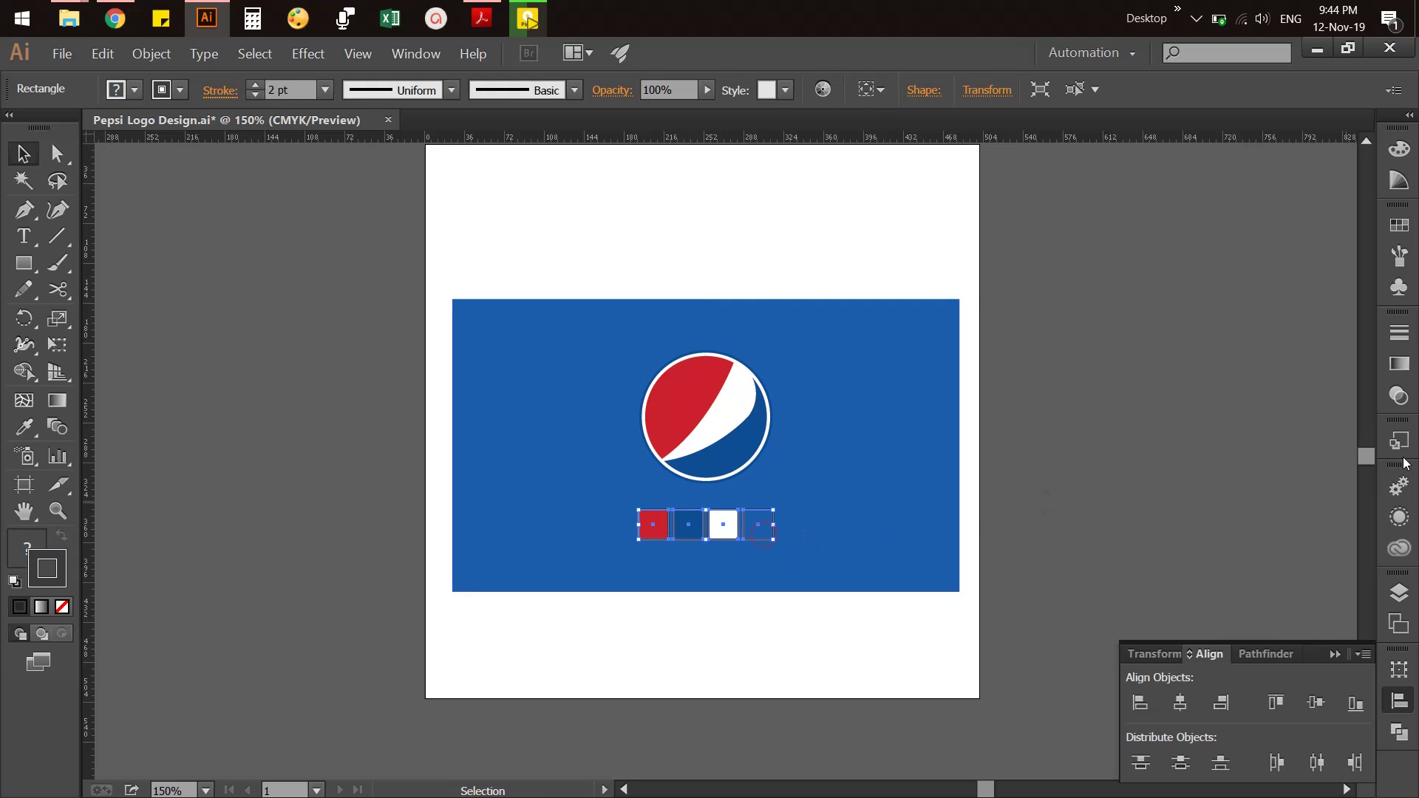
left_click(1400, 547)
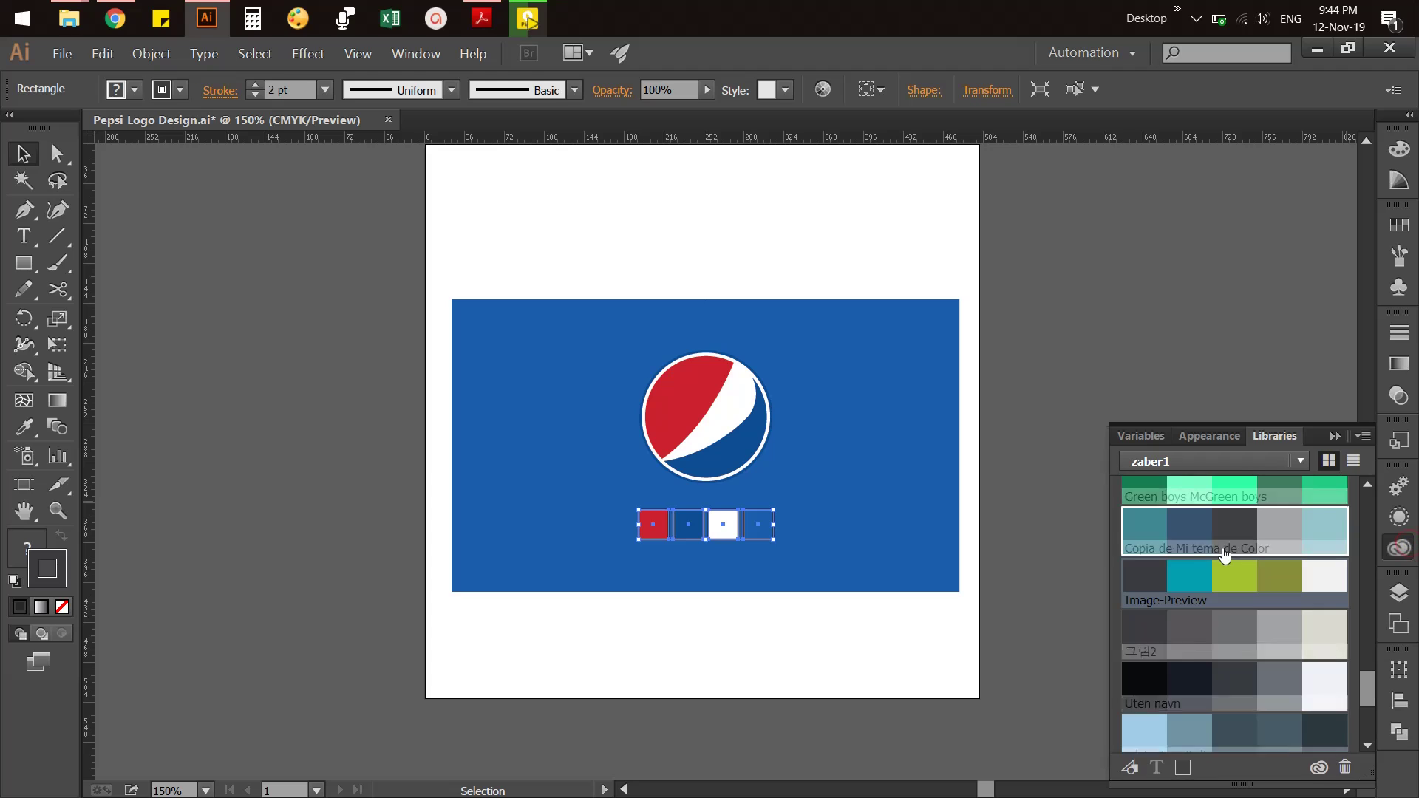
left_click(1285, 640)
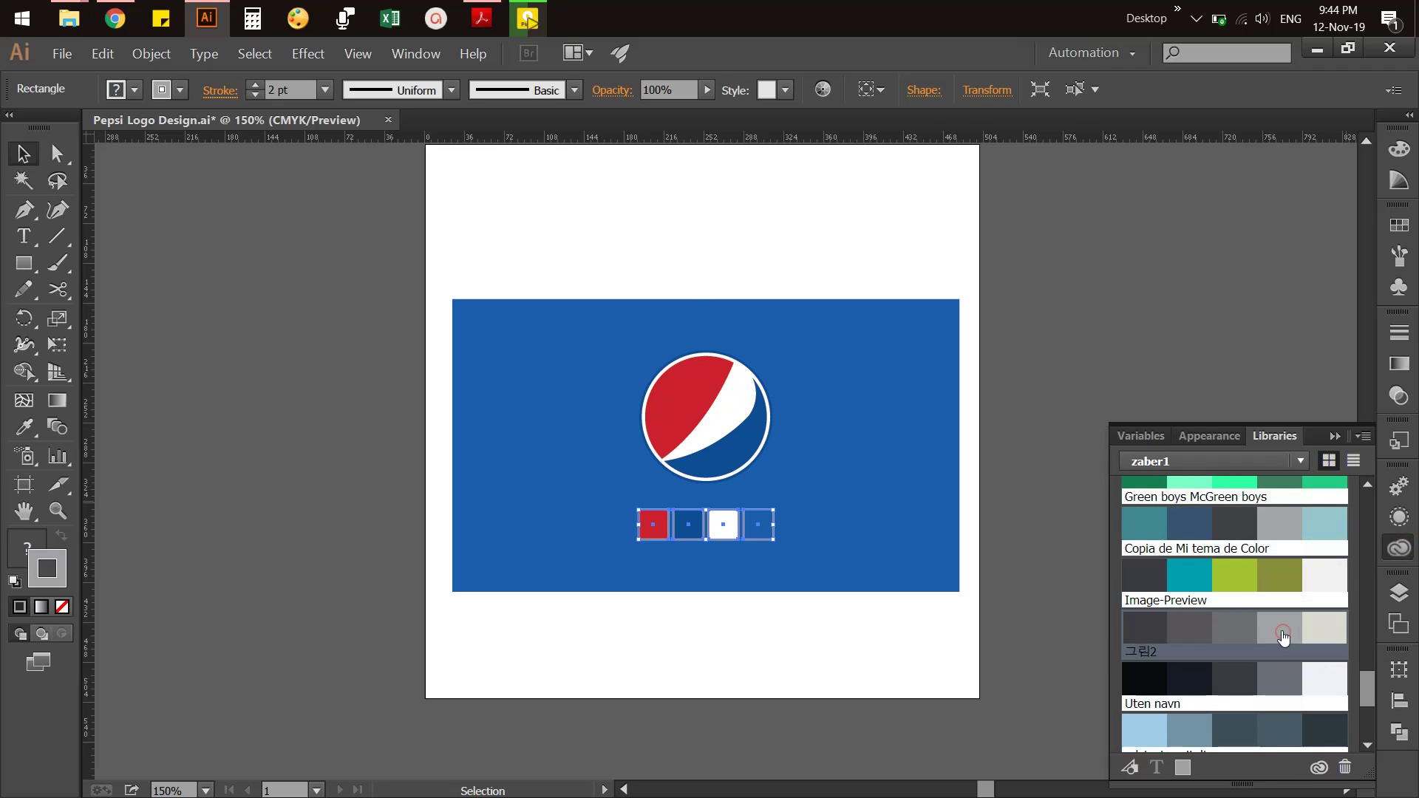
left_click(1051, 428)
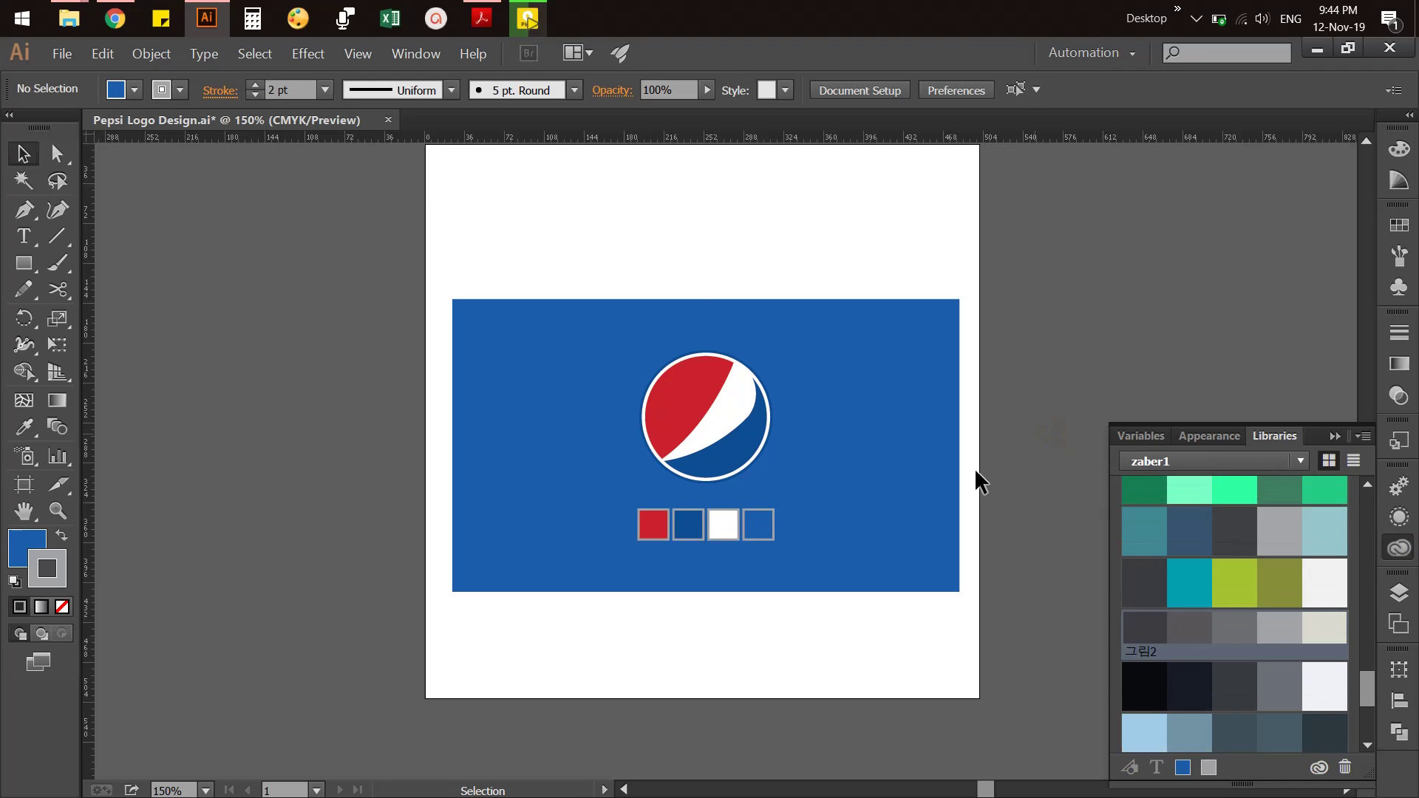
Check the light outlines, close the Libraries panel and save the file
key("ctrl+a")
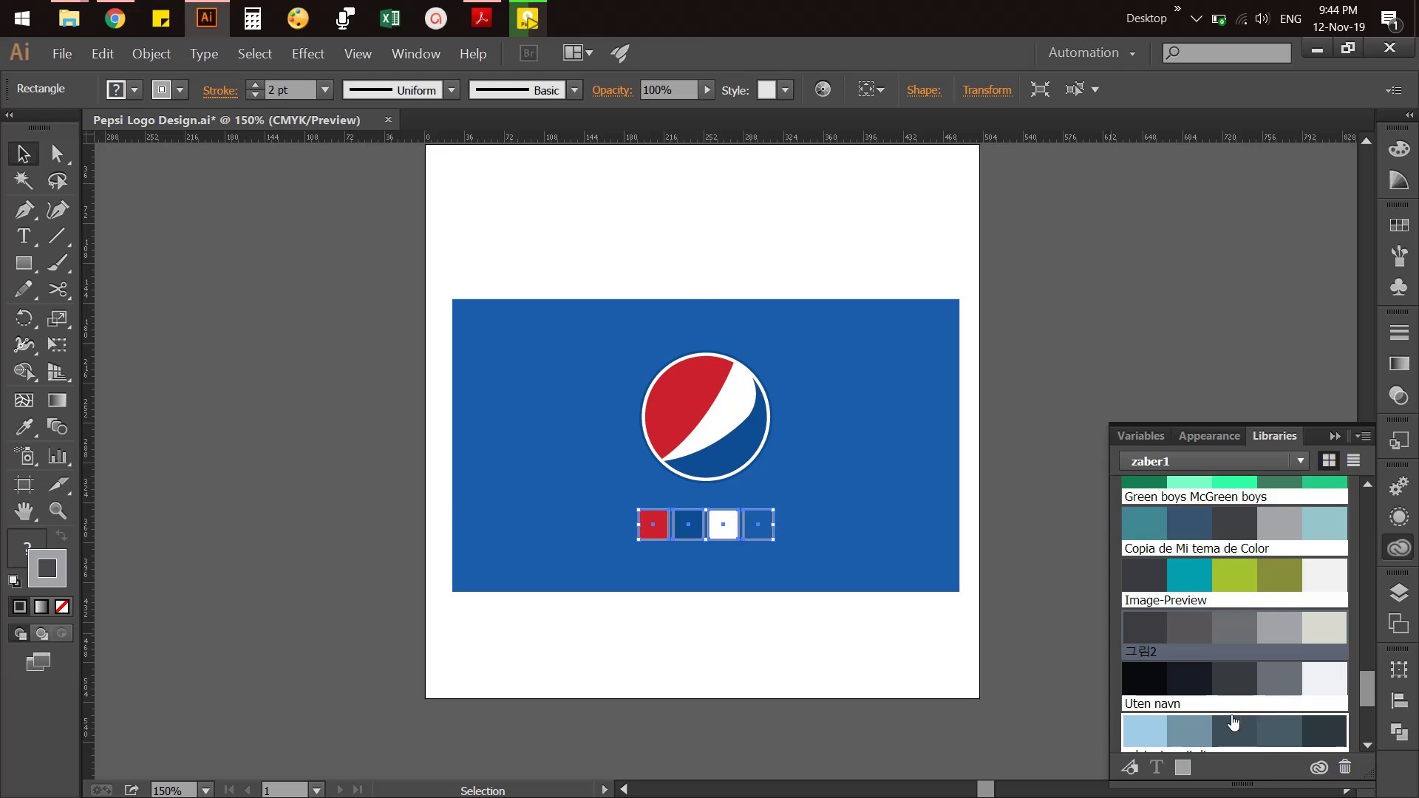
left_click(1134, 356)
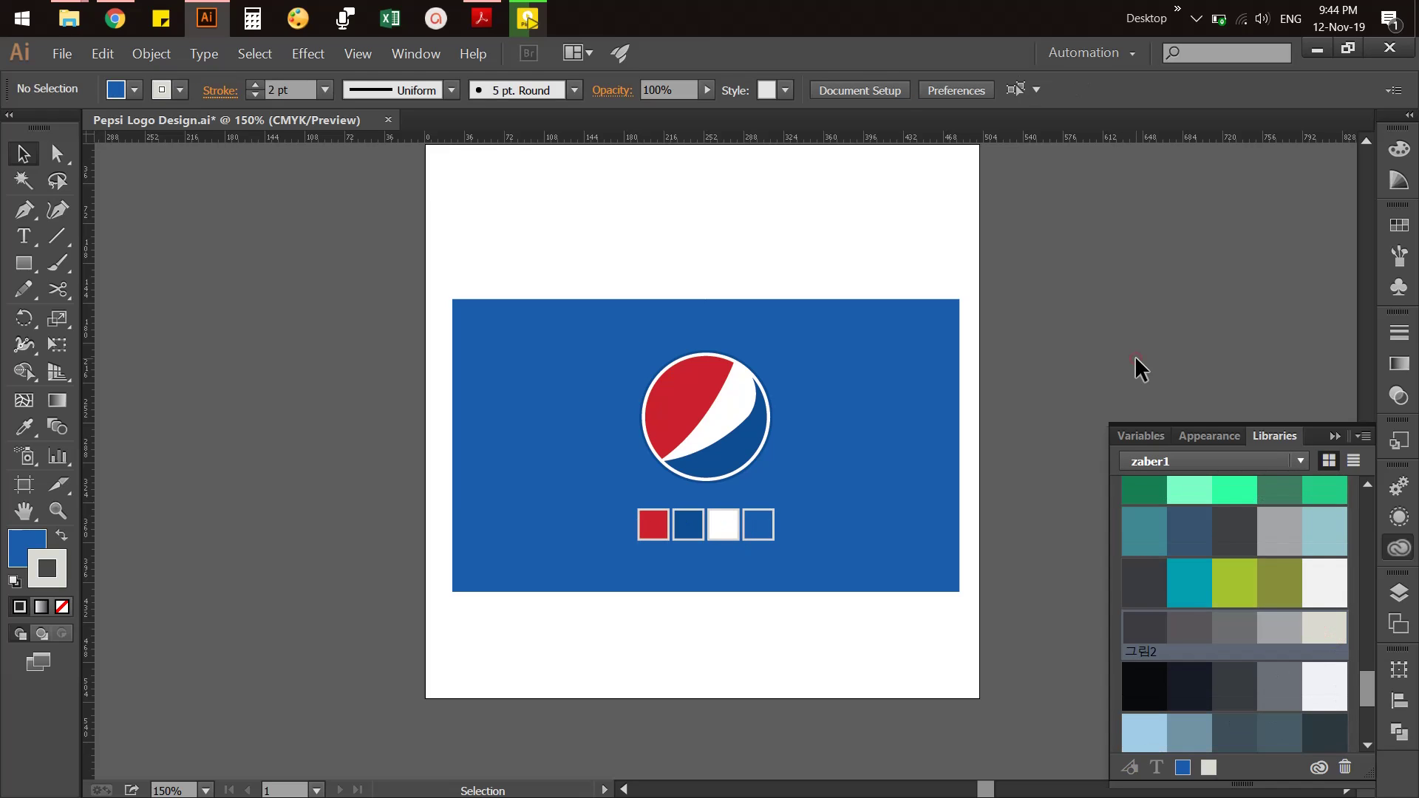
left_click(1399, 547)
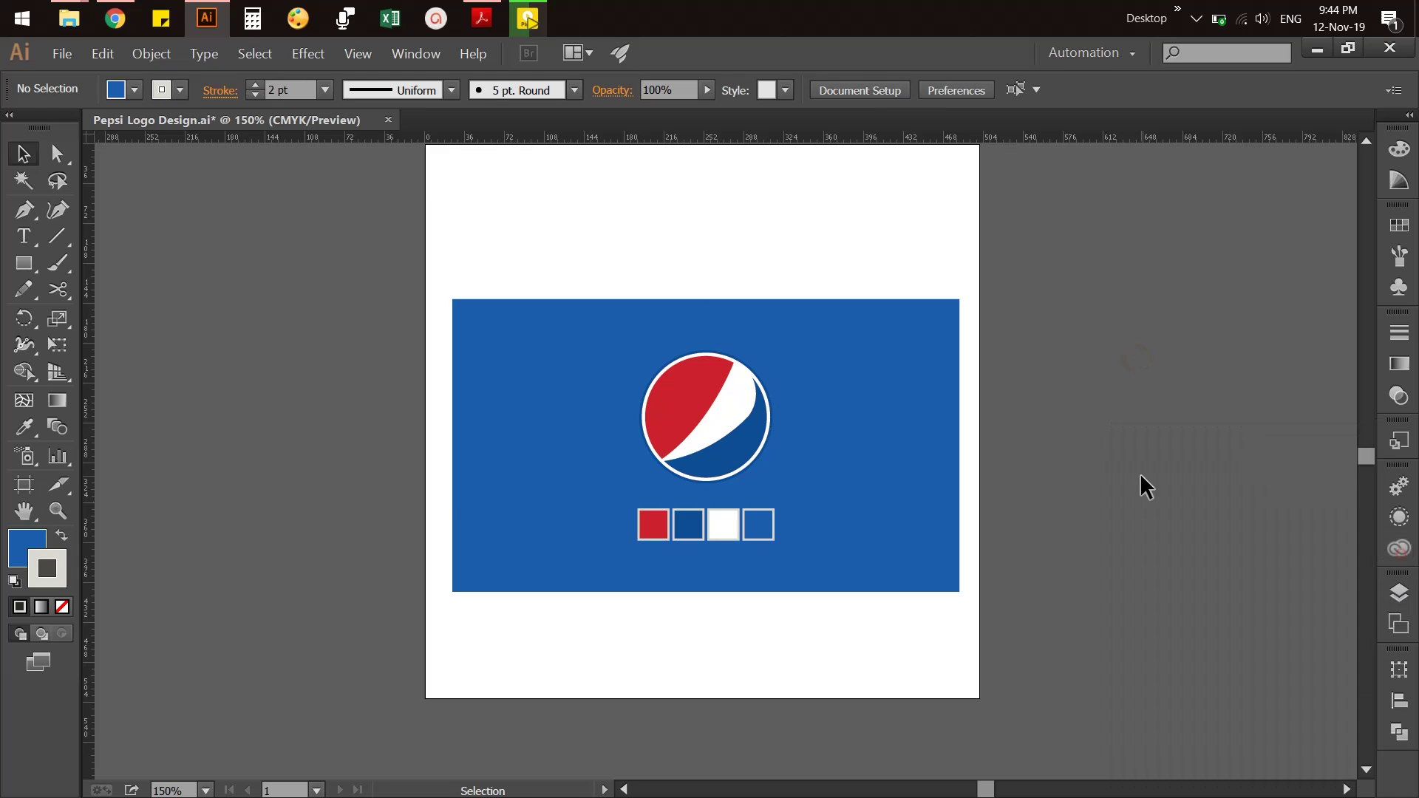
left_click(1140, 474)
key("ctrl+s")
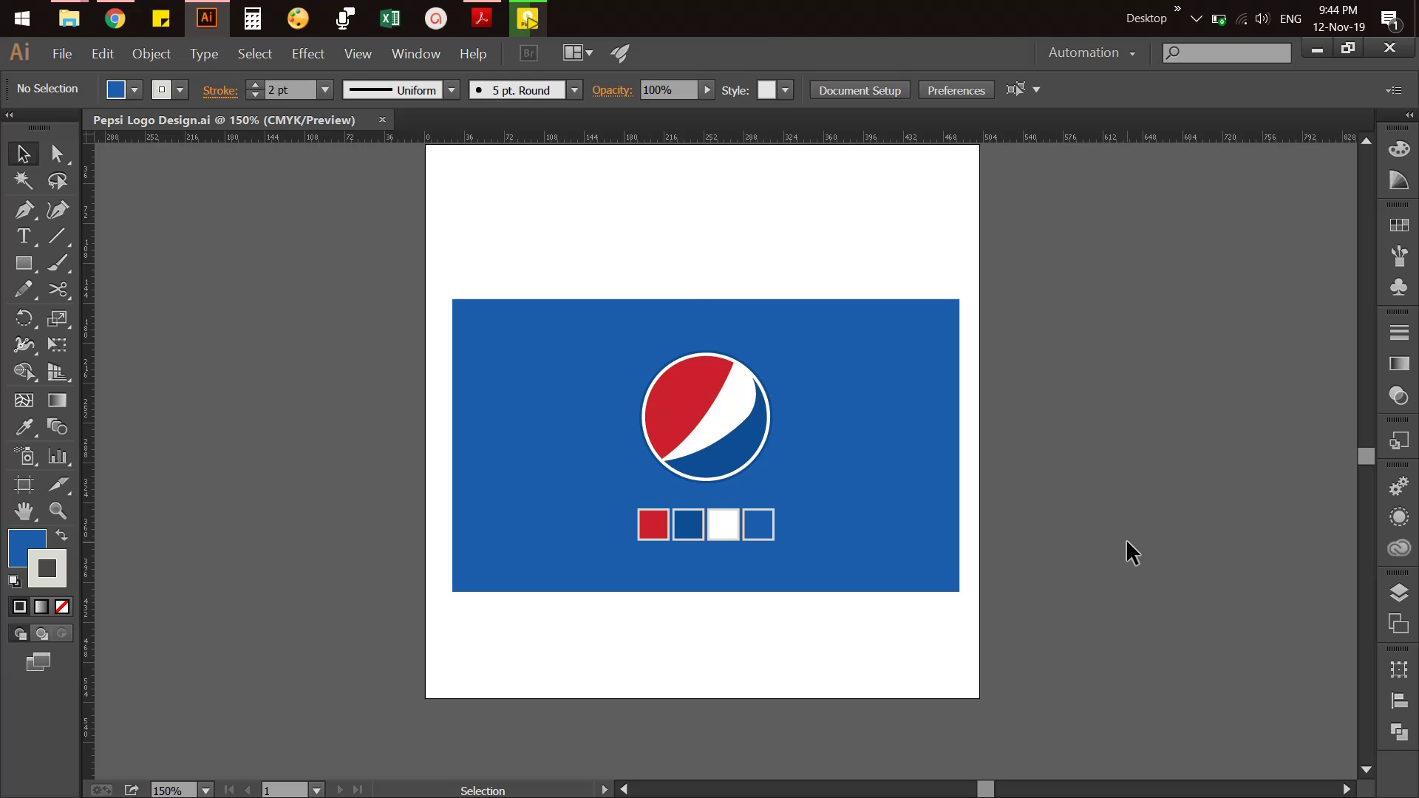
Export the artwork as a 300 ppi PNG named Pepsi Logo Design, accepting the PNG options
left_click(62, 53)
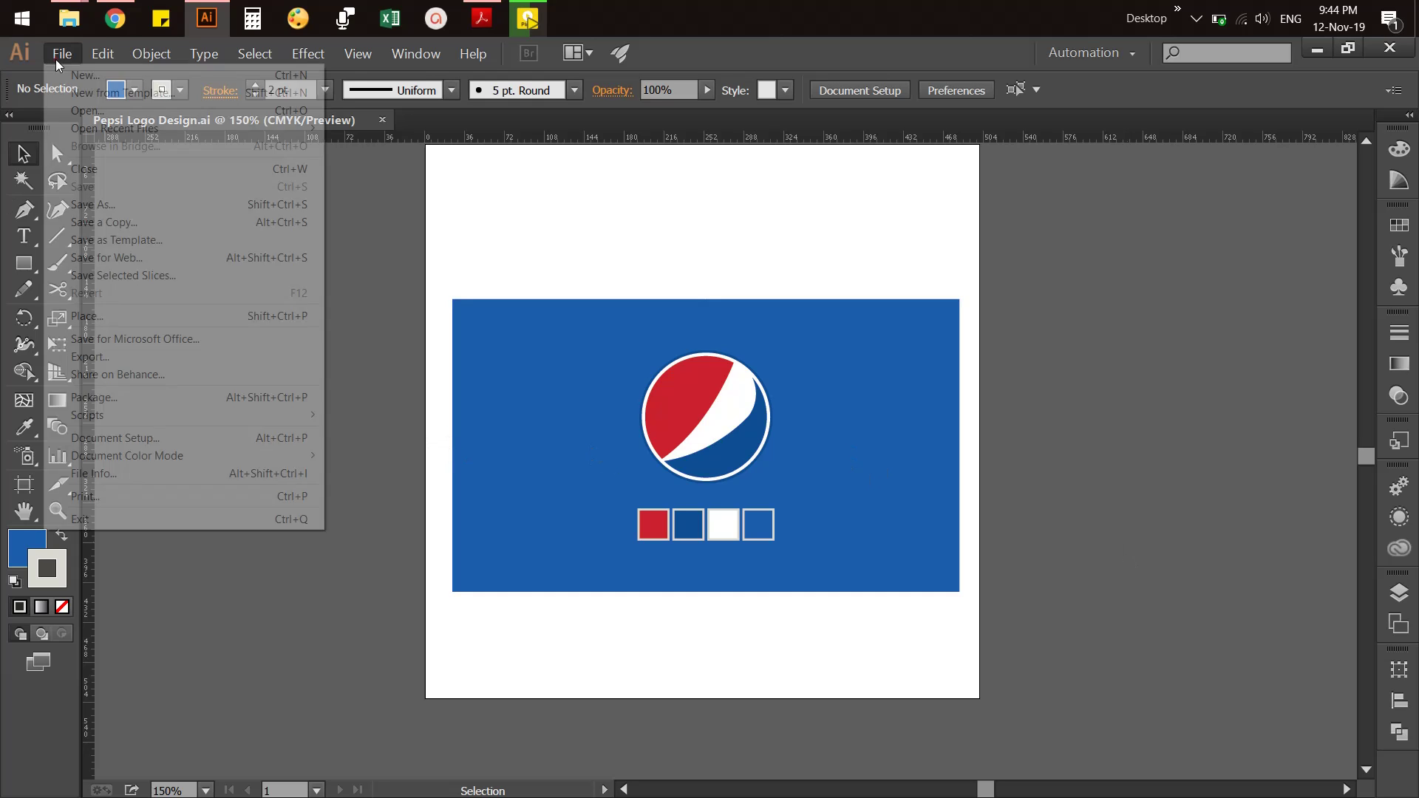
left_click(135, 359)
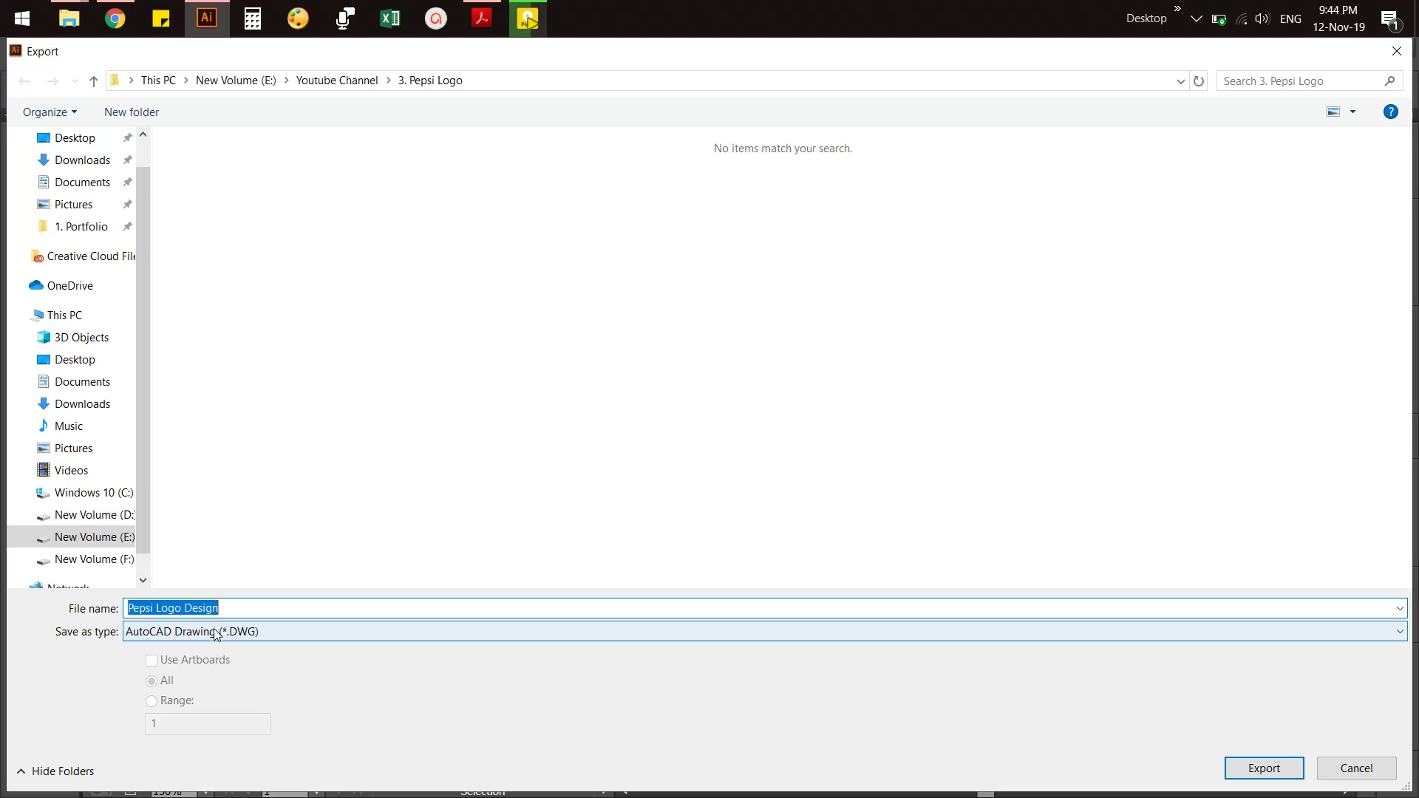
left_click(213, 632)
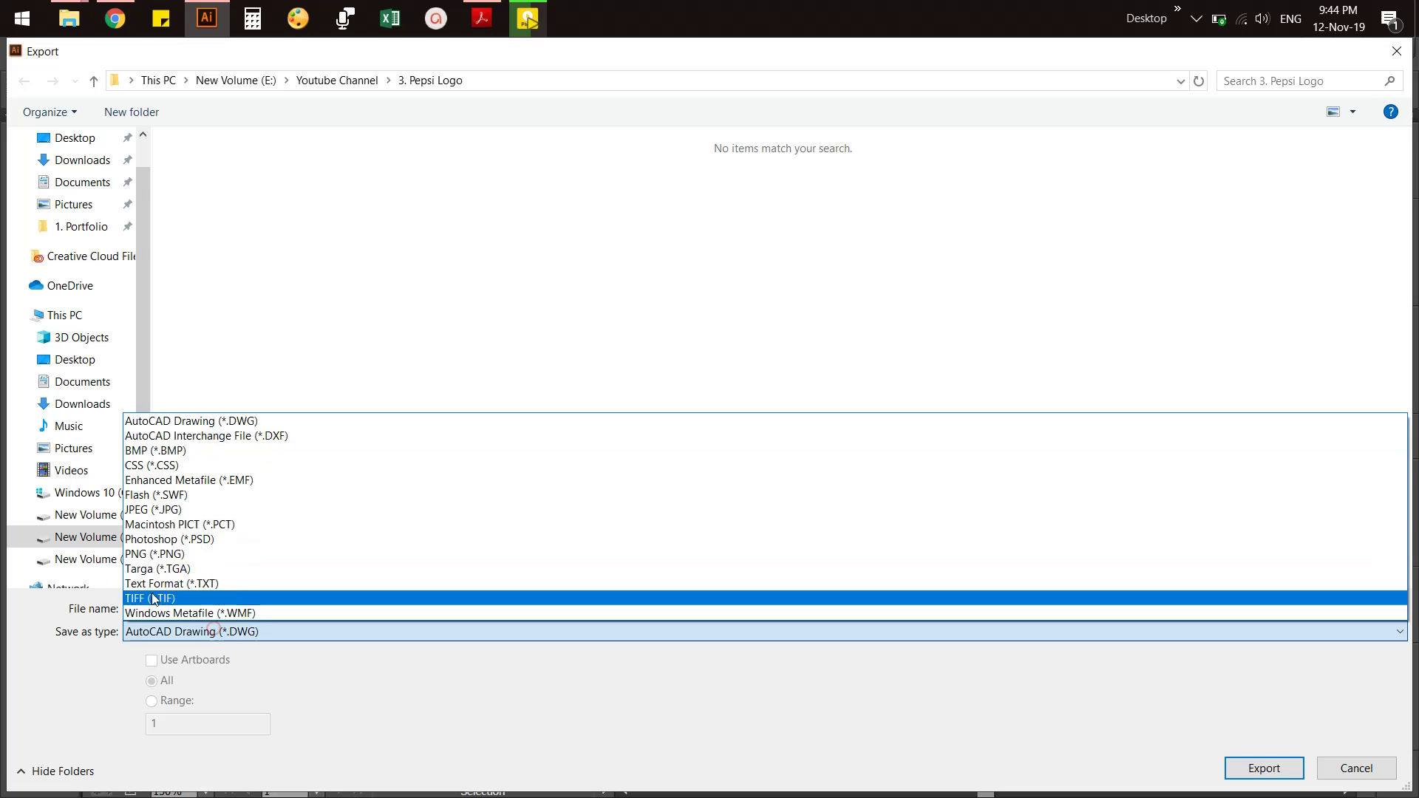
left_click(154, 556)
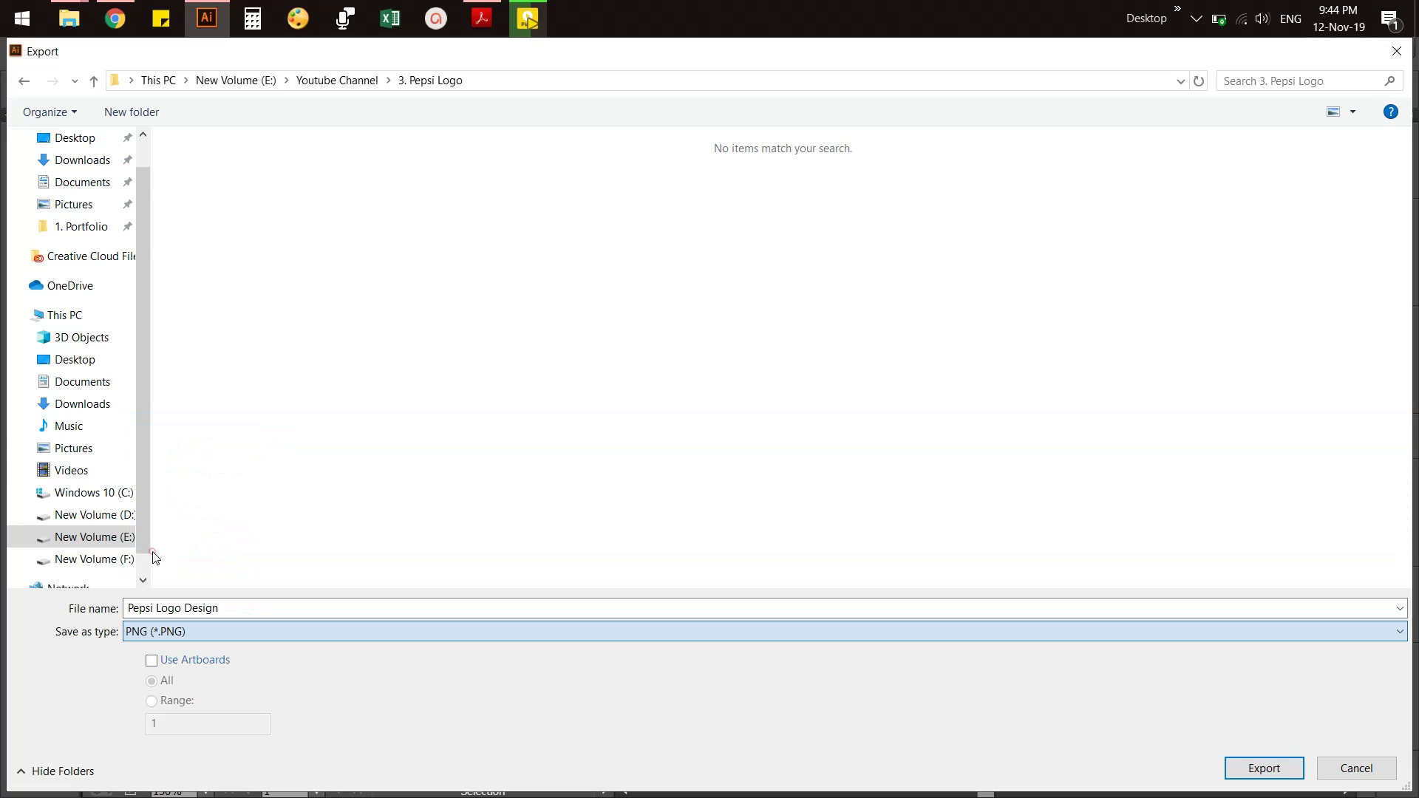
left_click(1263, 770)
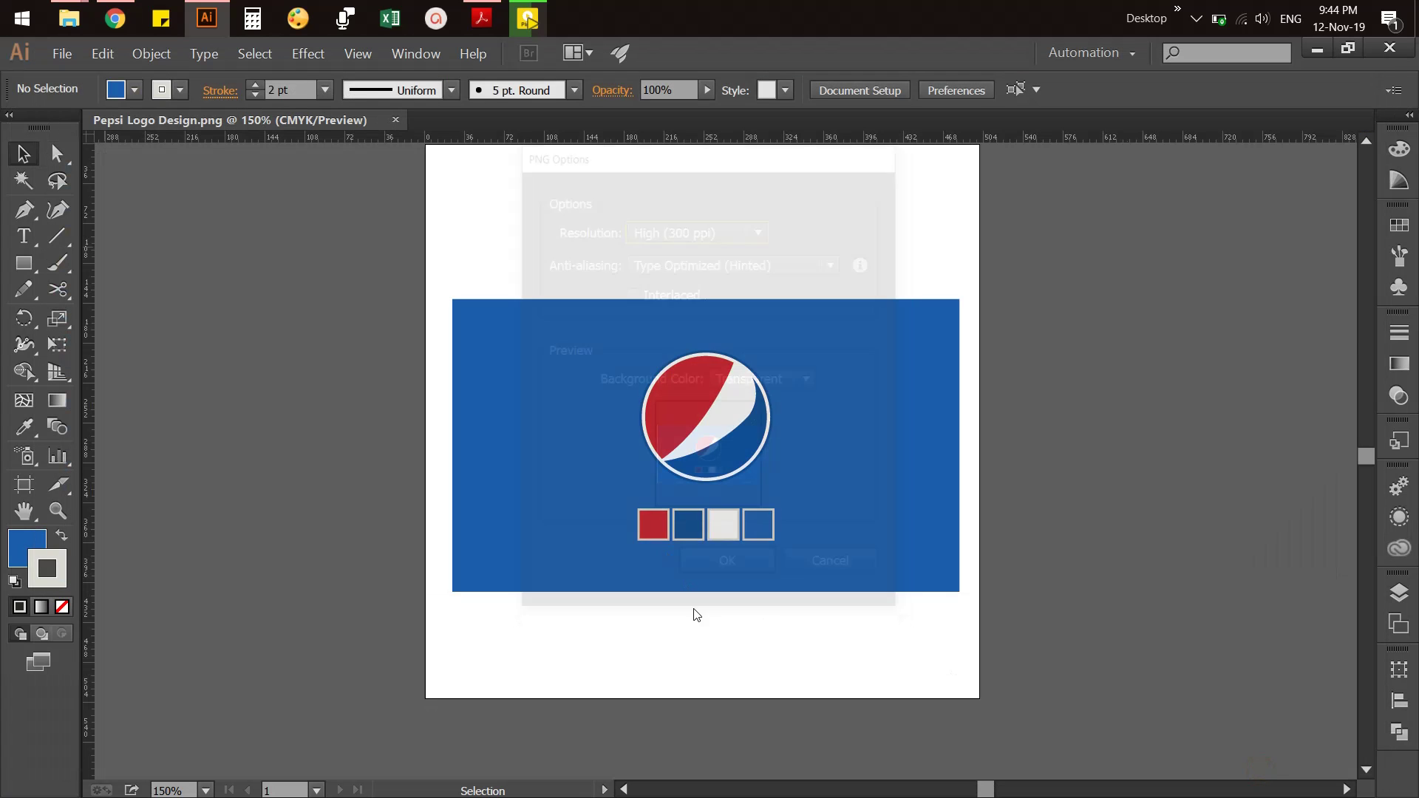
left_click(717, 575)
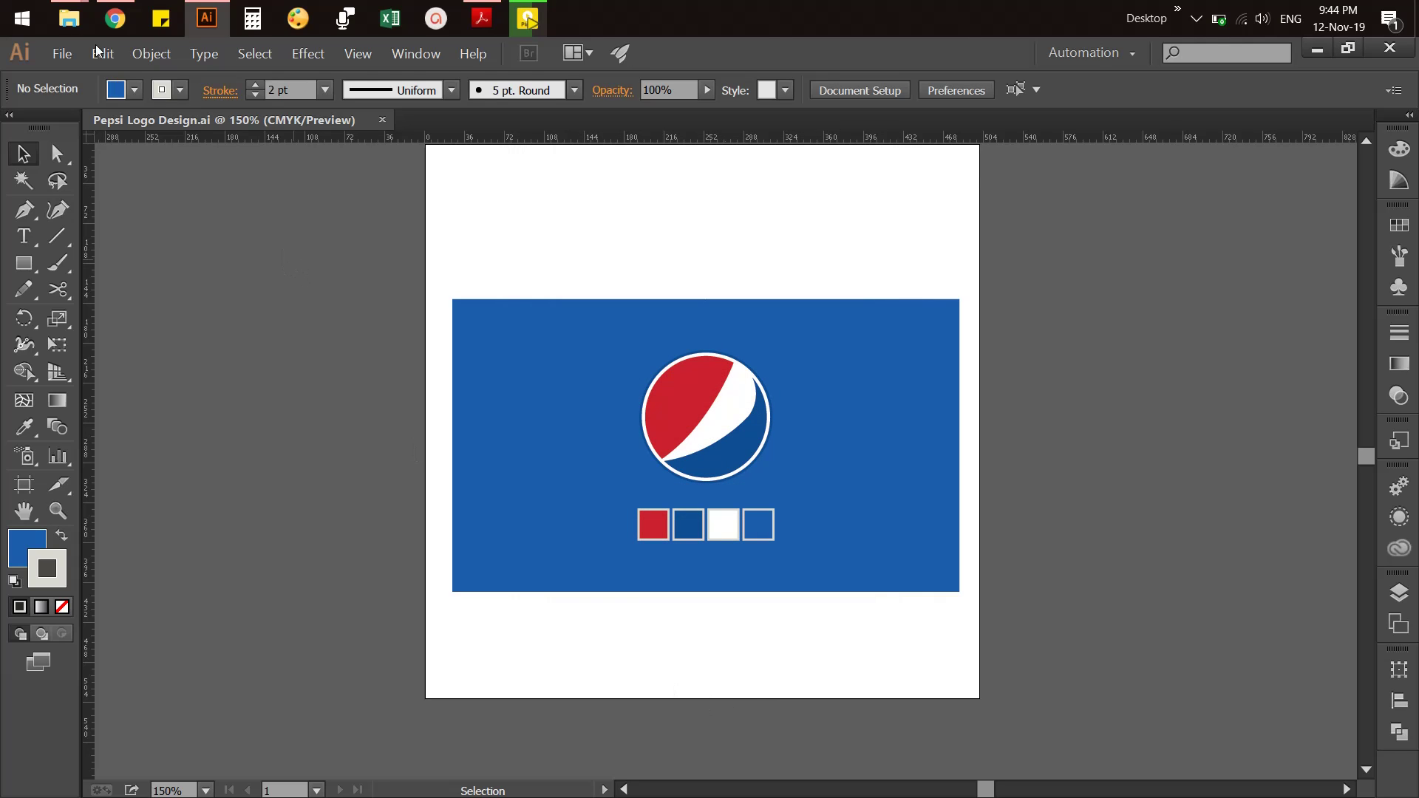
Minimize Illustrator and the browser, then open the 3. Pepsi Logo folder in File Explorer
left_click(1325, 51)
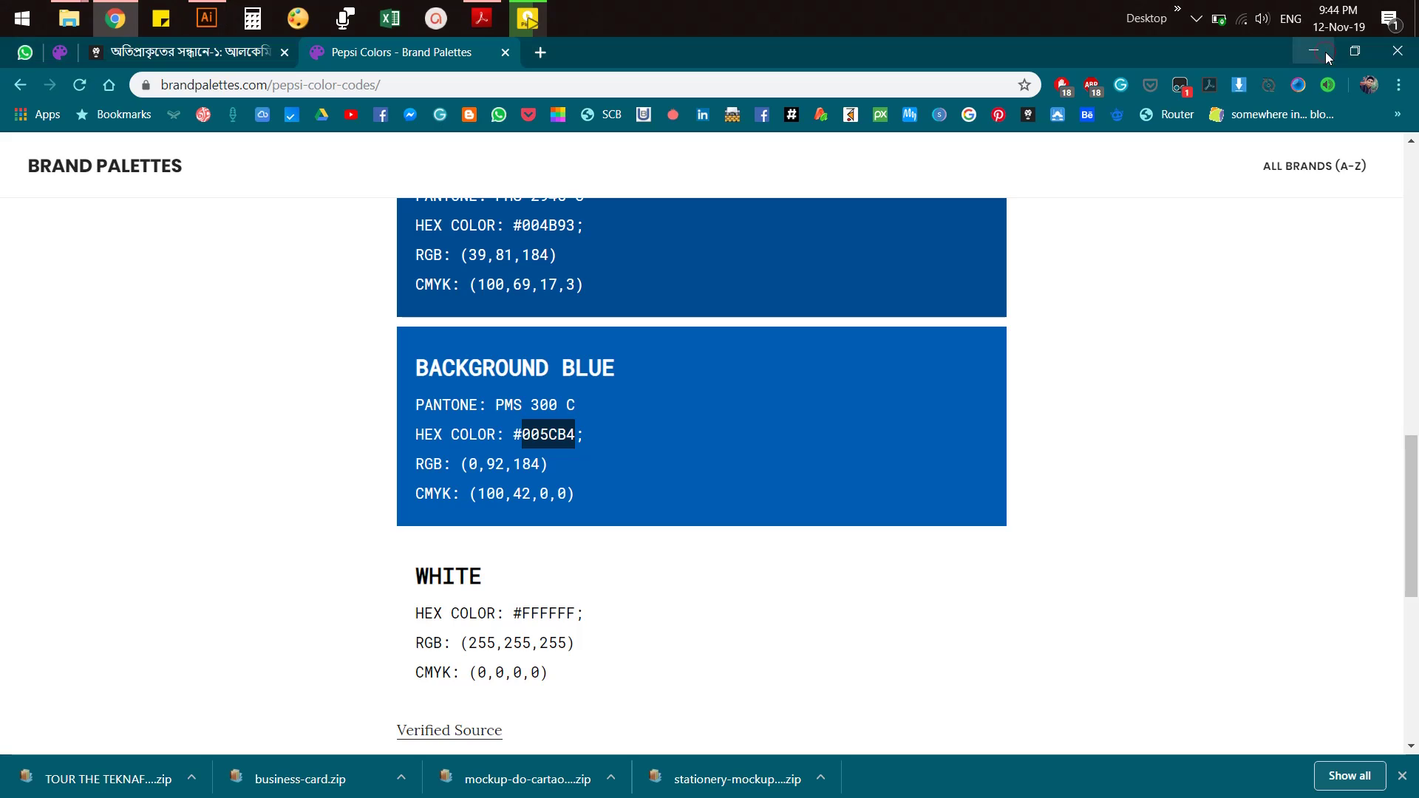
left_click(1324, 52)
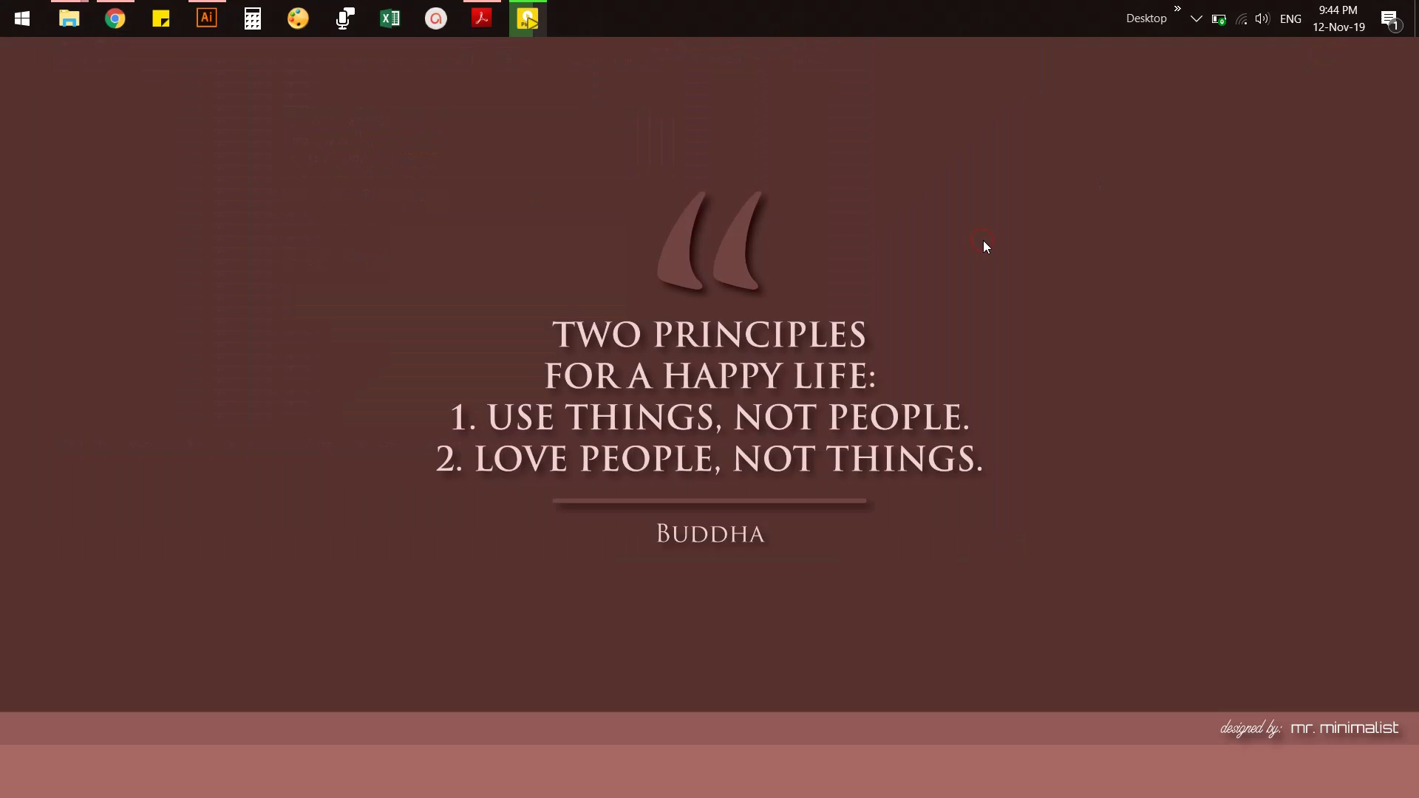
key("super+r")
key("Escape")
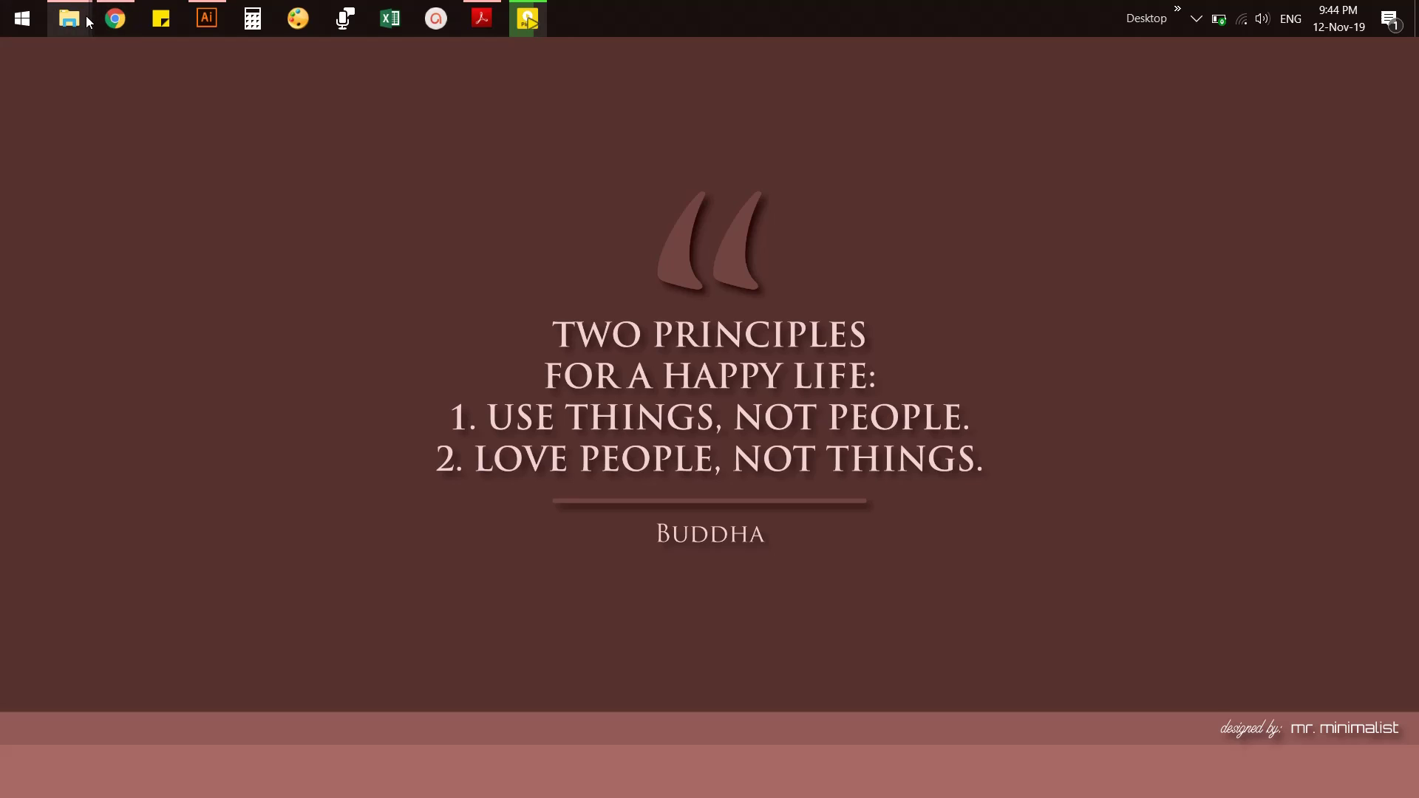
mouse_move(68, 17)
left_click(102, 108)
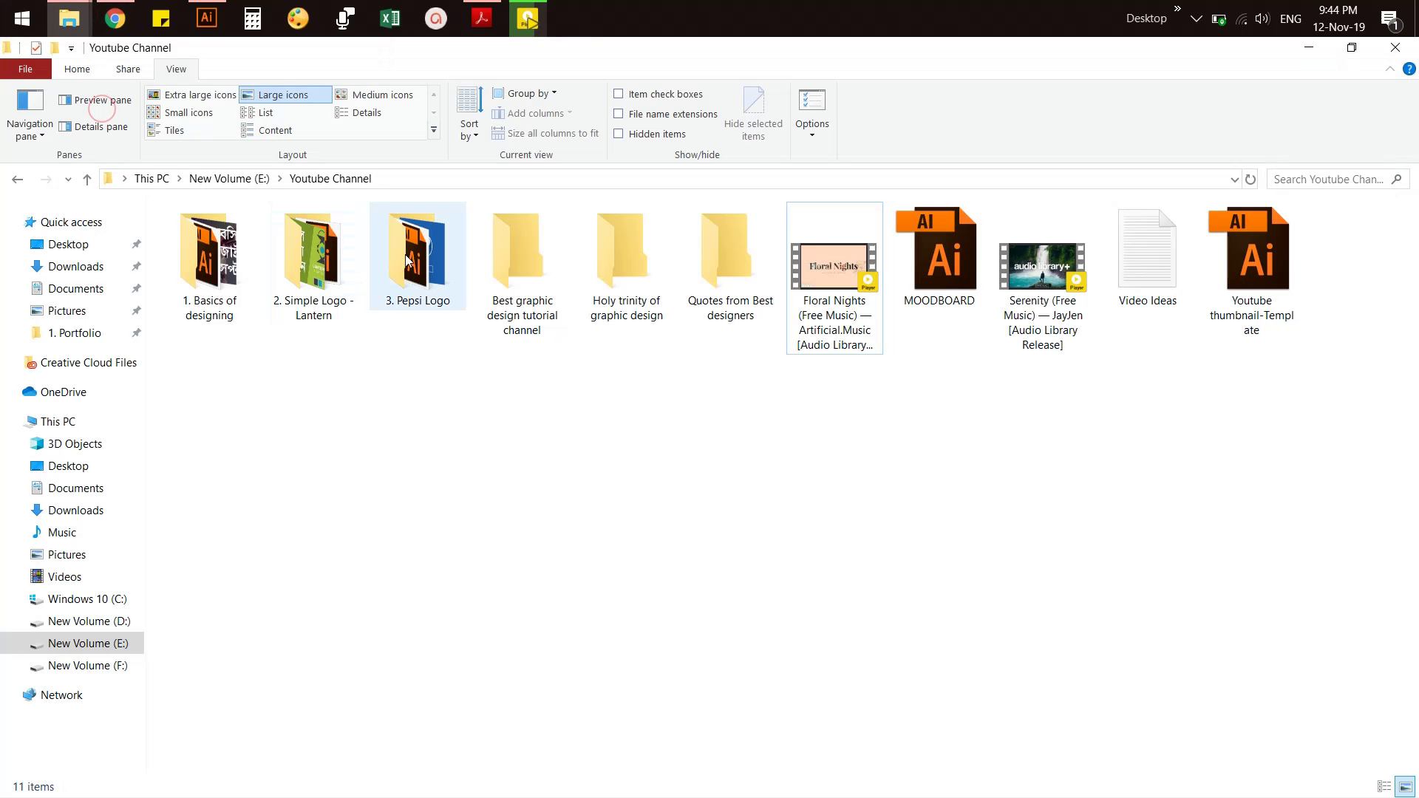
double_click(410, 258)
Preview Pepsi Logo Design.png zoomed in within Picasa, then close it and minimize File Explorer
double_click(319, 277)
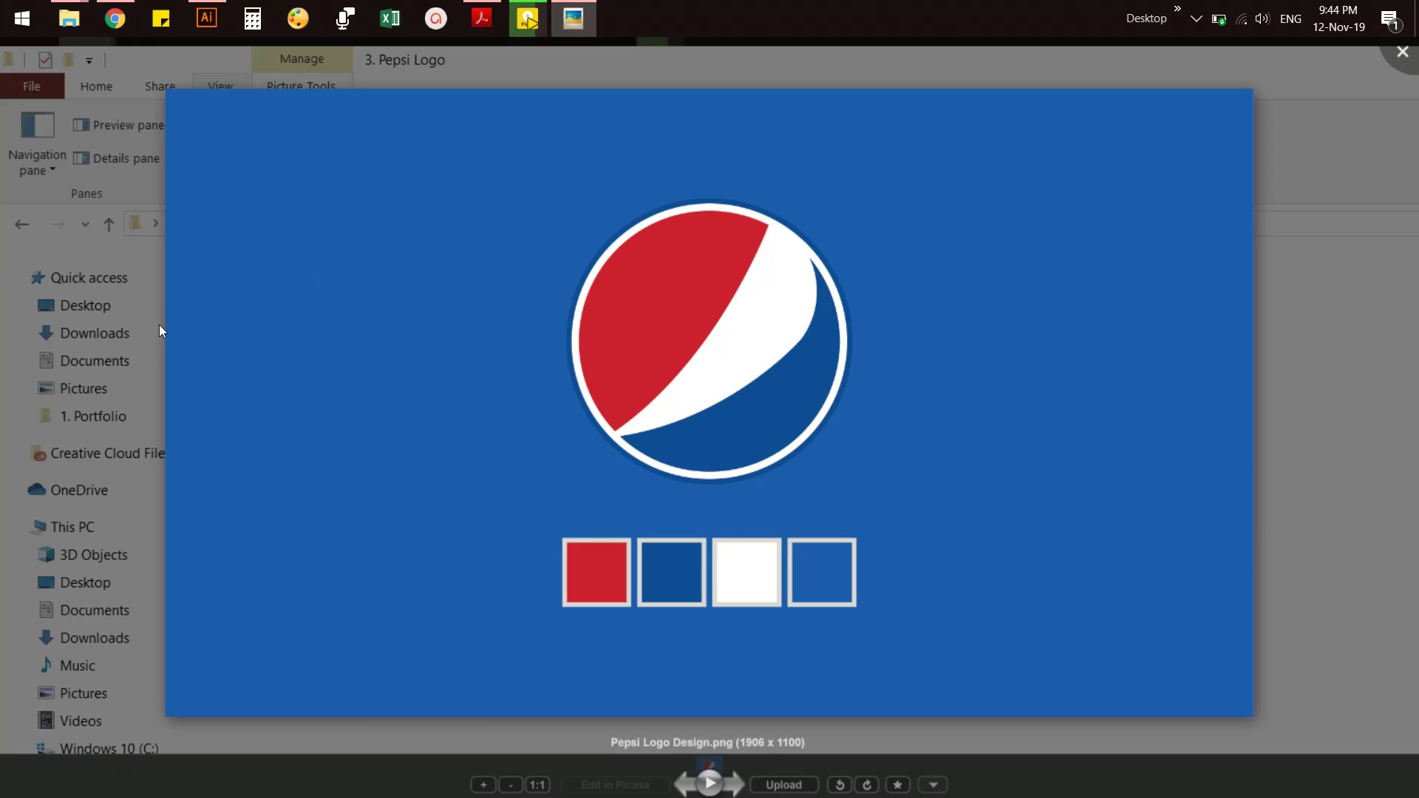
scroll(601, 374, "up", 3)
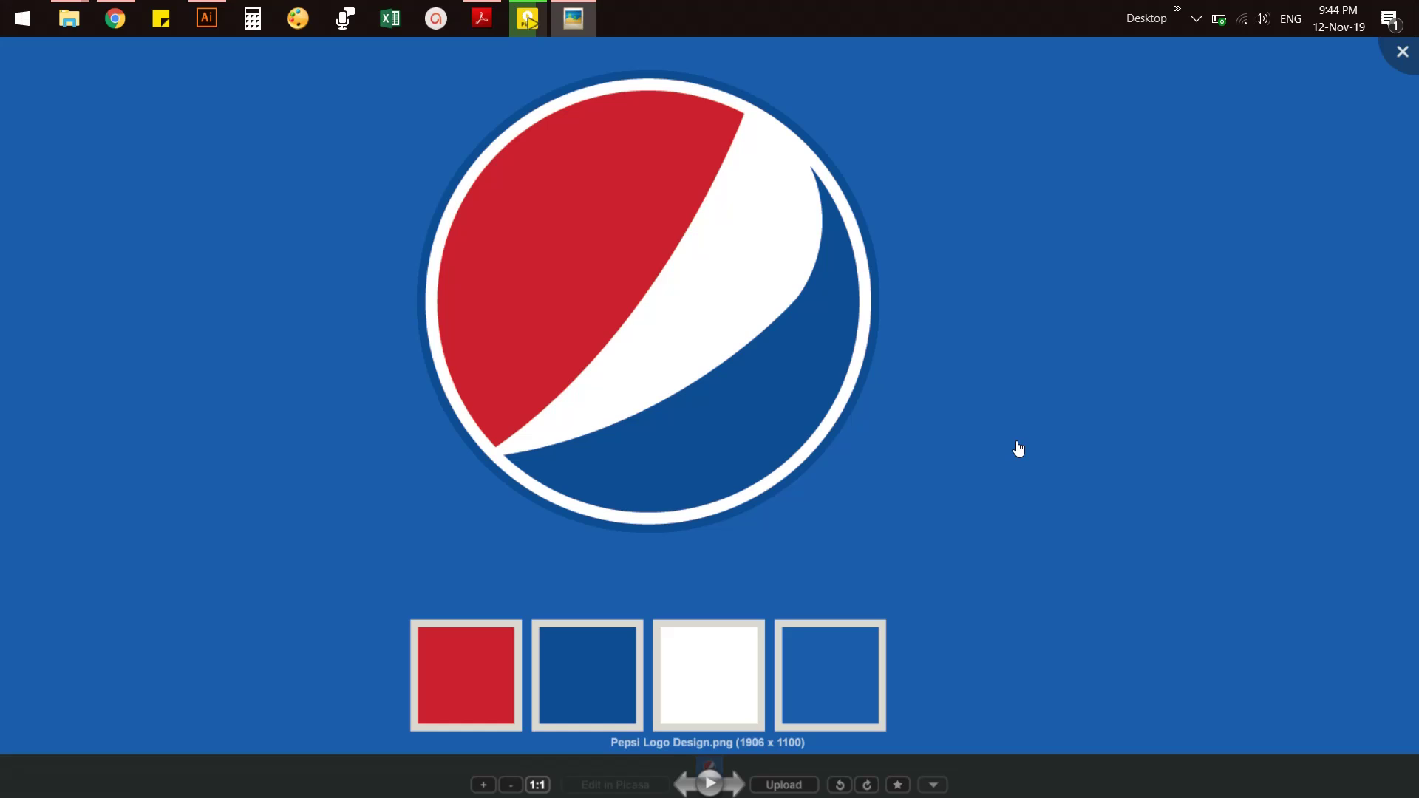
left_click(1403, 65)
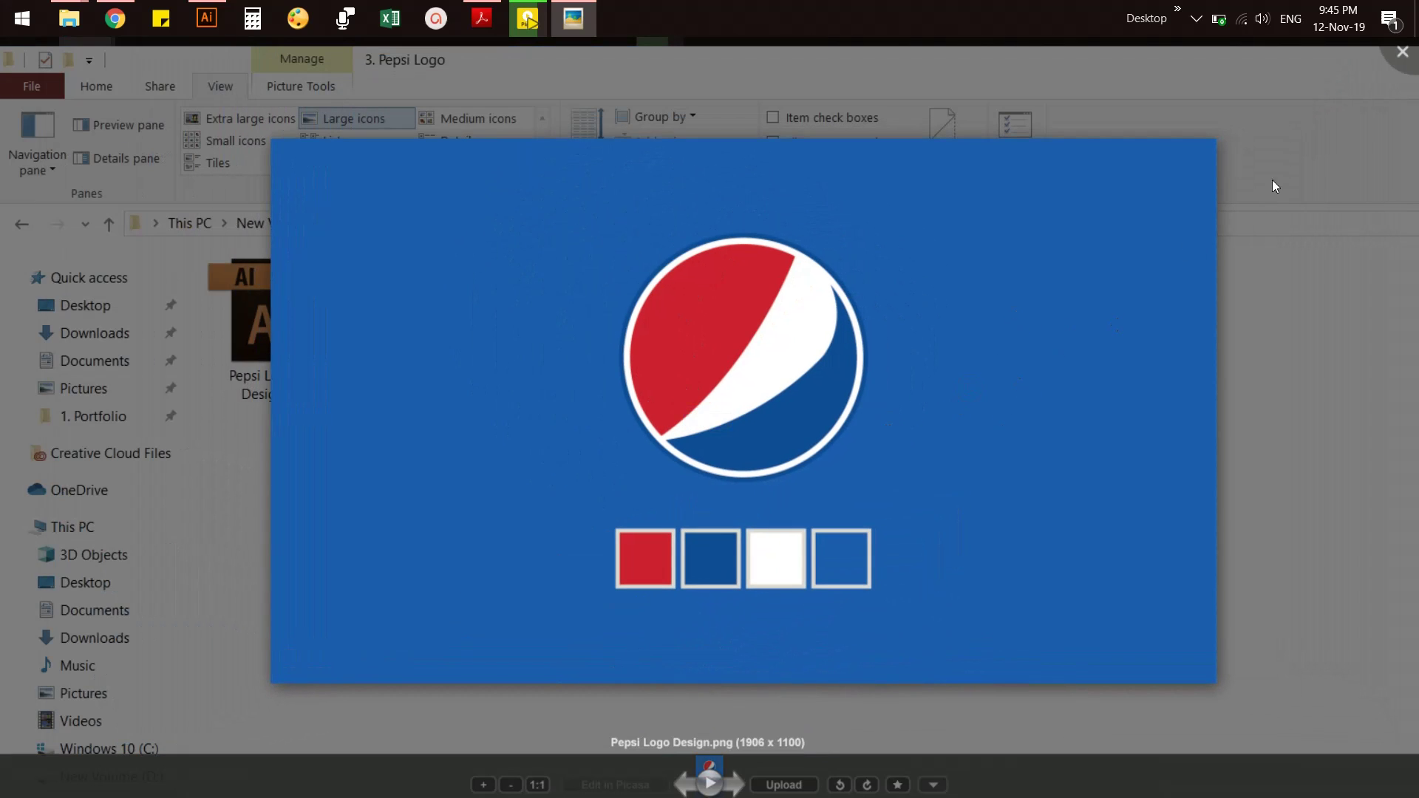
left_click(1396, 66)
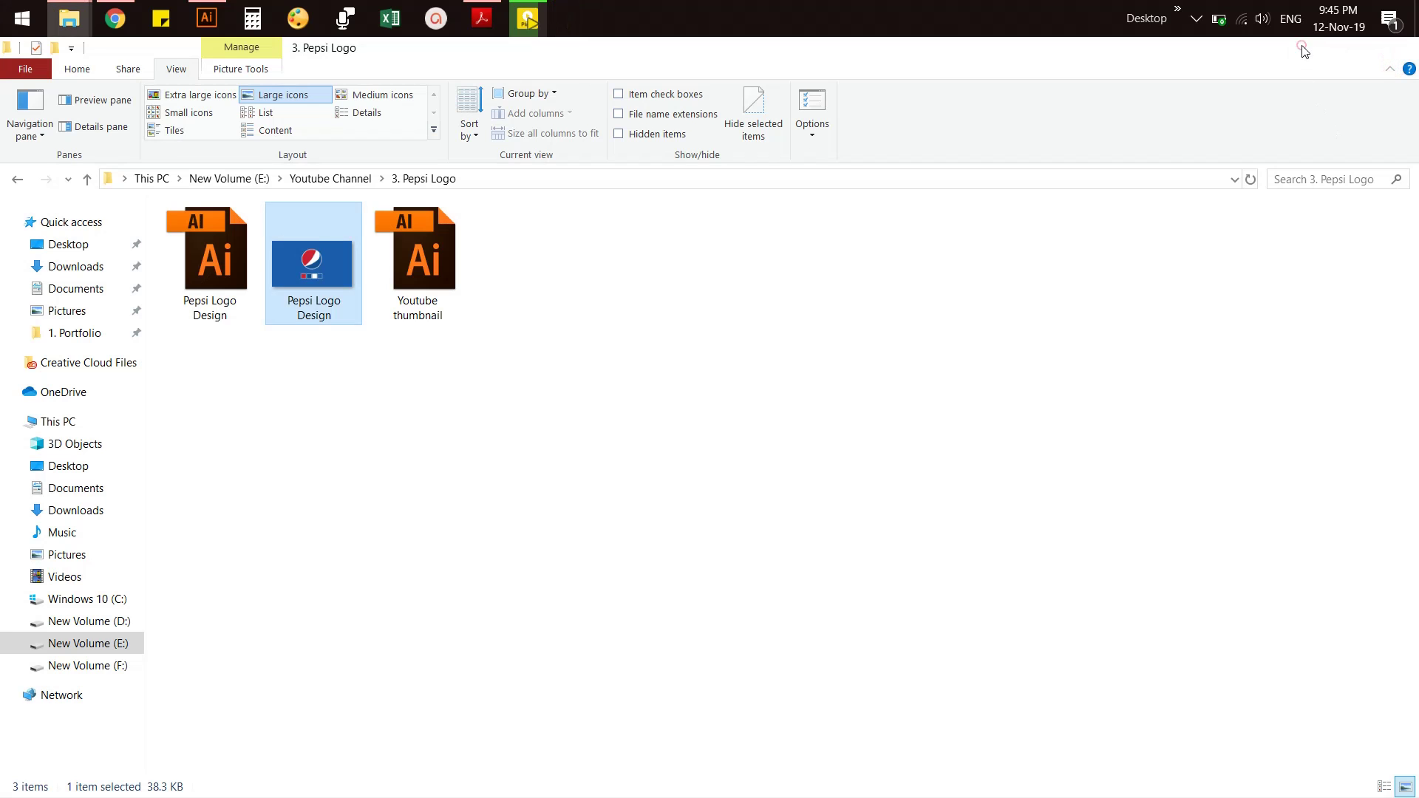
left_click(1305, 47)
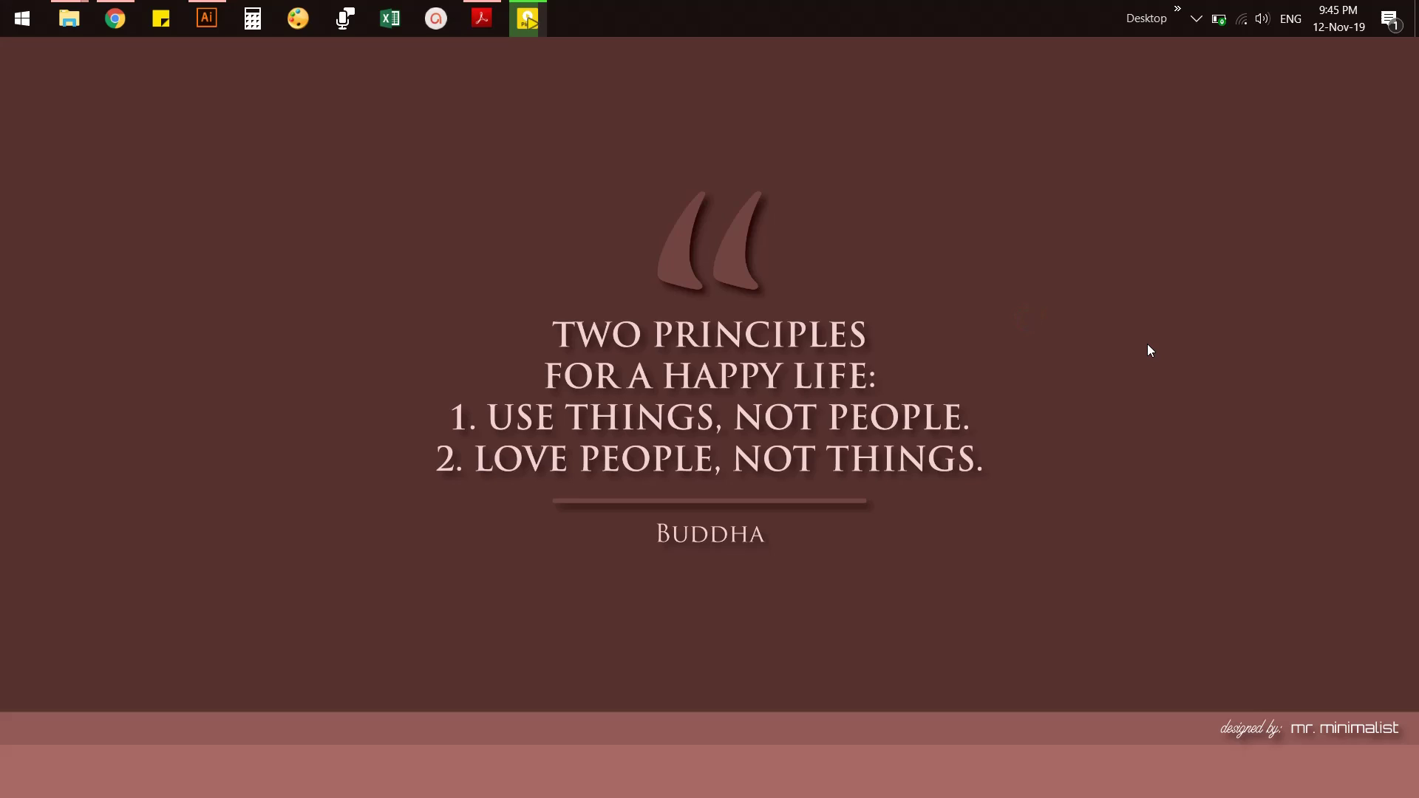